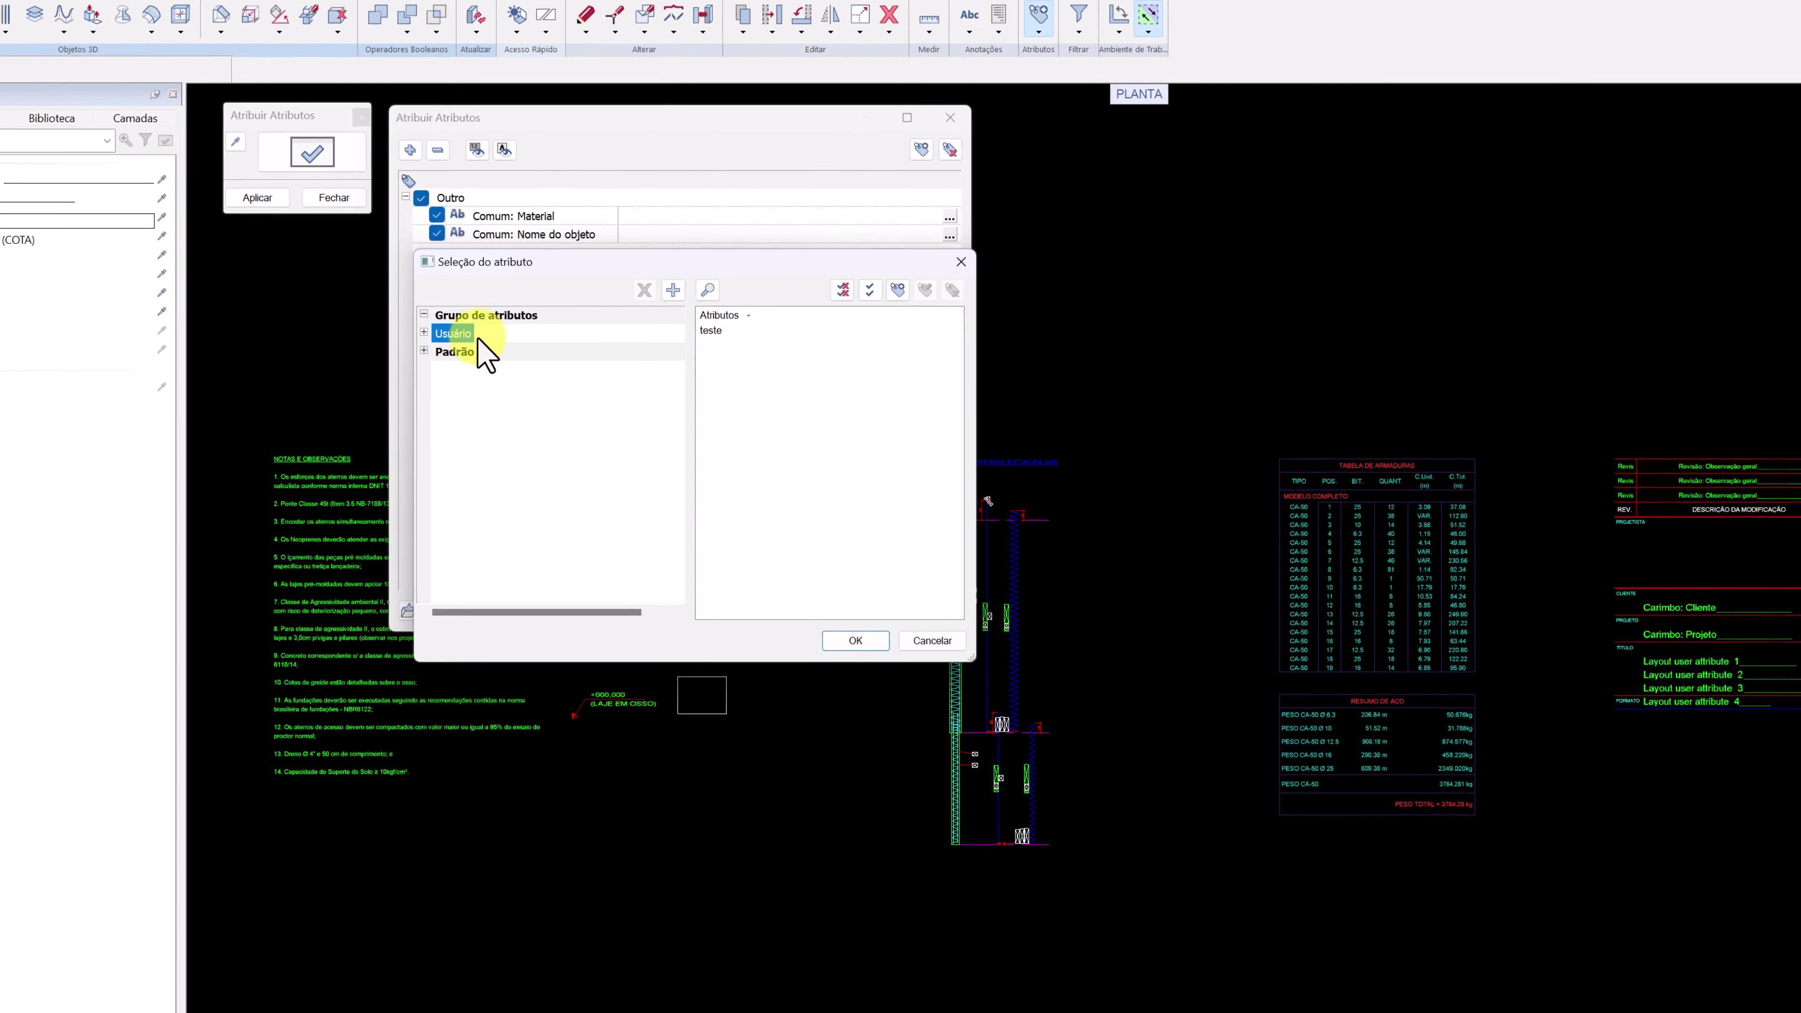
# Examine the attributes offered by the IFC group under Padrão, including IFC: Tipo de objeto
pyautogui.click(374, 361)
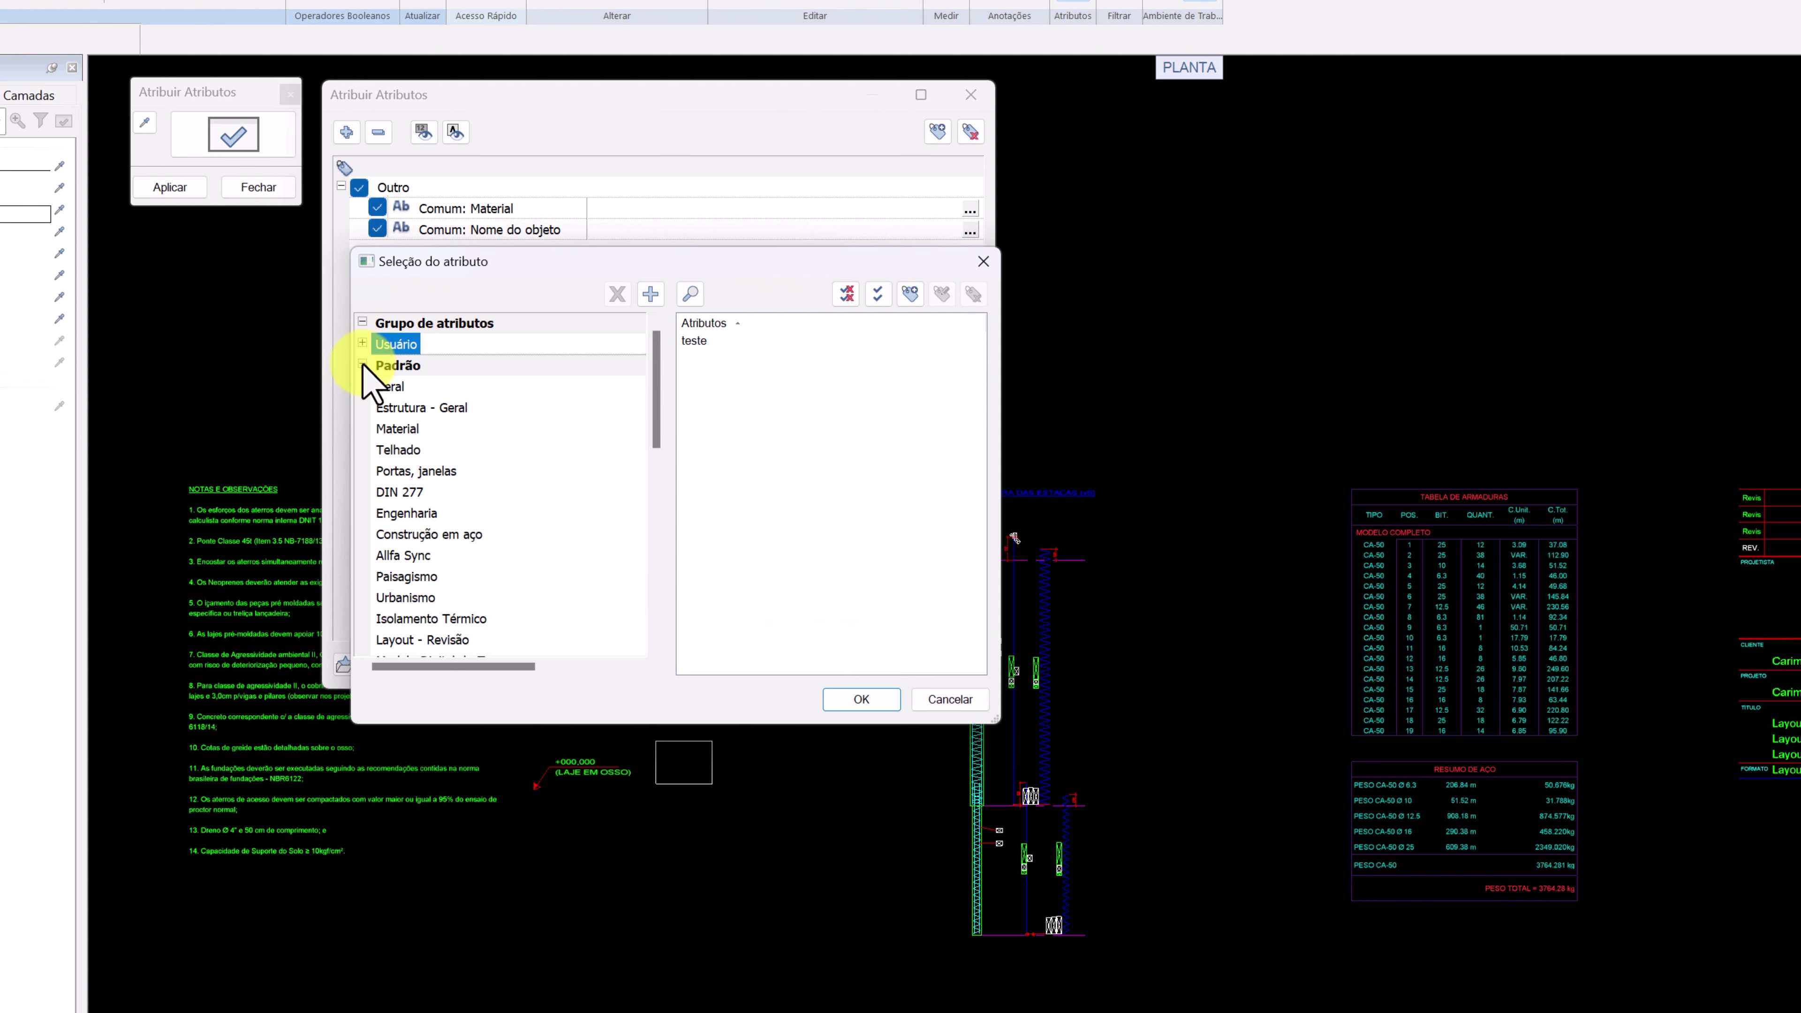
pyautogui.scroll(-4, 443, 454)
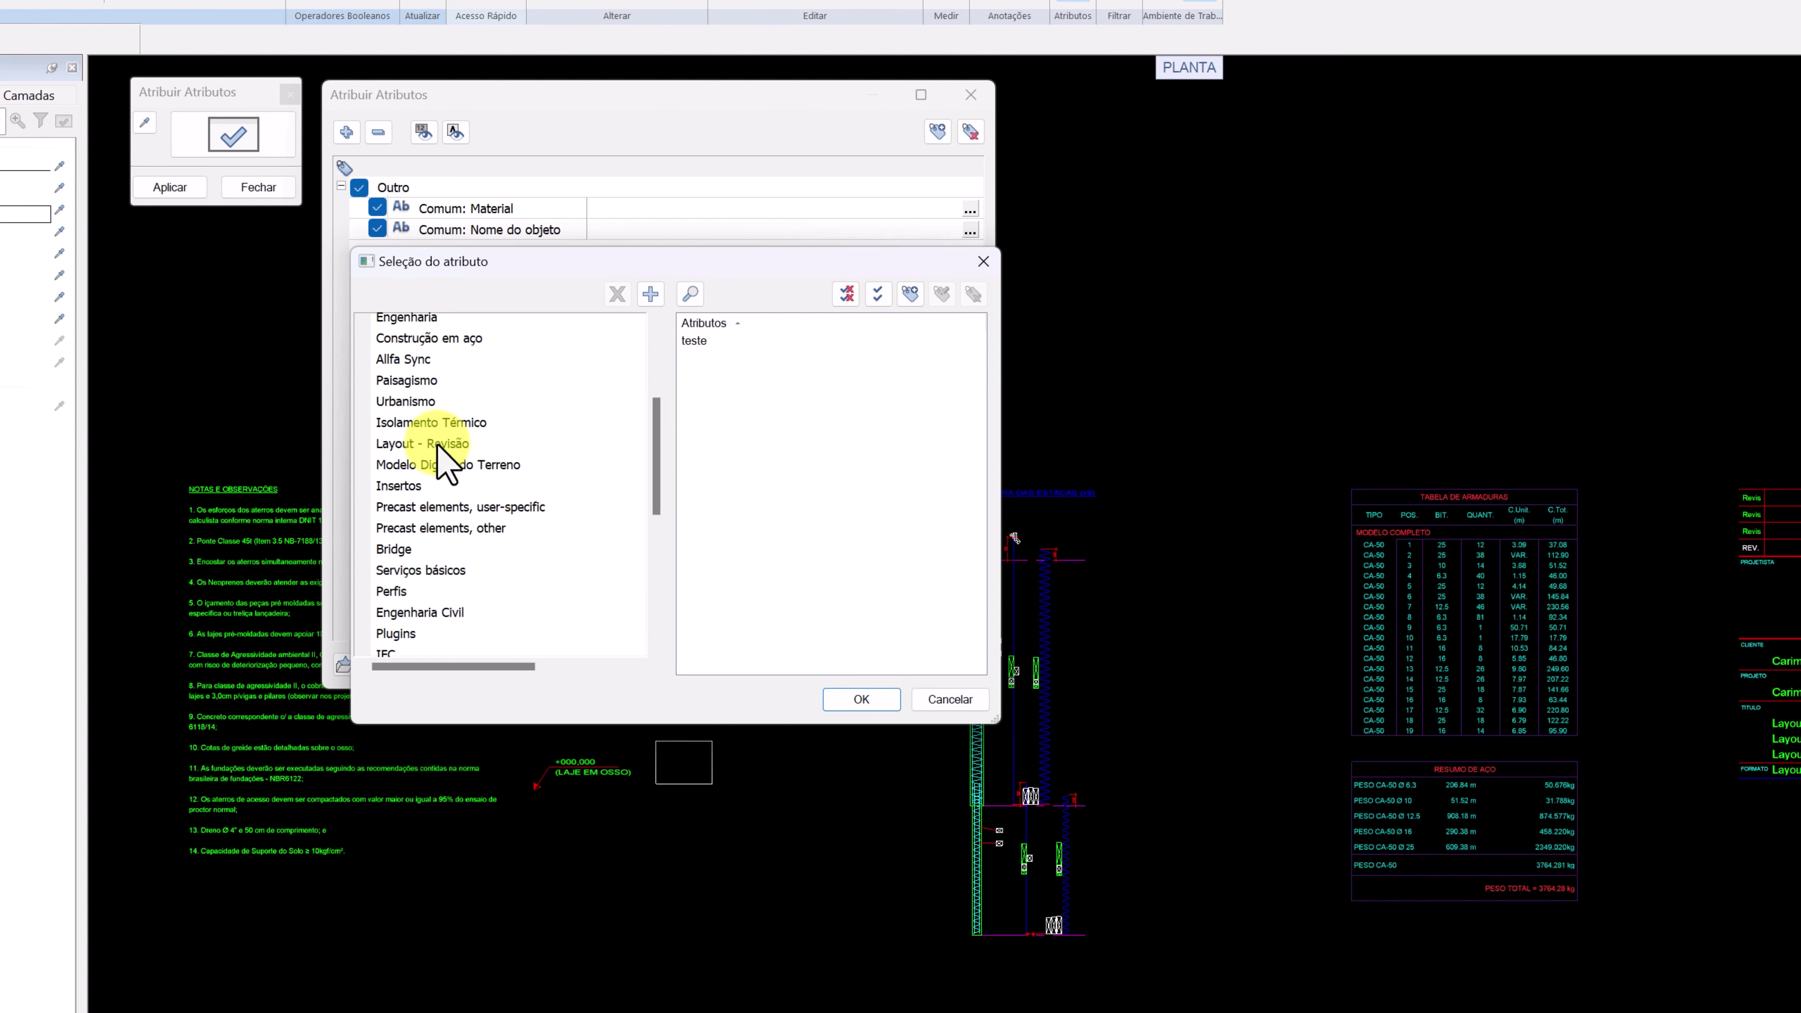
pyautogui.click(387, 588)
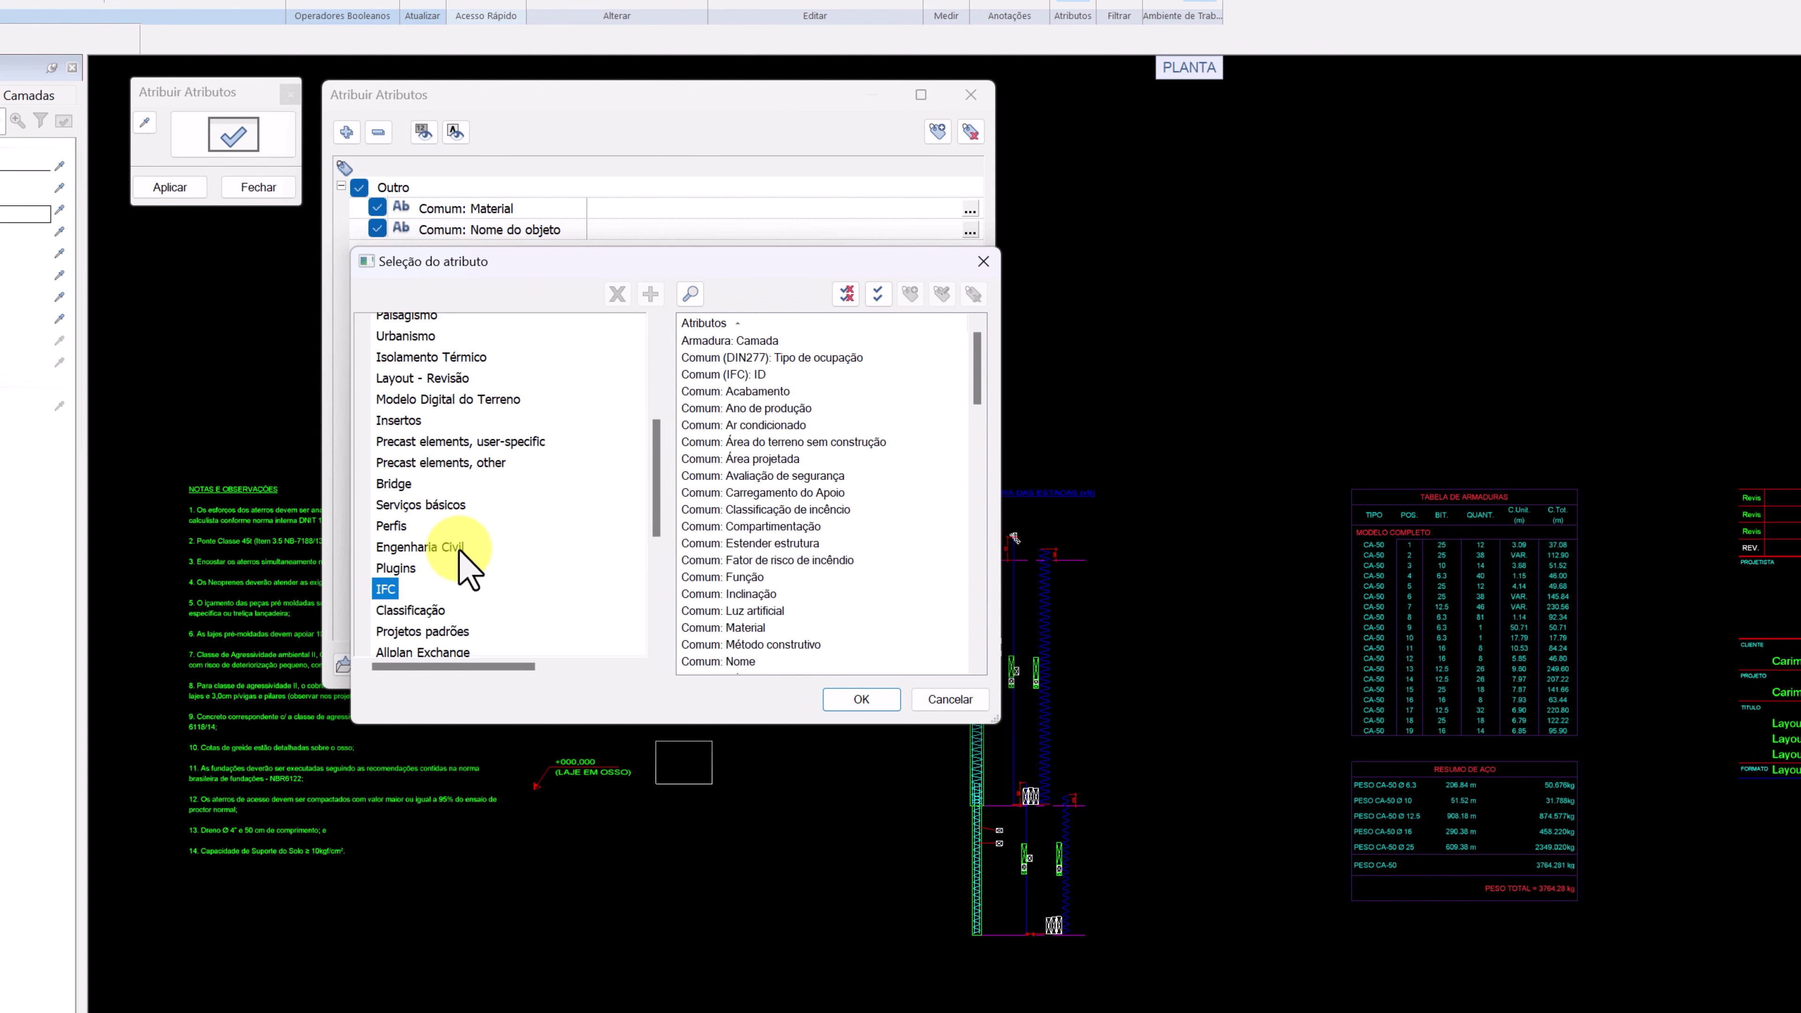
pyautogui.scroll(-8, 722, 410)
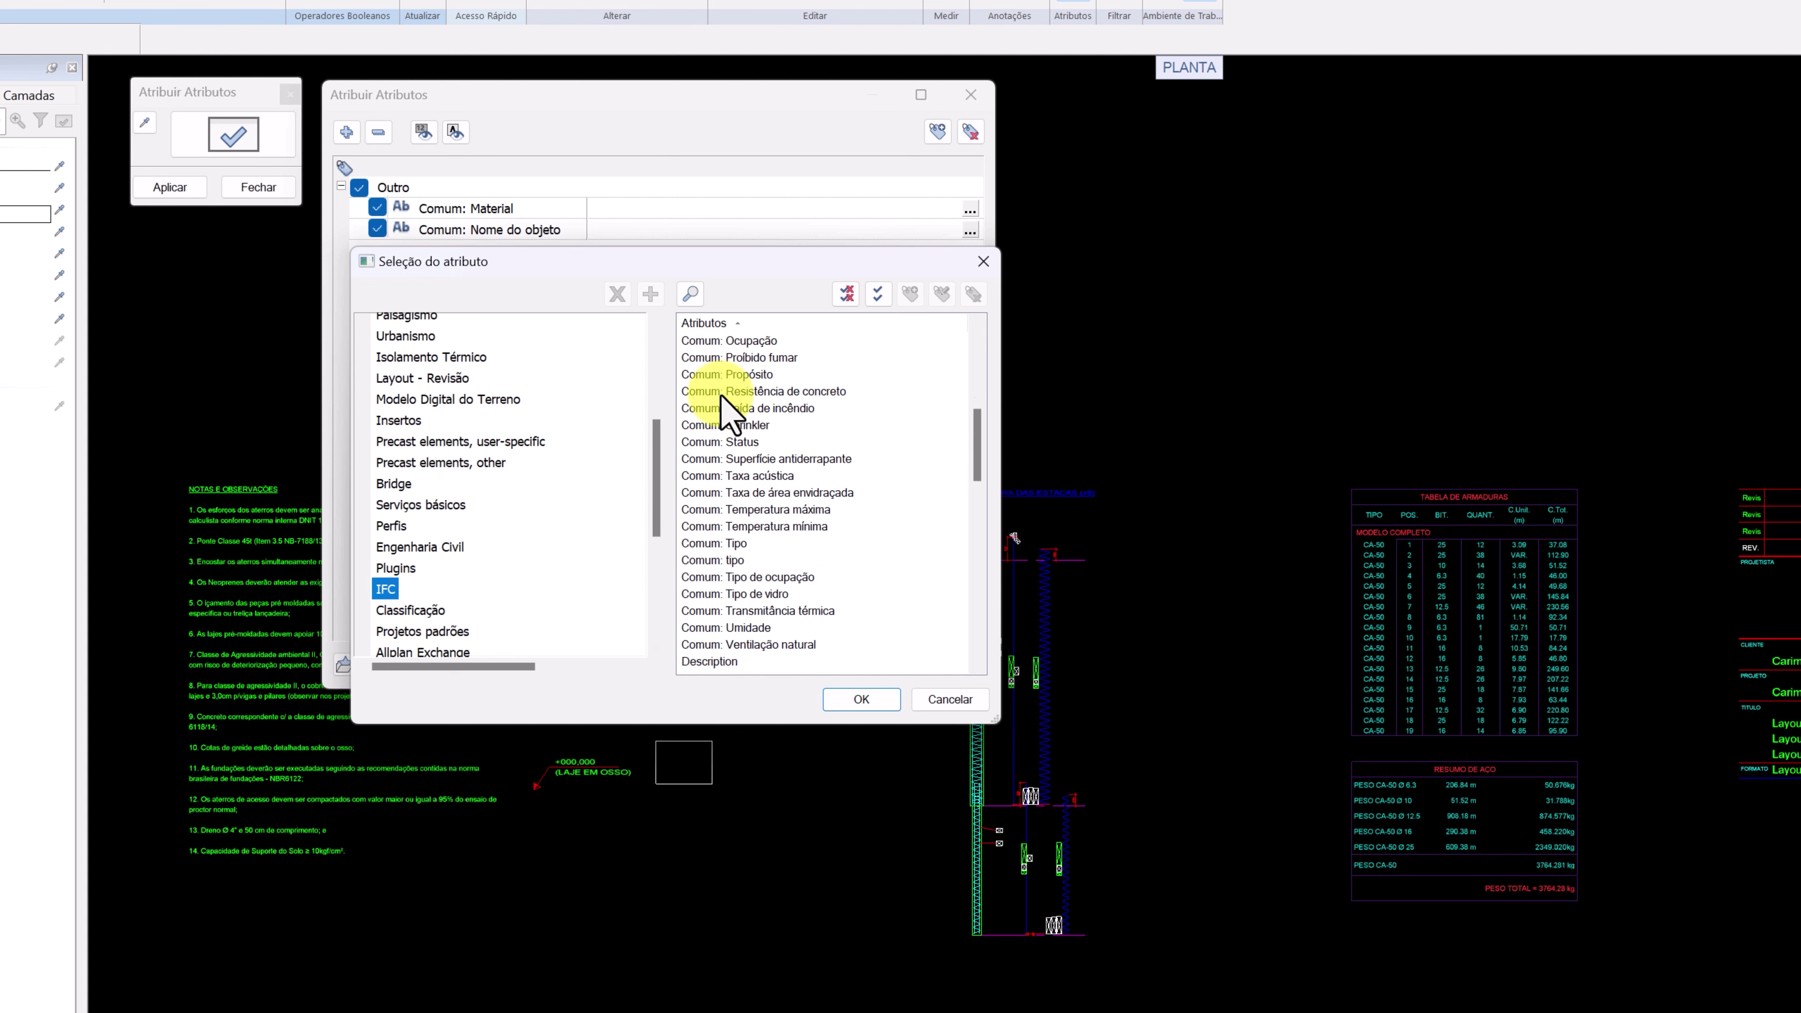
pyautogui.scroll(-12, 722, 410)
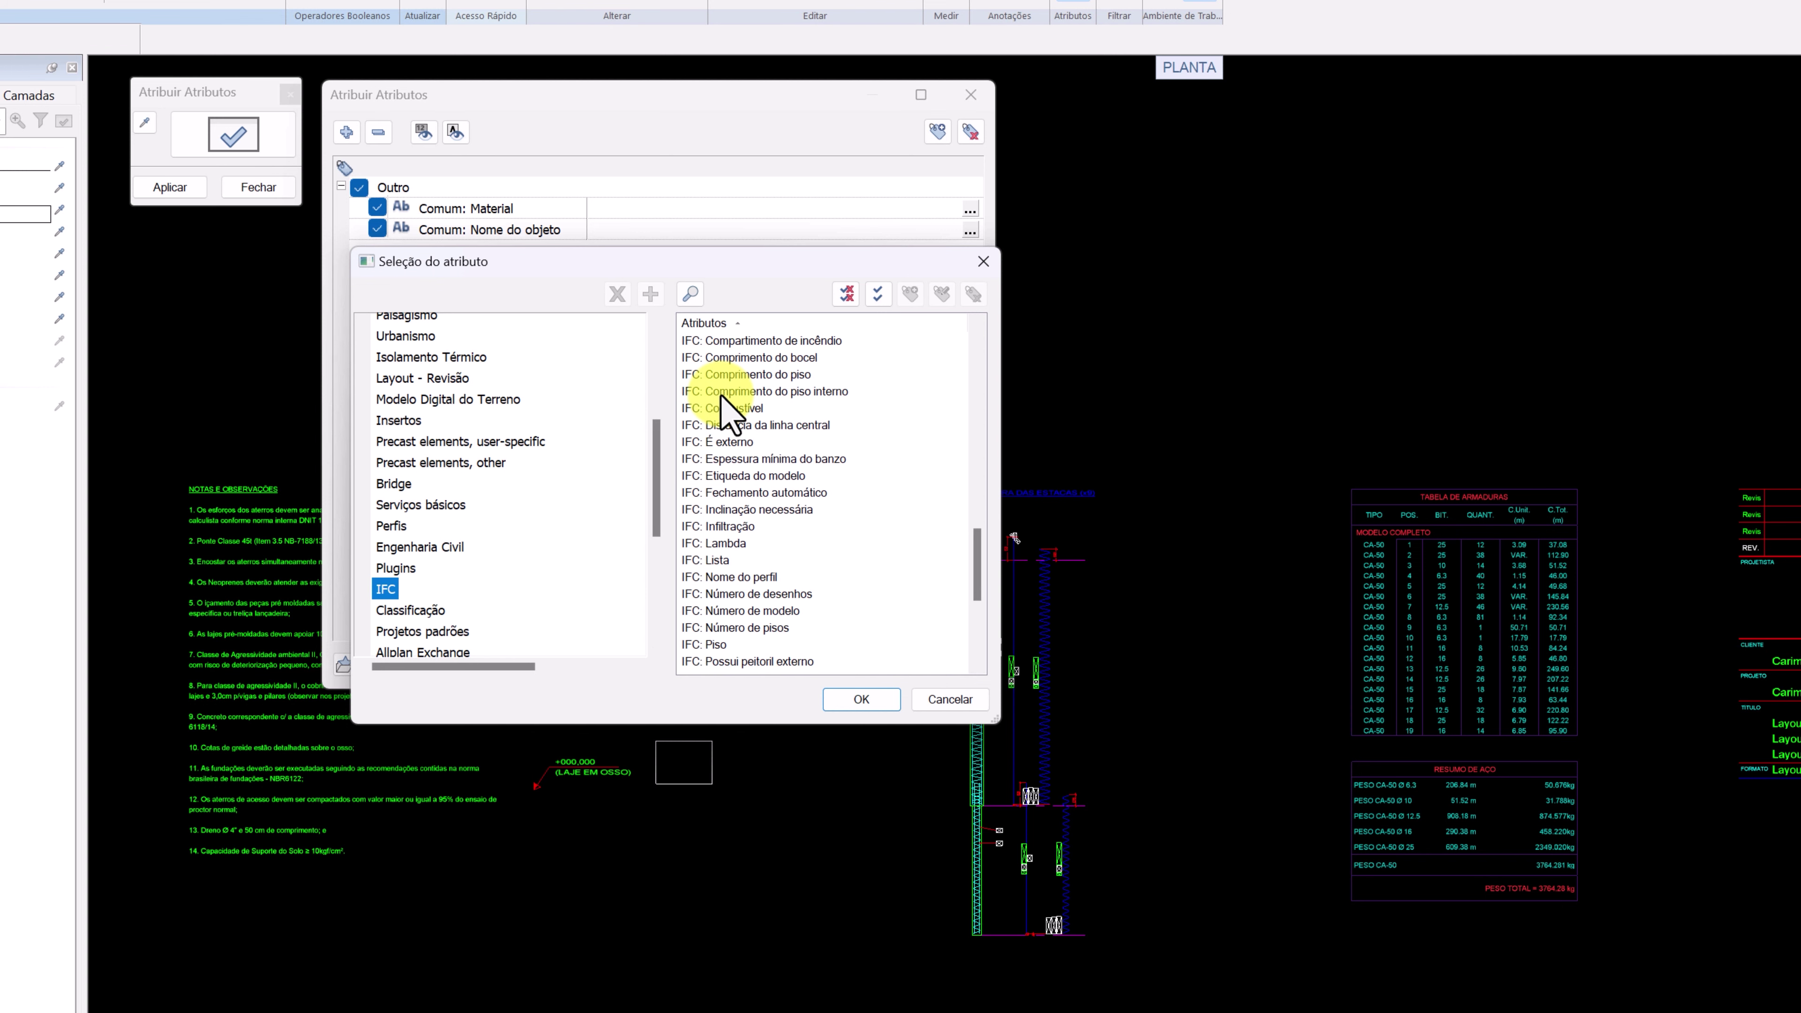
pyautogui.scroll(-2, 722, 410)
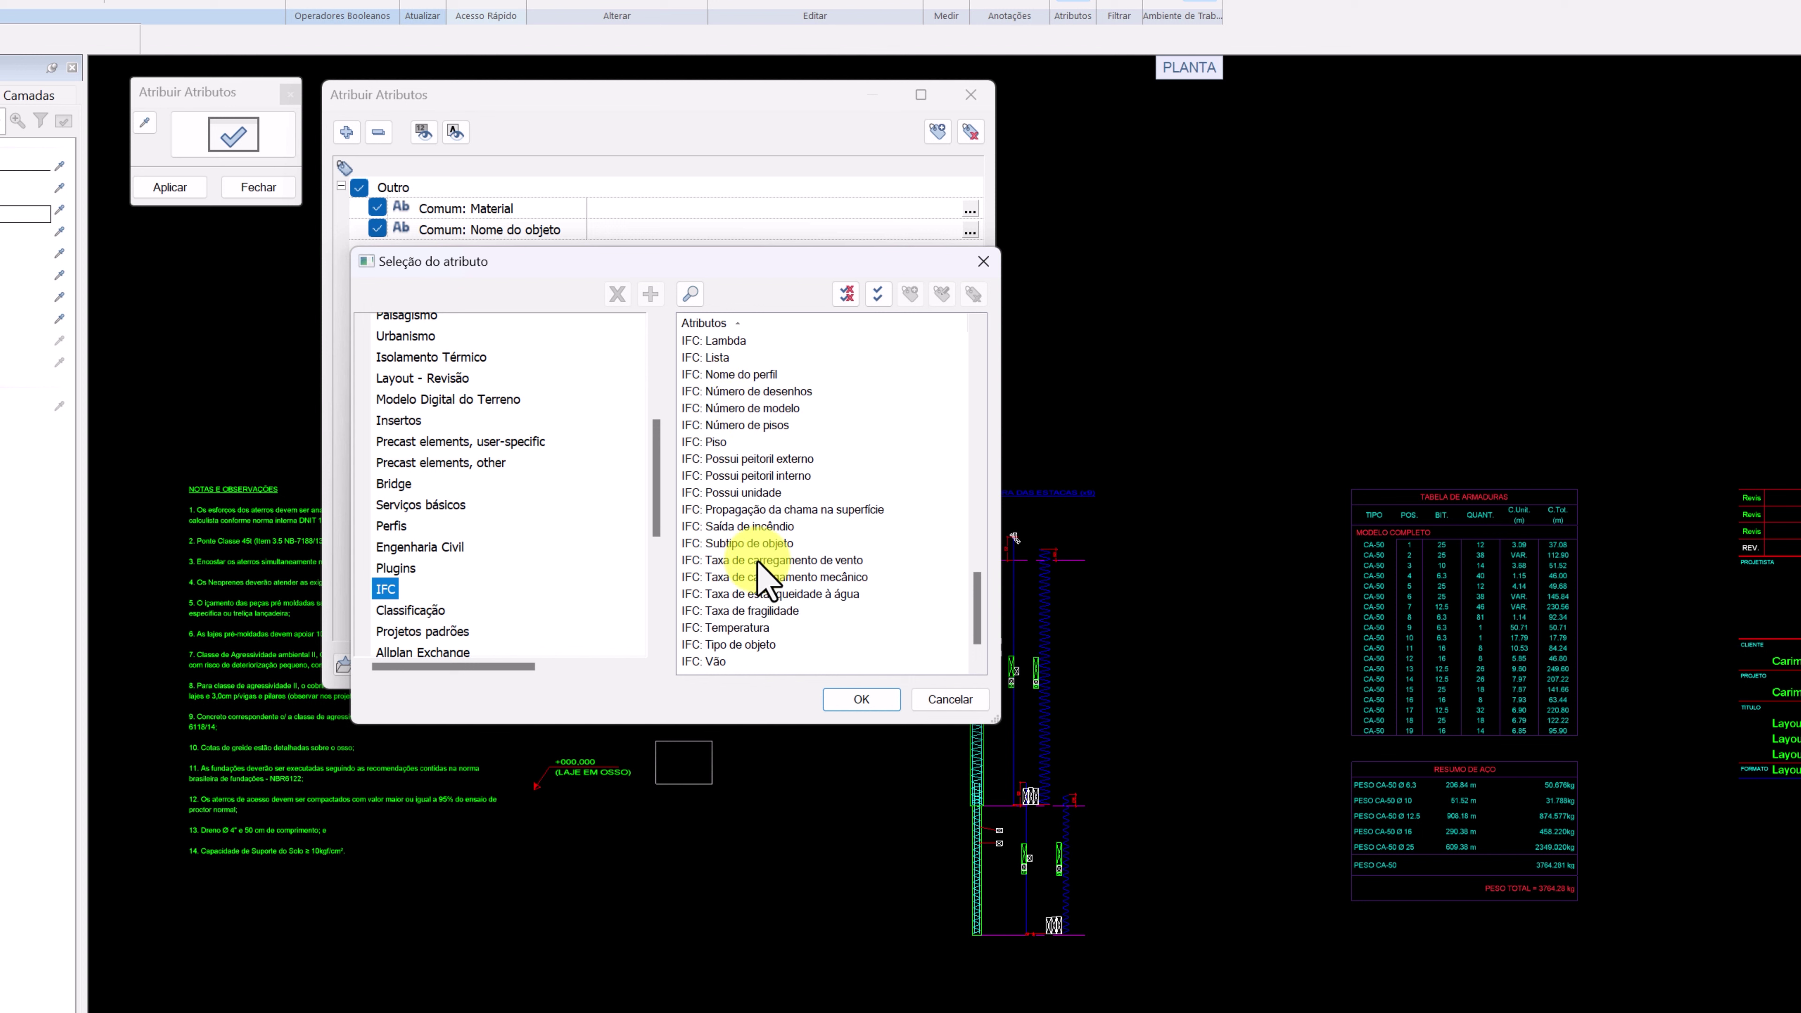
pyautogui.click(750, 646)
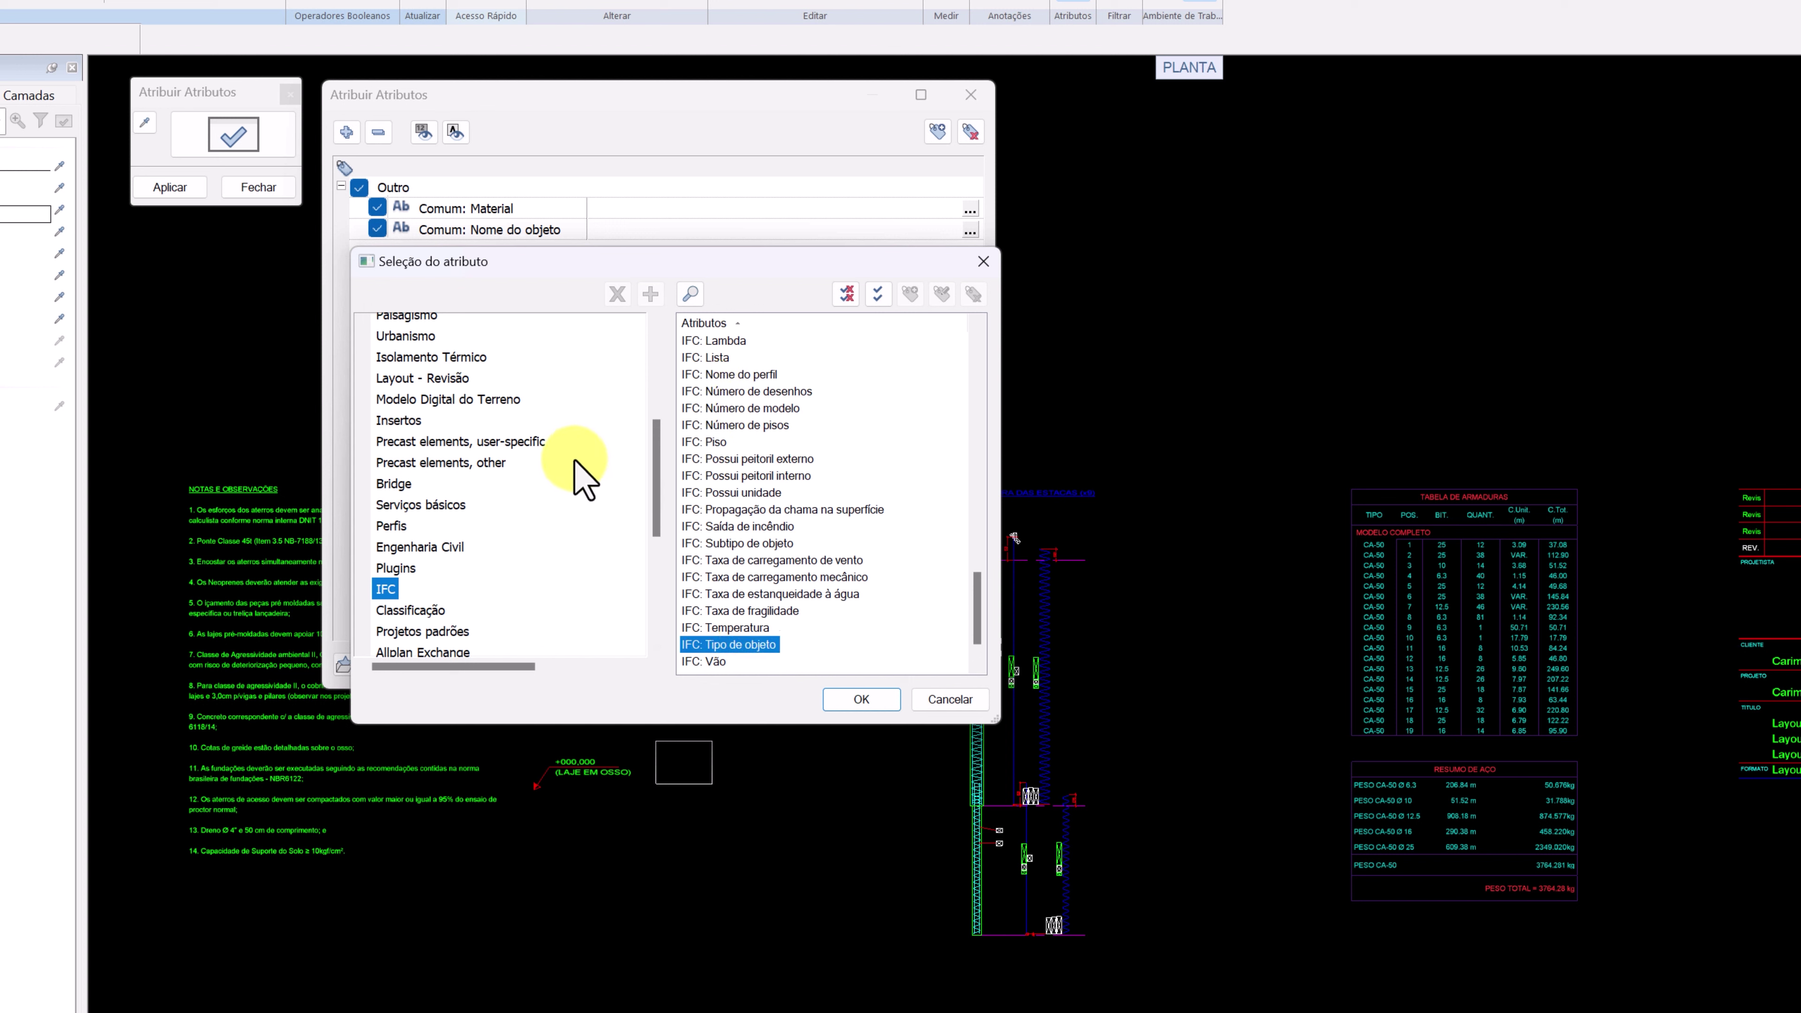
pyautogui.scroll(3, 576, 471)
pyautogui.scroll(2, 585, 479)
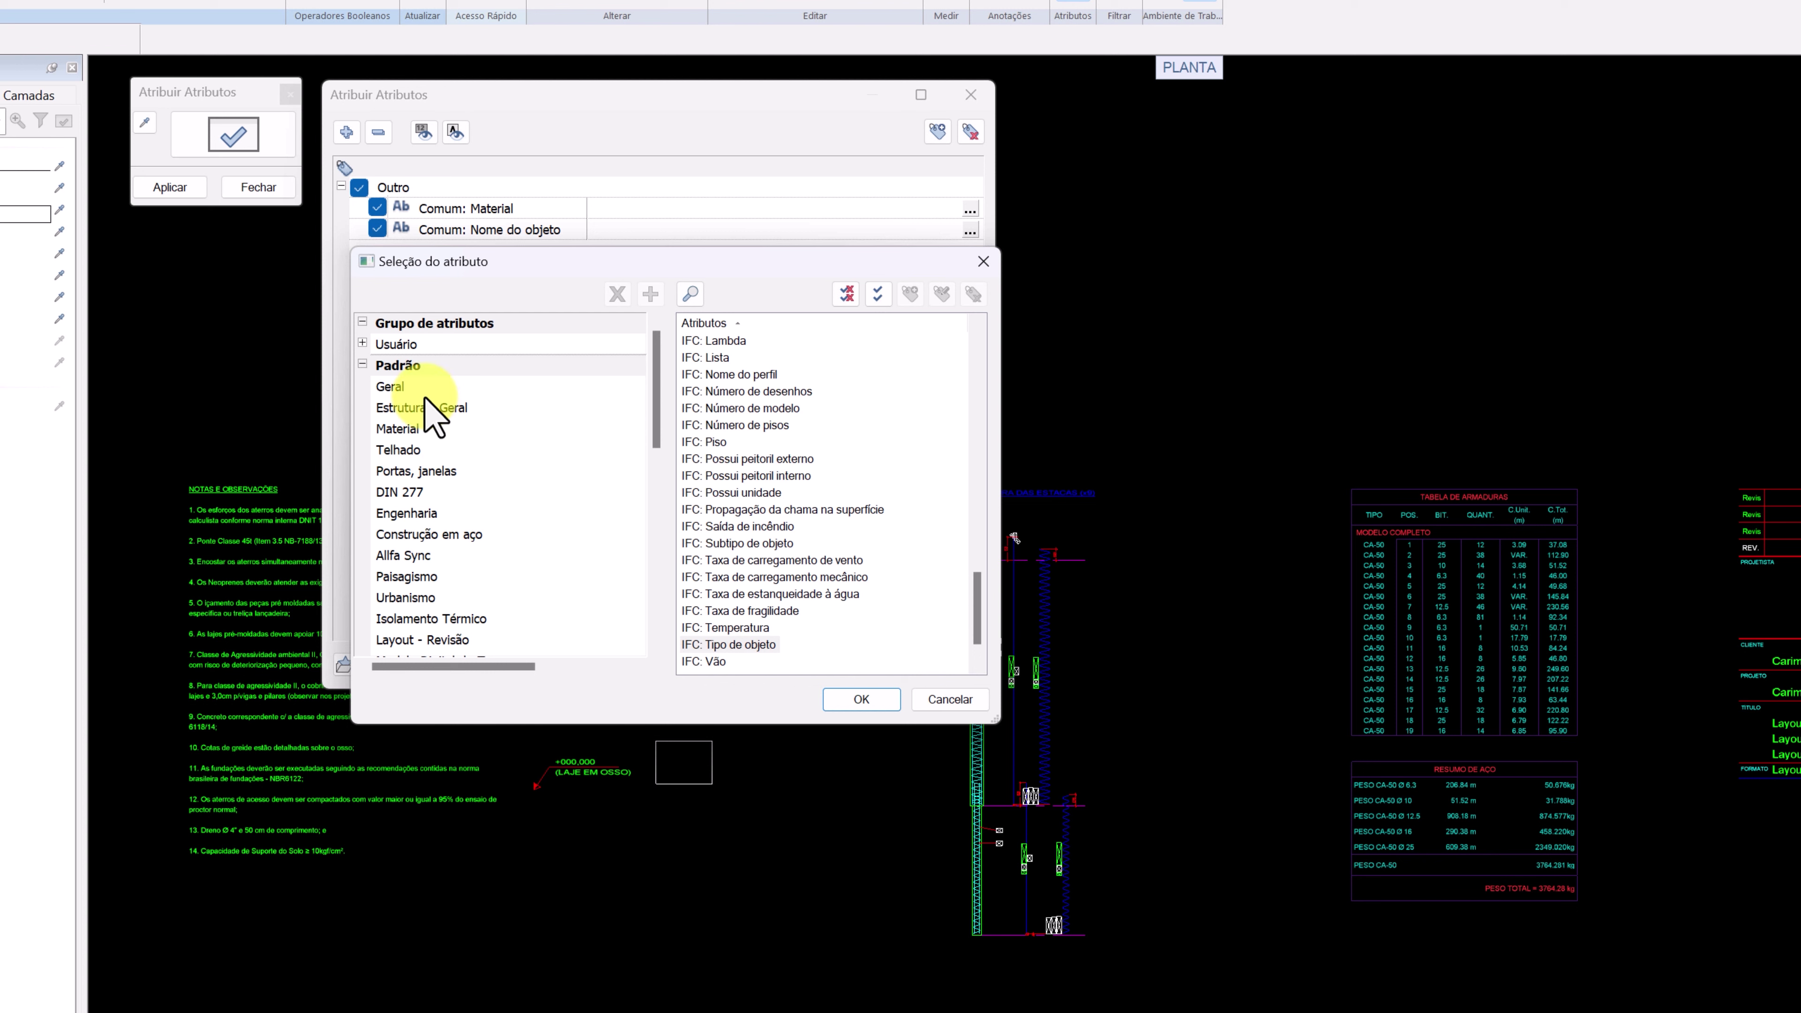
# Add the attributes Fator a/c, Fck (MPa) and Unidade from the user group BIM WORKS Brasil, Identificação
pyautogui.click(362, 365)
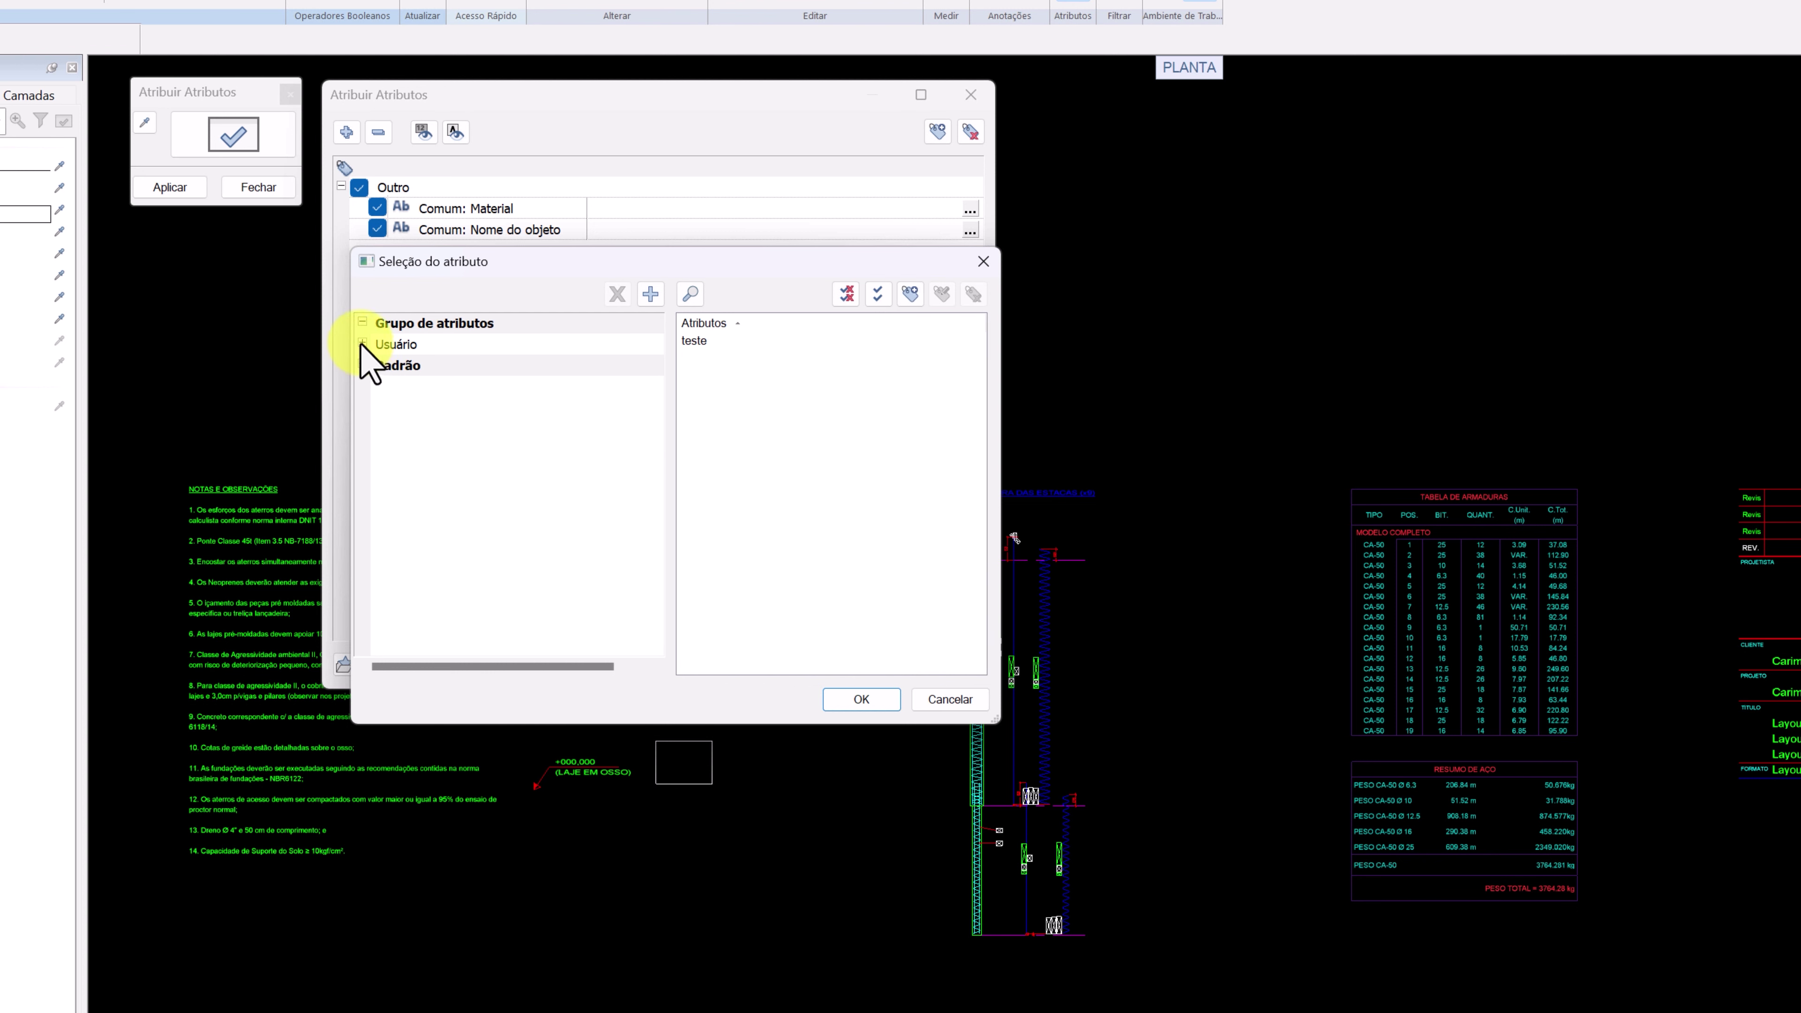
pyautogui.click(362, 343)
pyautogui.click(378, 364)
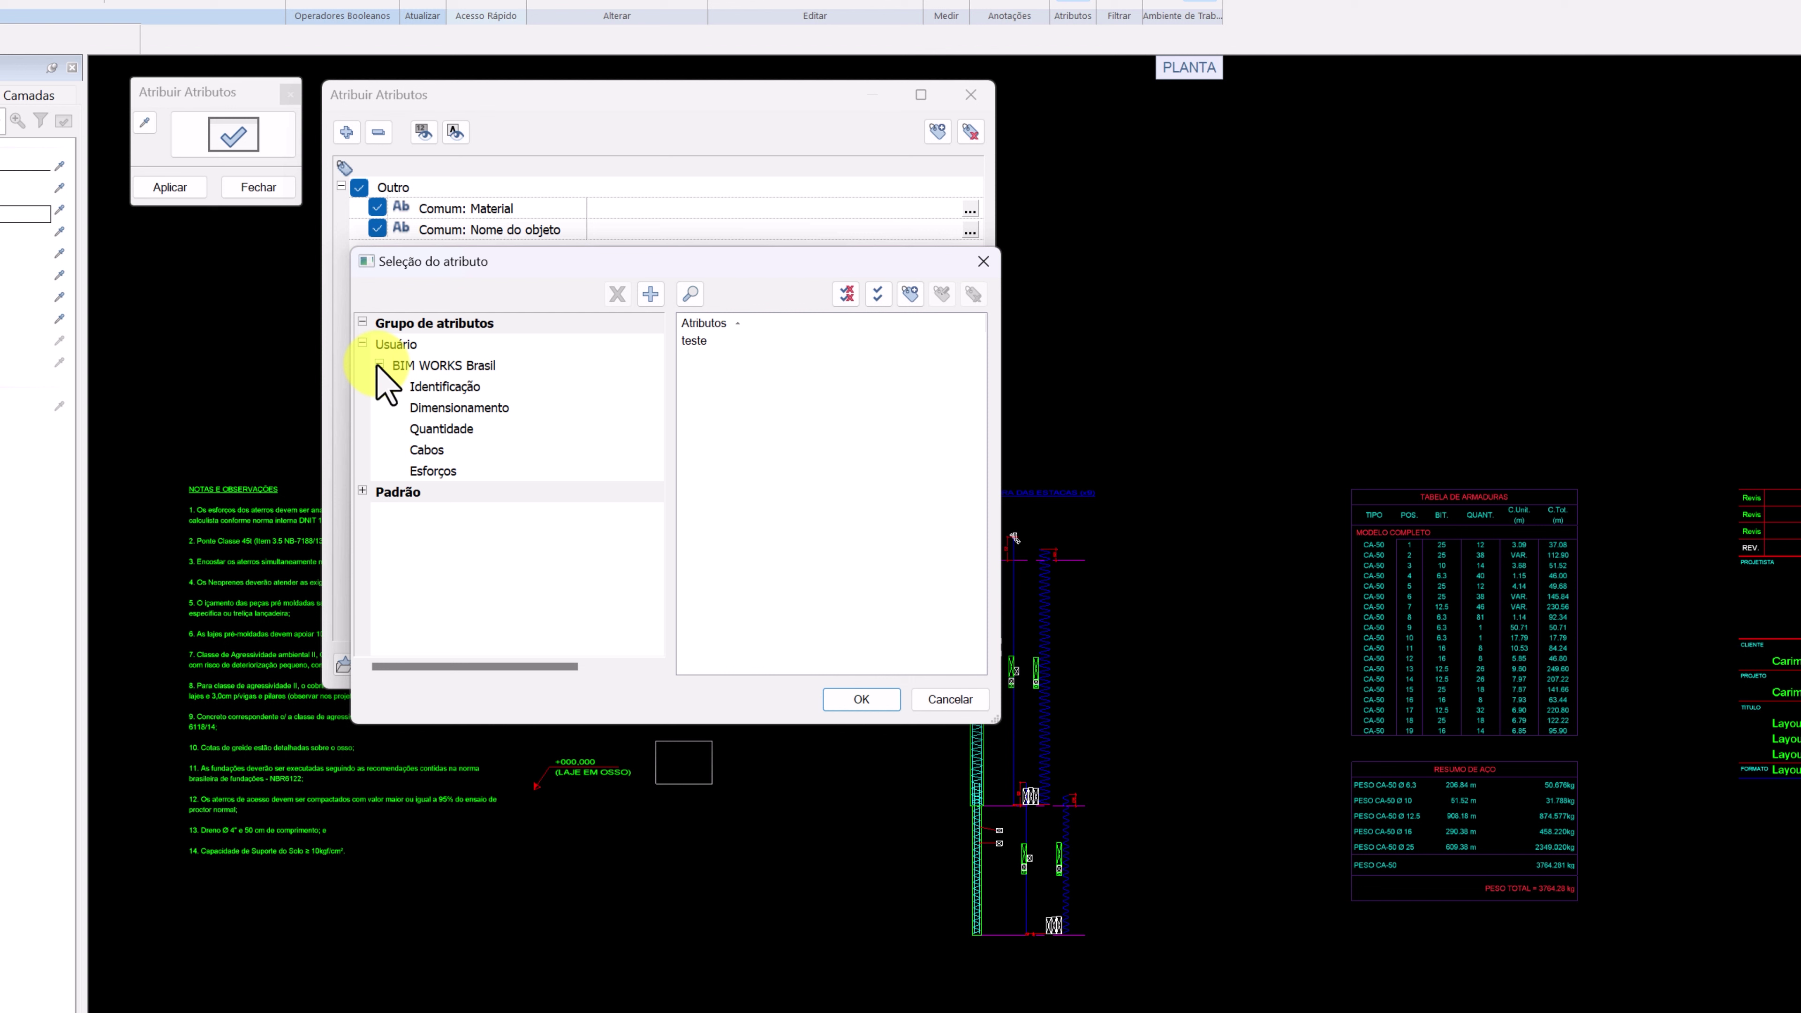
pyautogui.click(442, 388)
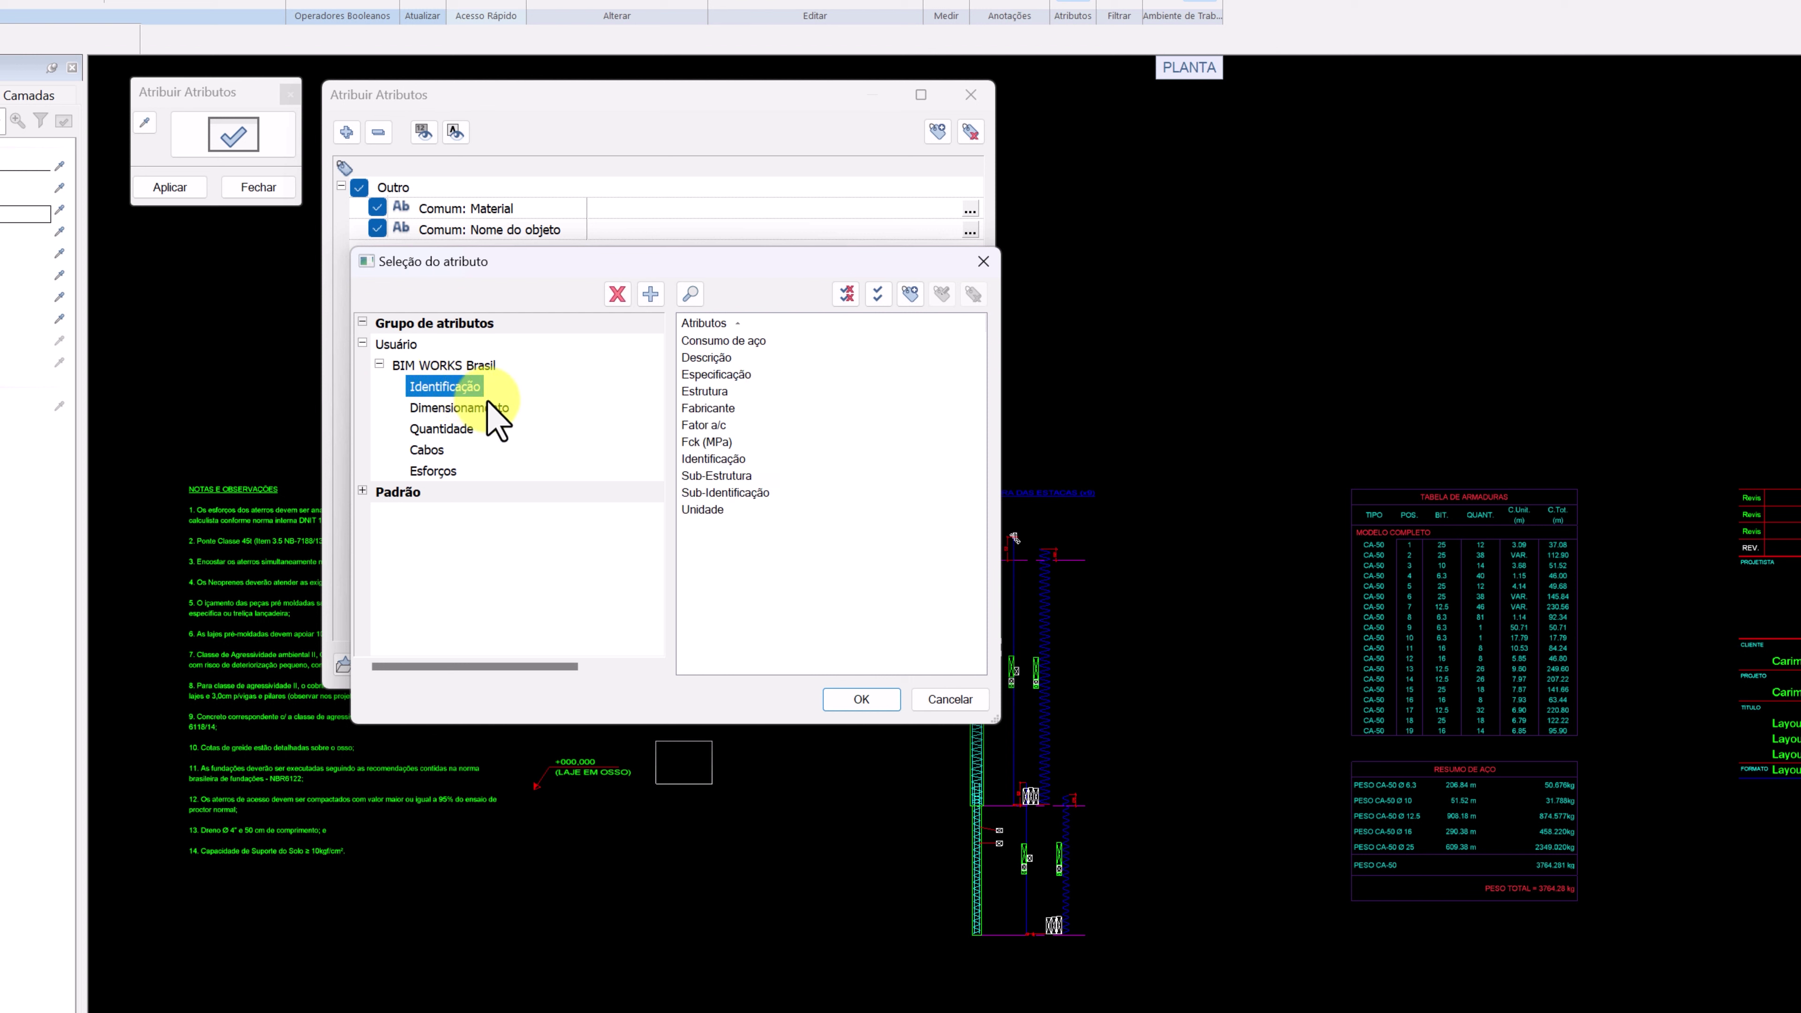
pyautogui.click(715, 441)
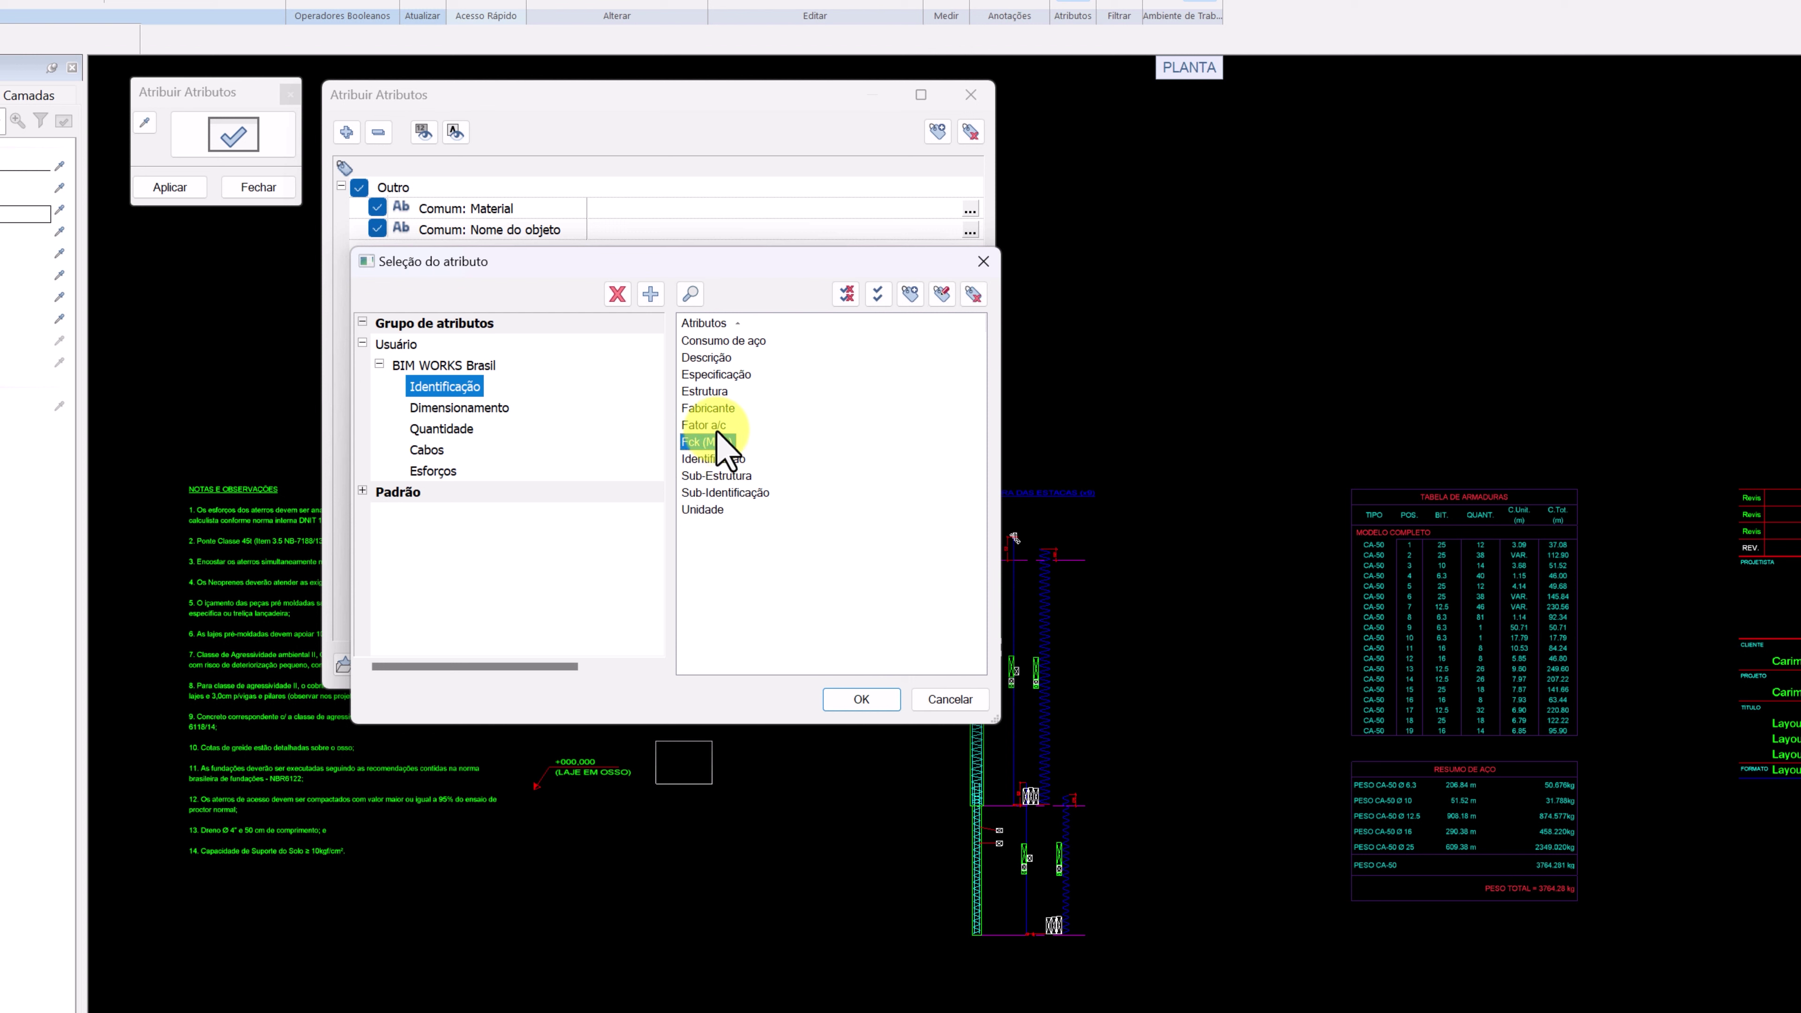
pyautogui.keyDown('ctrl'); pyautogui.click(709, 424); pyautogui.keyUp('ctrl')
pyautogui.keyDown('ctrl'); pyautogui.click(715, 509); pyautogui.keyUp('ctrl')
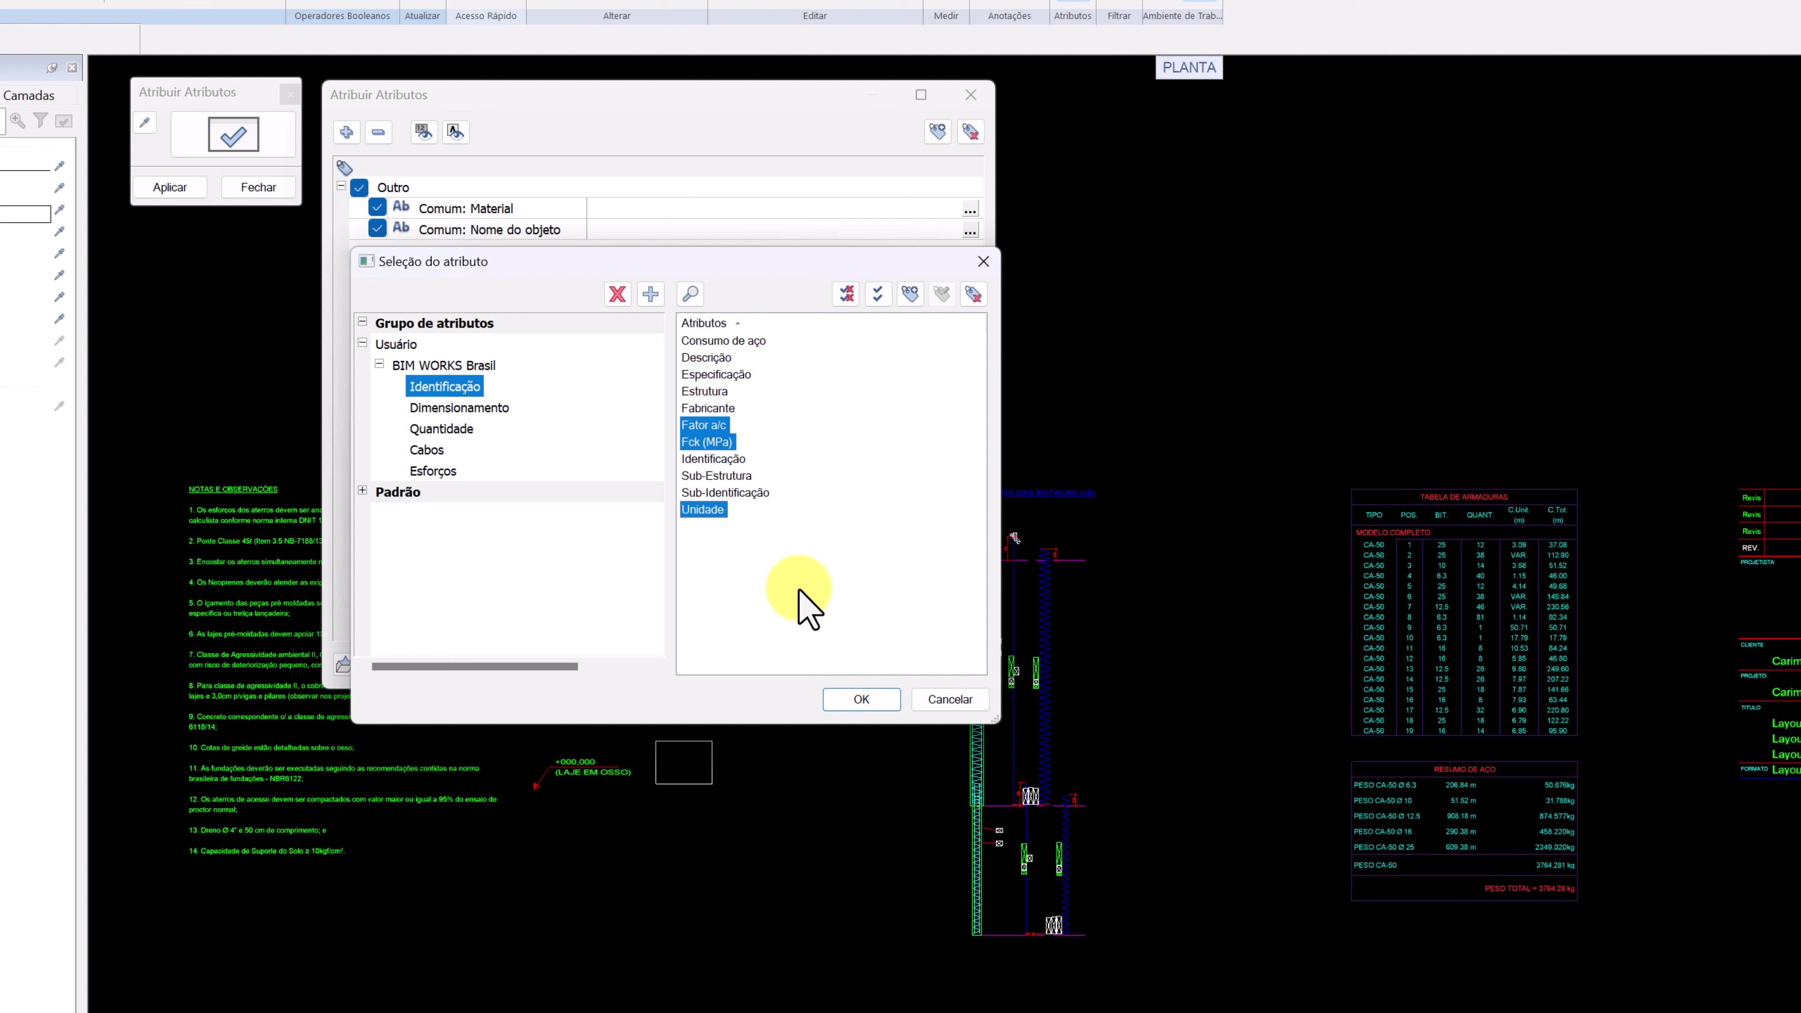
pyautogui.click(860, 700)
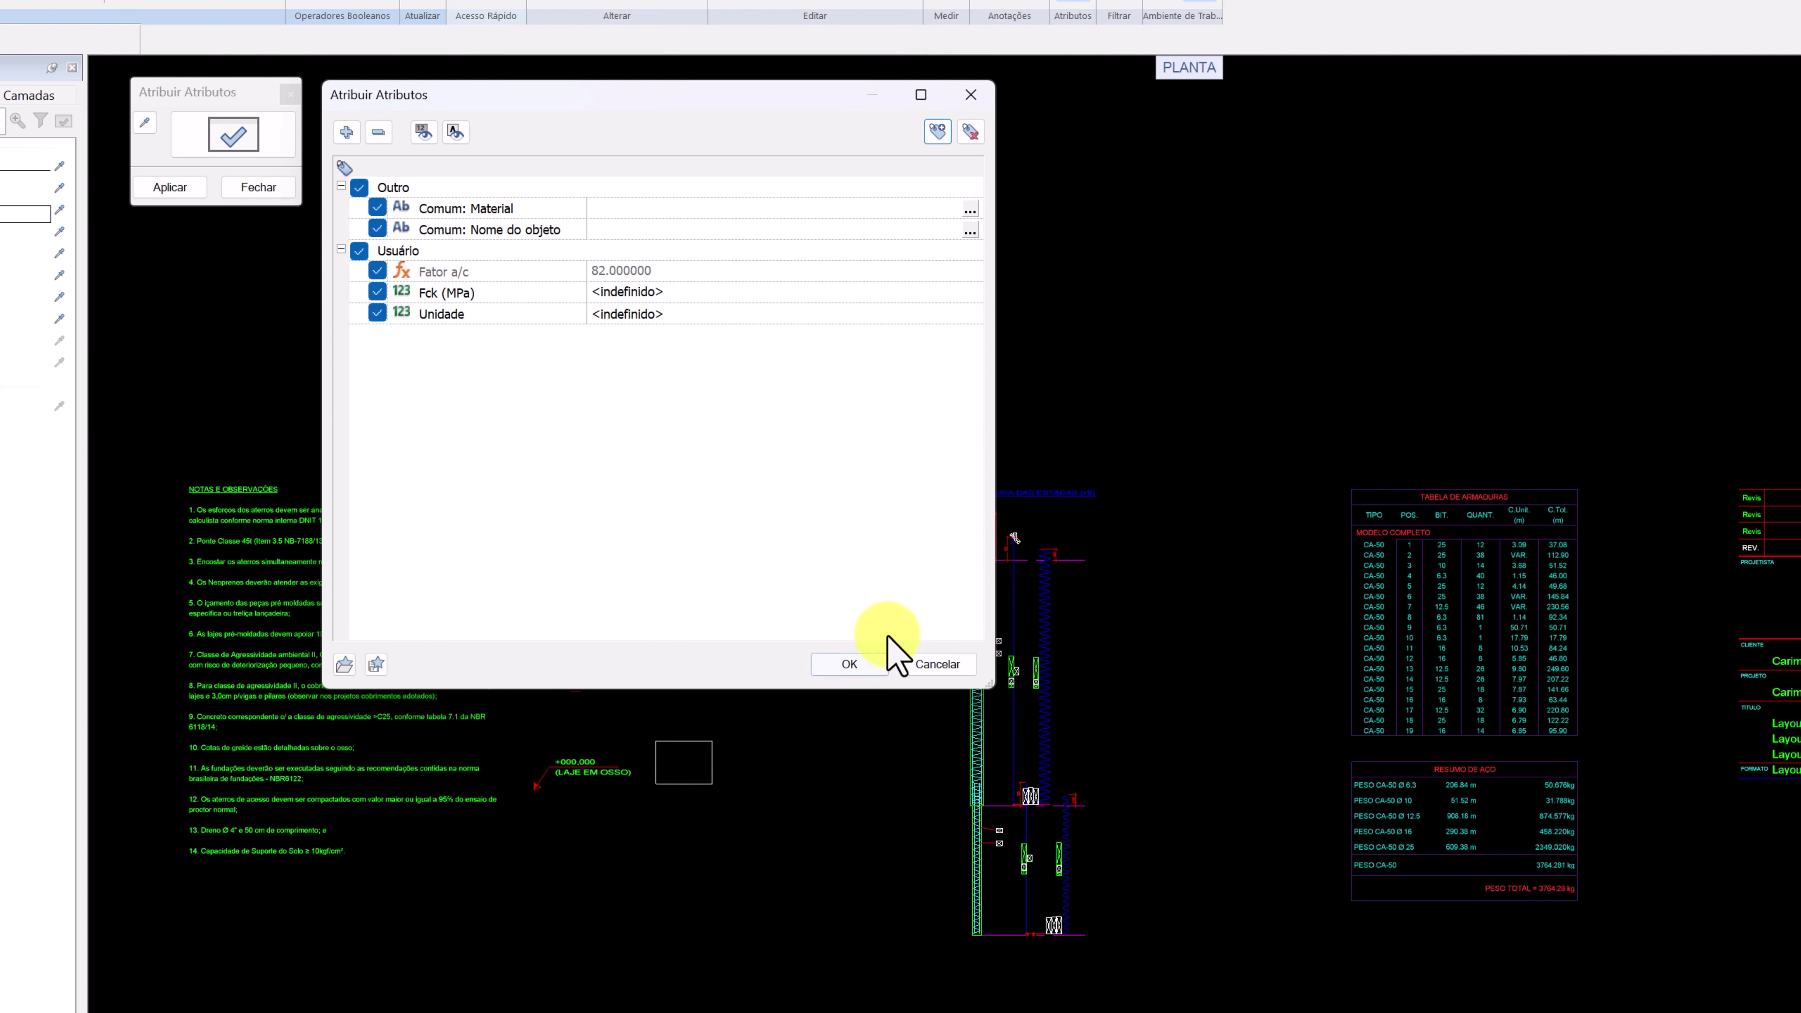
# Examine the attributes in the BIM WORKS Brasil subgroups Dimensionamento, Quantidade, Cabos and Esforços without adding any
pyautogui.click(936, 132)
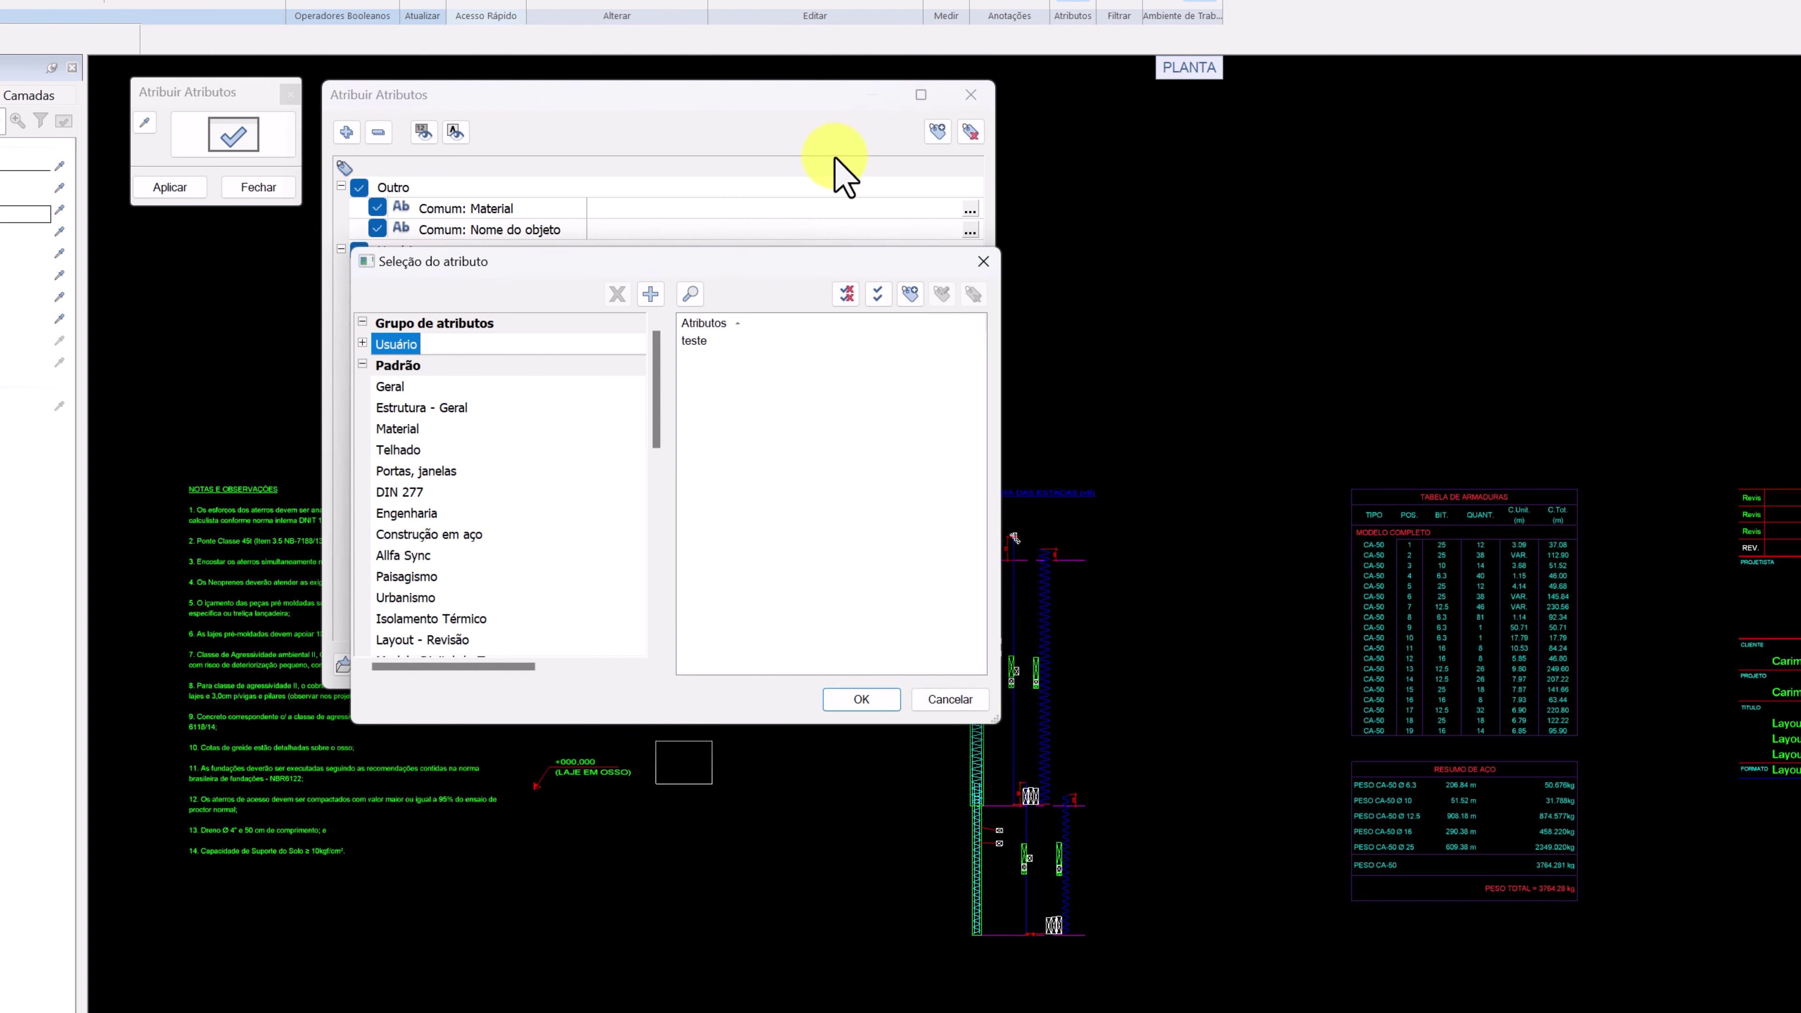
pyautogui.click(362, 343)
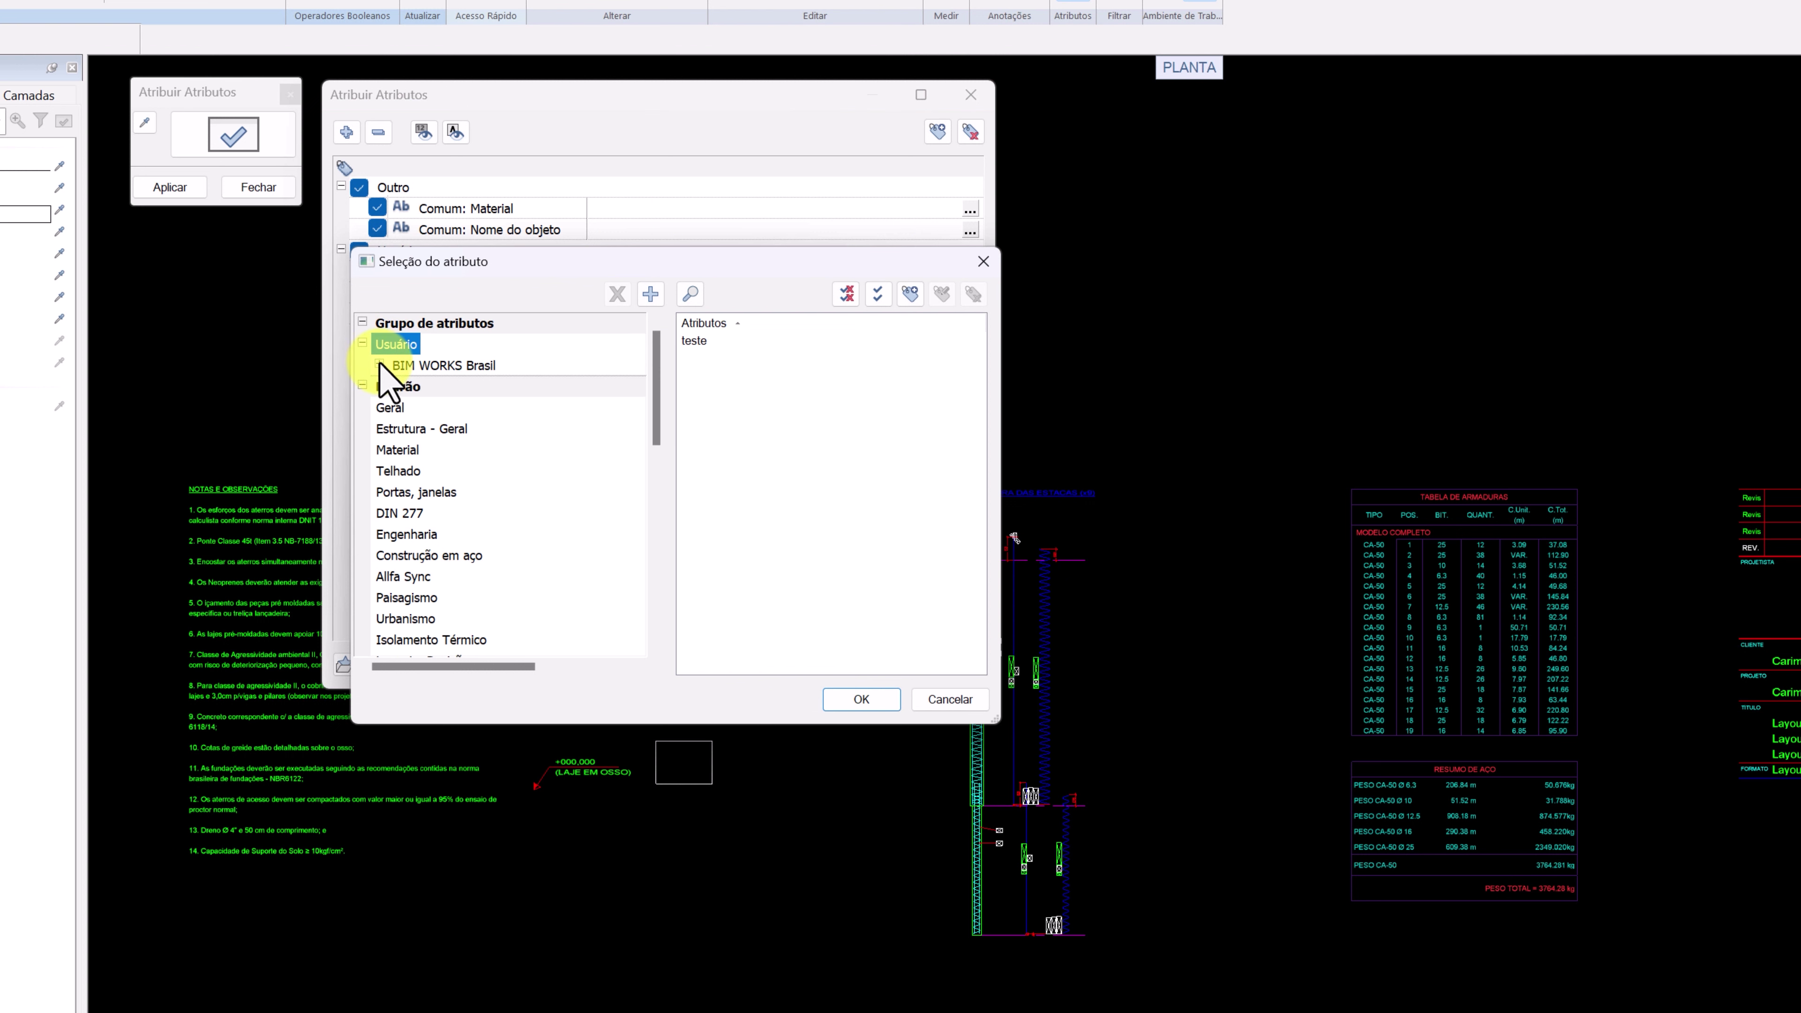
pyautogui.click(380, 365)
pyautogui.click(505, 411)
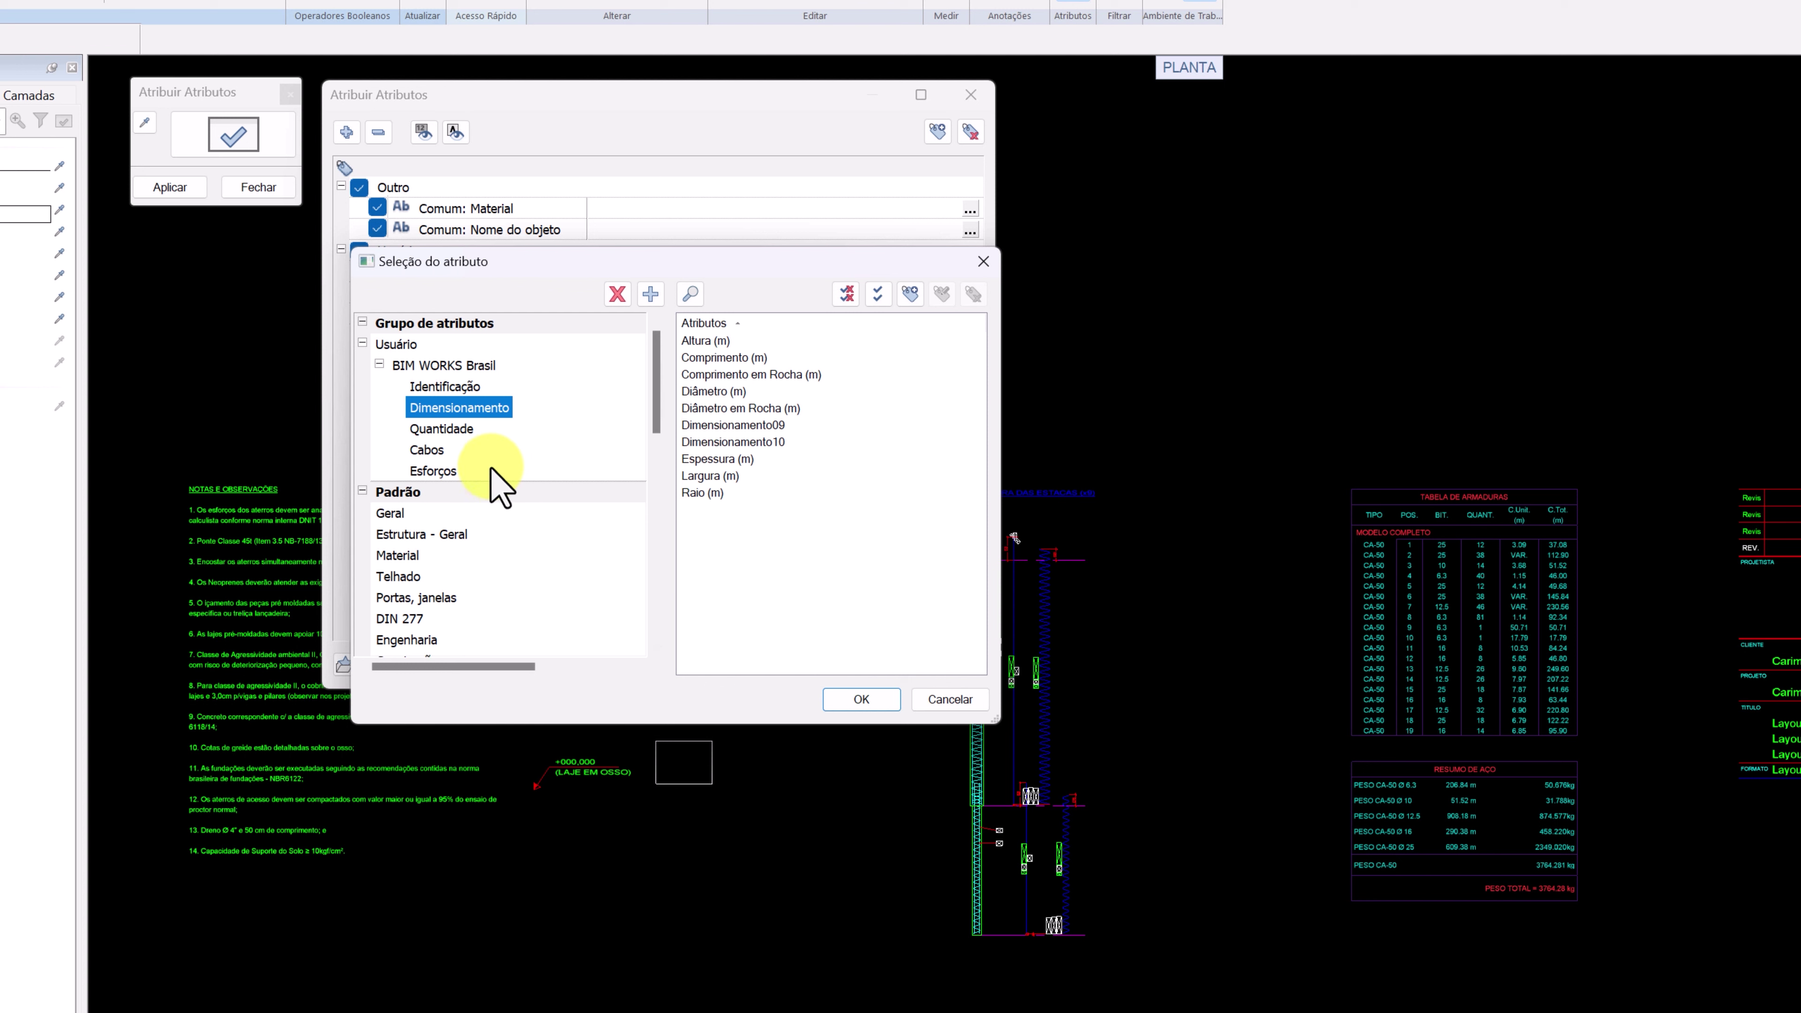
pyautogui.click(441, 430)
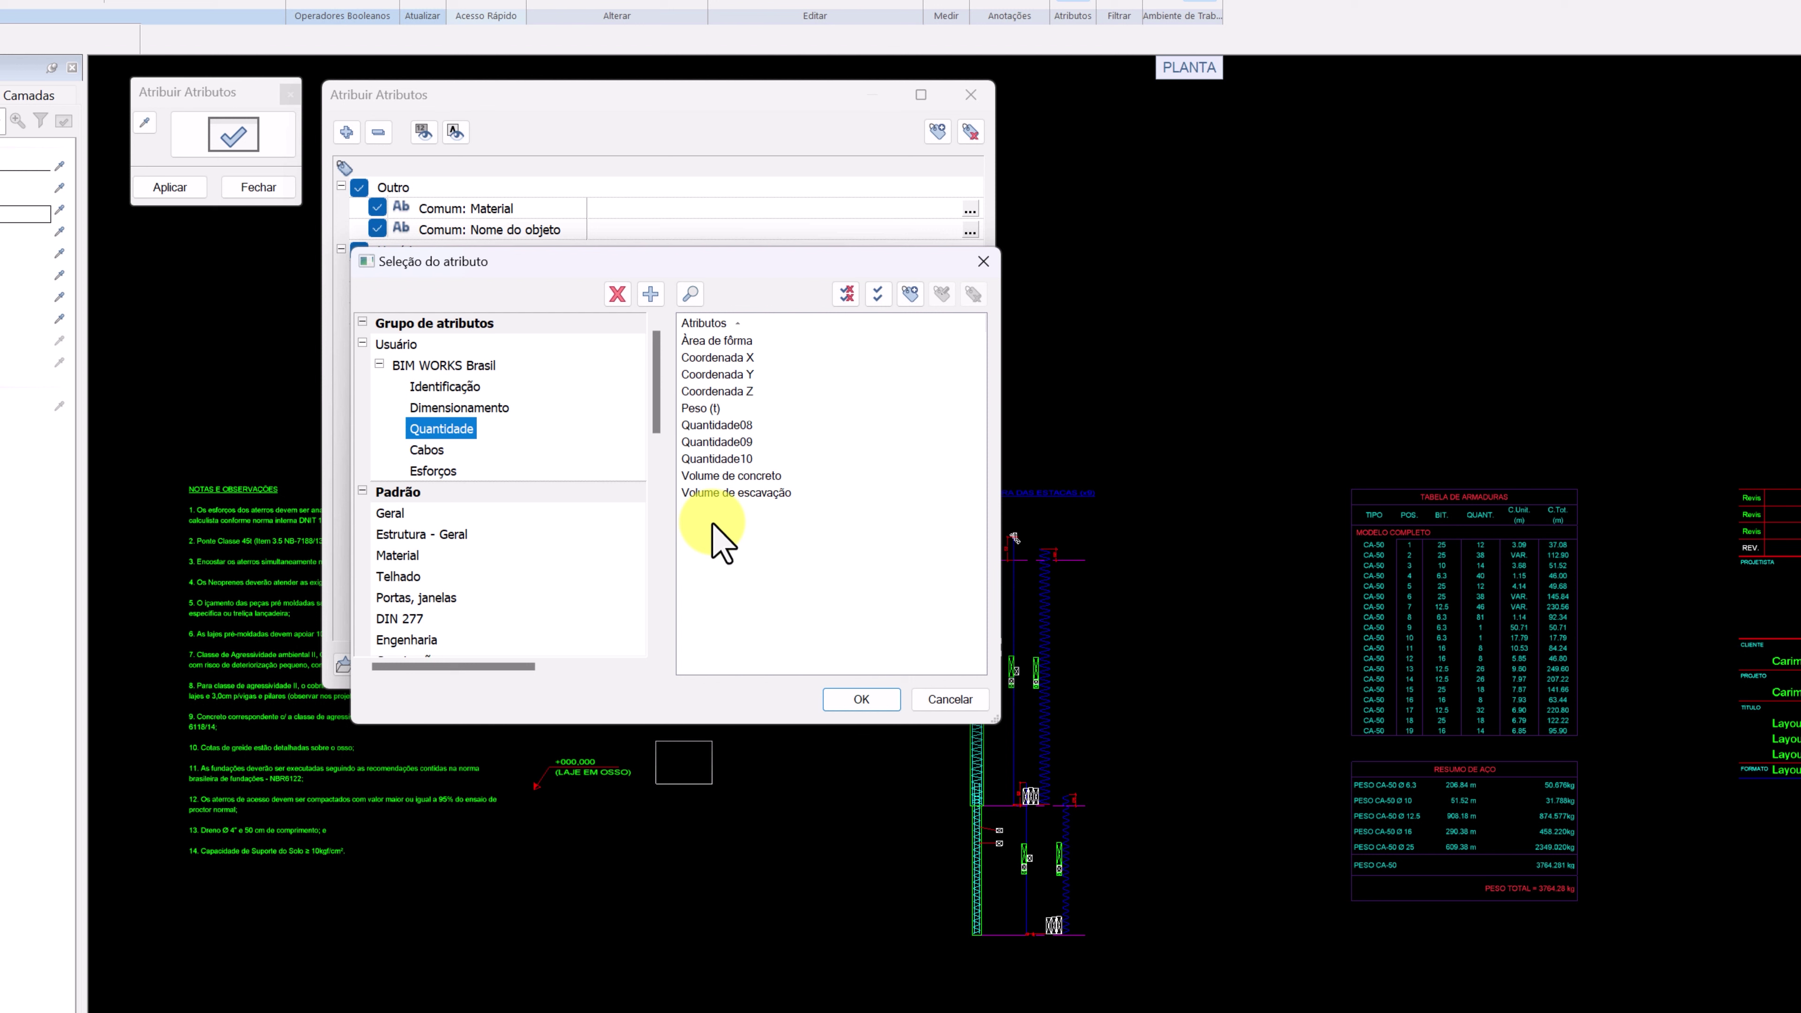
pyautogui.click(752, 476)
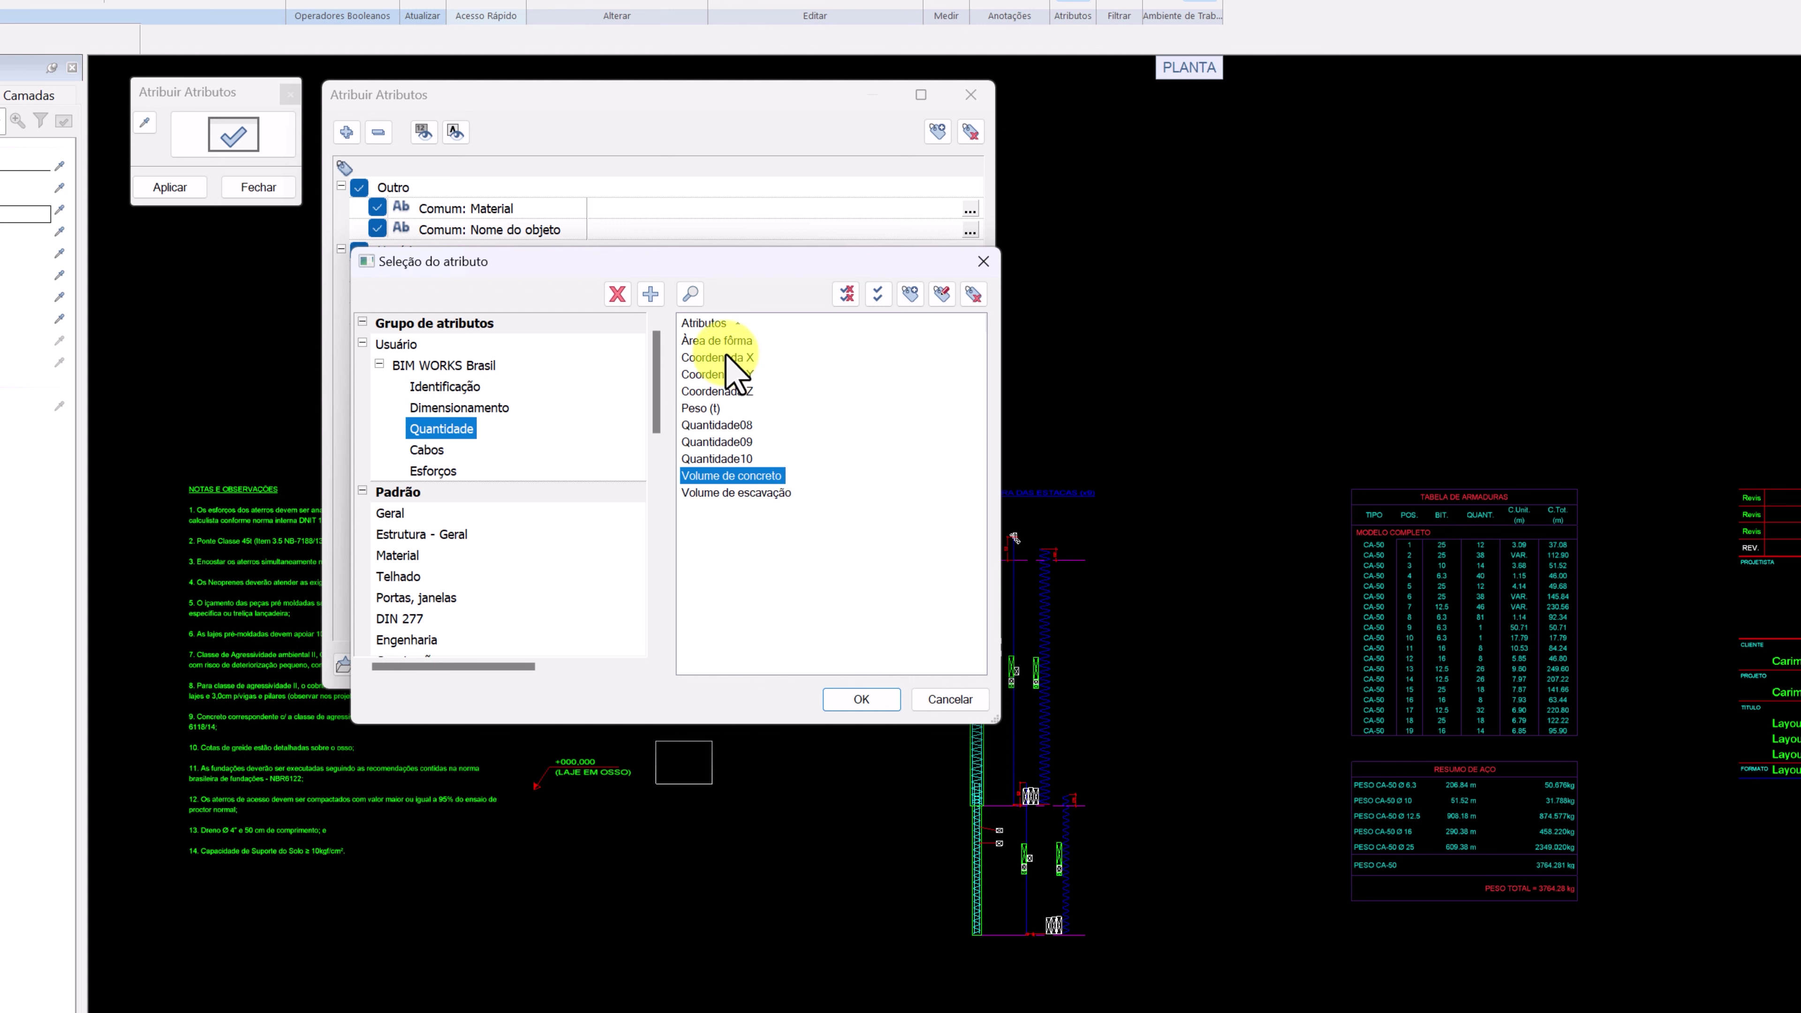
pyautogui.click(718, 342)
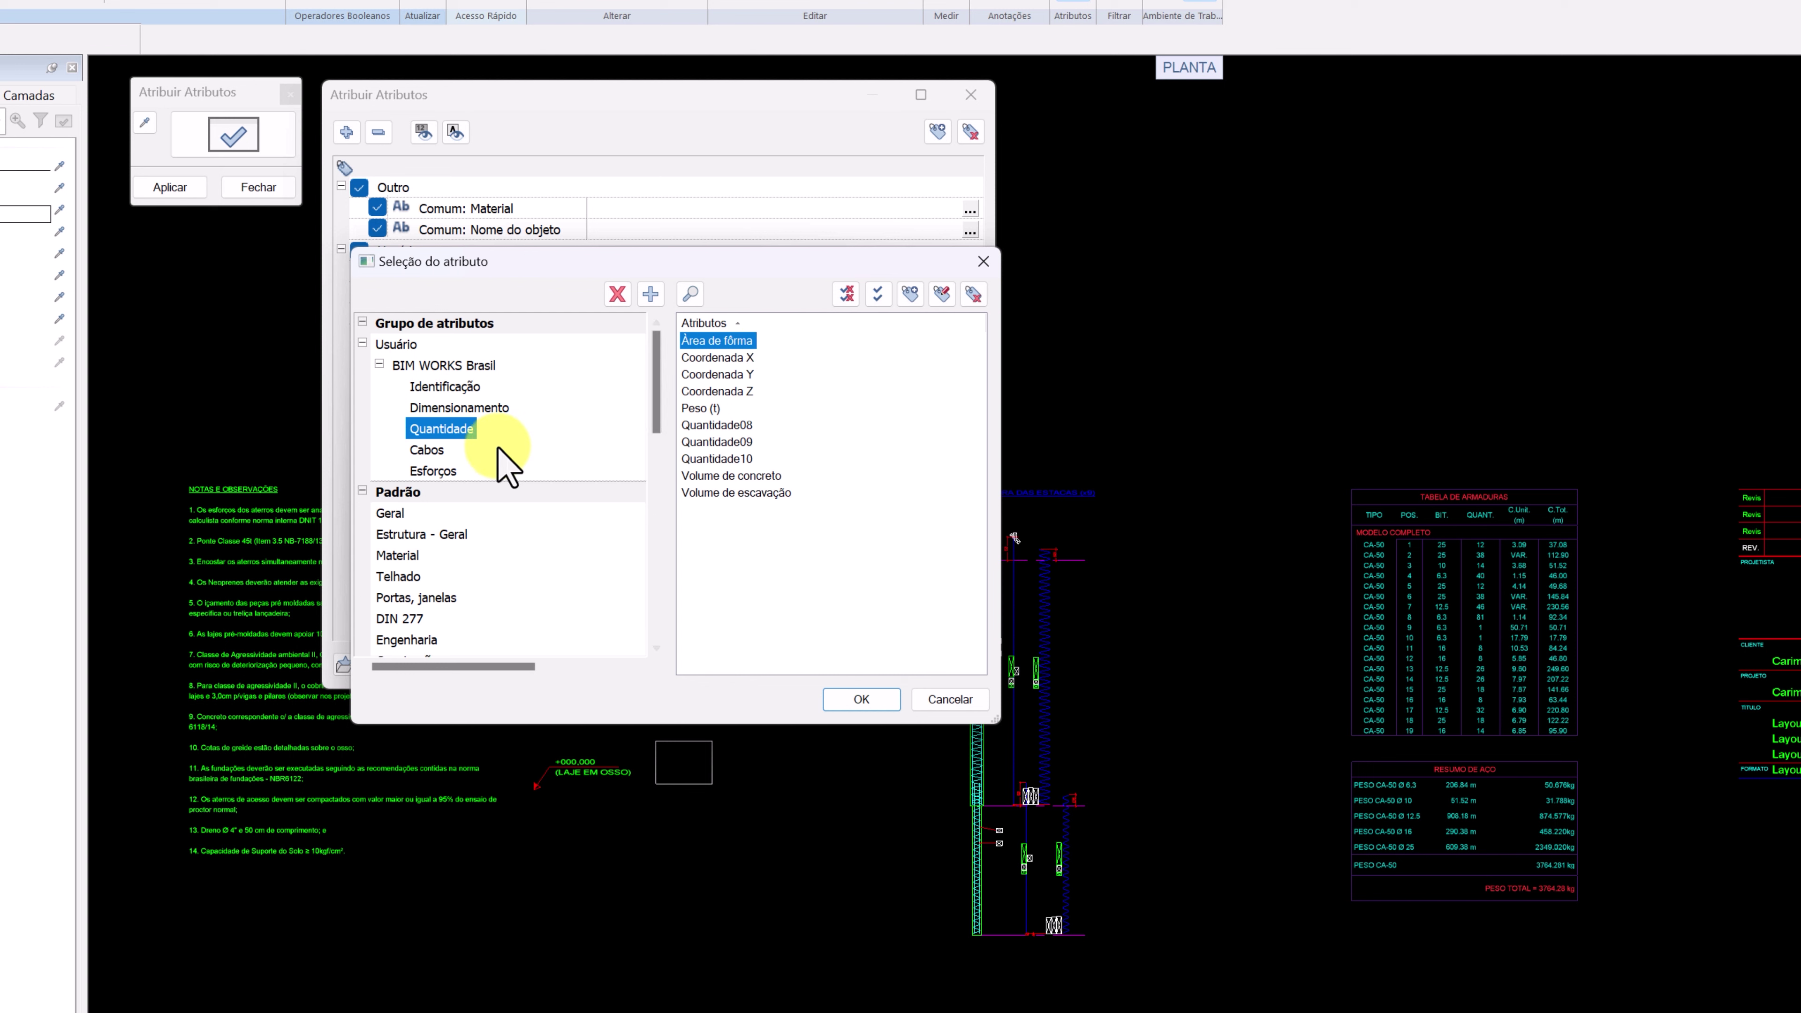
pyautogui.click(428, 450)
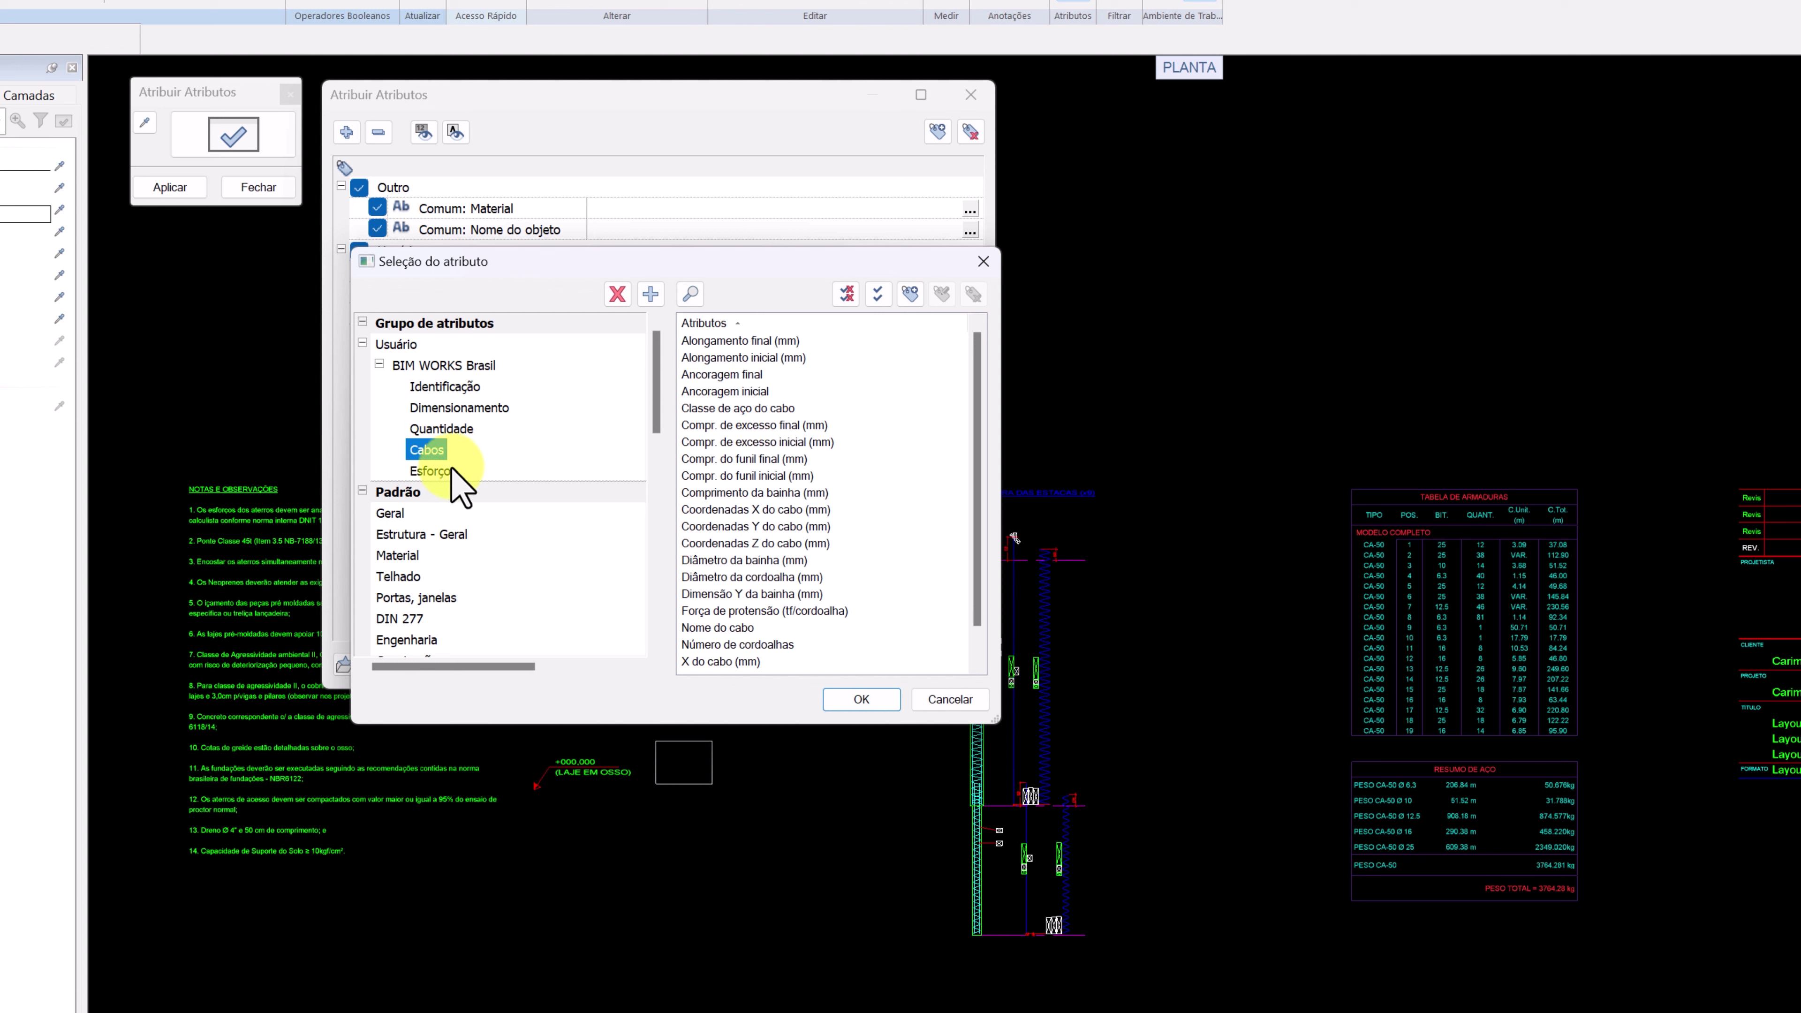
pyautogui.click(434, 470)
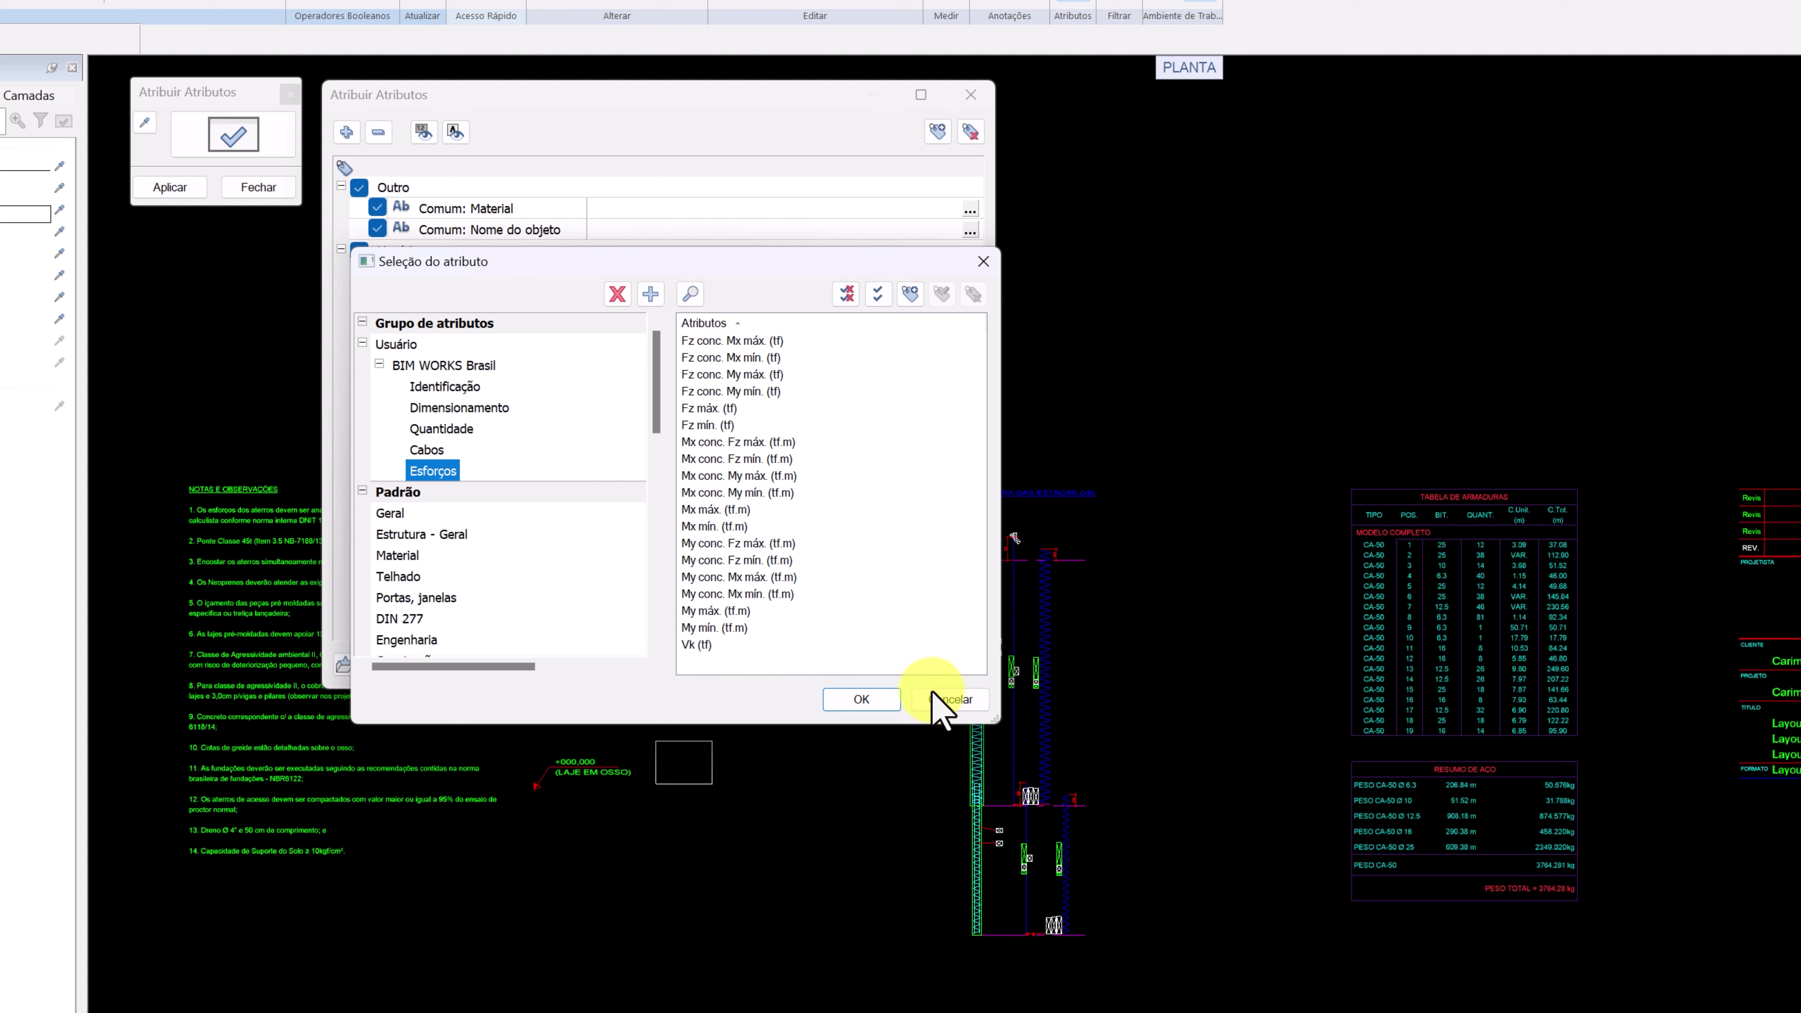
pyautogui.click(937, 700)
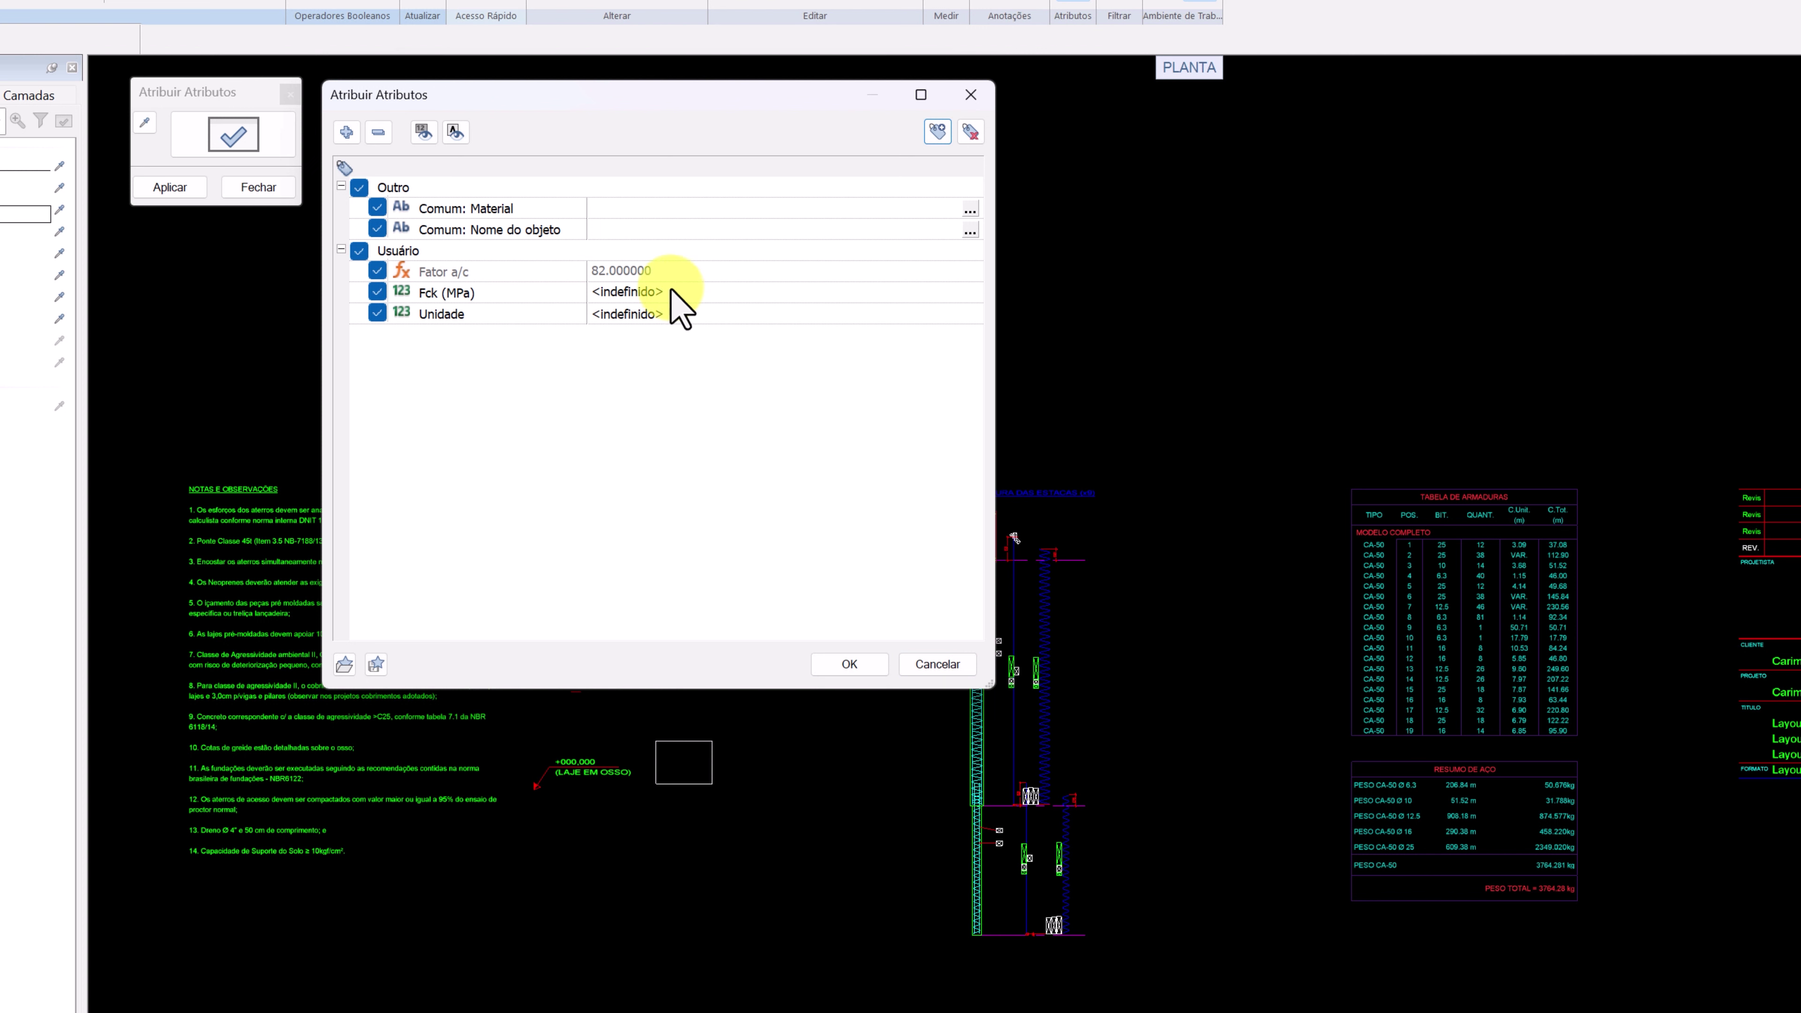
# Set Comum: Material to CONCRETO, Fck (MPa) to 10 and Unidade to m³
pyautogui.click(623, 211)
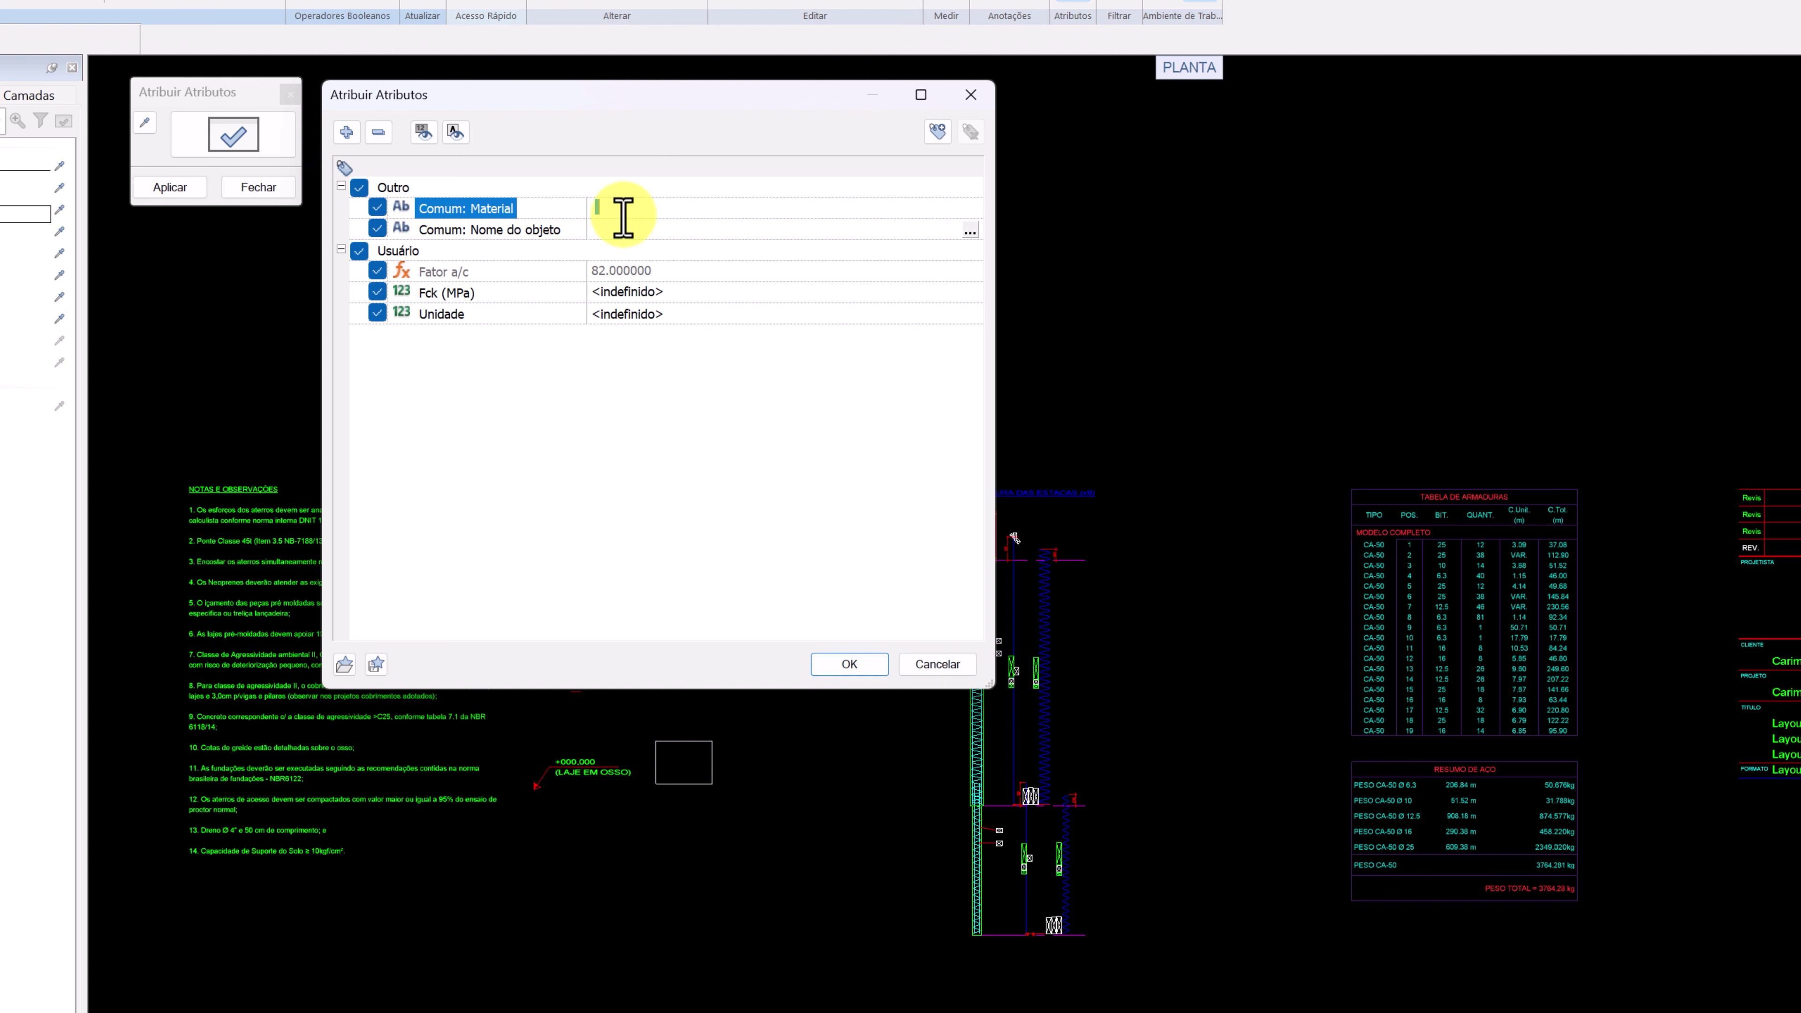
pyautogui.write('CONCRETO')
pyautogui.press('Return')
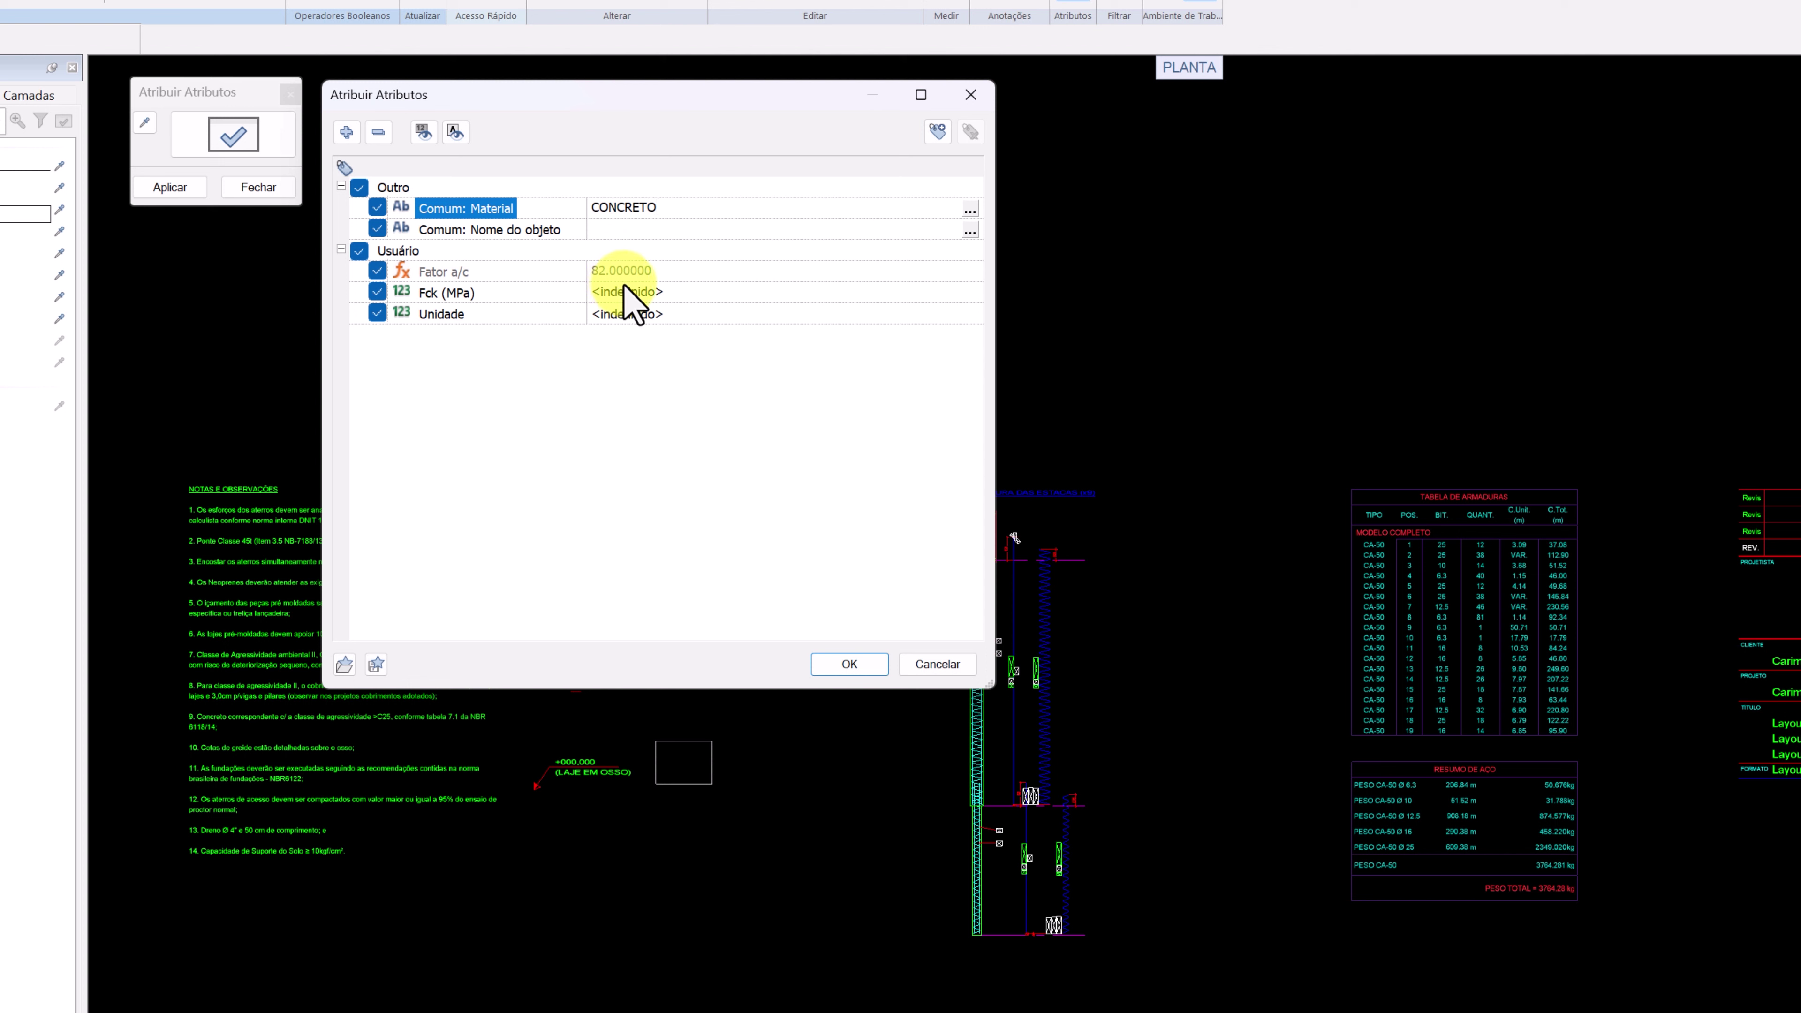
pyautogui.click(624, 291)
pyautogui.write('10')
pyautogui.click(645, 317)
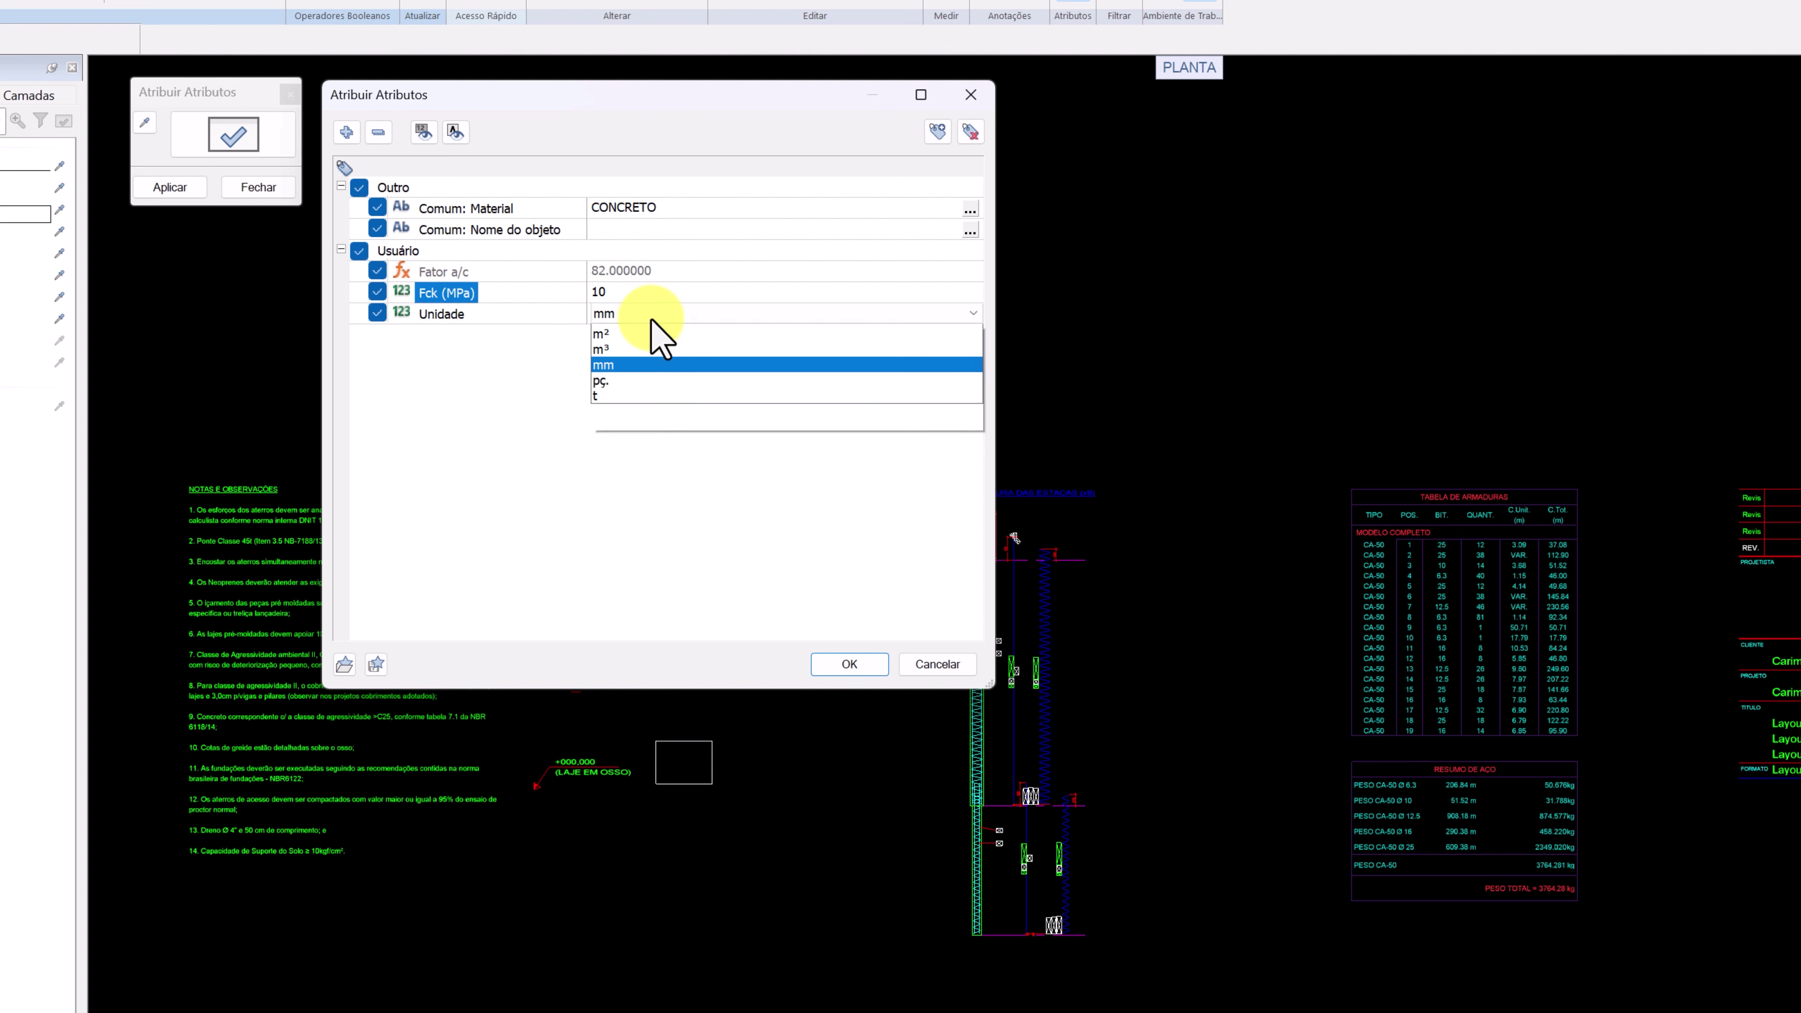
pyautogui.click(653, 410)
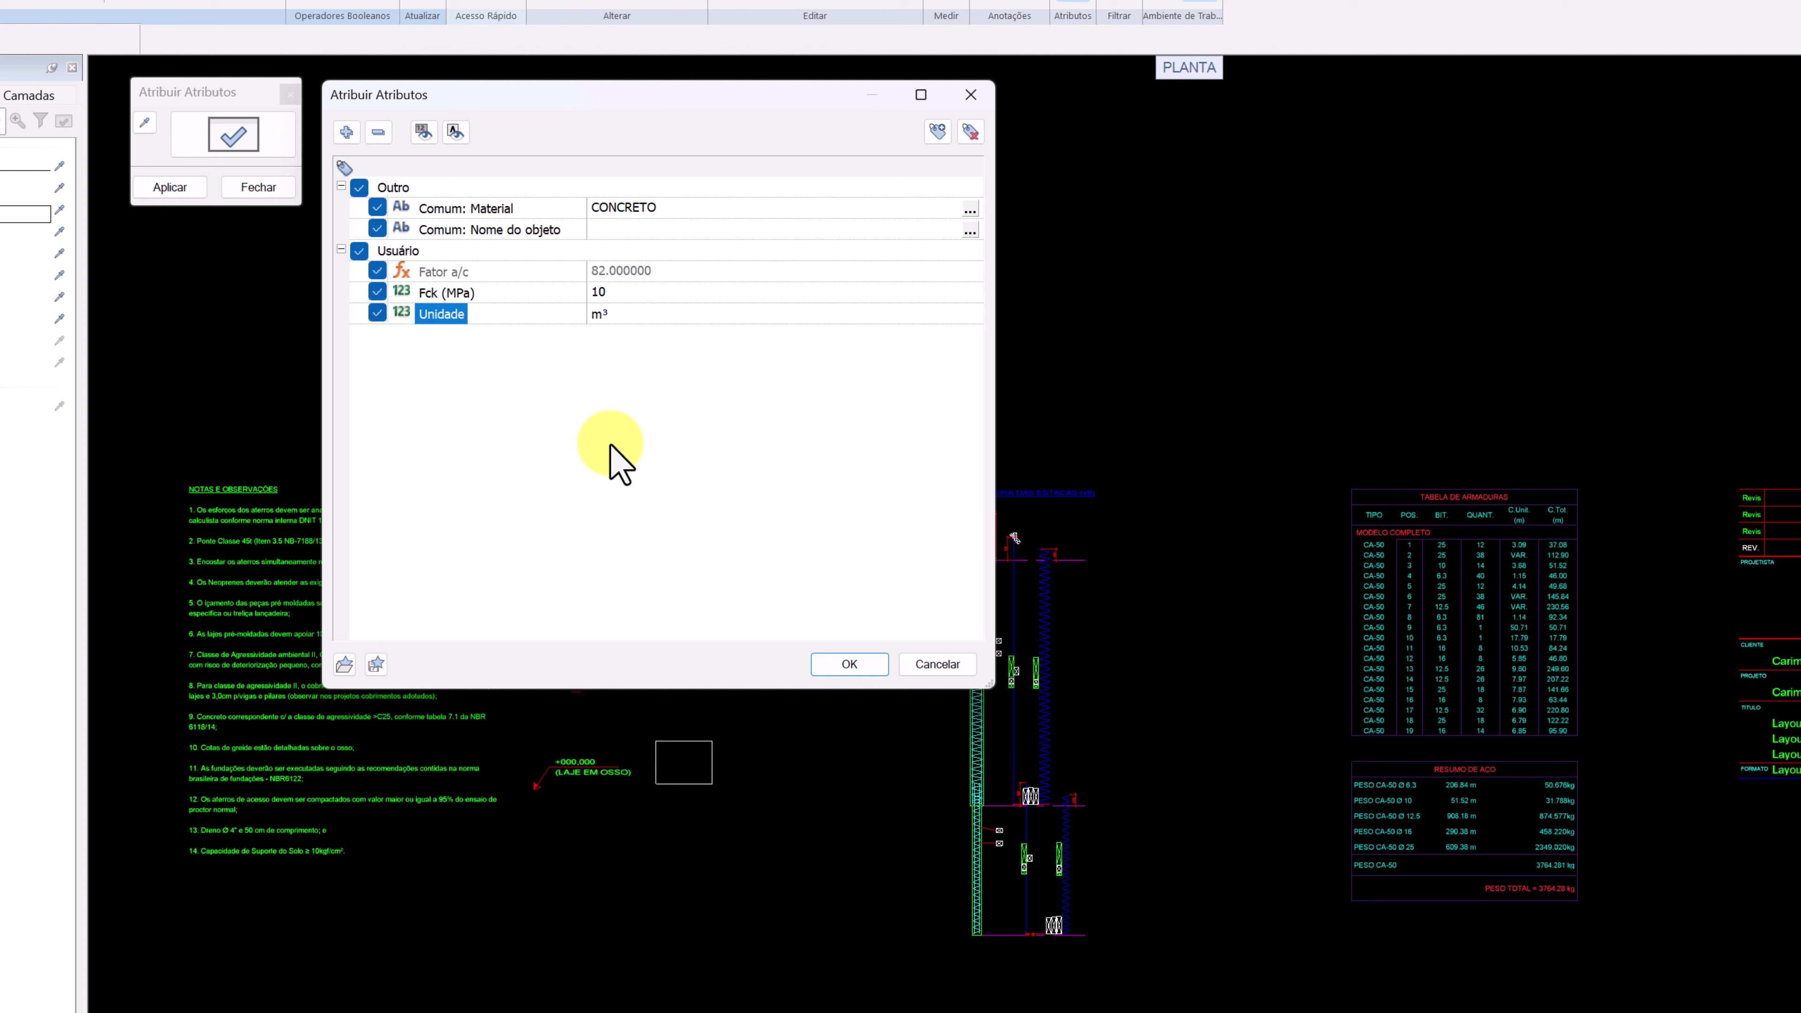
# Save the attribute set as a favorite named ATRIBUTO PARA LASTRO in Favoritos - escritório
pyautogui.click(376, 665)
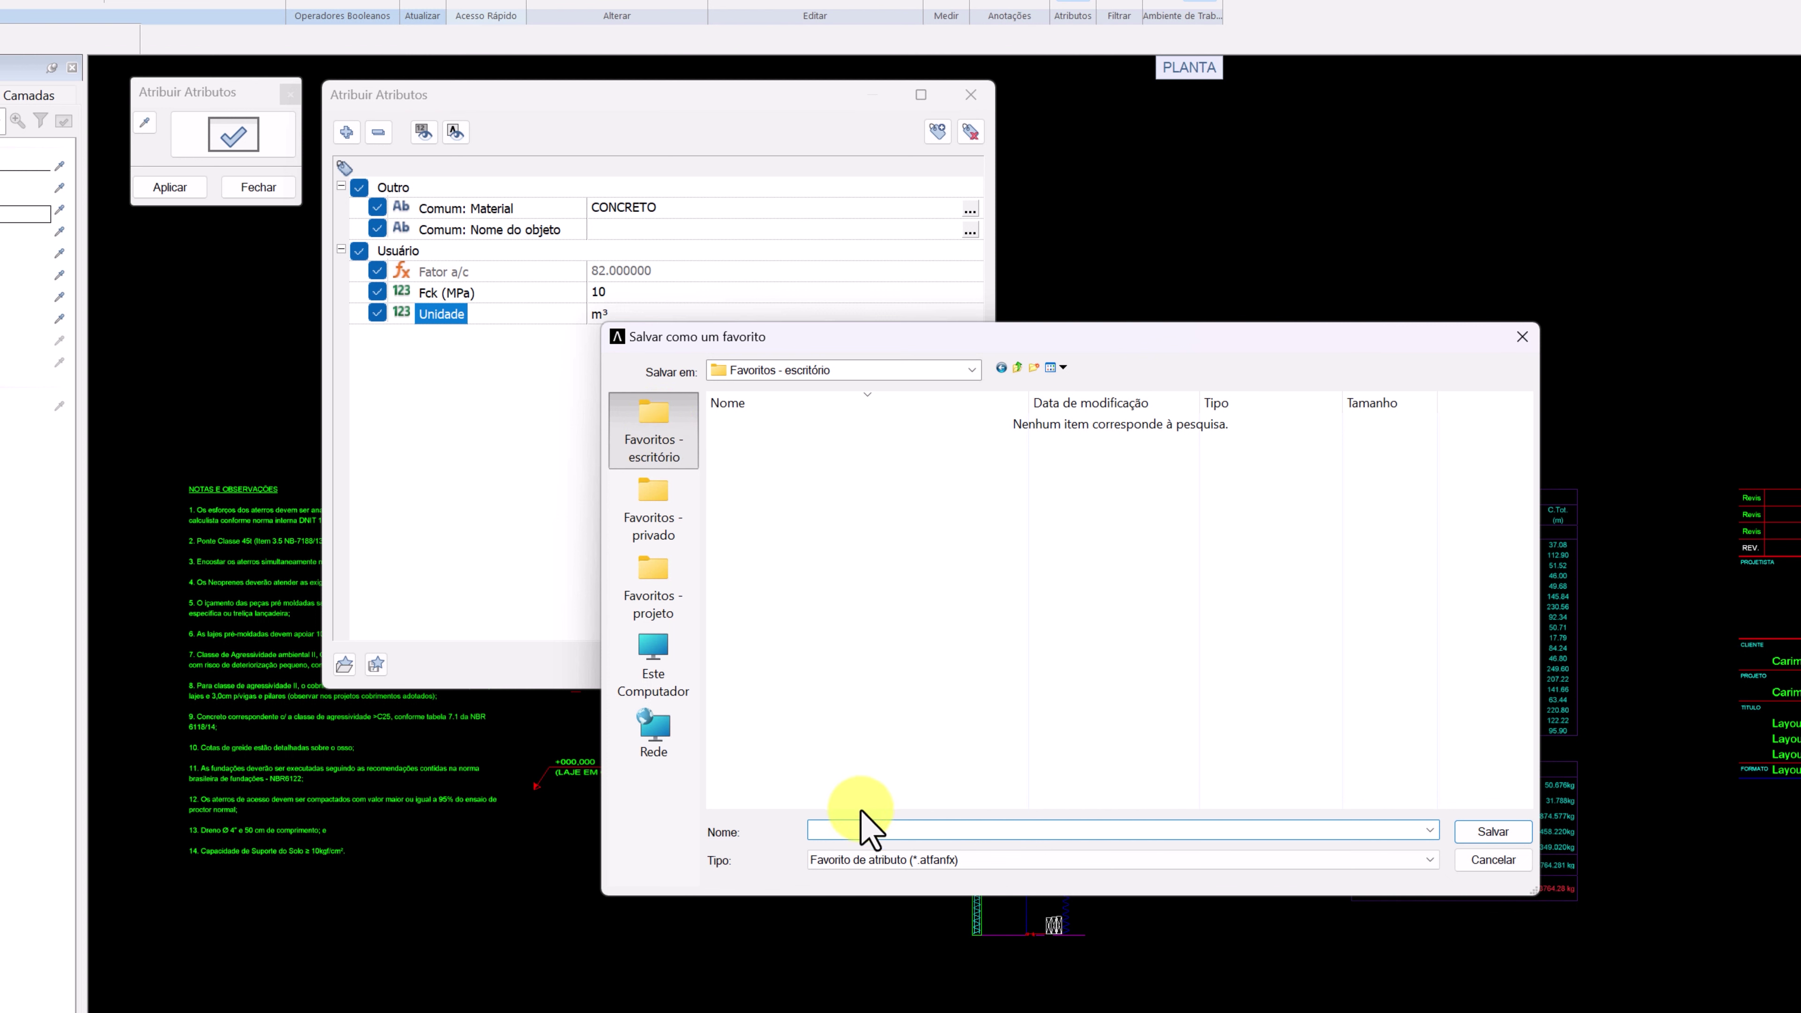
pyautogui.write('ATR')
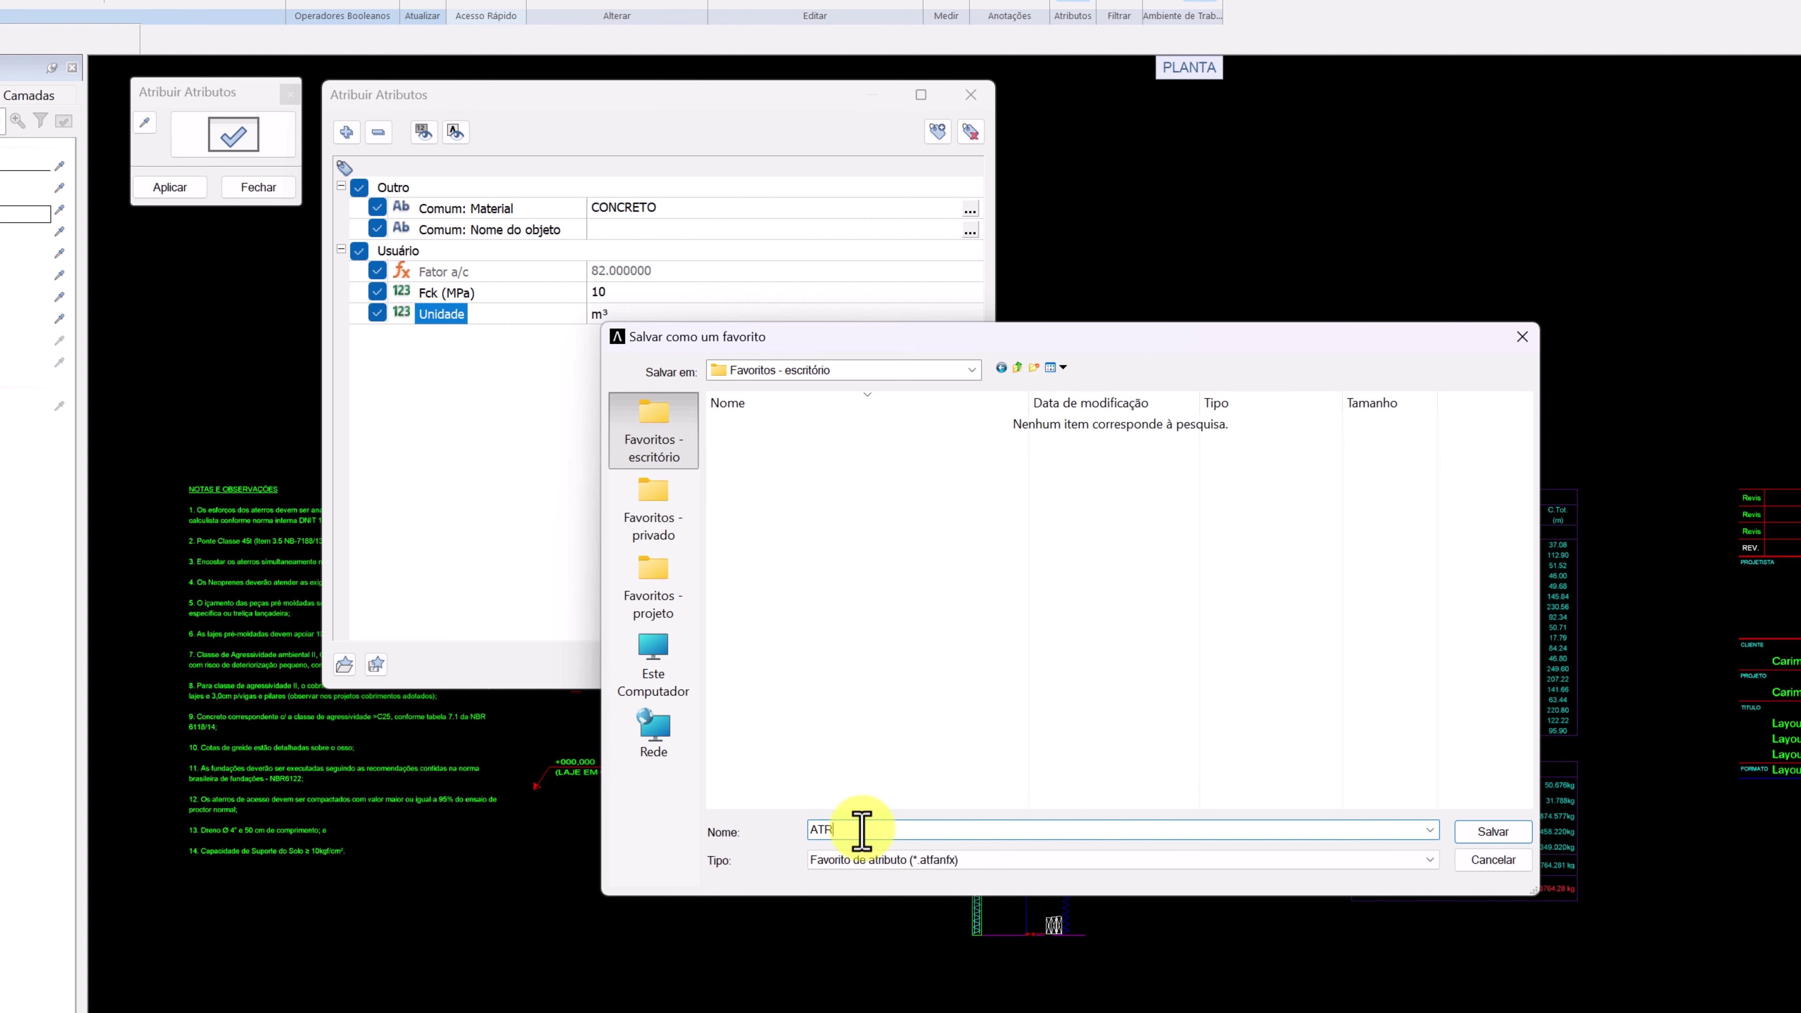
pyautogui.write('IBUTO PARA LASTRO')
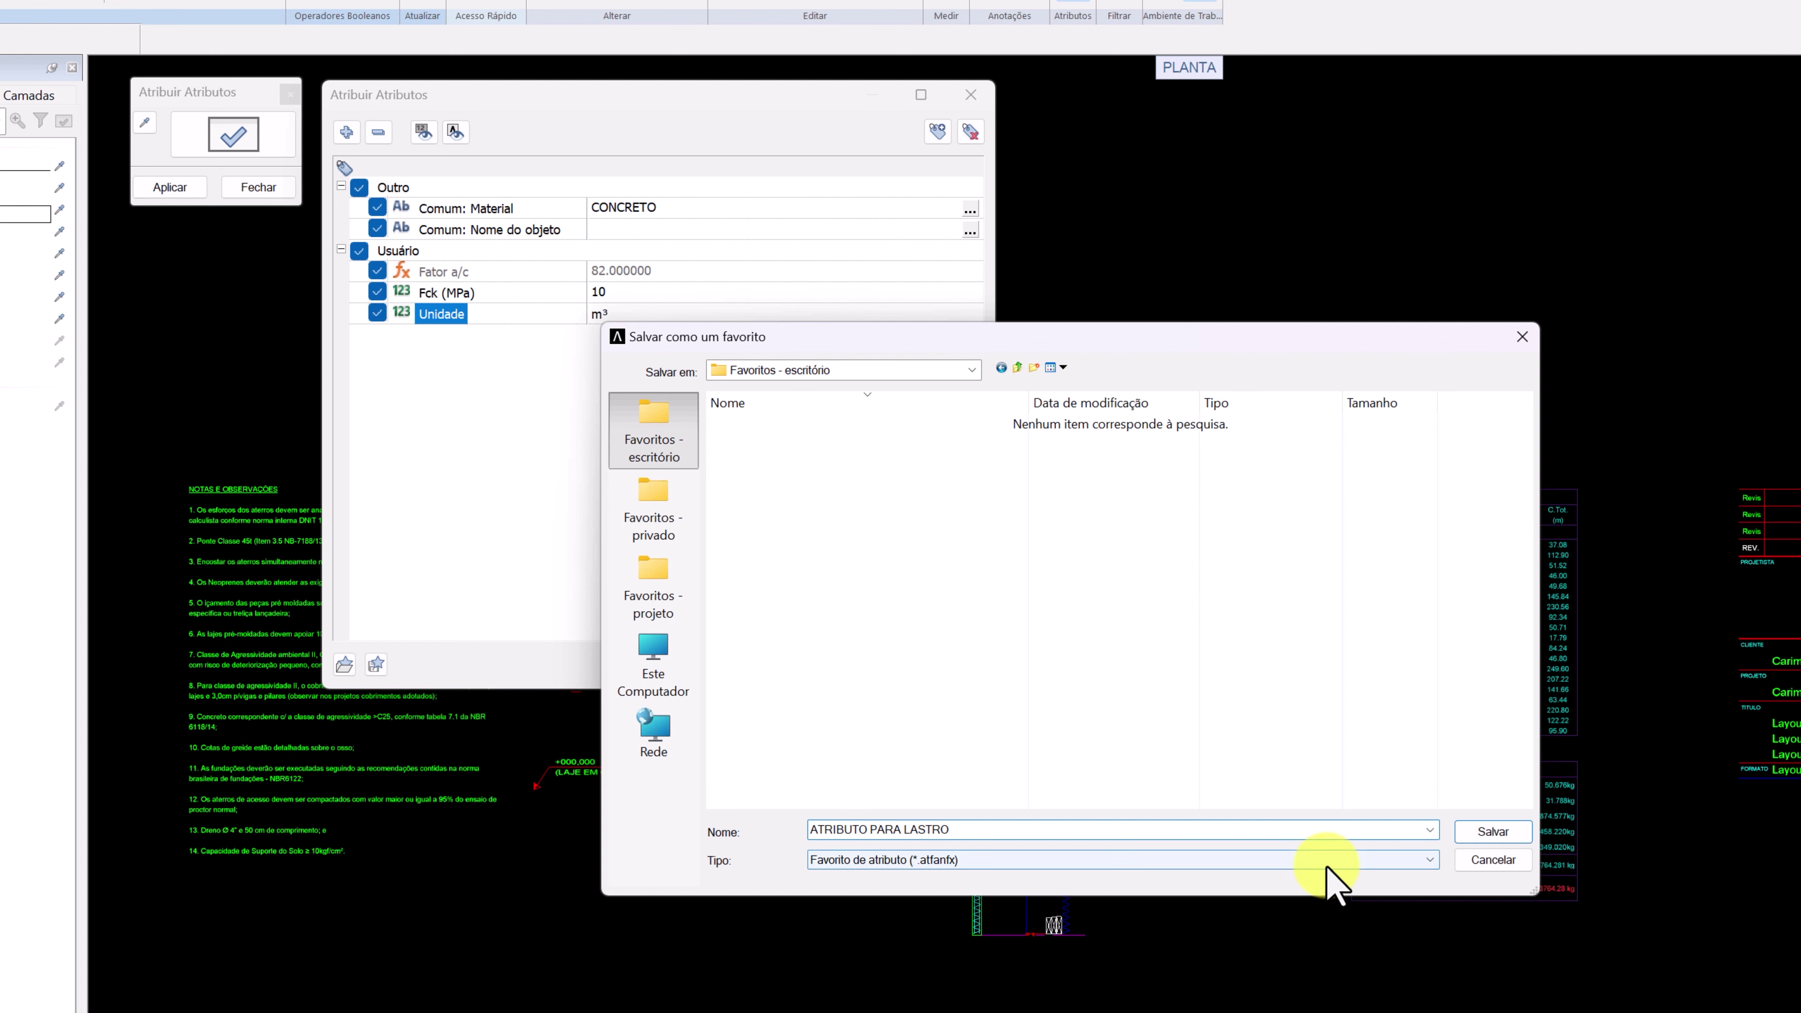
pyautogui.click(1491, 832)
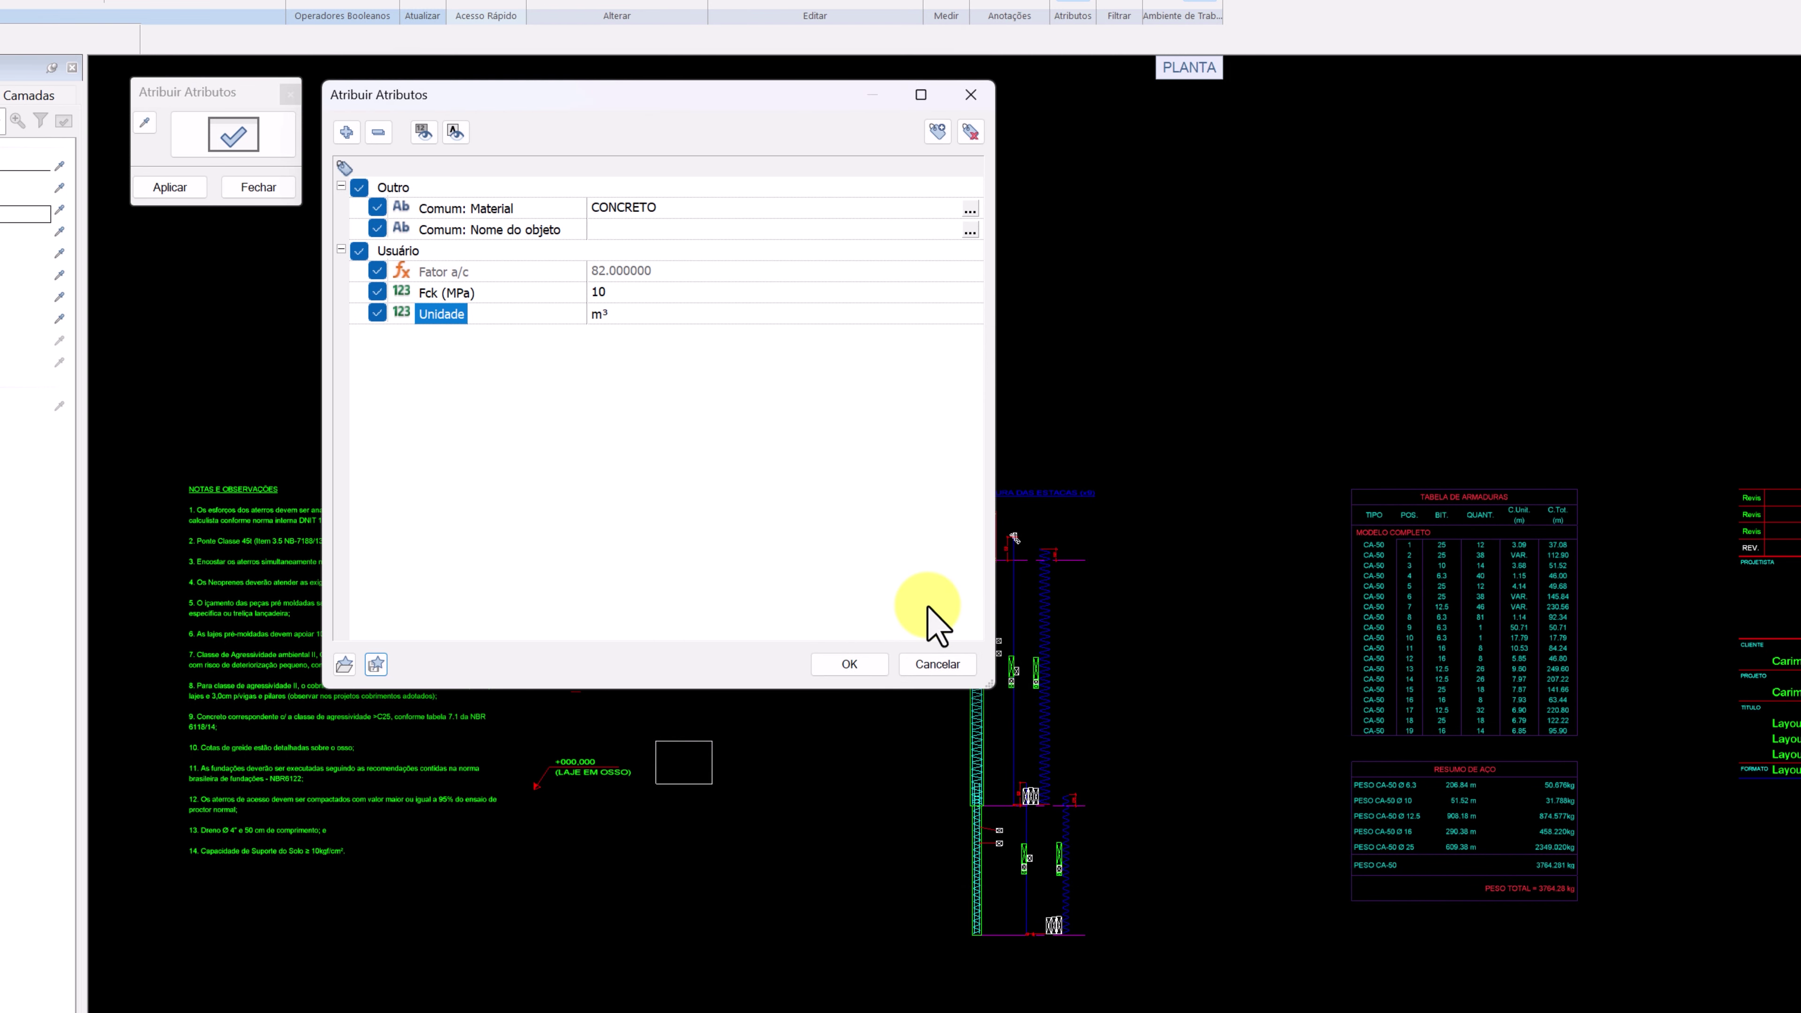
# Confirm the attribute assignment and display the properties of the 3D box beside the LAJE EM OSSO level mark
pyautogui.click(849, 666)
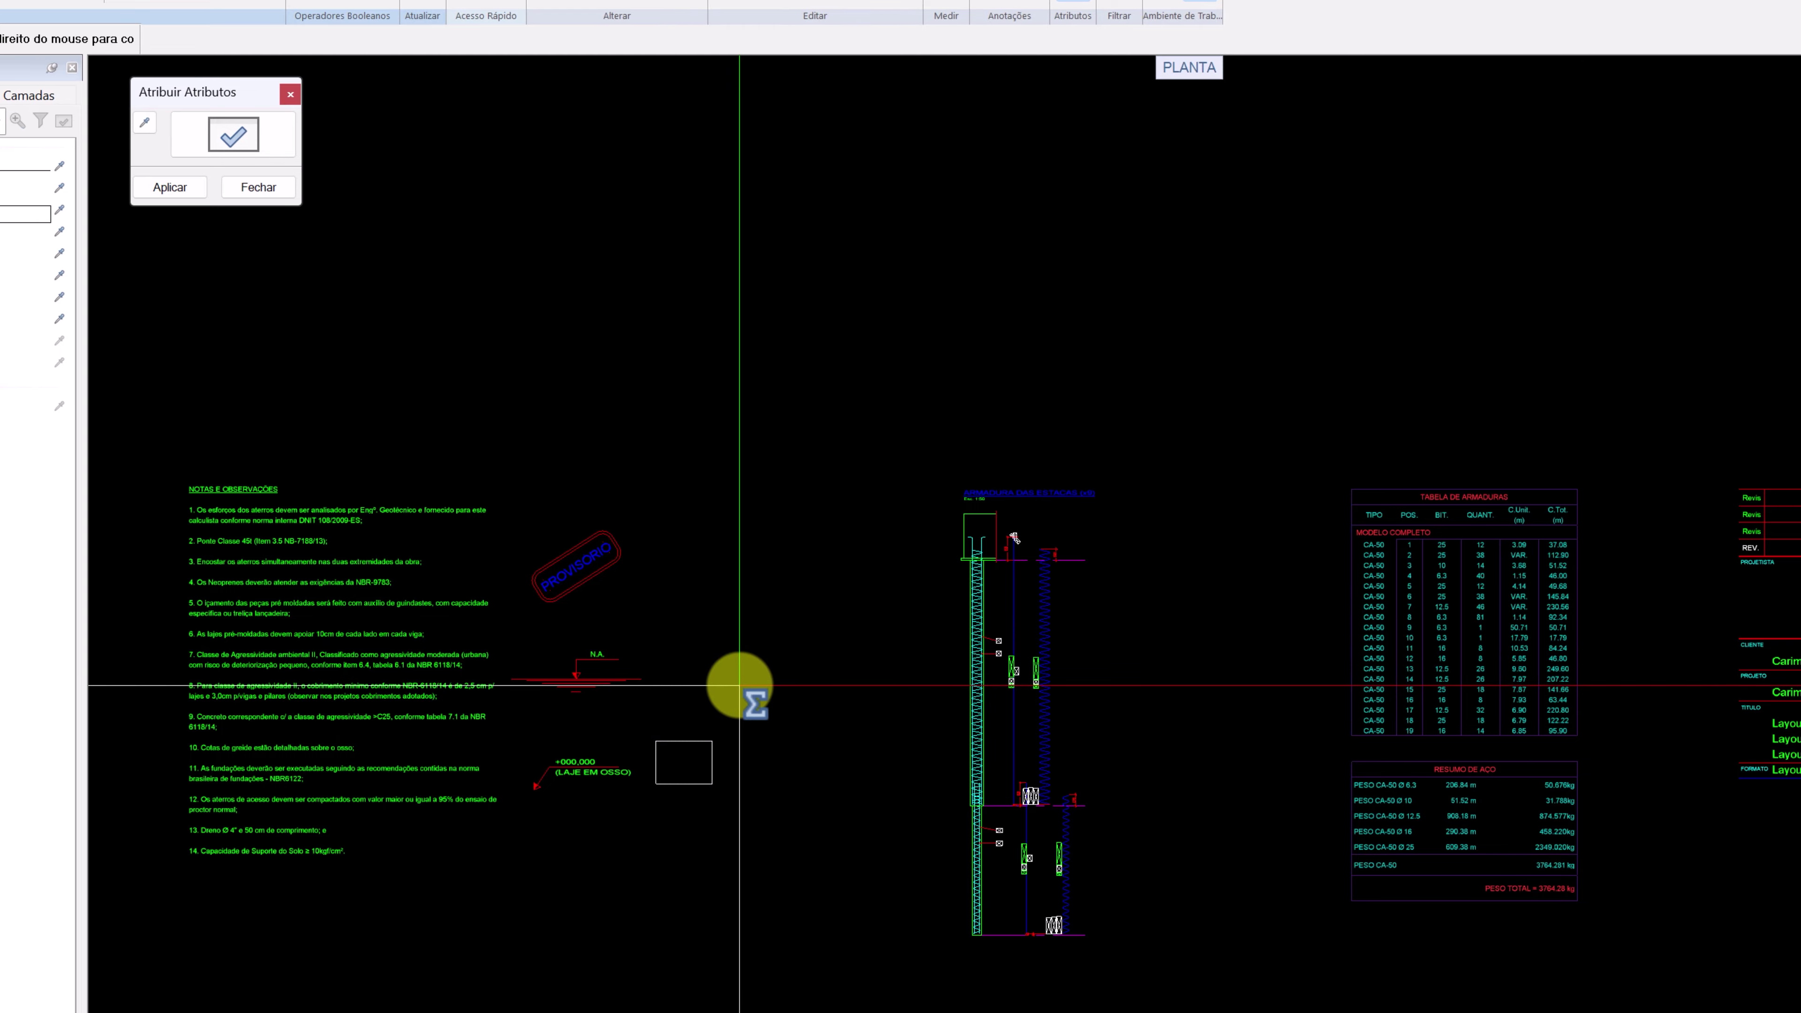
pyautogui.press('Escape')
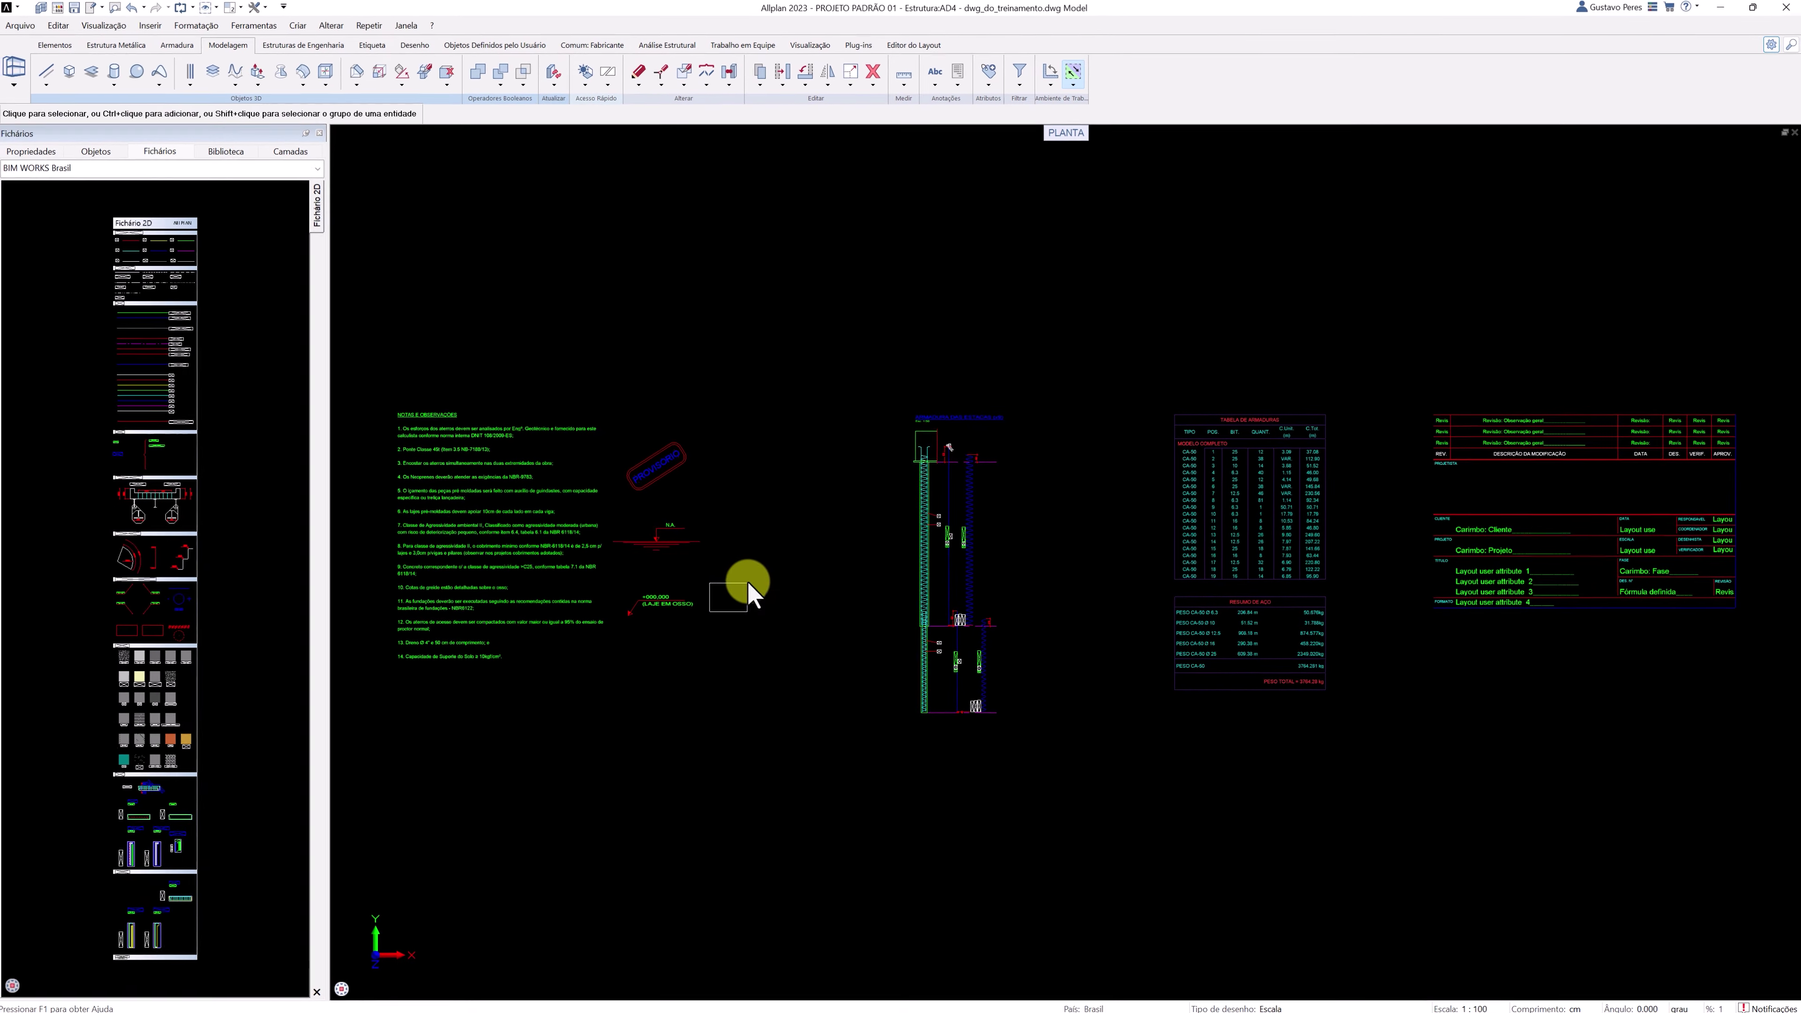
pyautogui.click(747, 581)
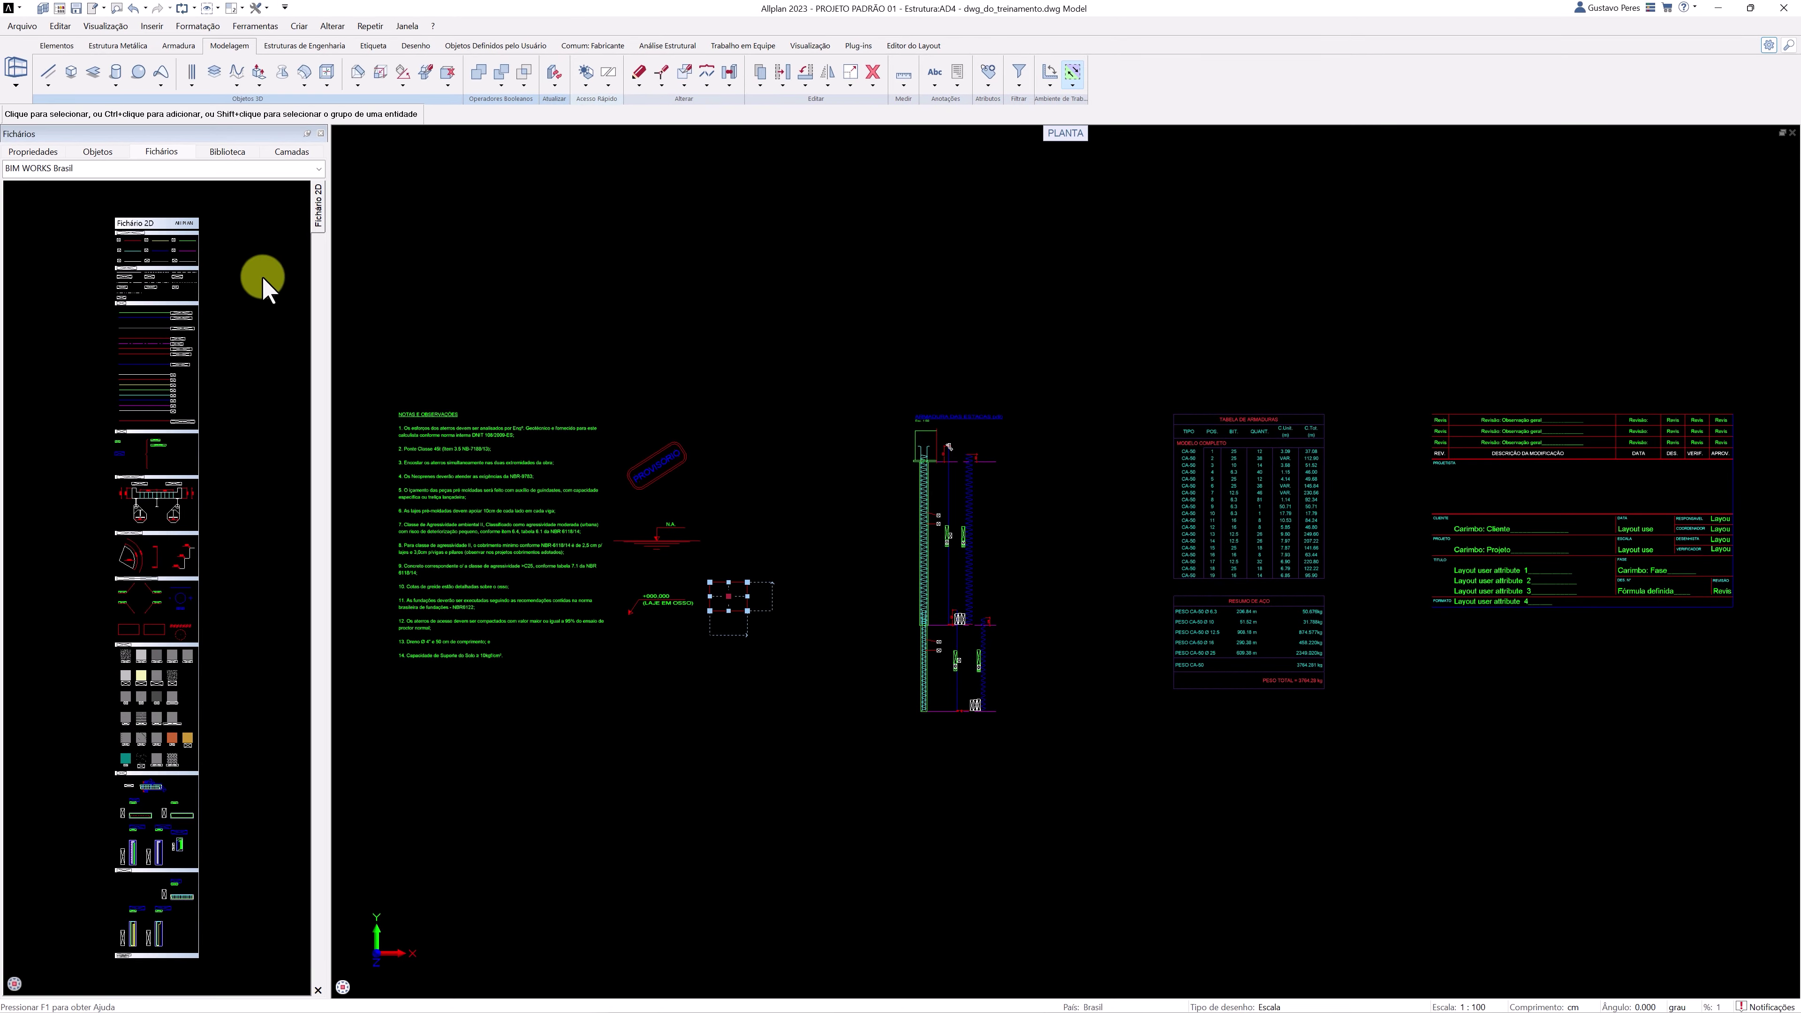
pyautogui.click(32, 152)
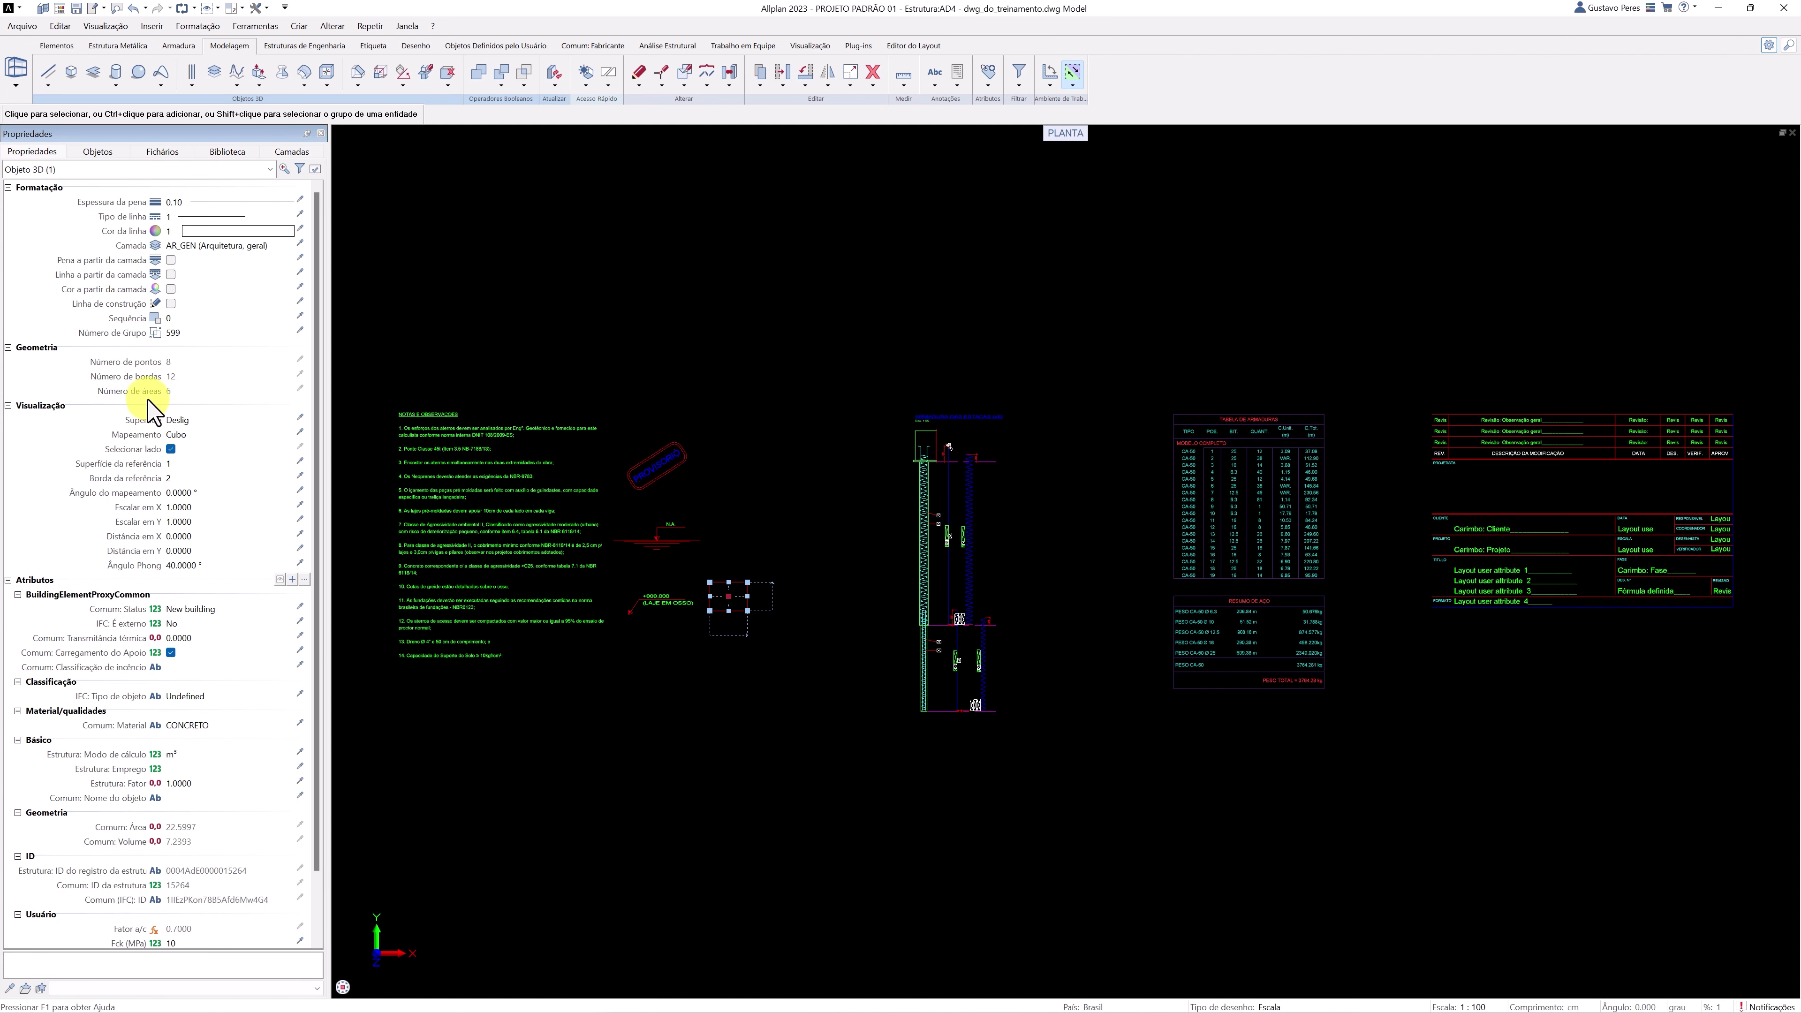
# Check the Comum: Material, Fator a/c and Fck (MPa) attributes in the 3D box's properties
pyautogui.click(188, 724)
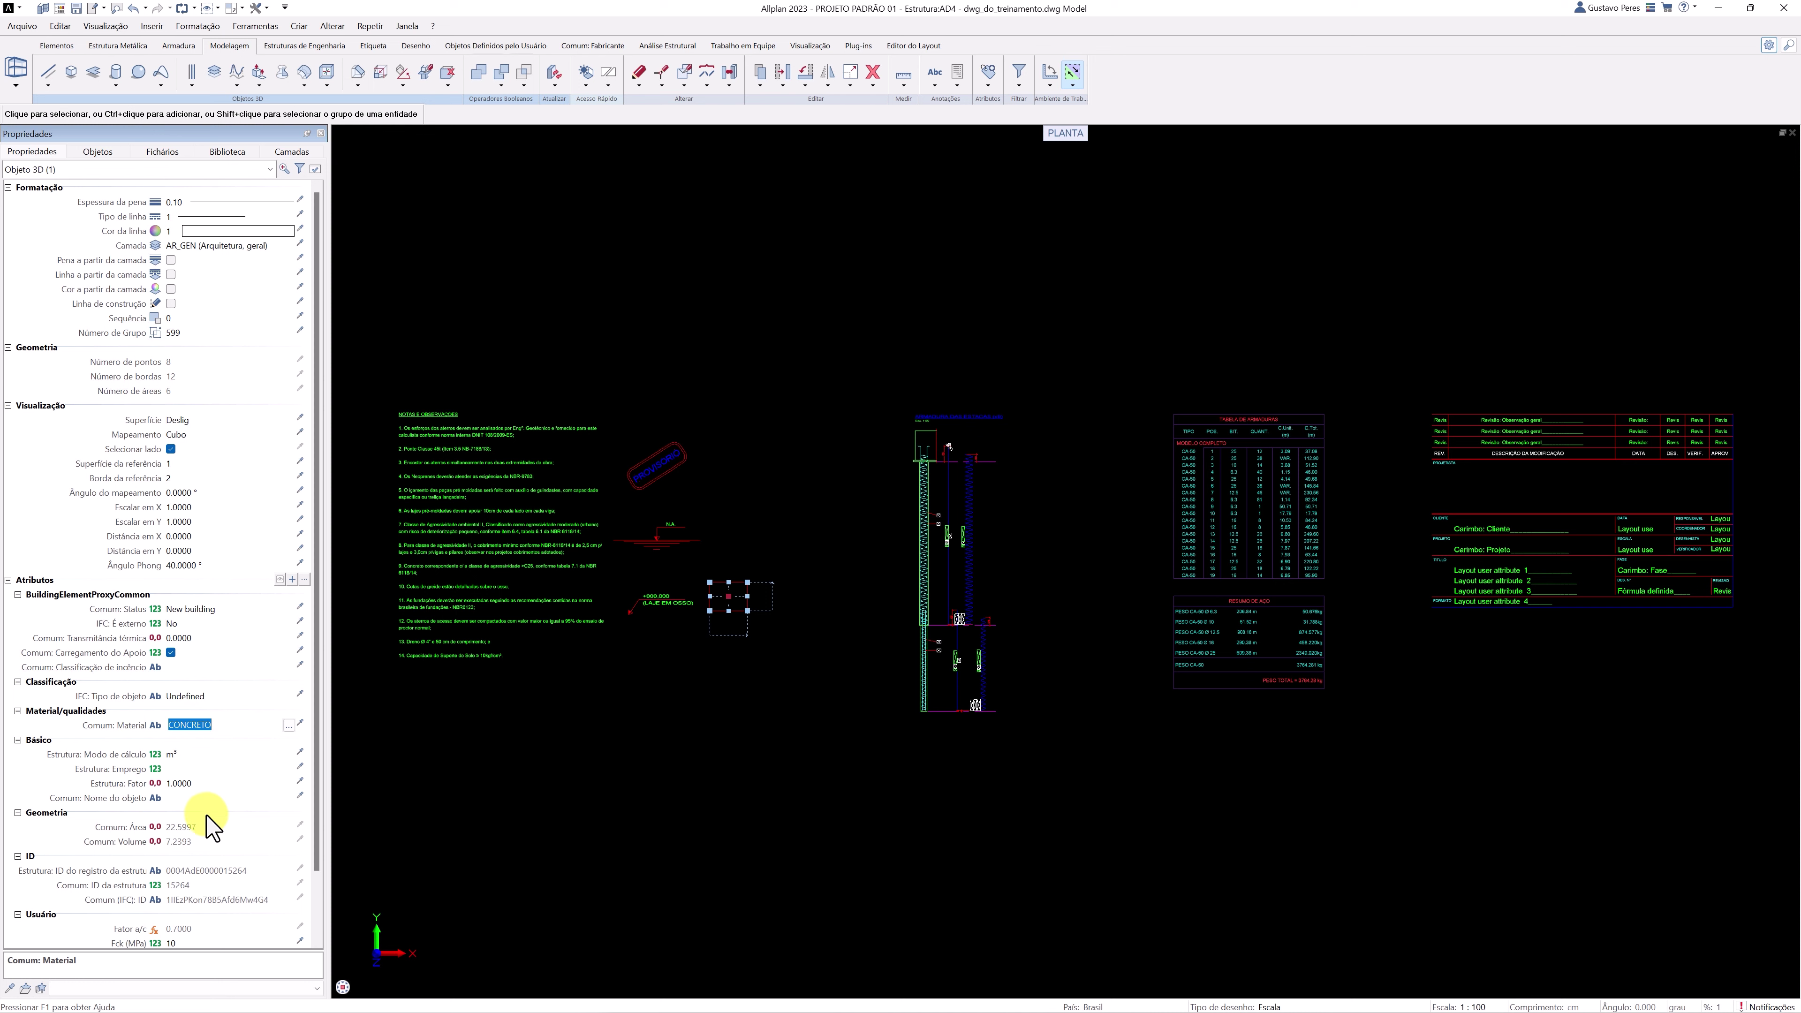
pyautogui.scroll(-2, 206, 815)
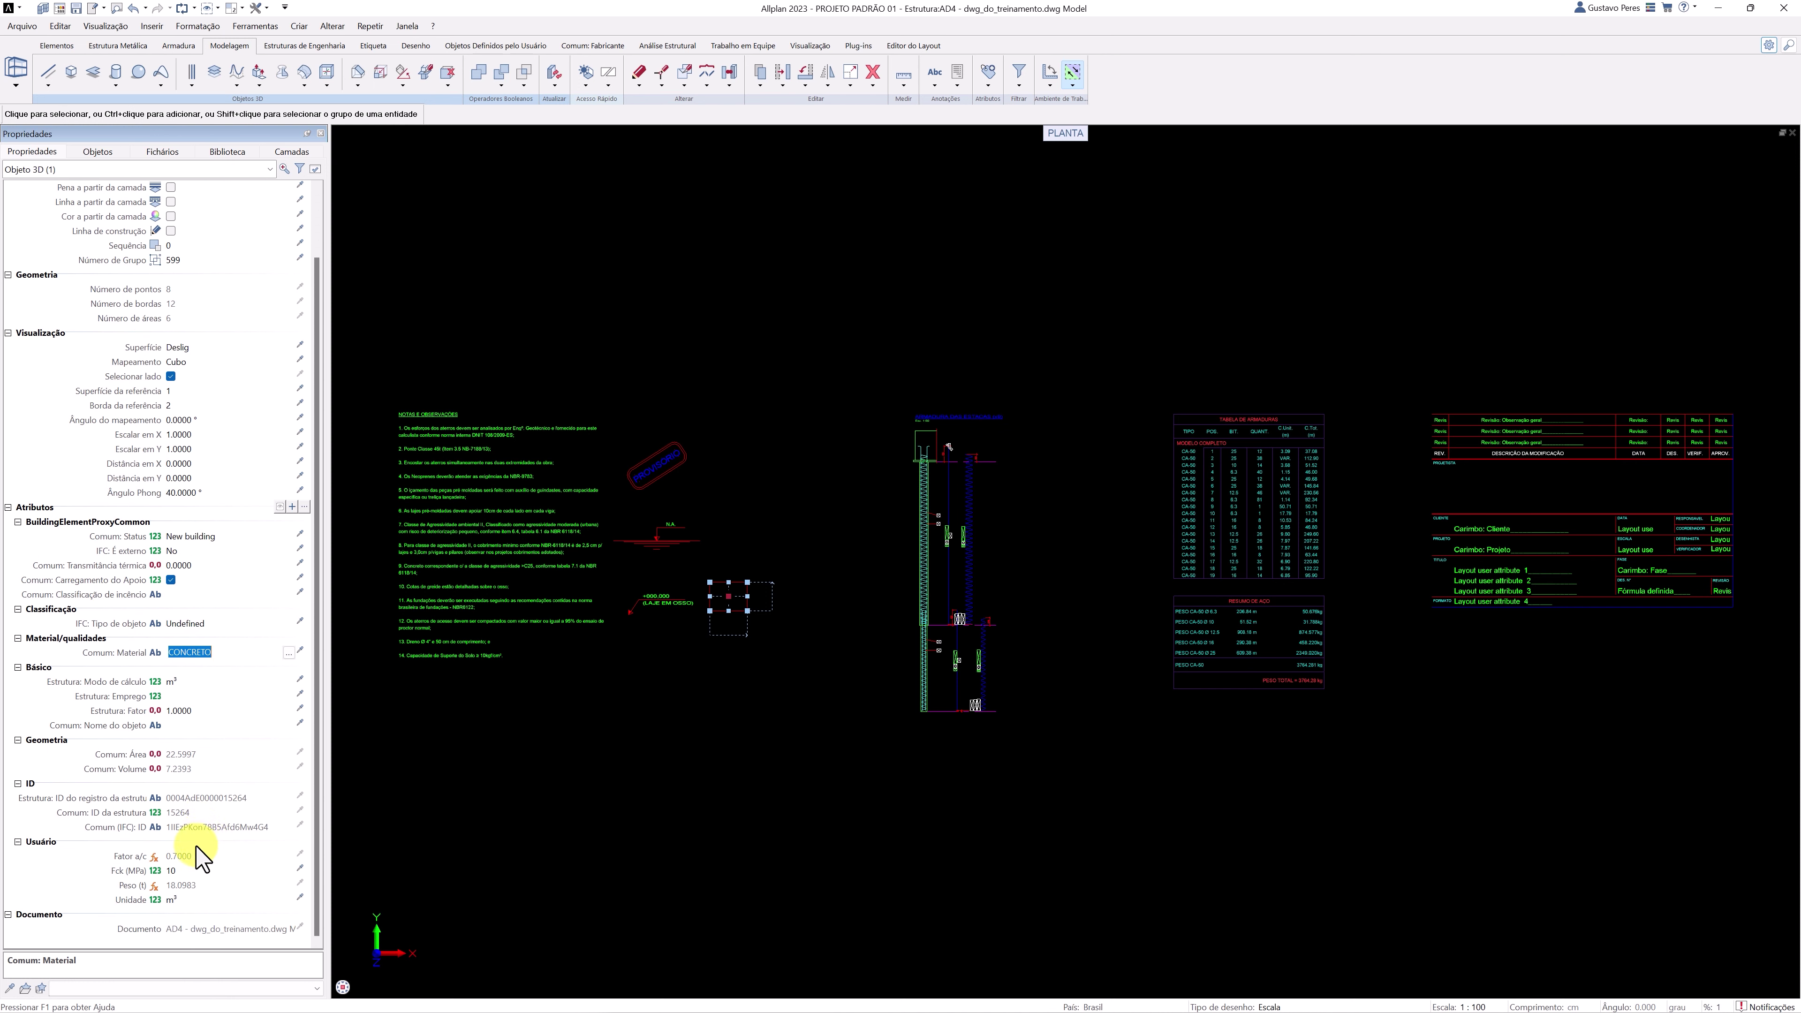
pyautogui.click(188, 856)
pyautogui.click(186, 871)
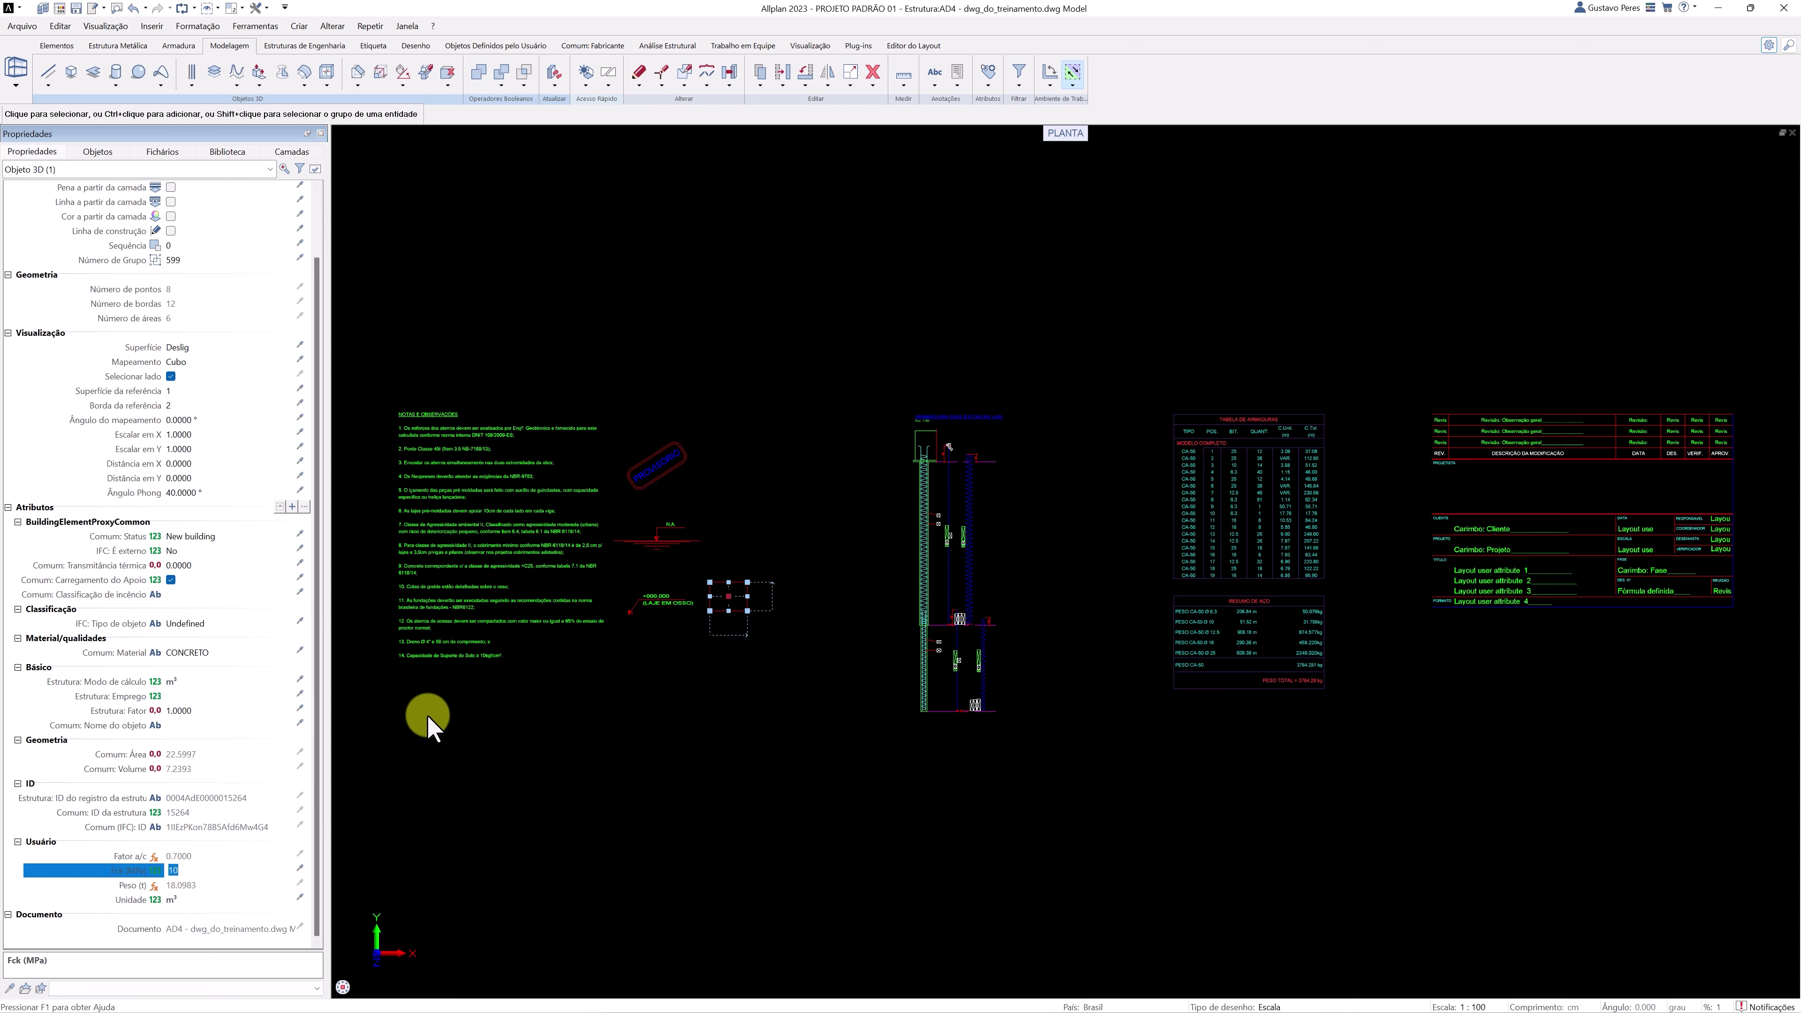
# Load the favorite ATRIBUTO PARA LASTRO with the Substituir atributos option and apply its attributes to the 3D box
pyautogui.click(988, 85)
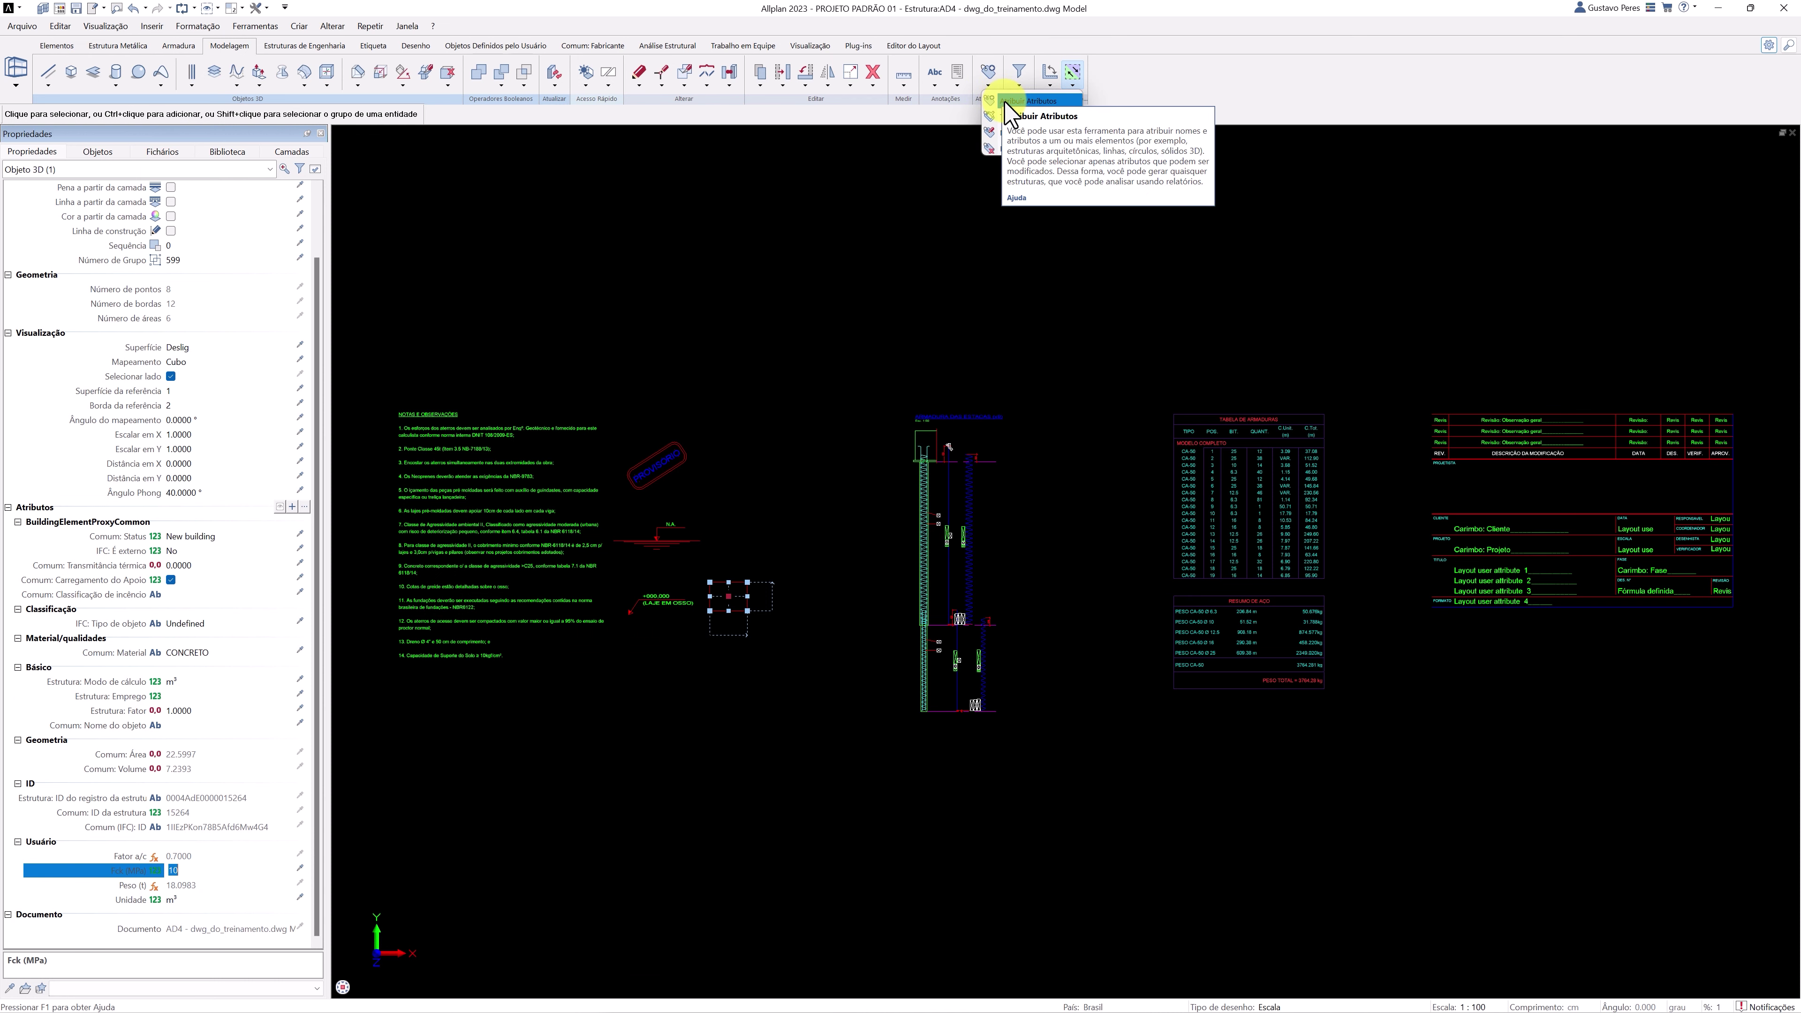
pyautogui.click(1032, 100)
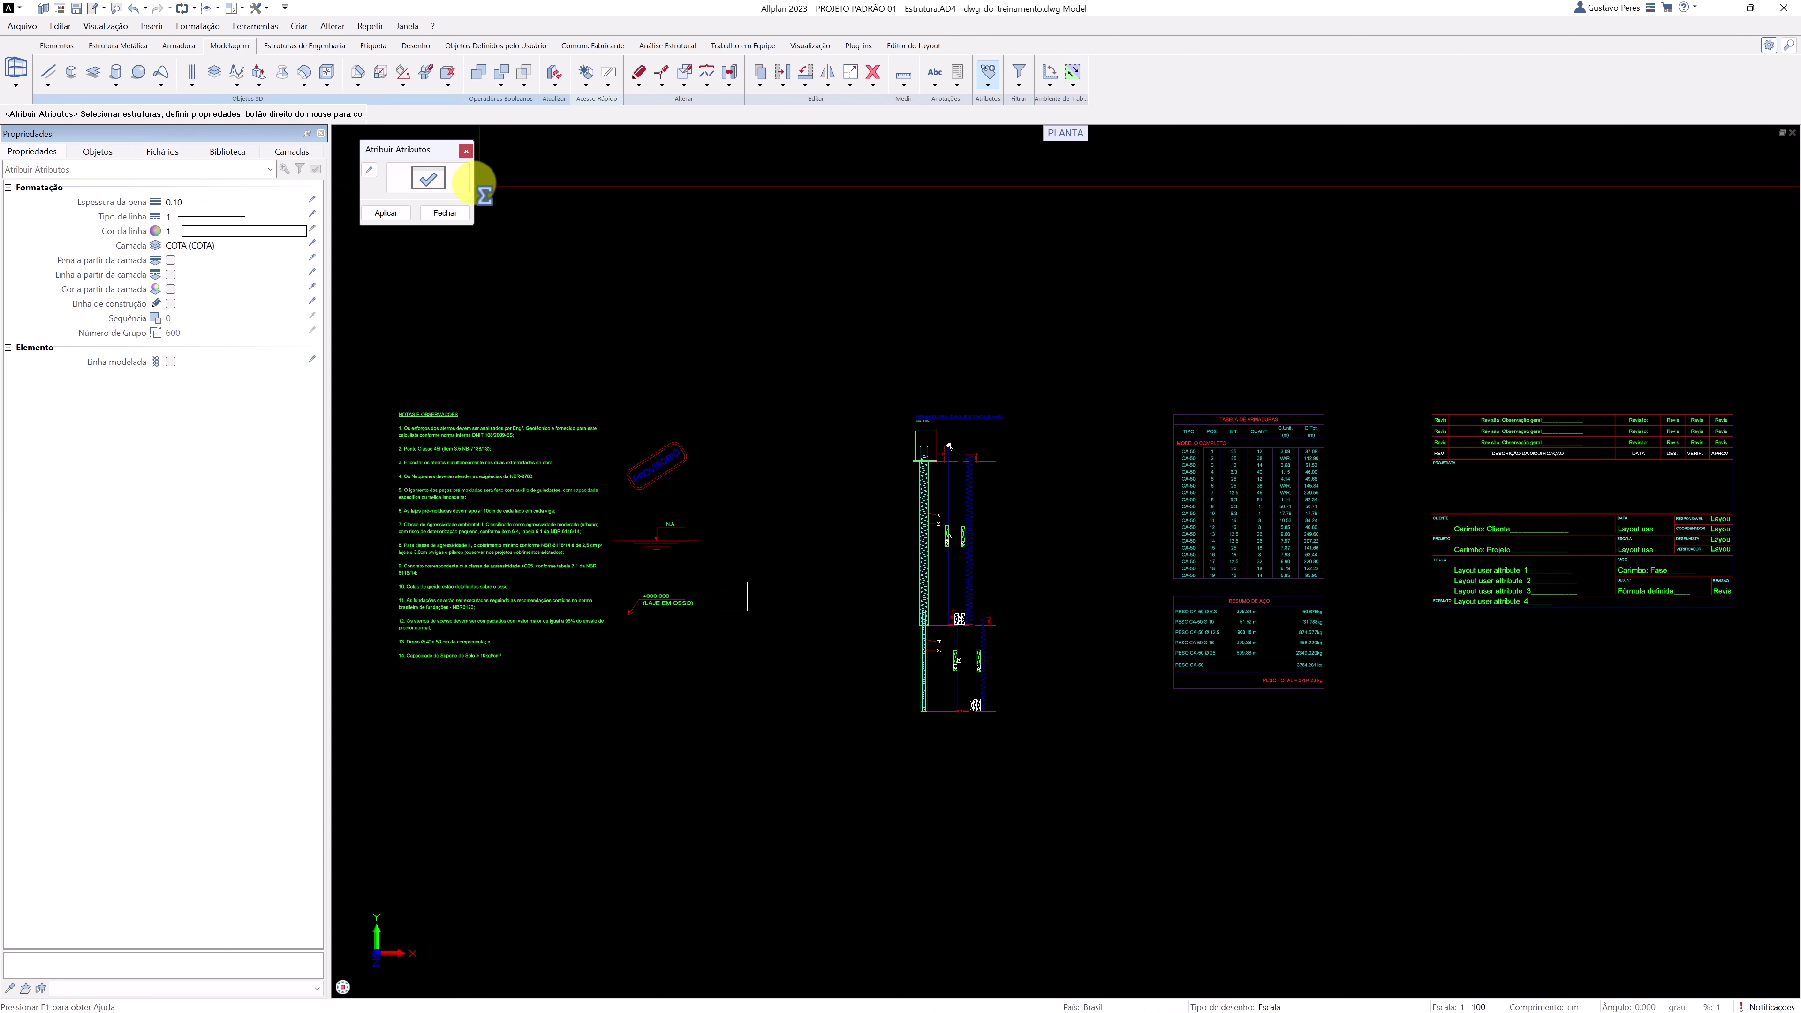
pyautogui.click(436, 179)
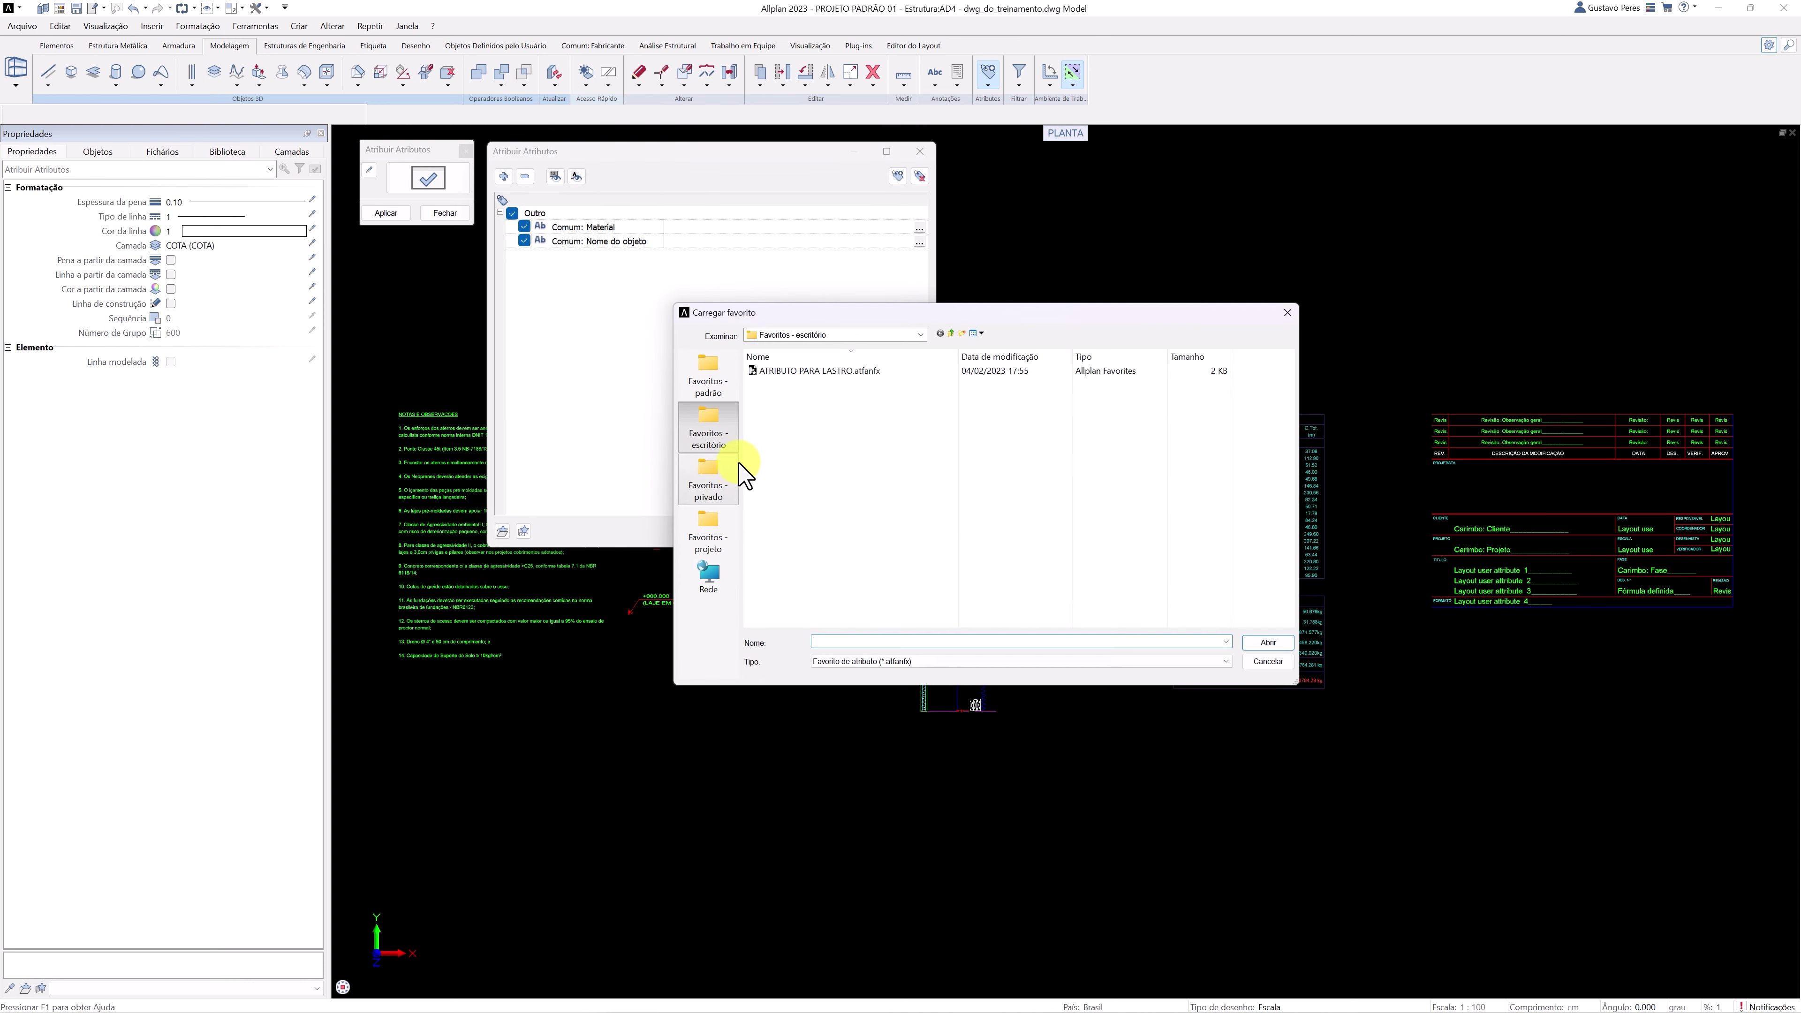
pyautogui.click(816, 371)
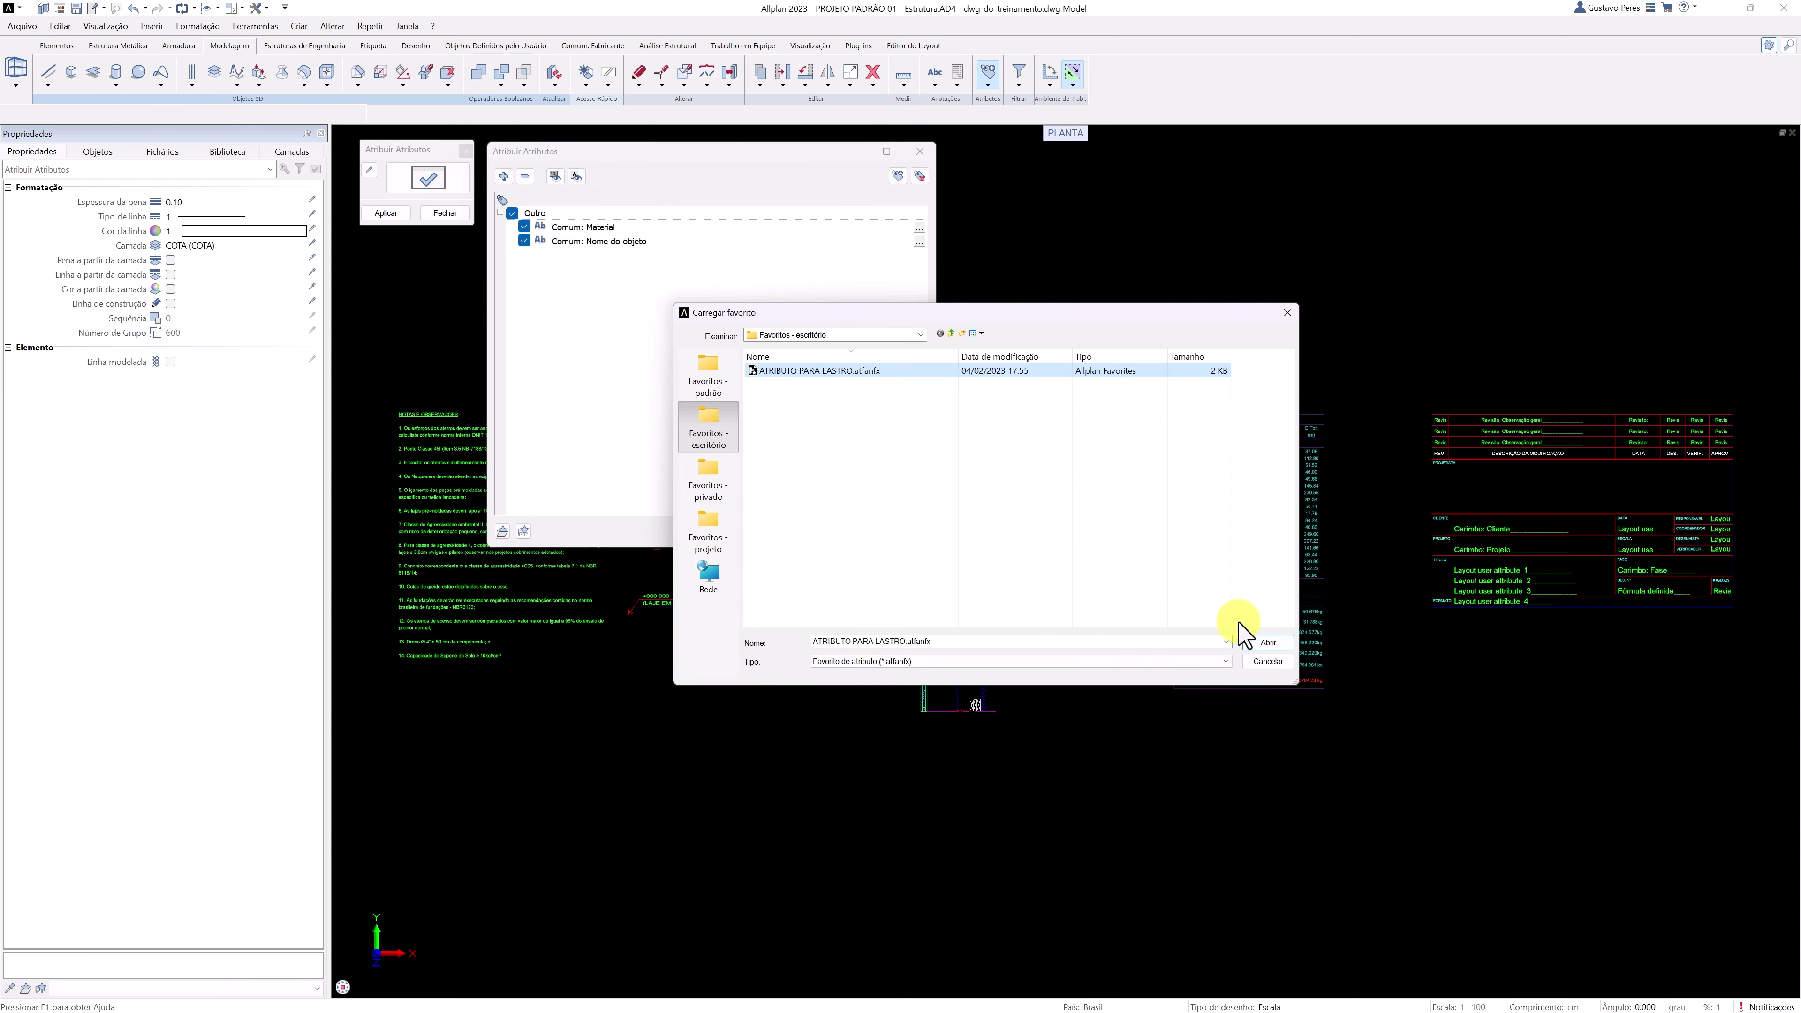
pyautogui.click(1268, 642)
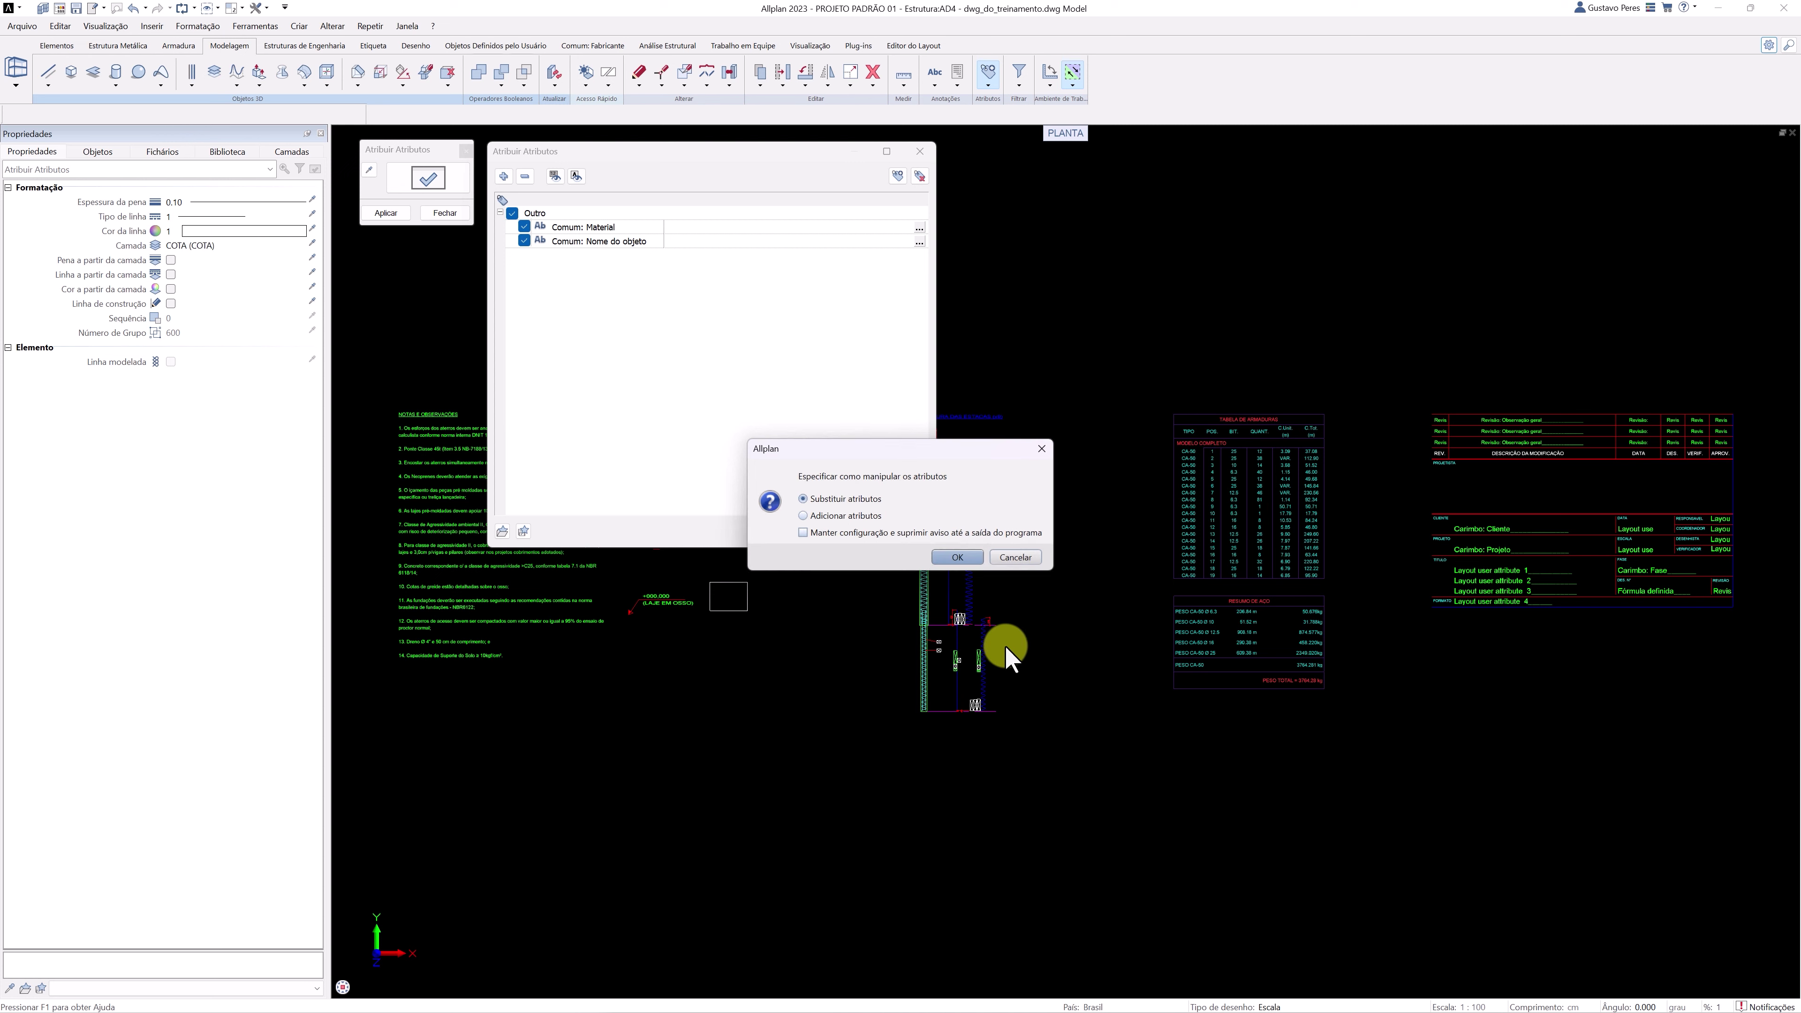
pyautogui.click(945, 561)
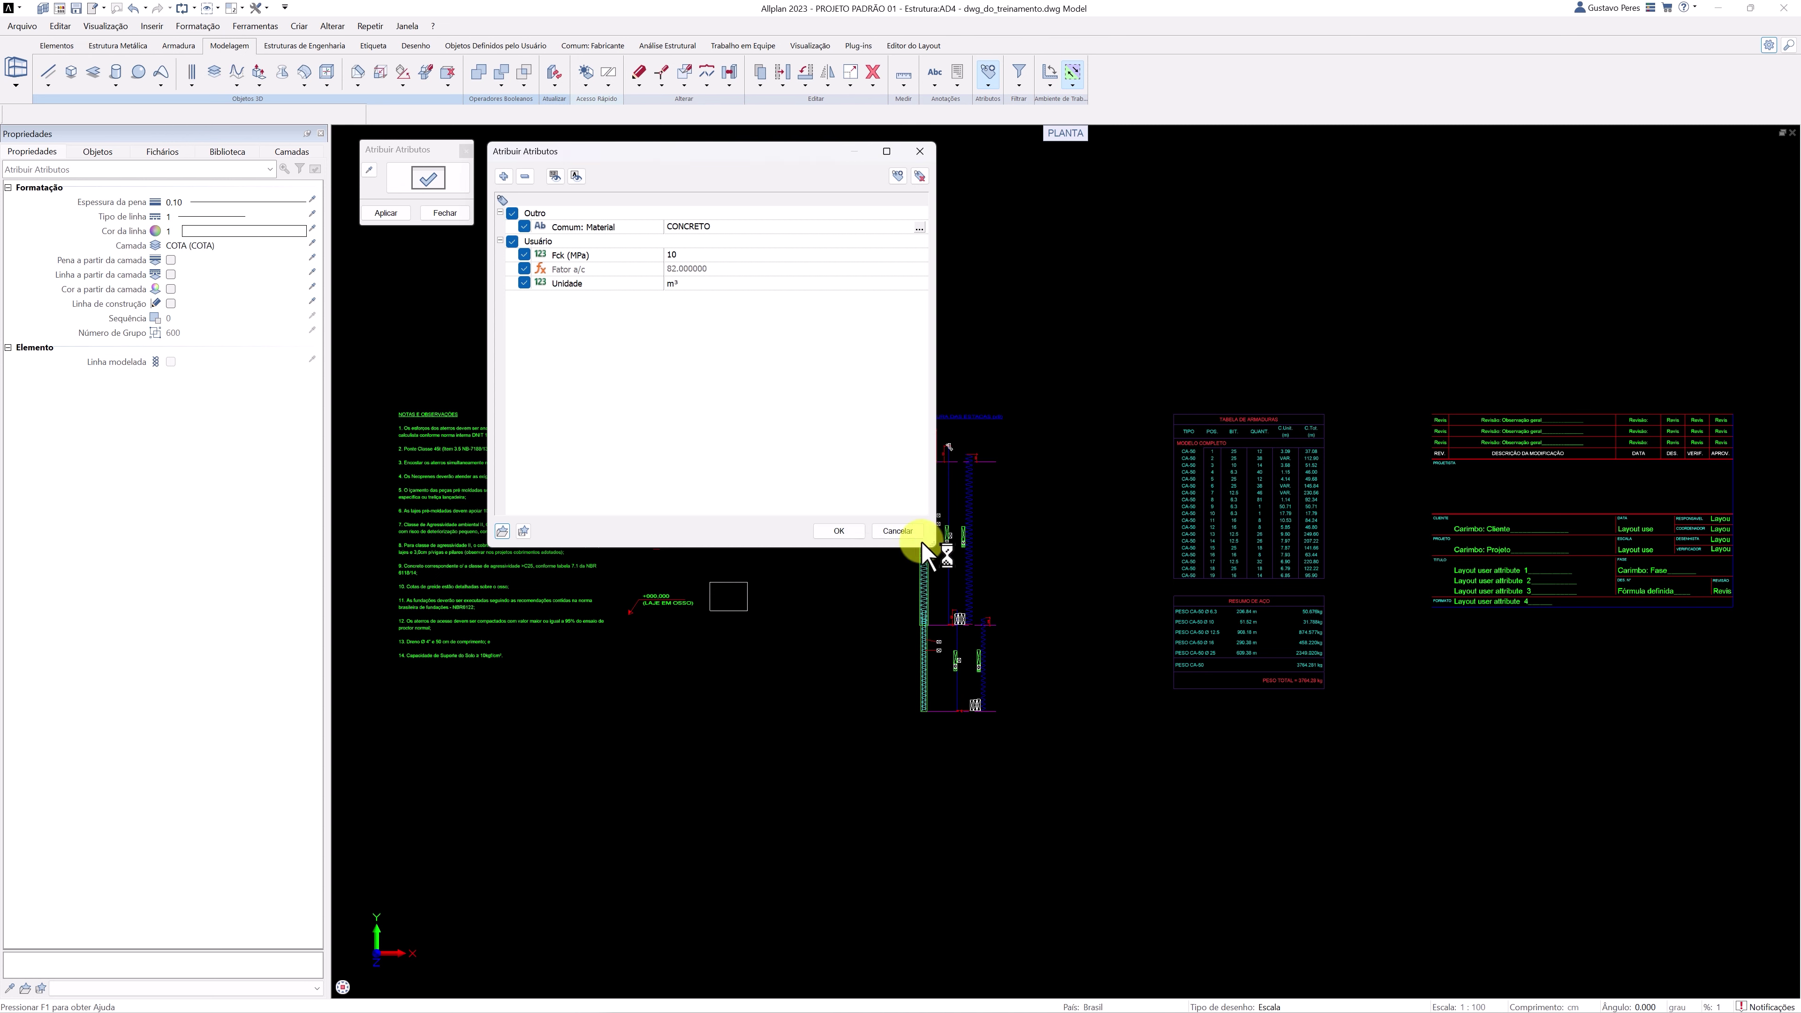
pyautogui.click(839, 530)
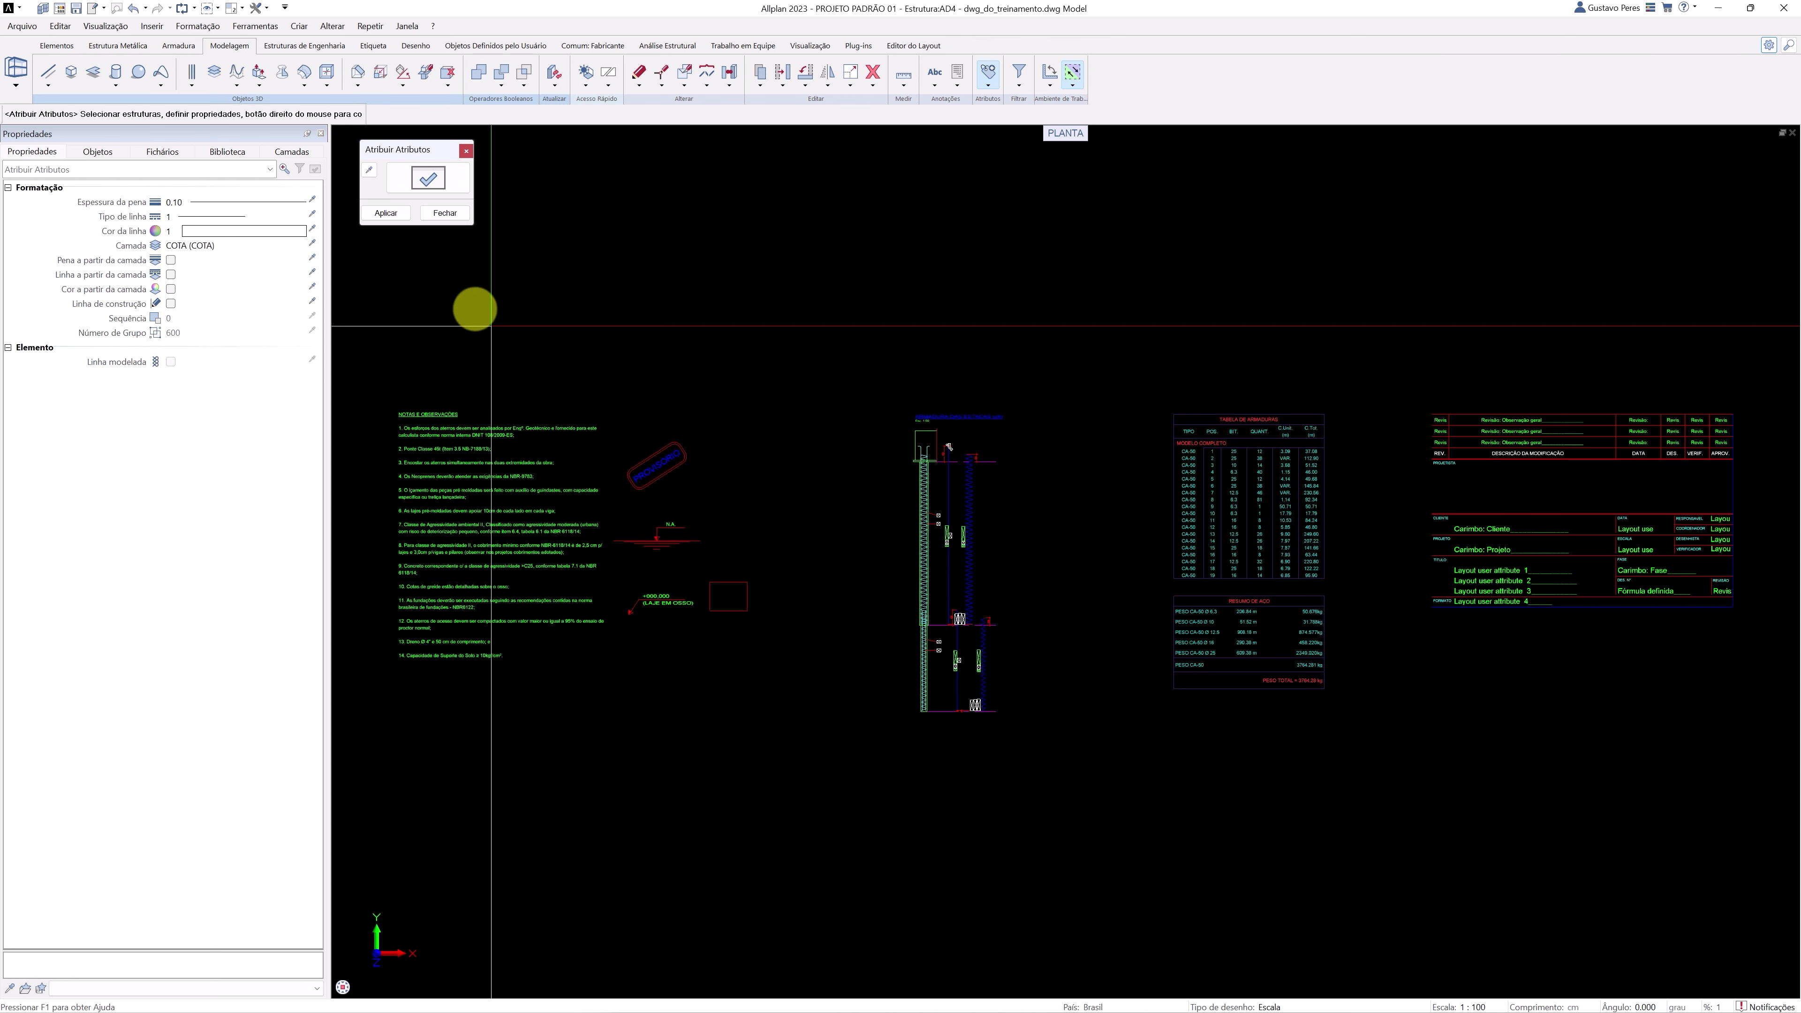
pyautogui.click(386, 213)
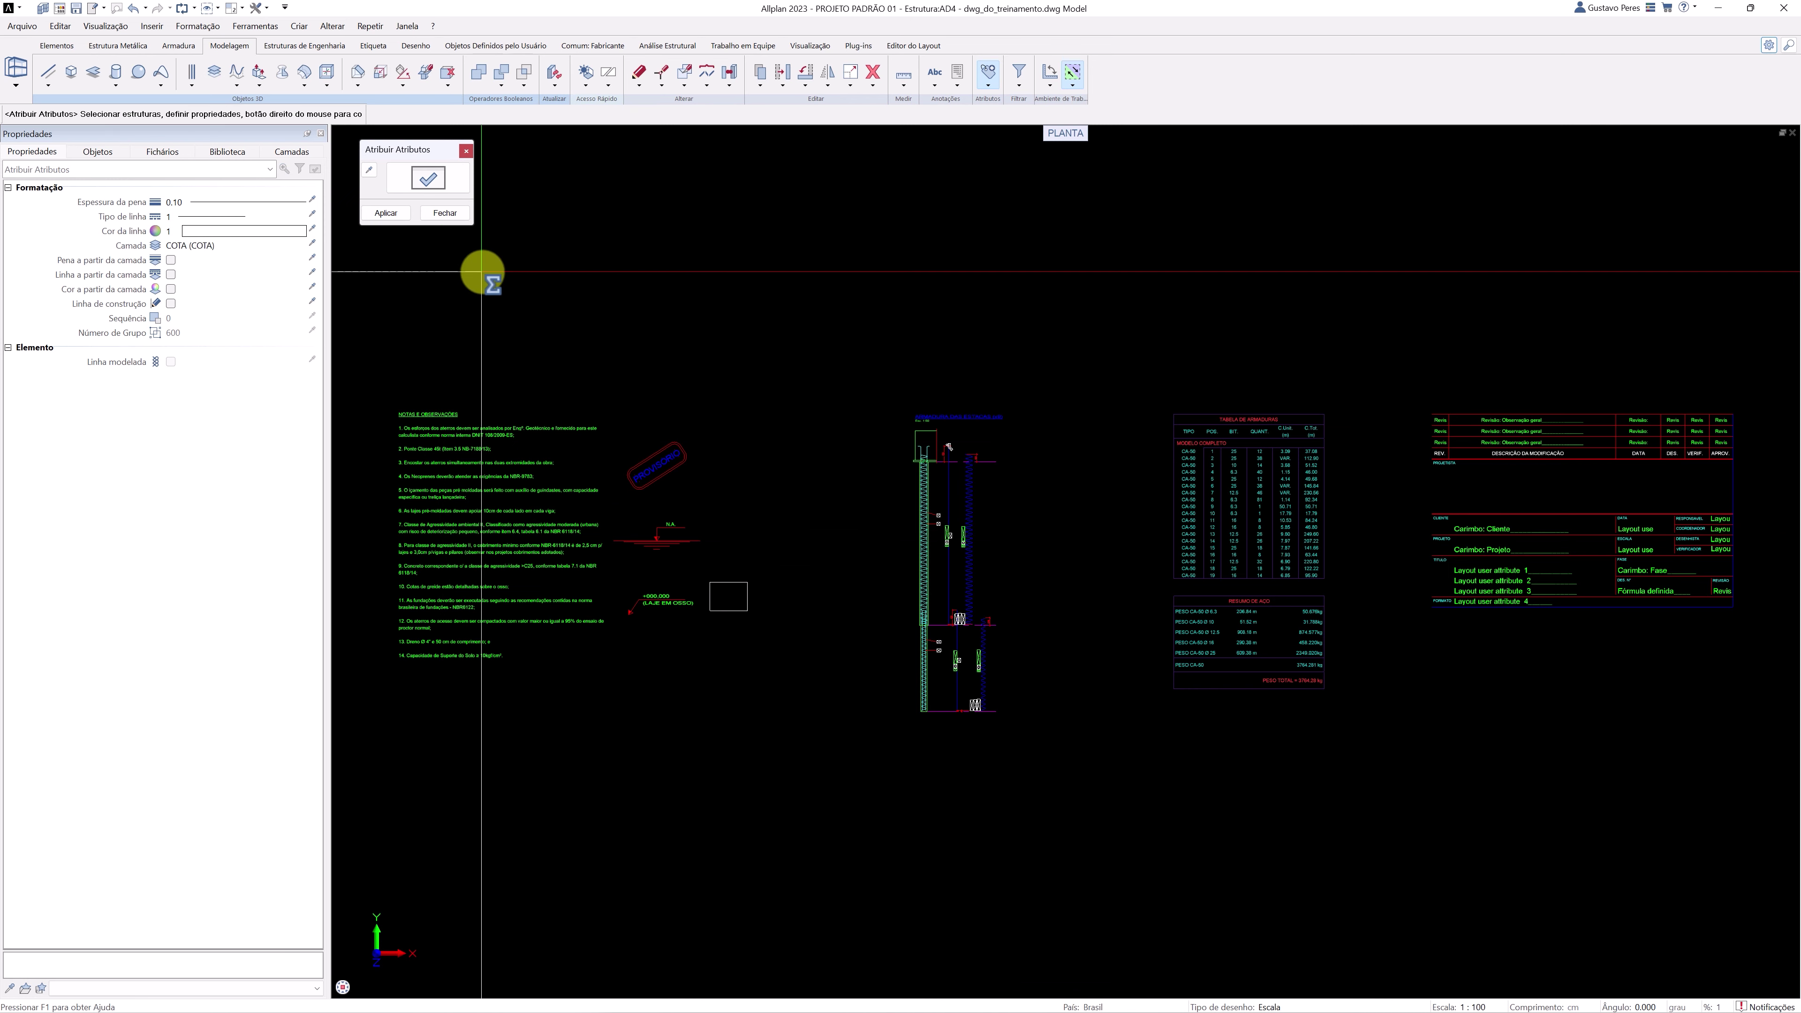
pyautogui.press('Escape')
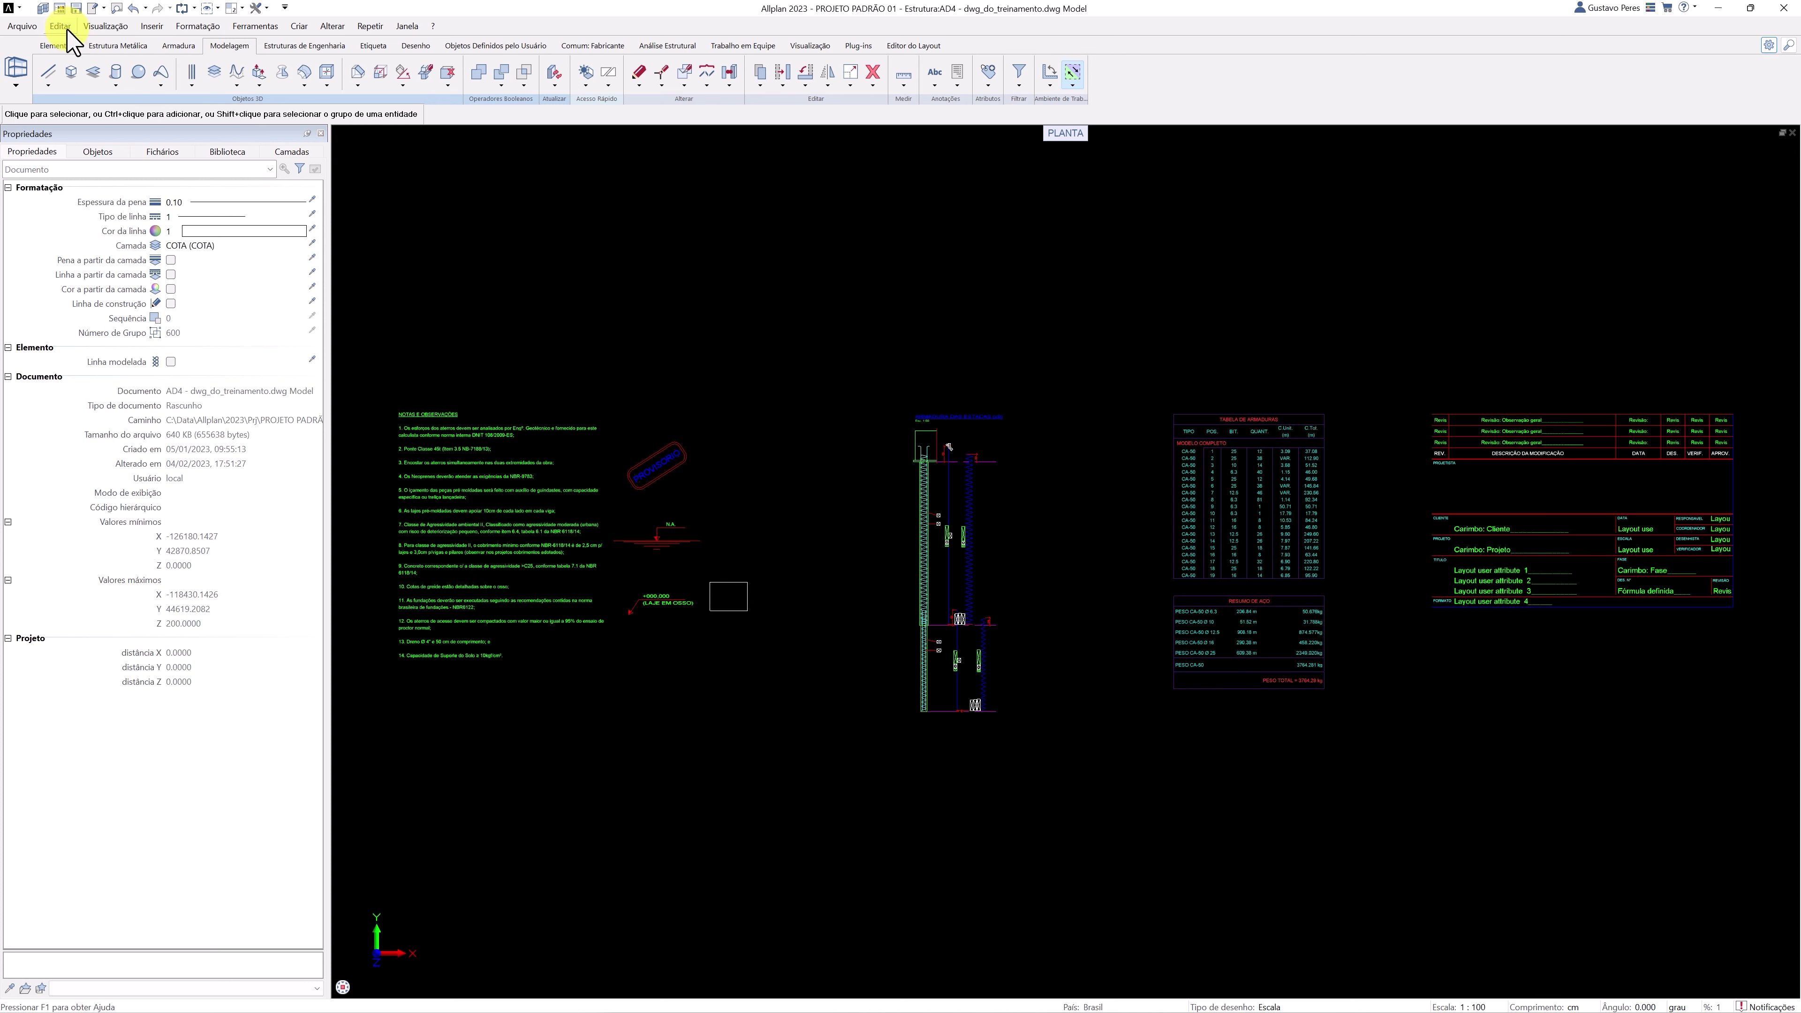
# Open the project settings of PROJETO PADRÃO 01 and set Conjunto de atributos to IFC Comum
pyautogui.click(45, 8)
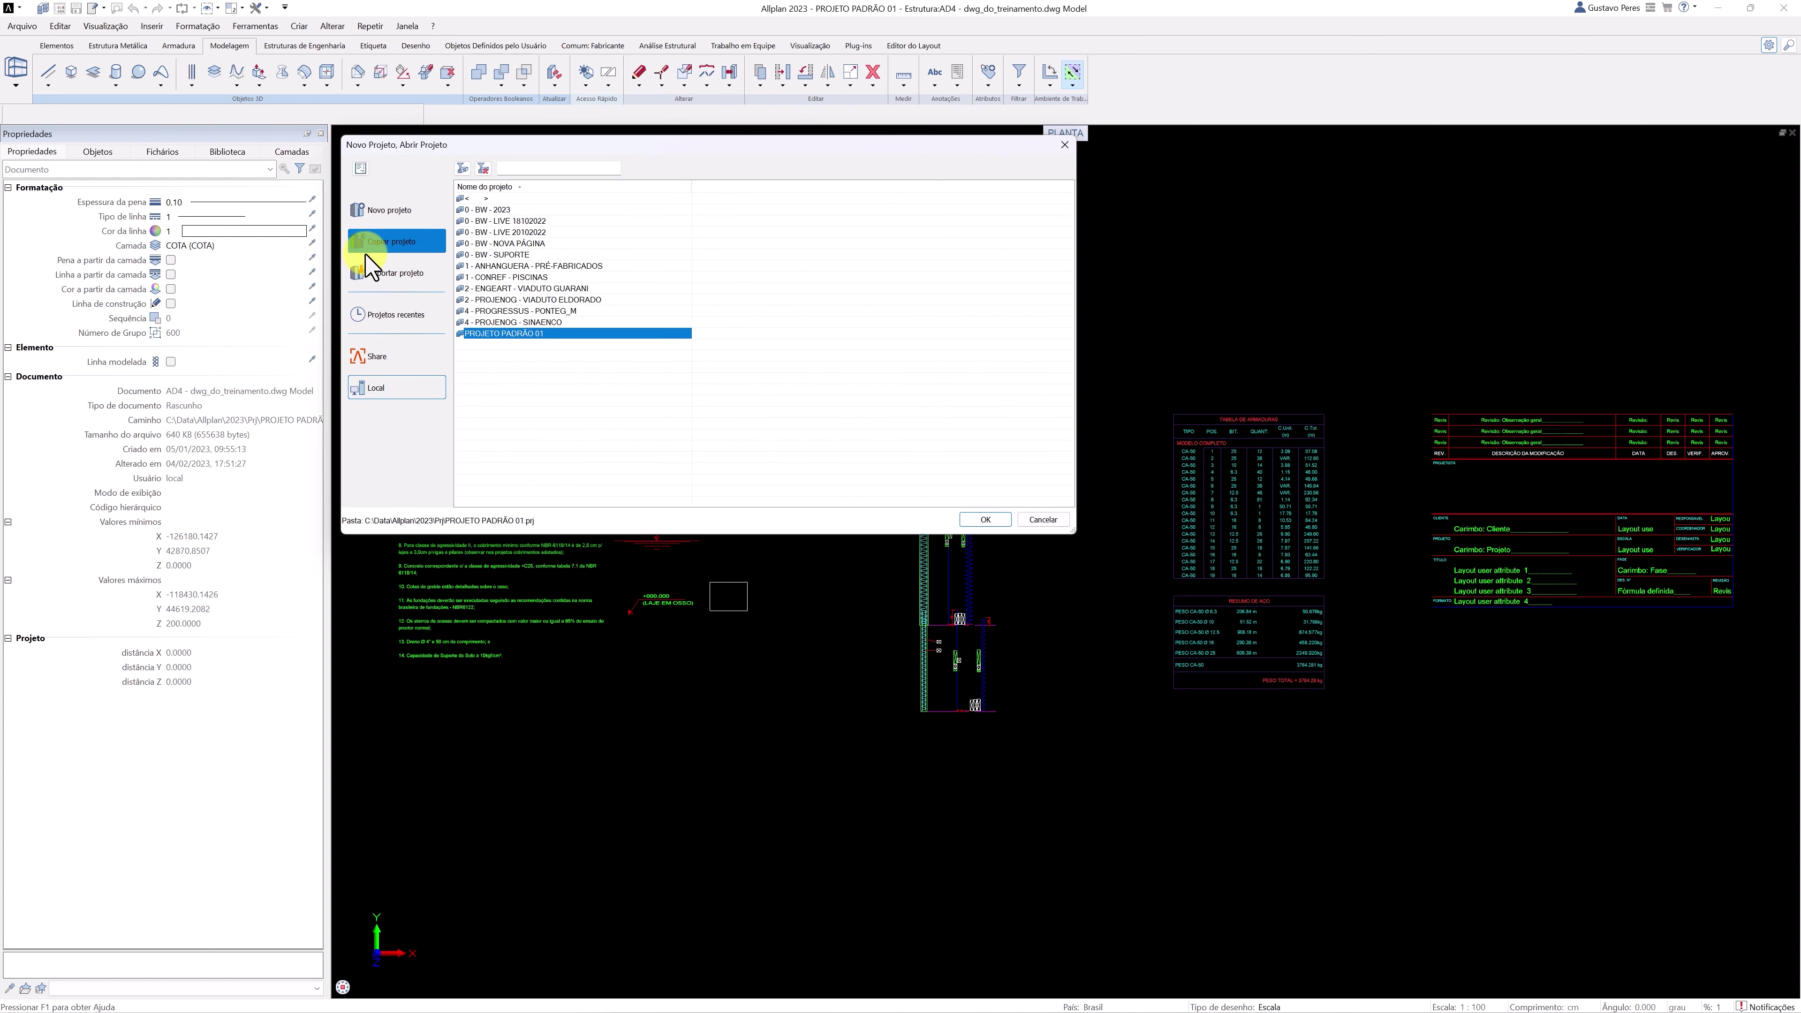
pyautogui.rightClick(528, 336)
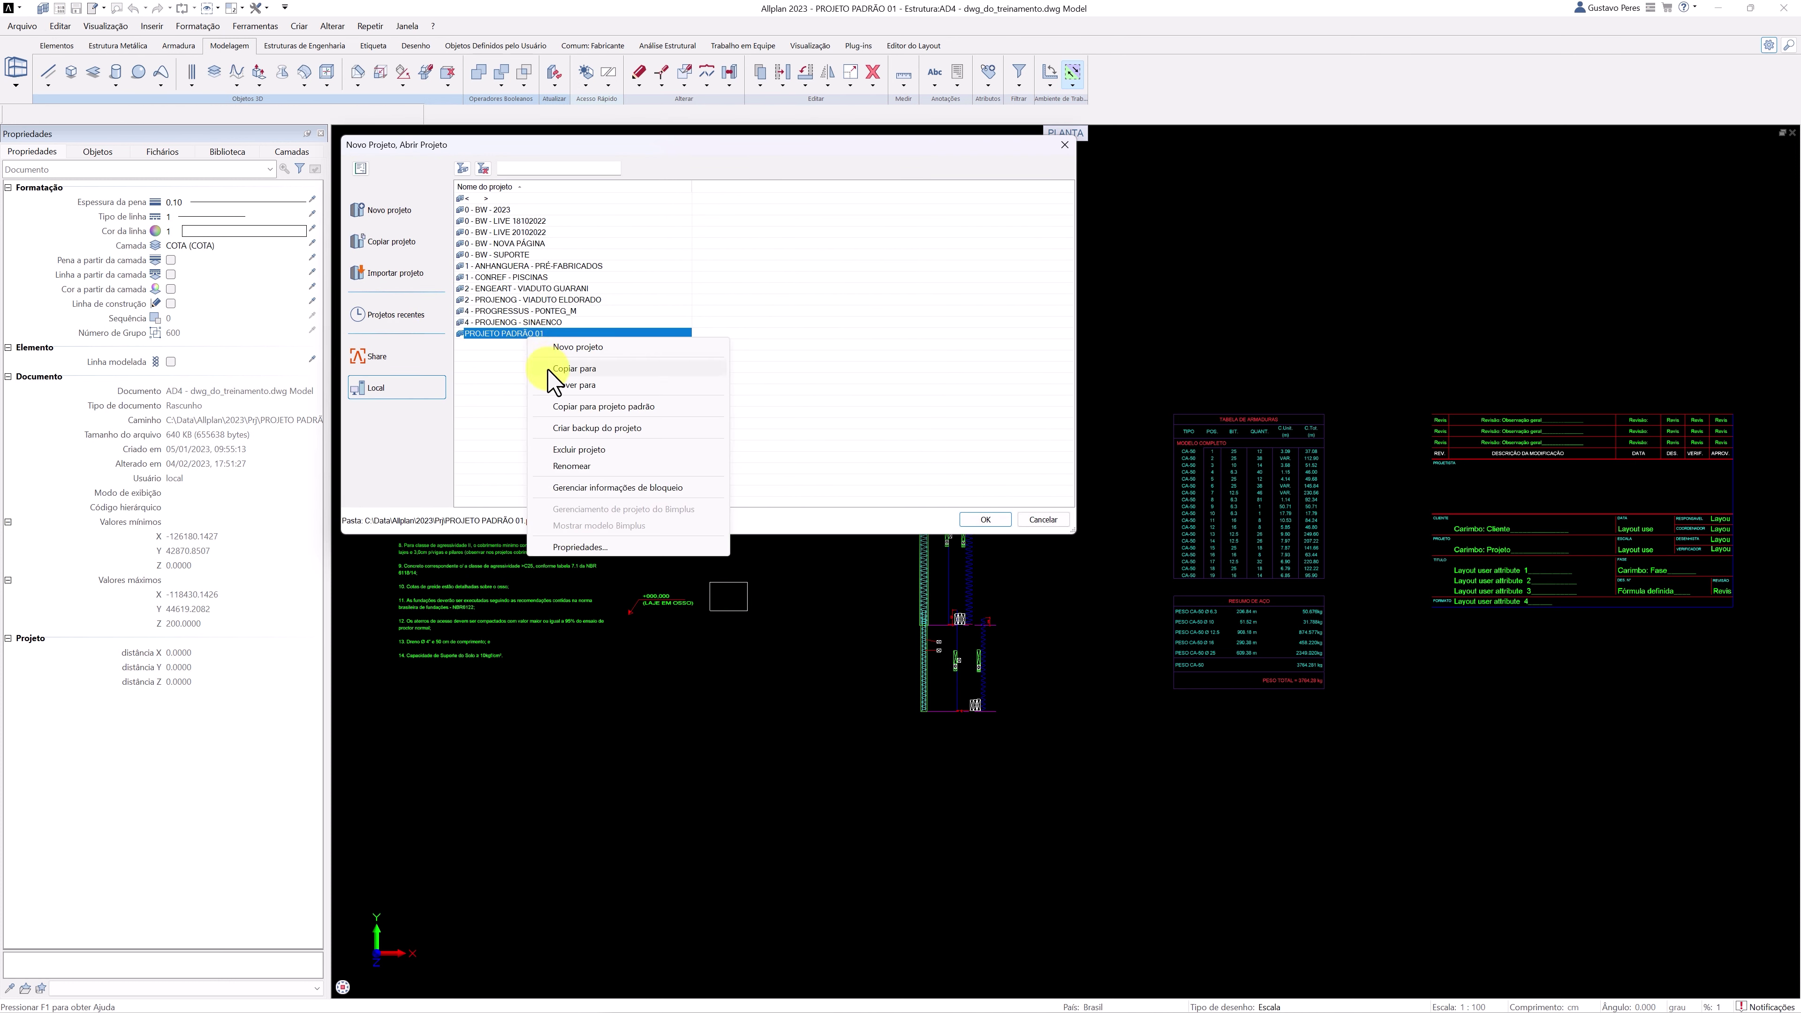
pyautogui.click(628, 547)
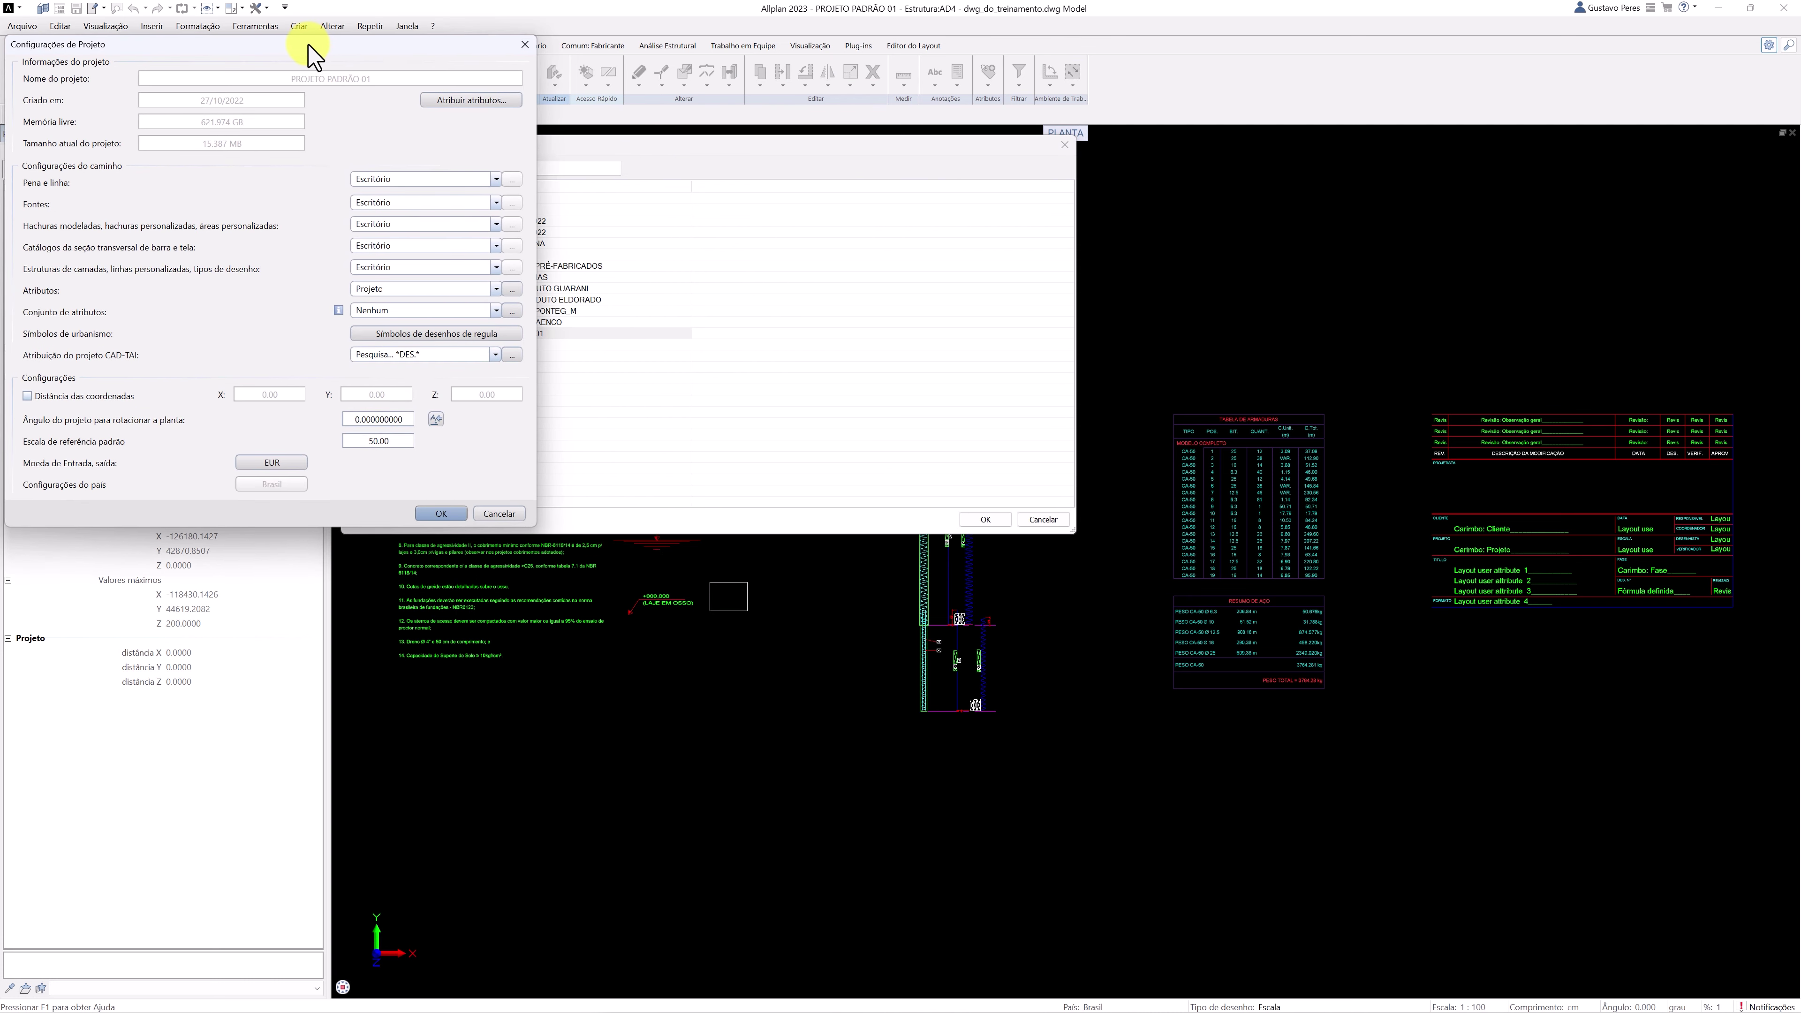
pyautogui.moveTo(310, 49); pyautogui.dragTo(736, 195)
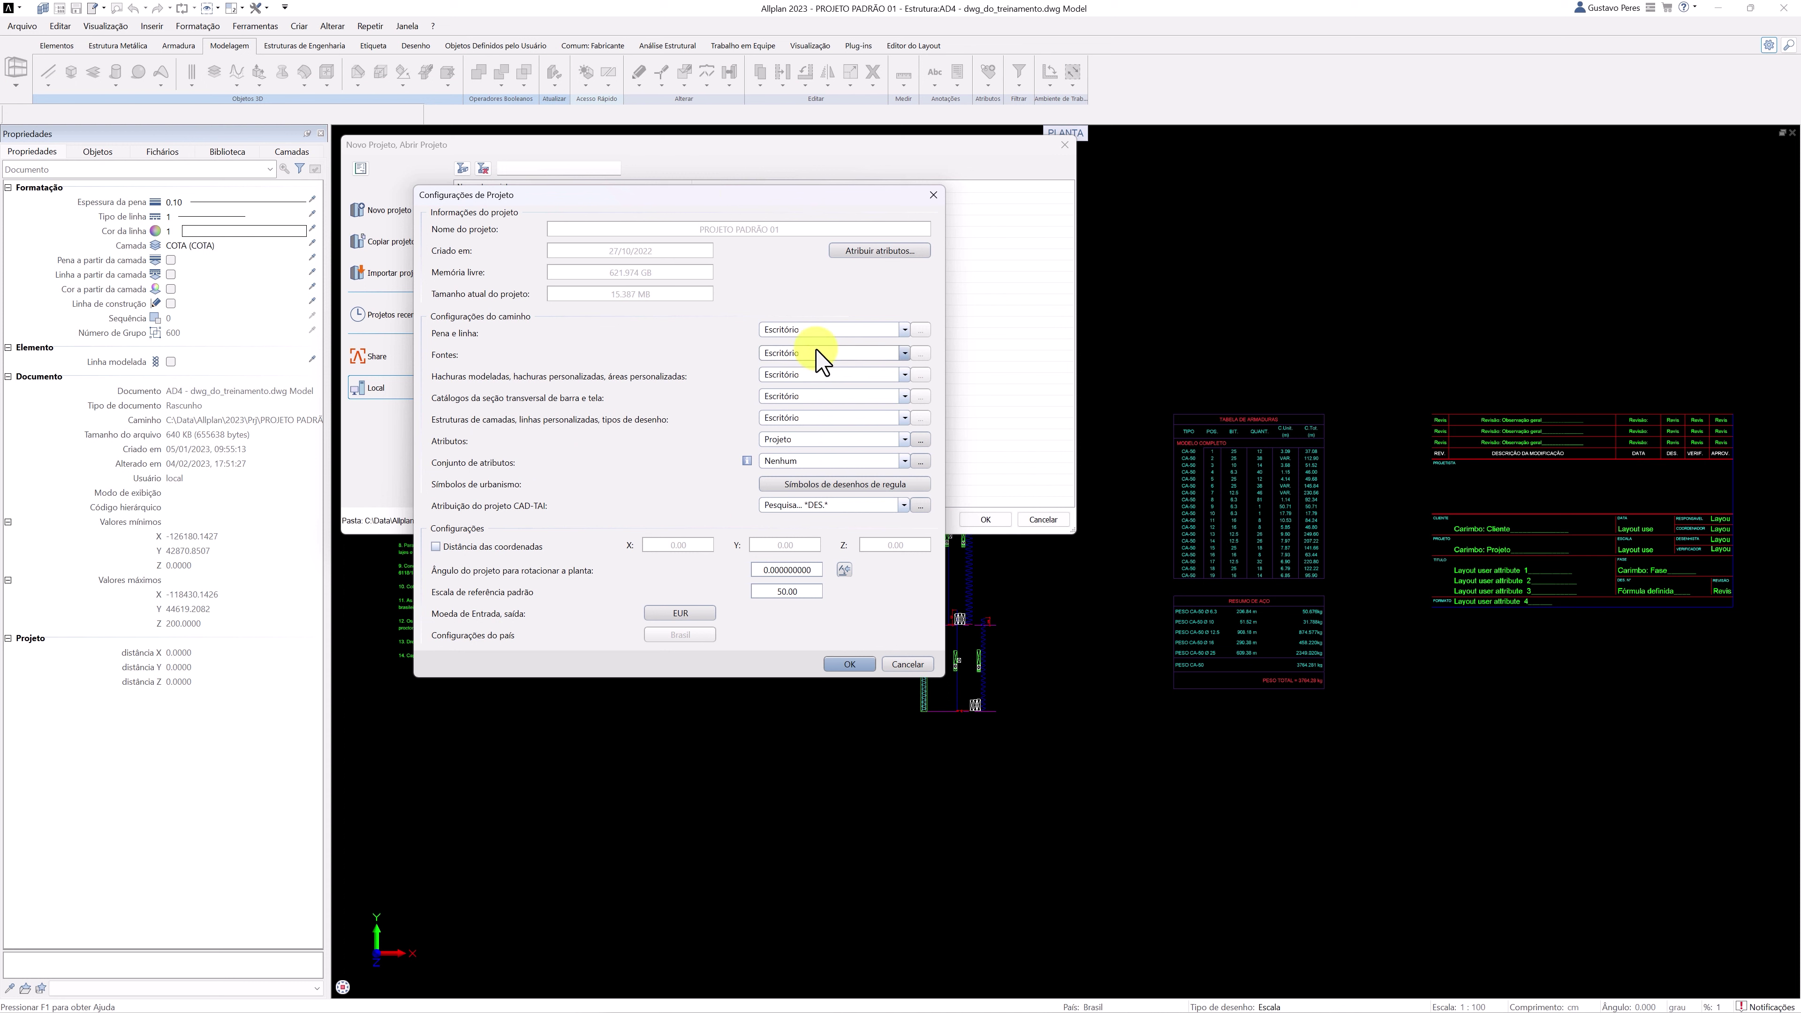
pyautogui.click(842, 461)
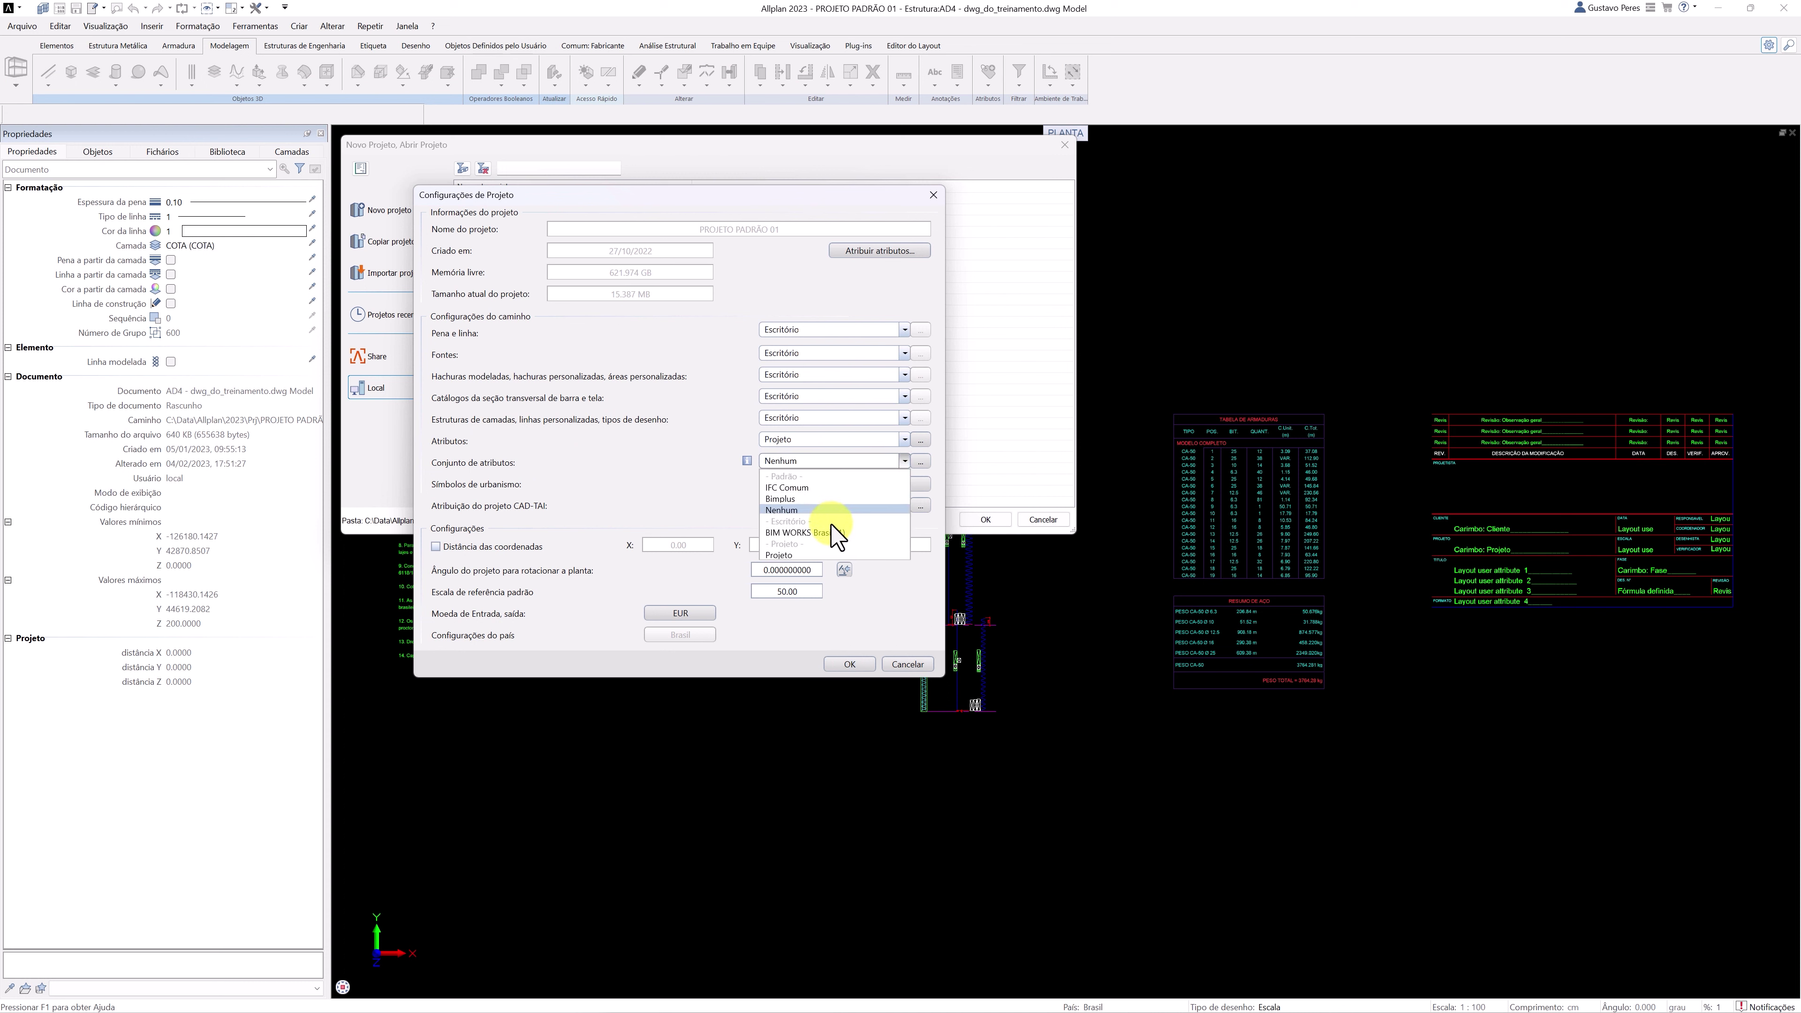
pyautogui.click(824, 488)
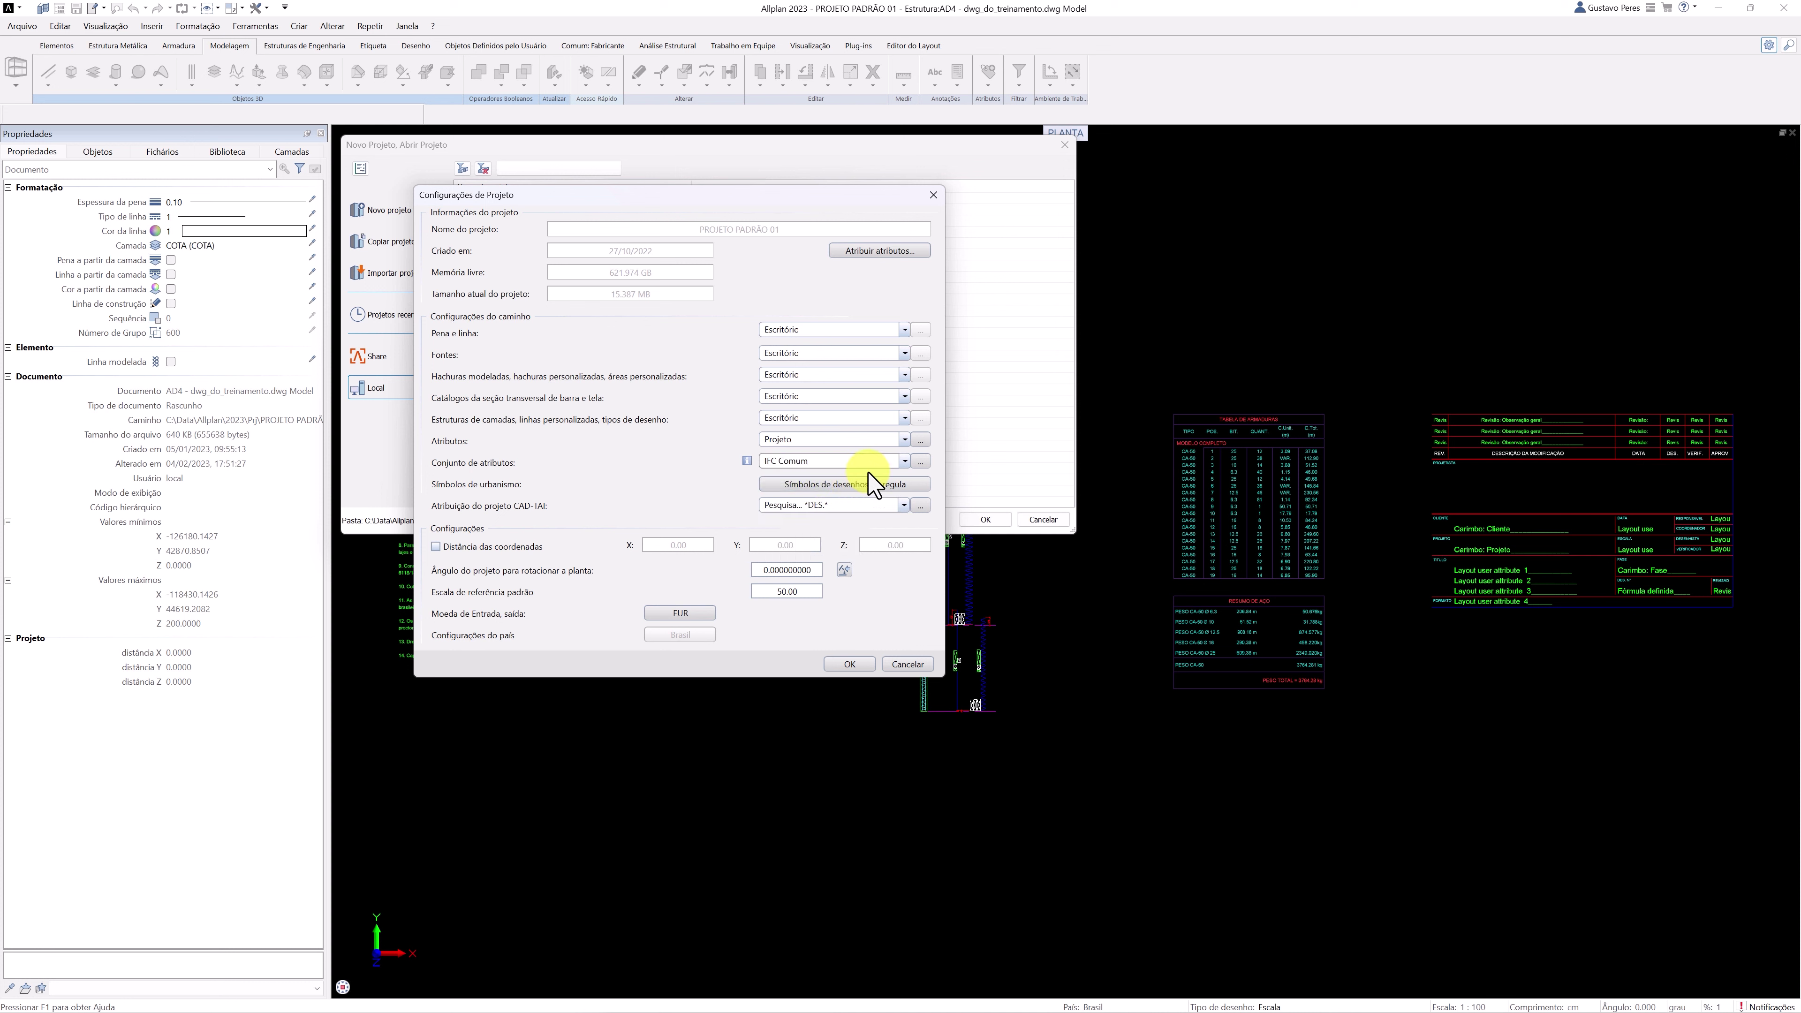
# Make a copy of the IFC Comum attribute set, confirm the project settings and open PROJETO PADRÃO 01
pyautogui.click(920, 461)
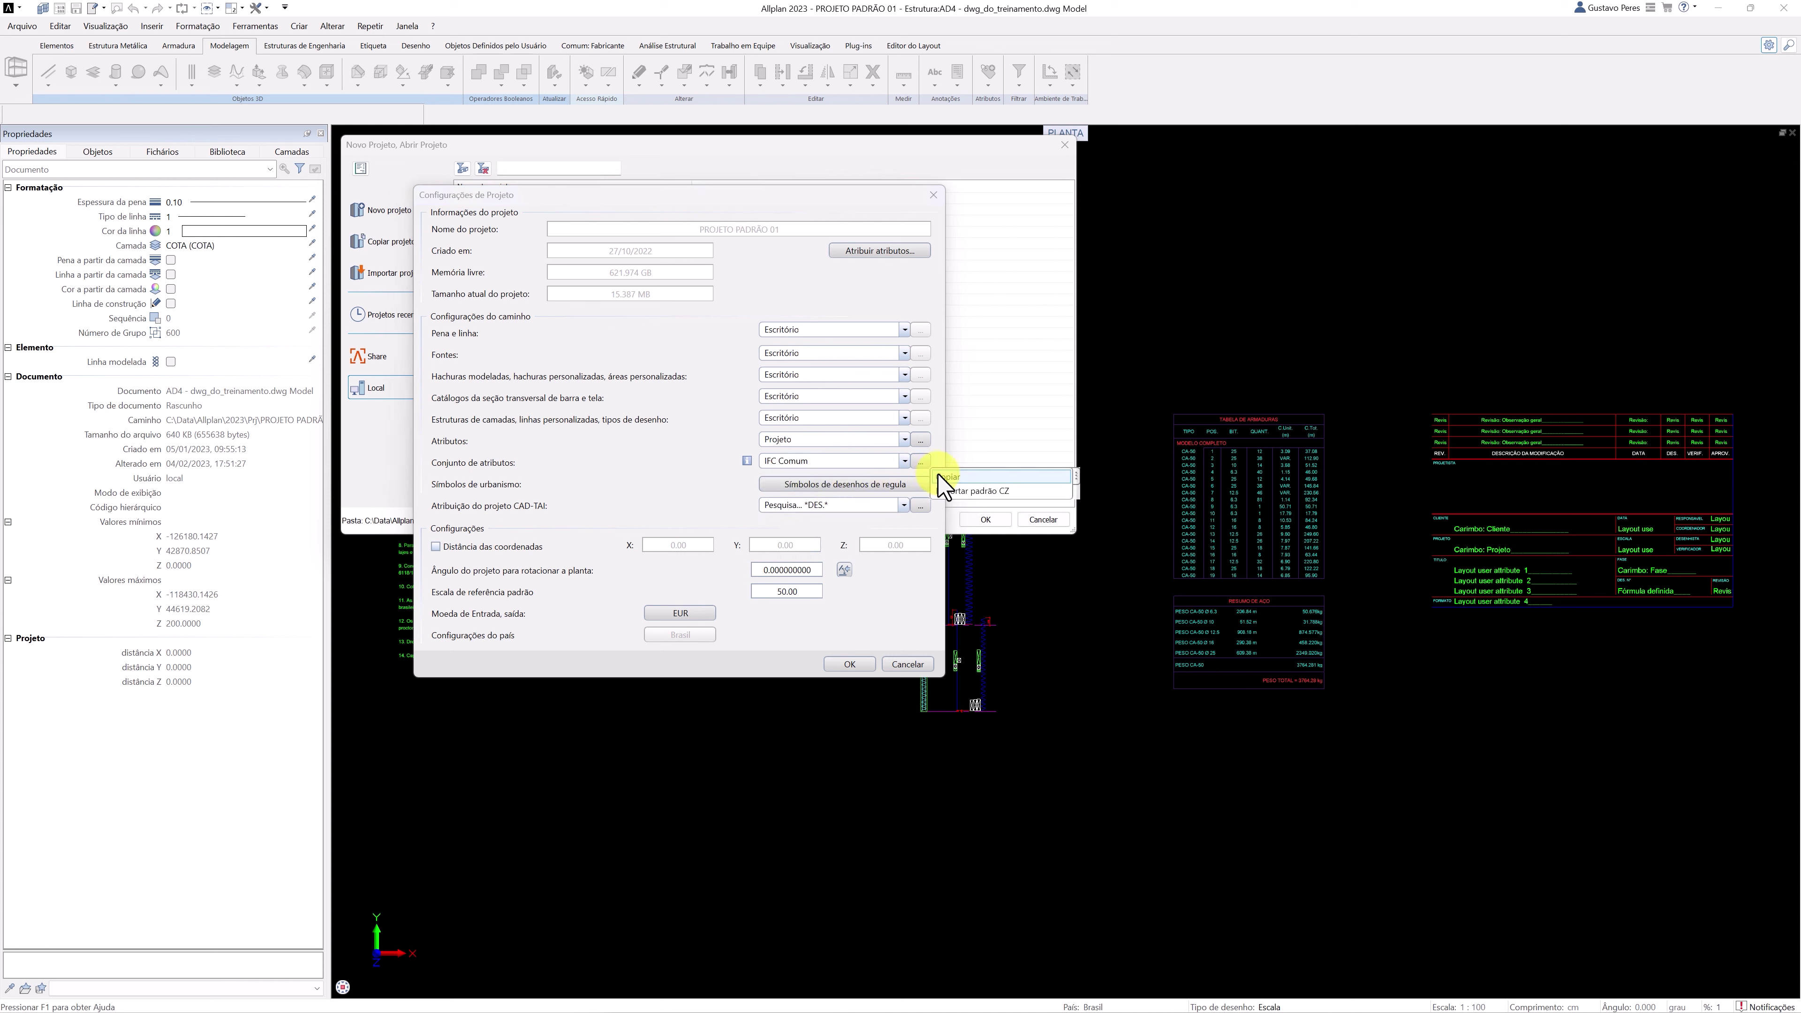
pyautogui.click(945, 476)
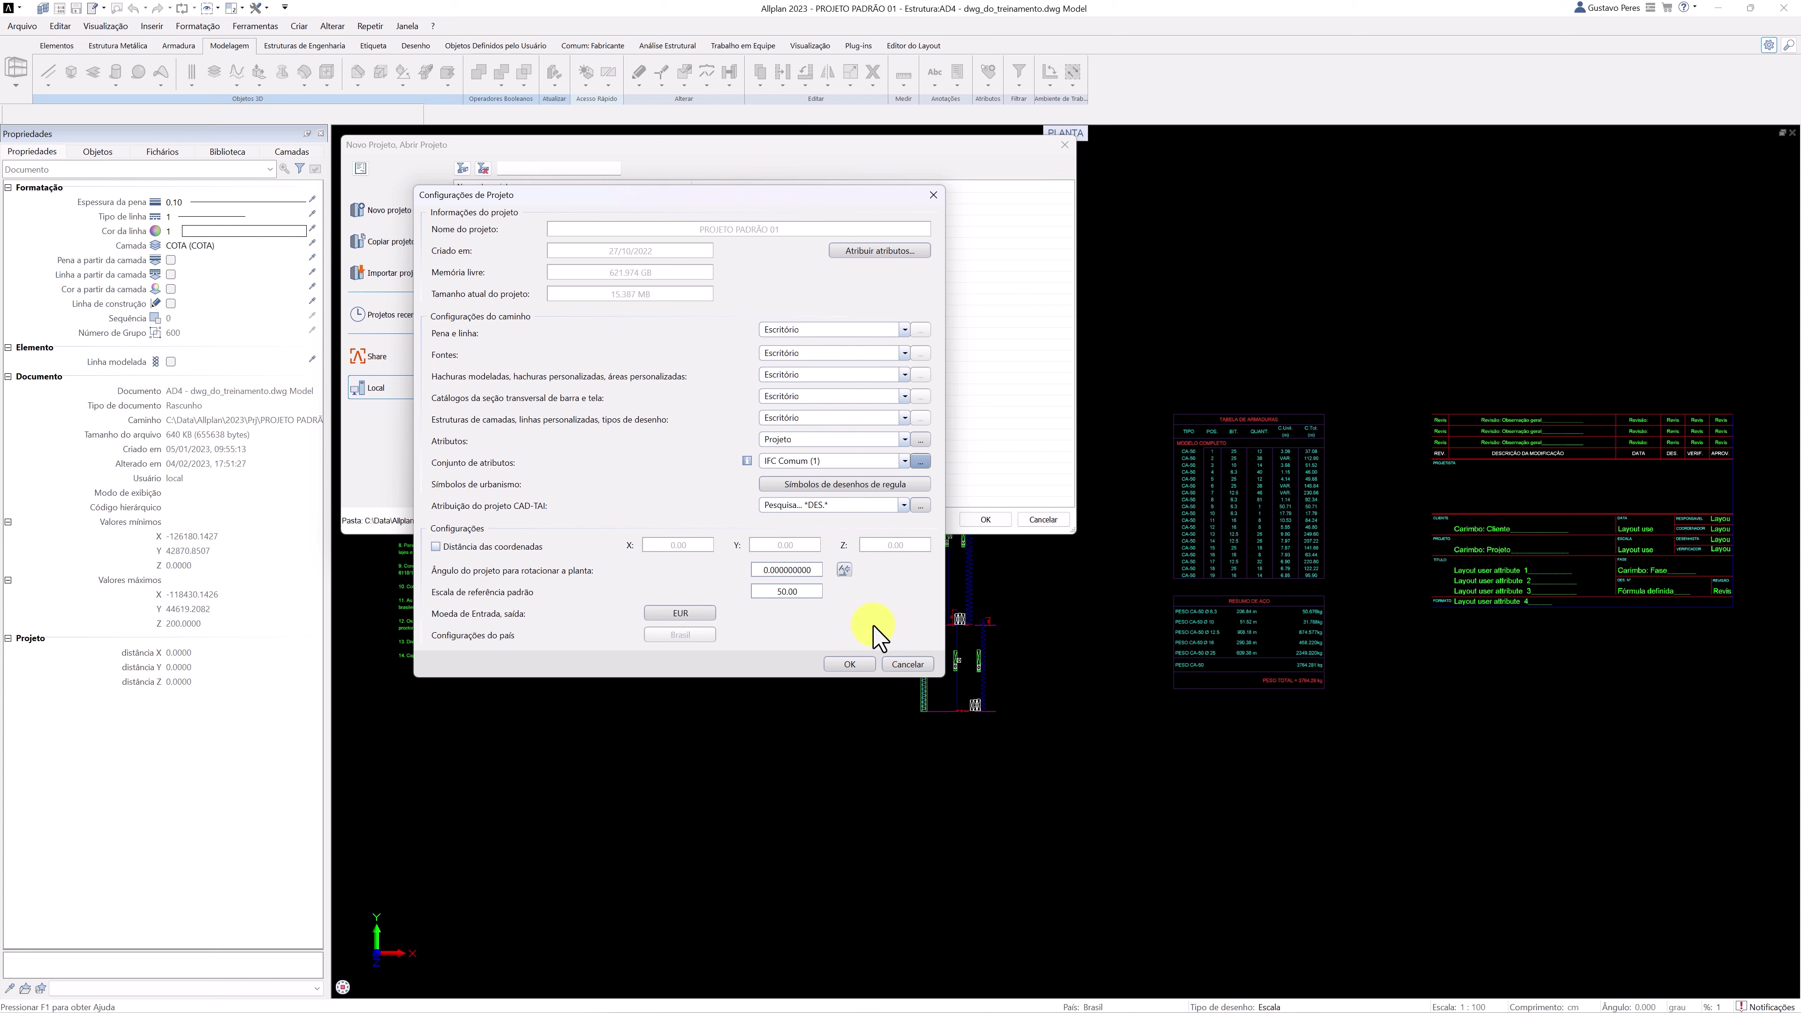
pyautogui.click(851, 664)
pyautogui.click(985, 520)
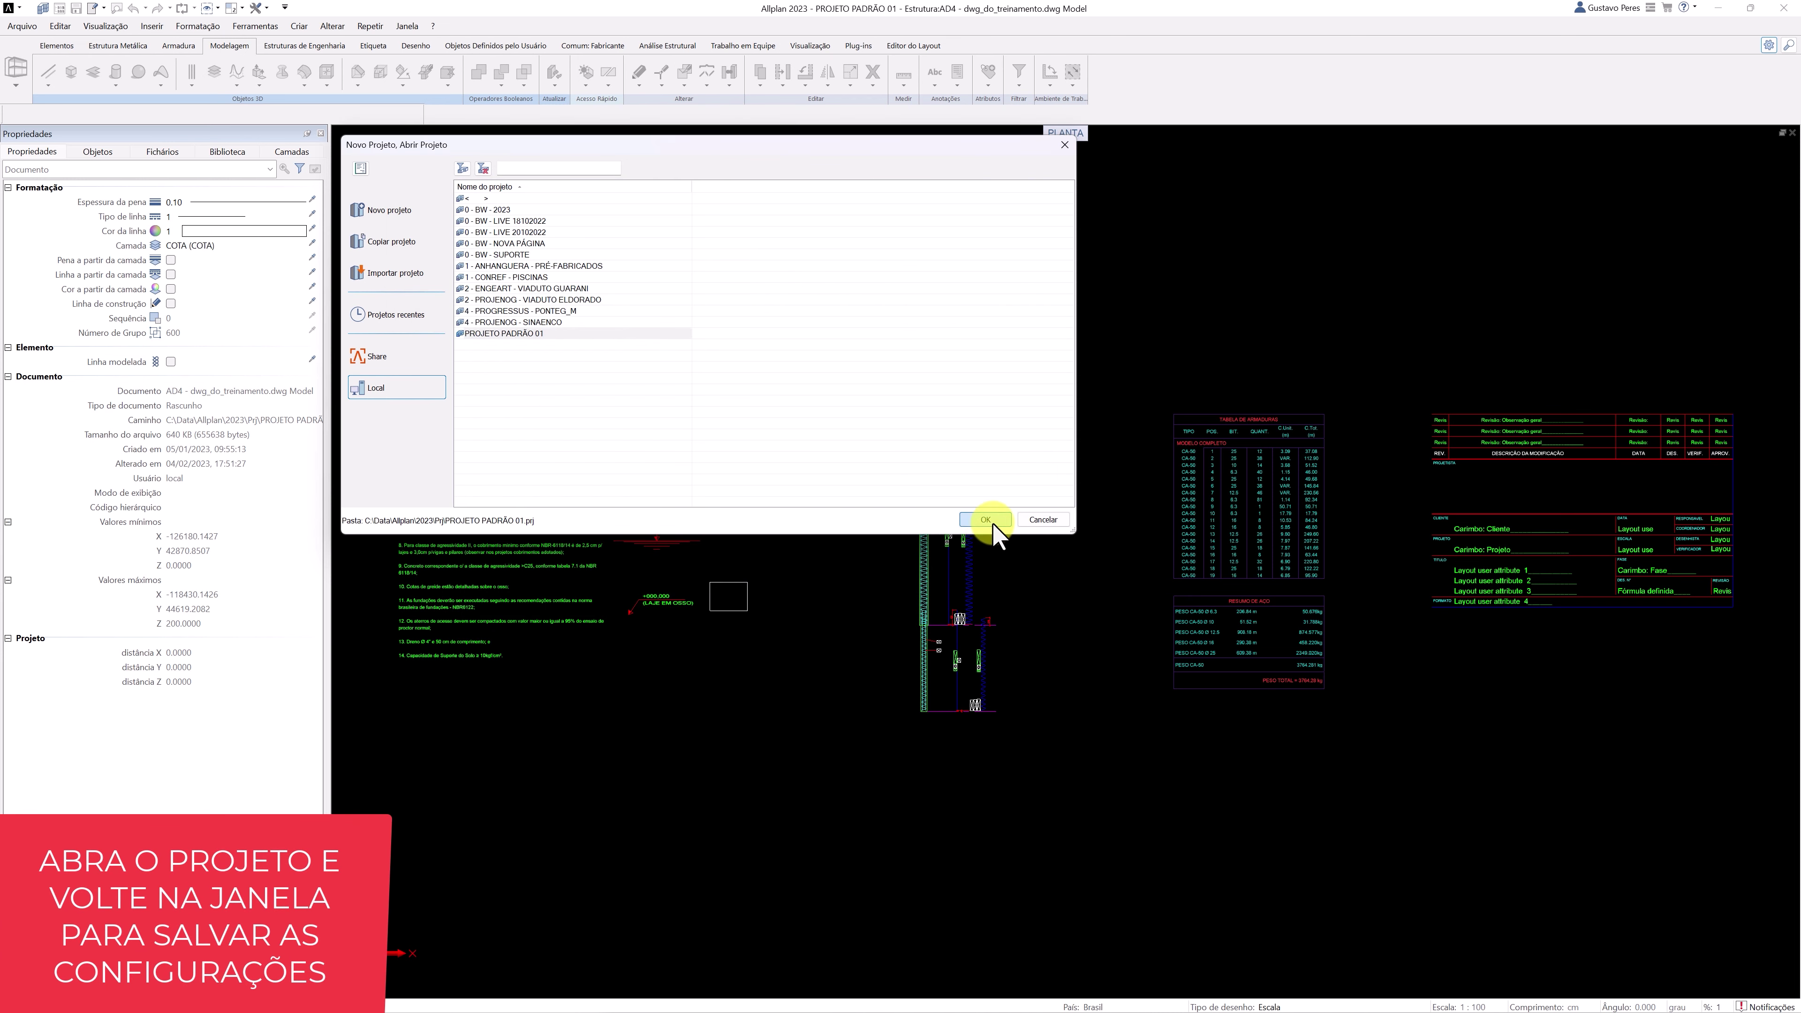
# Return to the settings of PROJETO PADRÃO 01 and rename the copied attribute set IFC Comum (1) as BIM WORKS Brasil
pyautogui.click(42, 9)
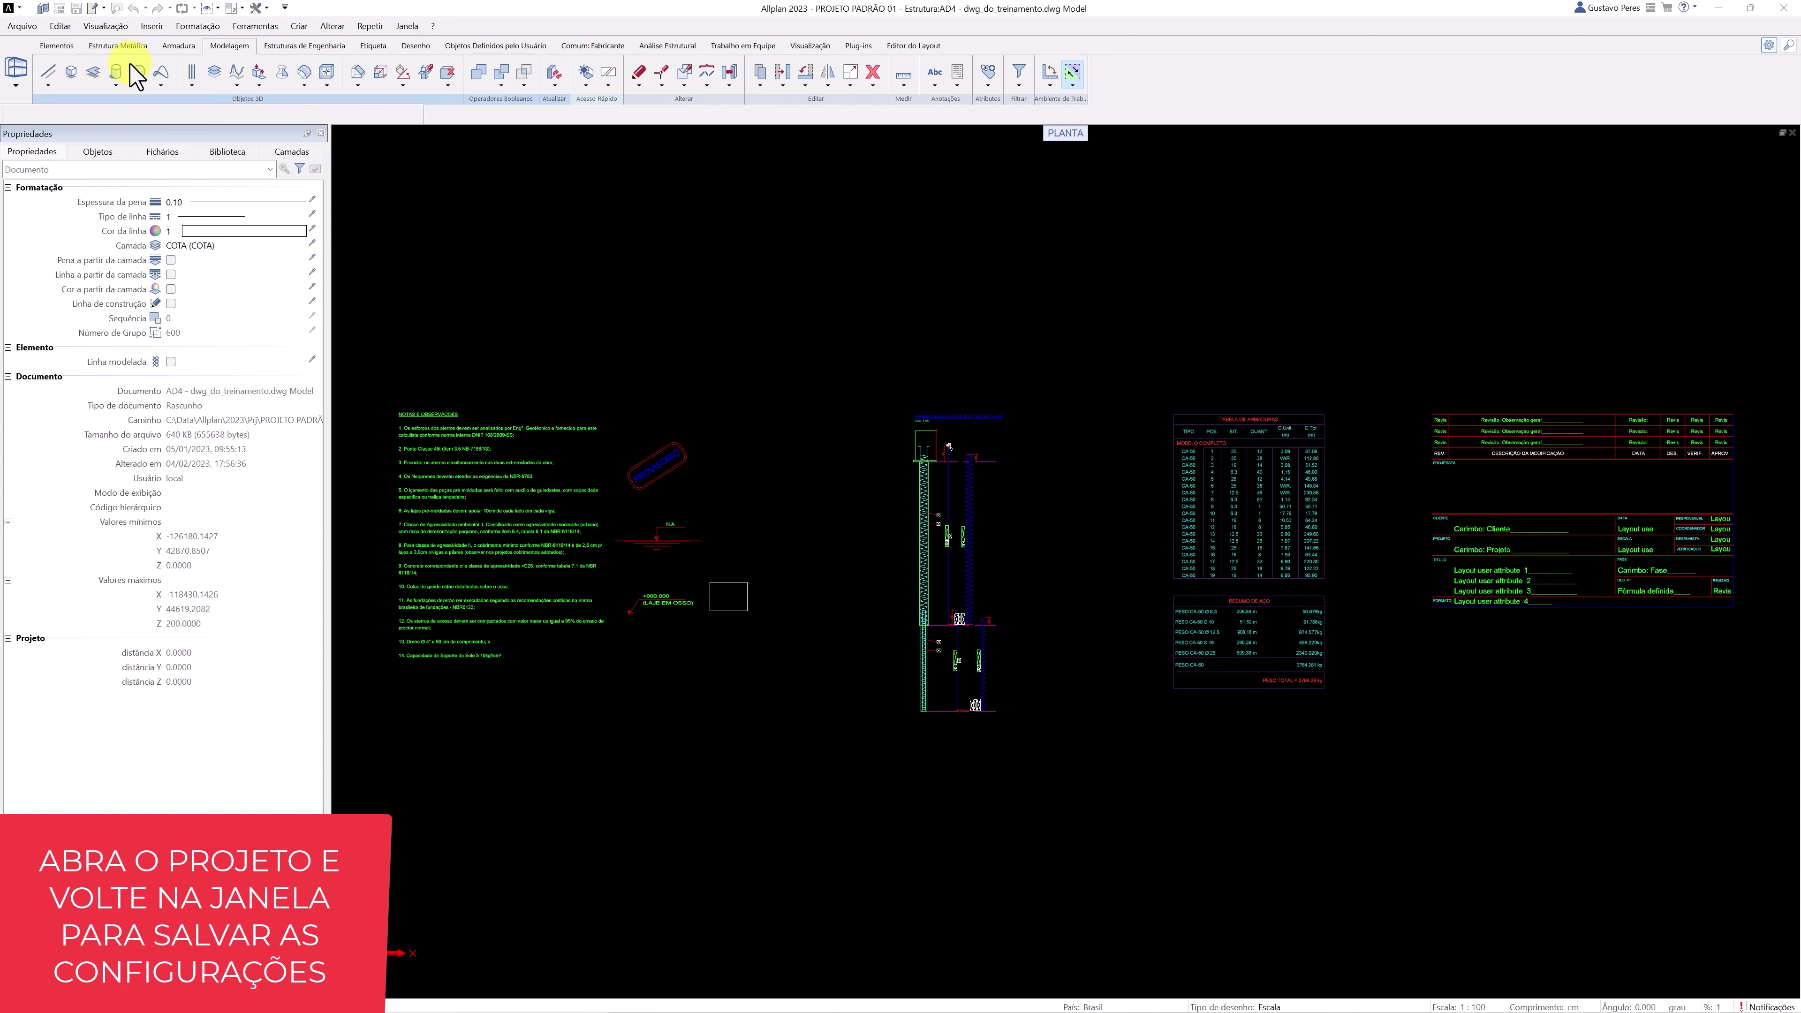
pyautogui.rightClick(489, 334)
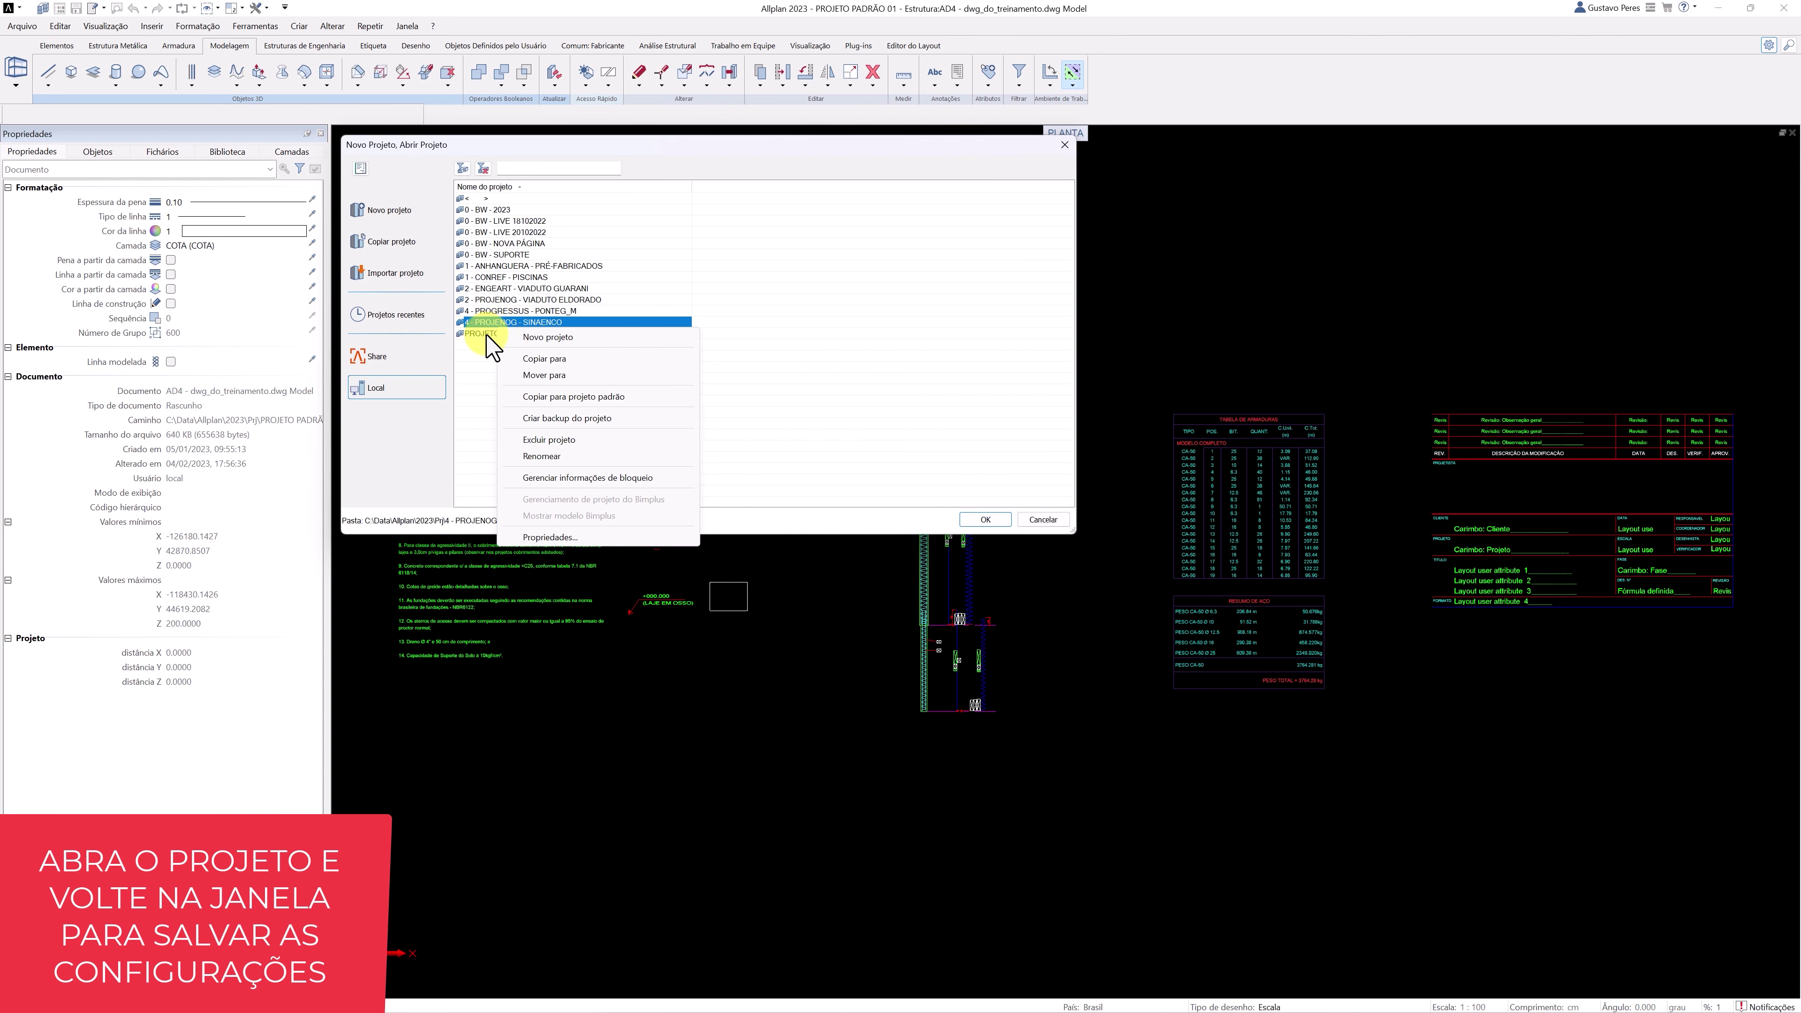
pyautogui.click(543, 544)
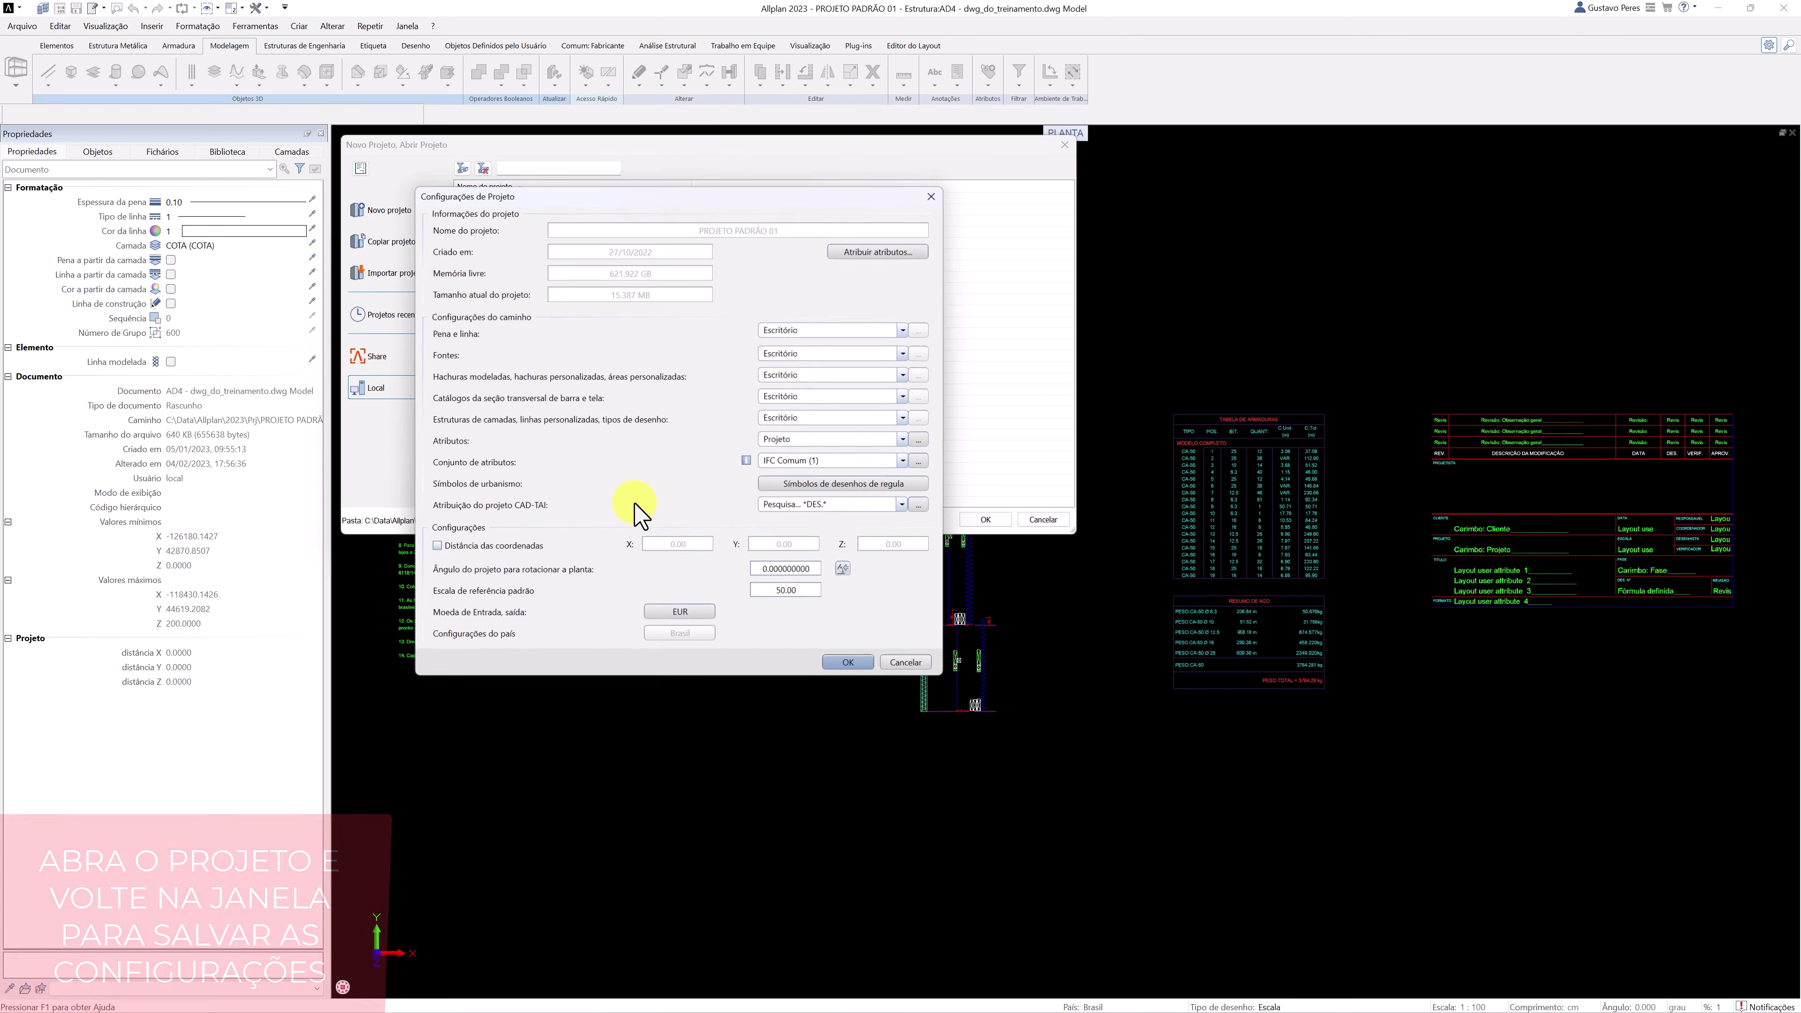
pyautogui.click(921, 507)
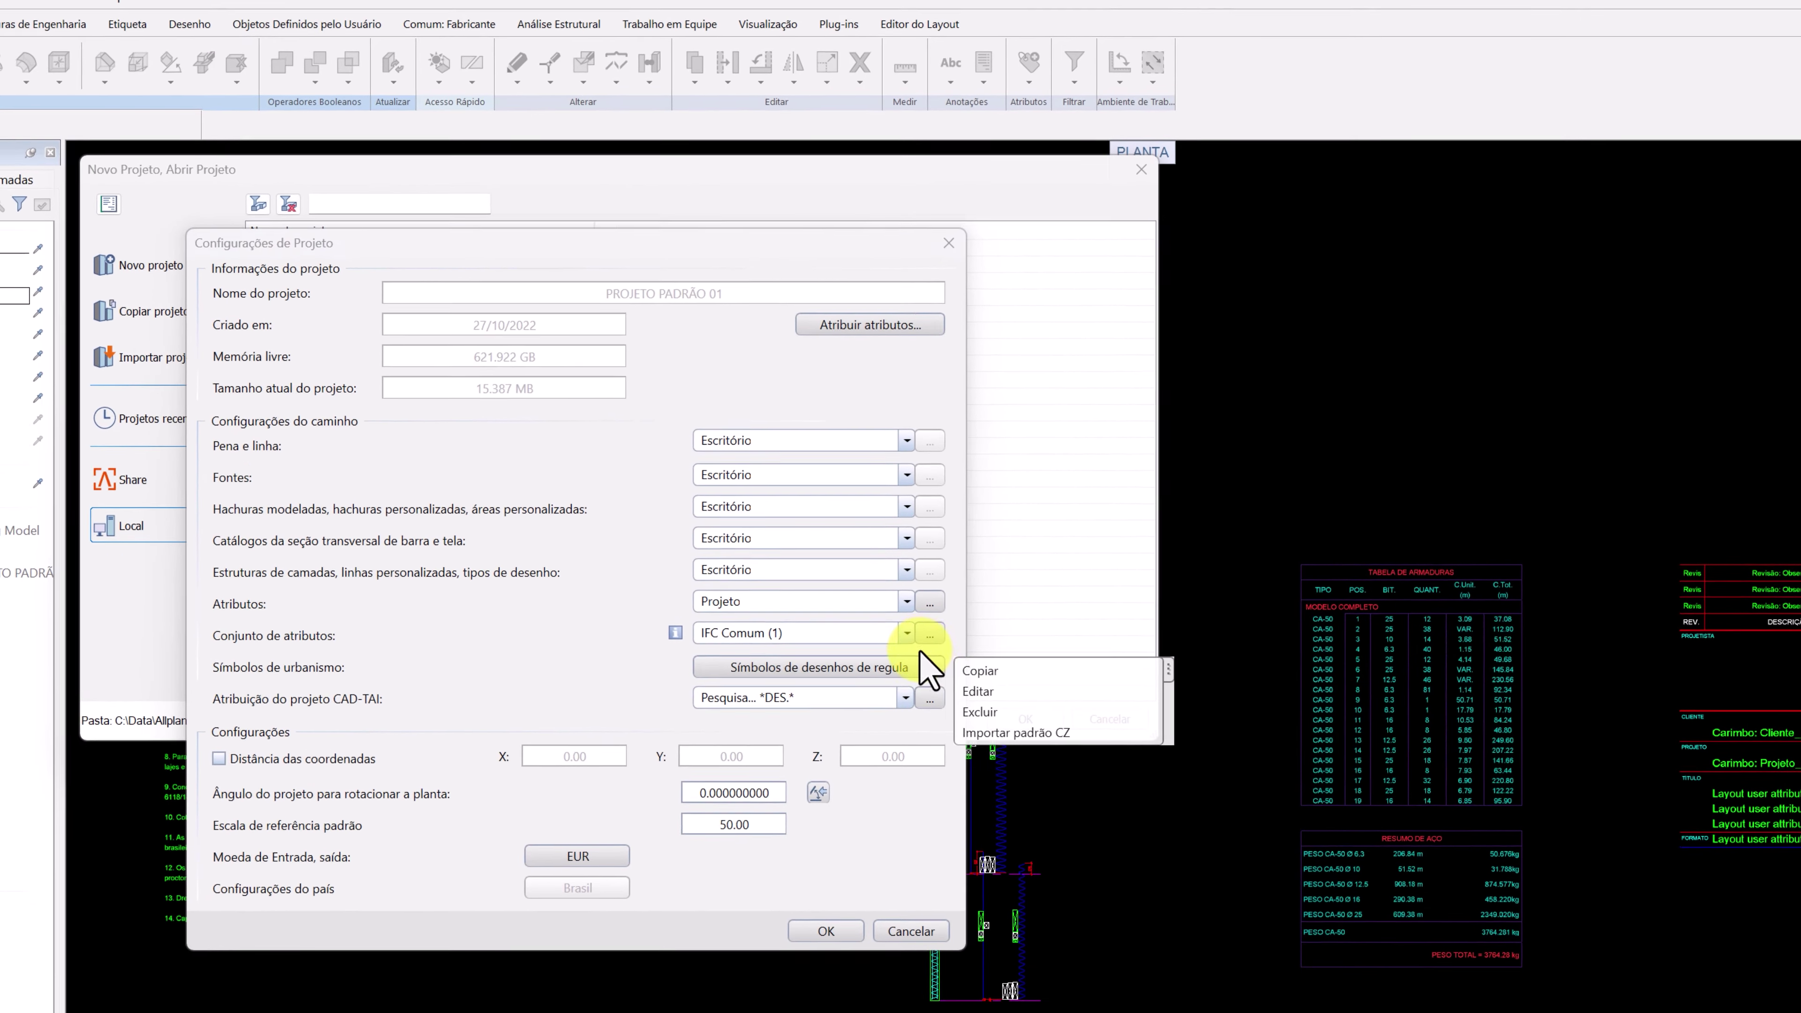
pyautogui.click(972, 705)
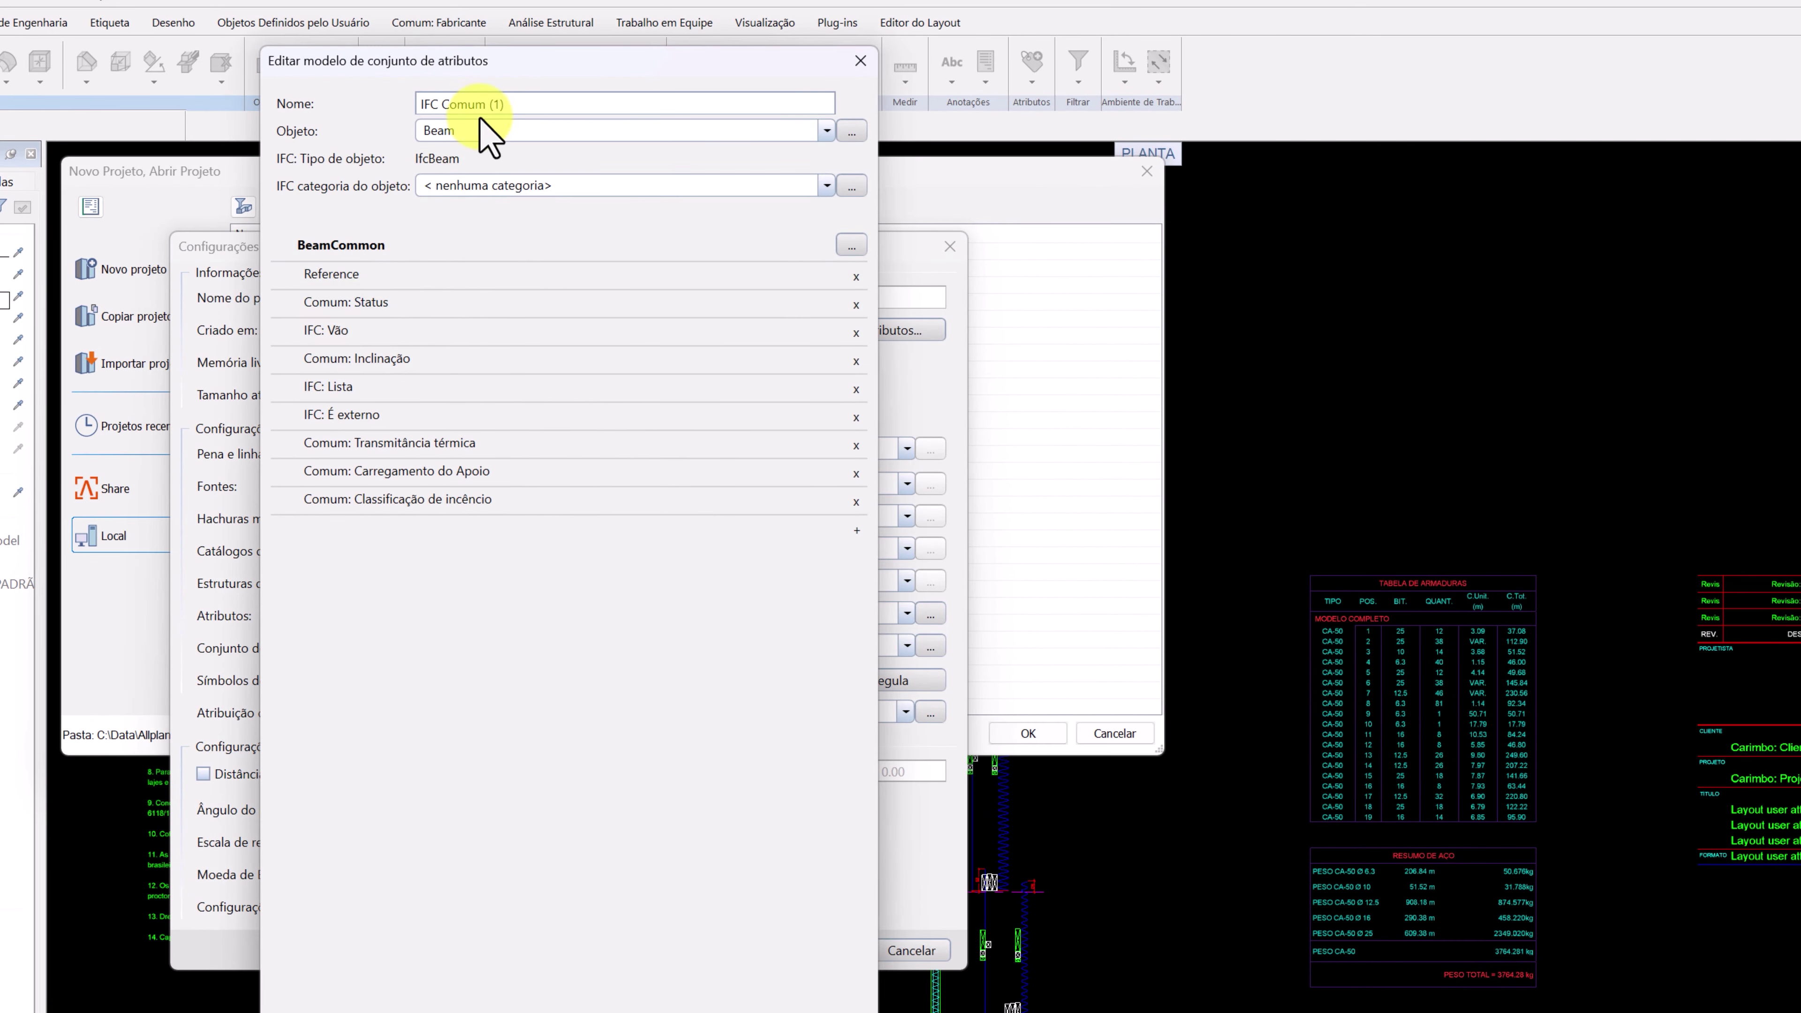
pyautogui.moveTo(501, 104); pyautogui.dragTo(366, 104)
pyautogui.write('BIM WORKS Brasil')
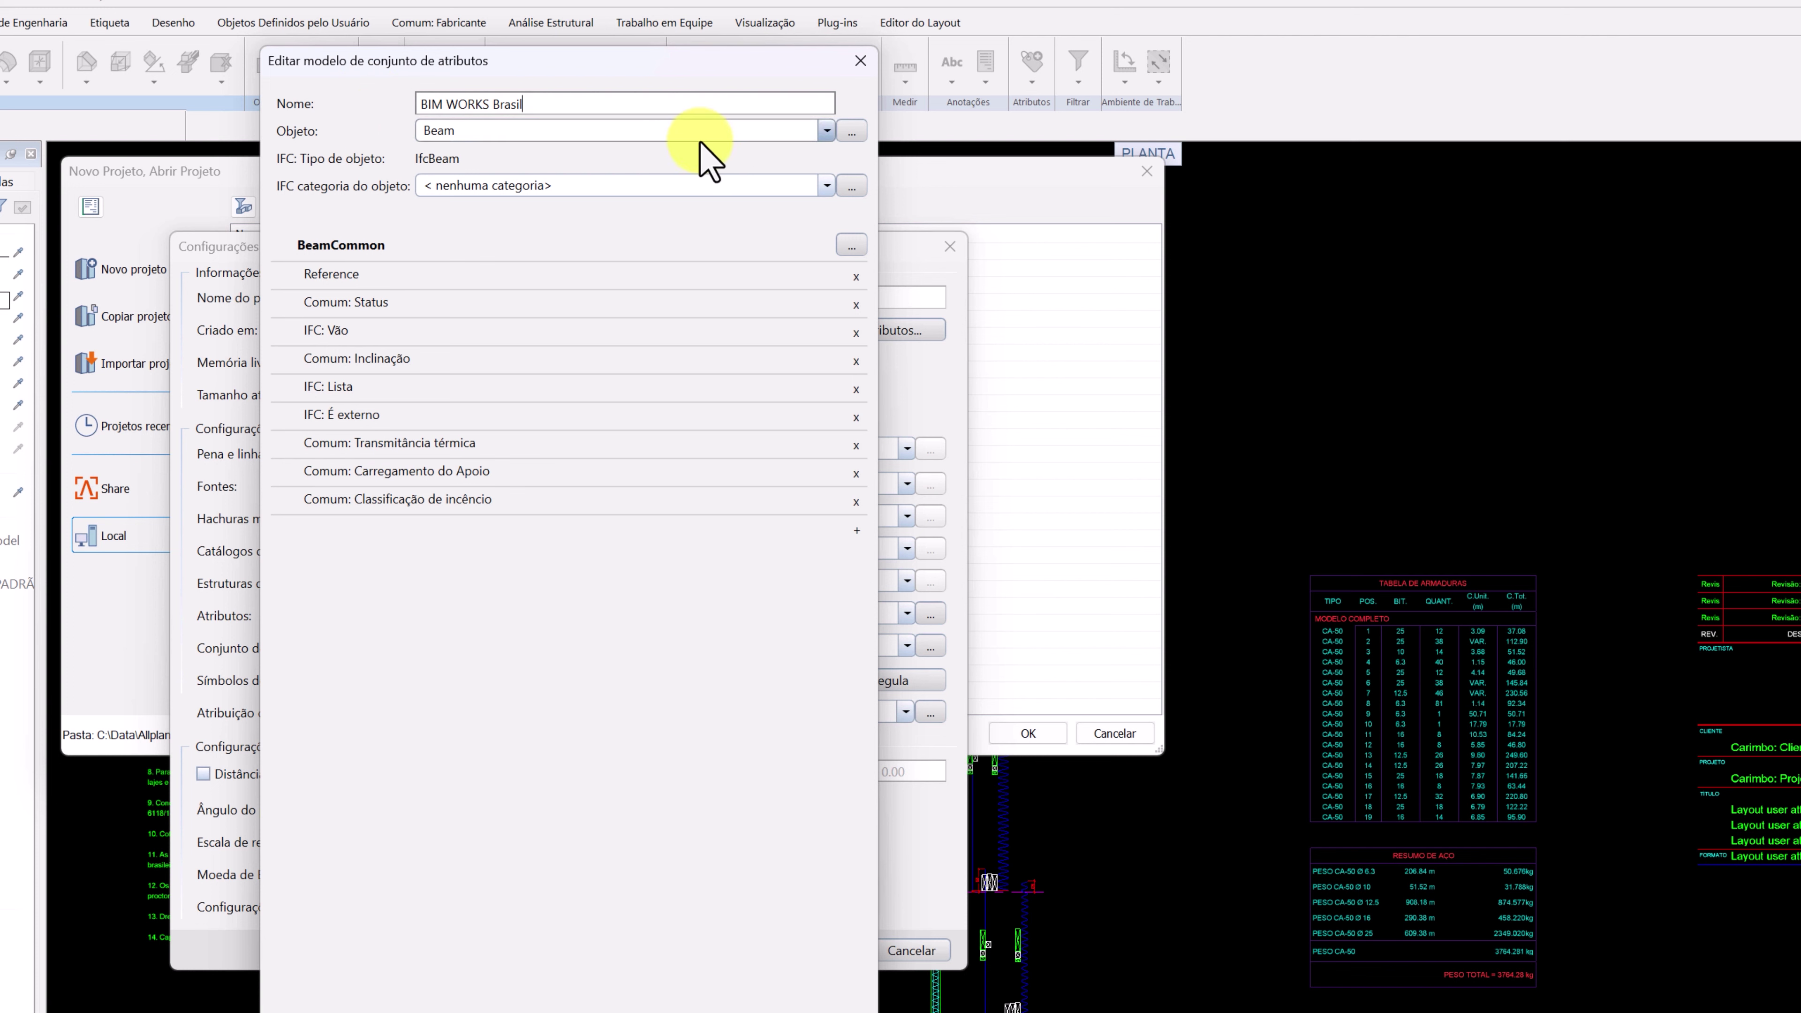
# Add a new object to the BIM WORKS Brasil attribute set and name it ESTACA
pyautogui.click(854, 134)
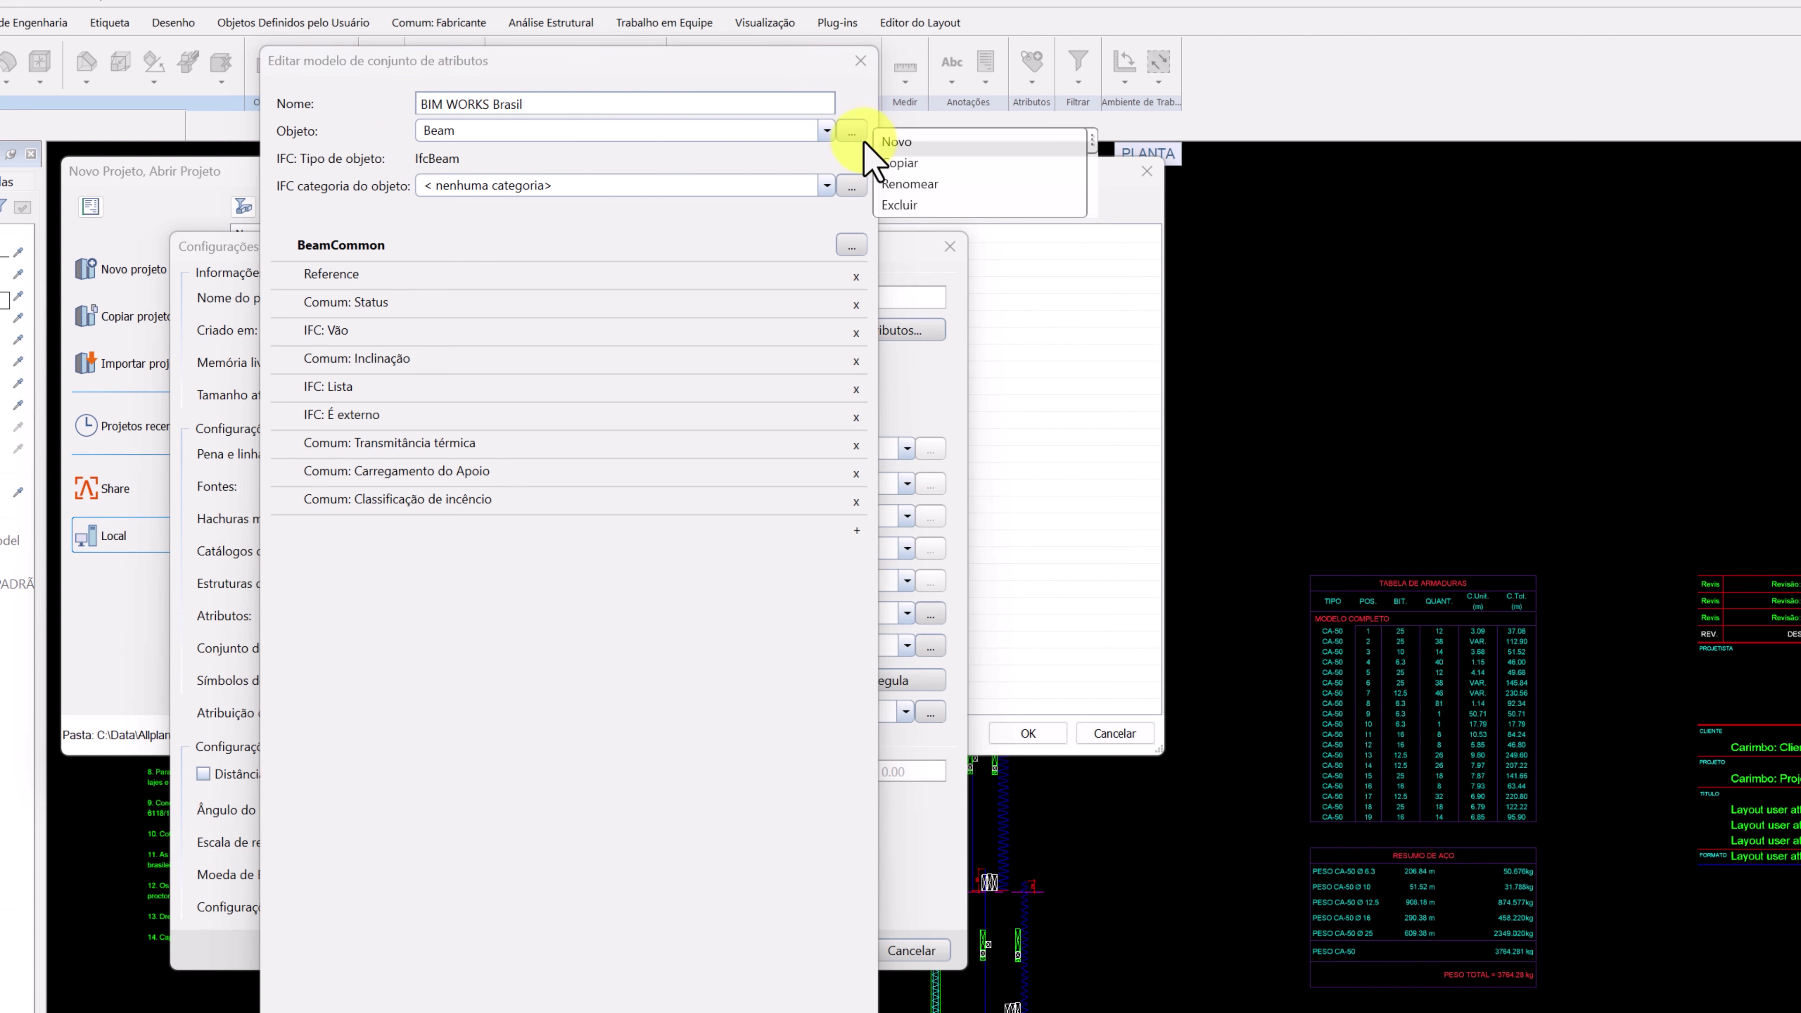
pyautogui.click(926, 142)
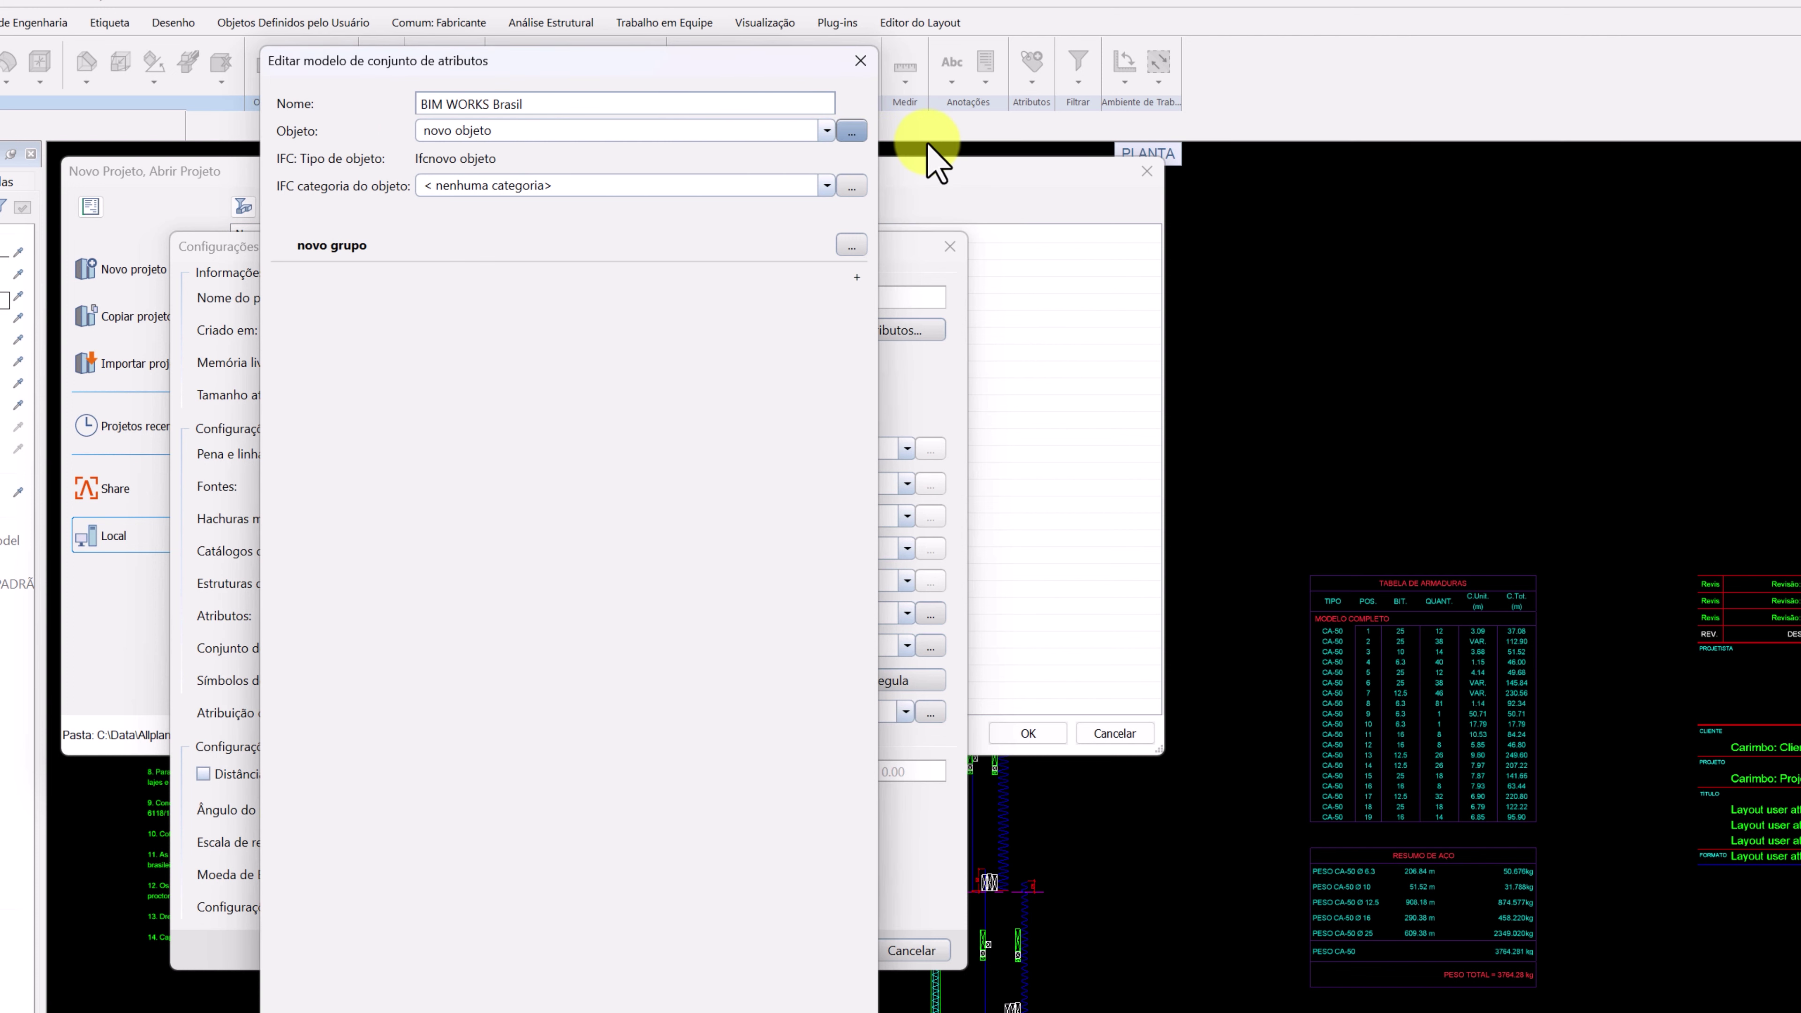
pyautogui.click(860, 133)
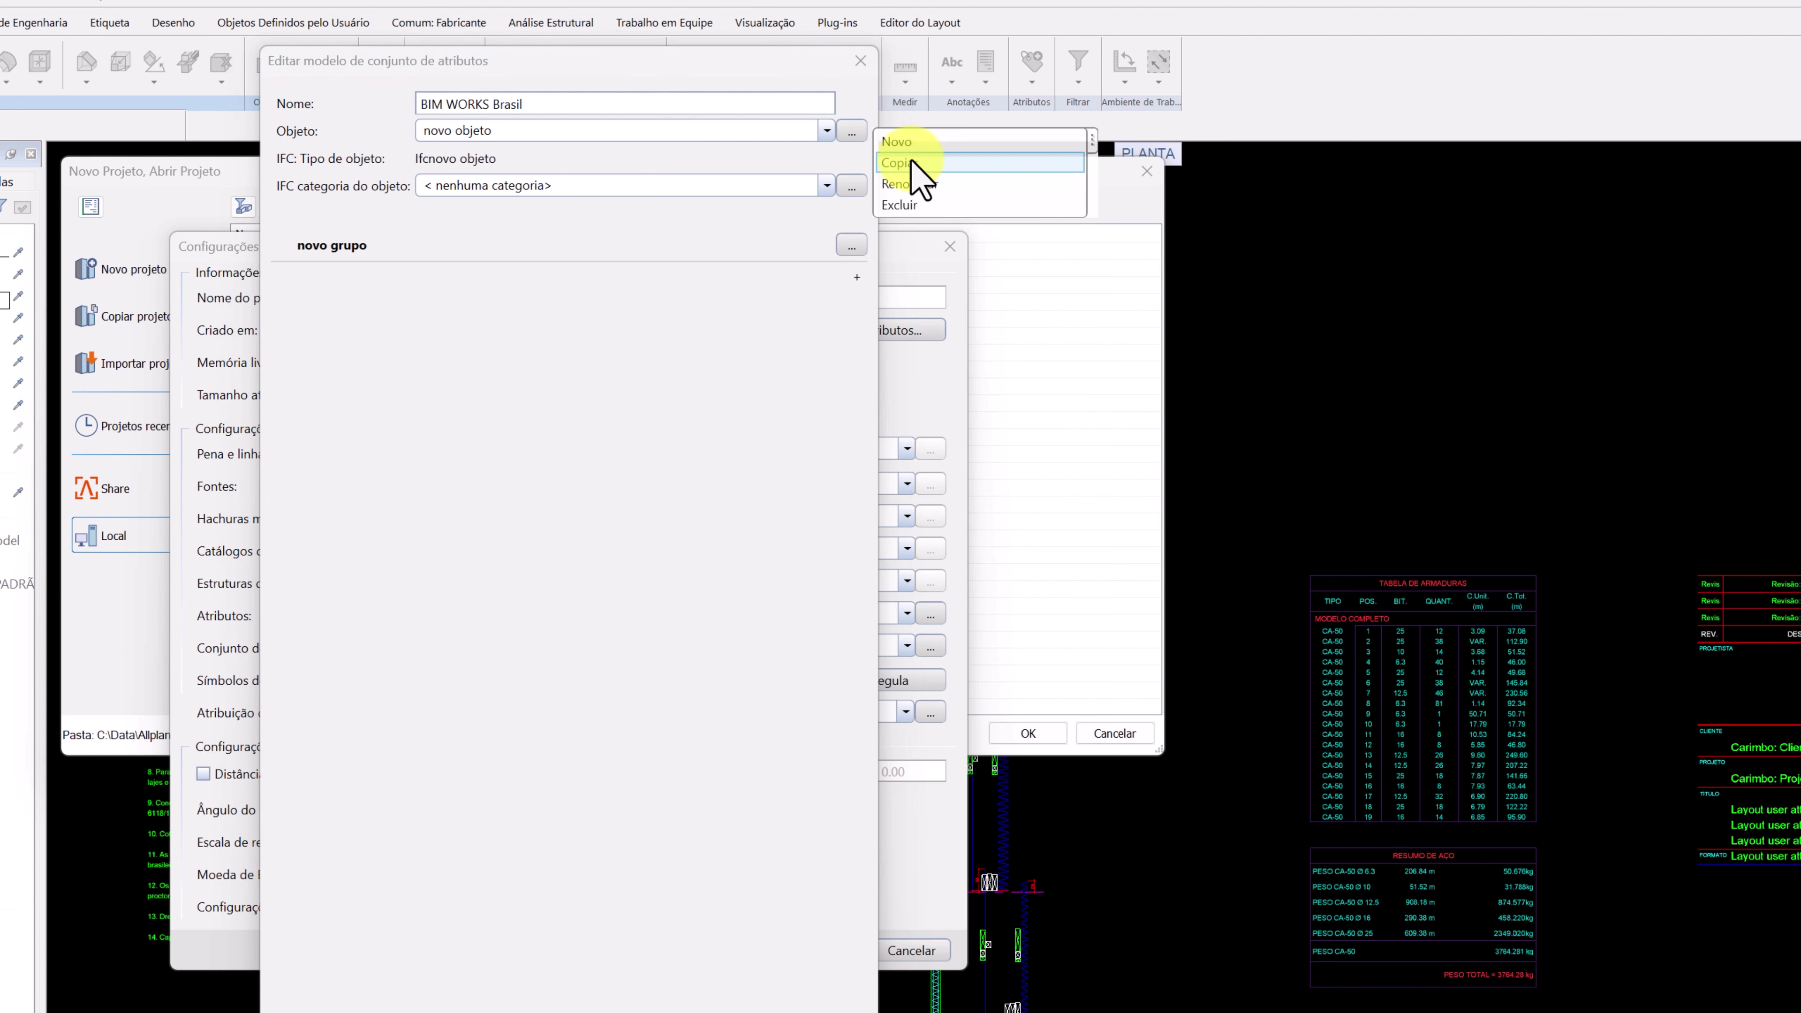
pyautogui.click(948, 185)
pyautogui.write('ESTACA')
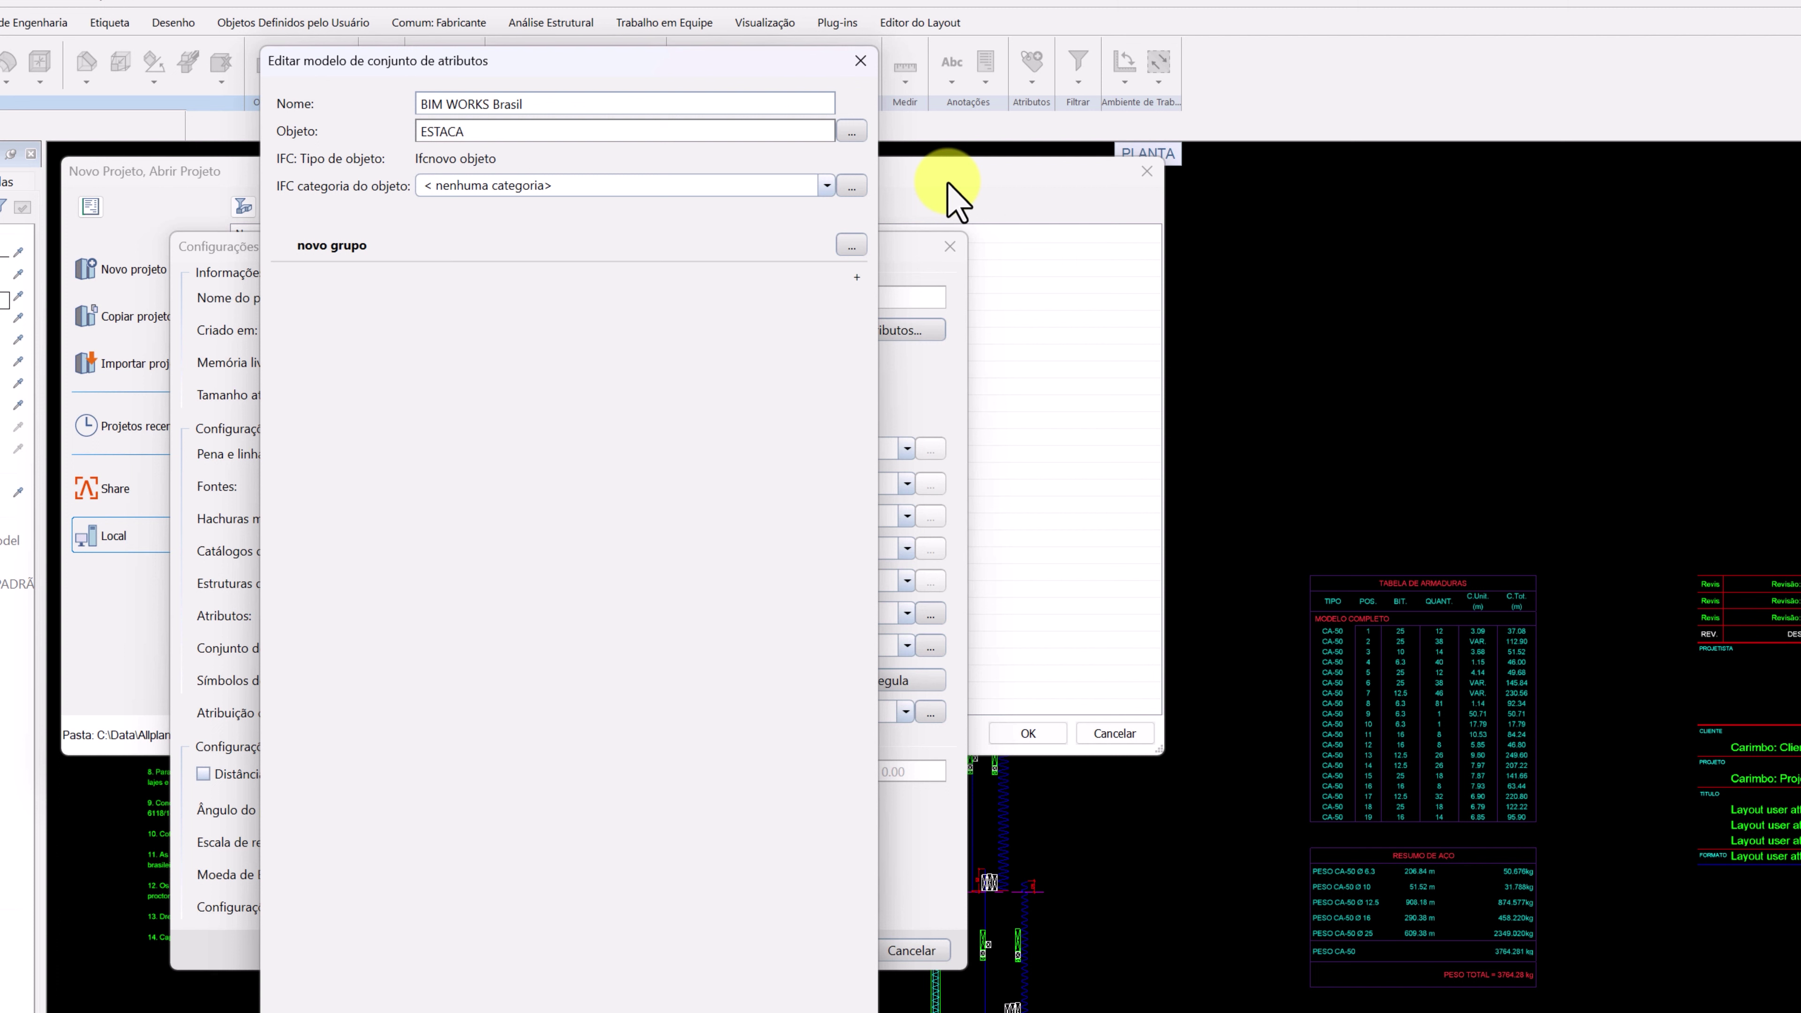
# Add a second attribute group to the ESTACA object and name the two groups Qualidades and Quantidades
pyautogui.click(852, 245)
pyautogui.click(888, 257)
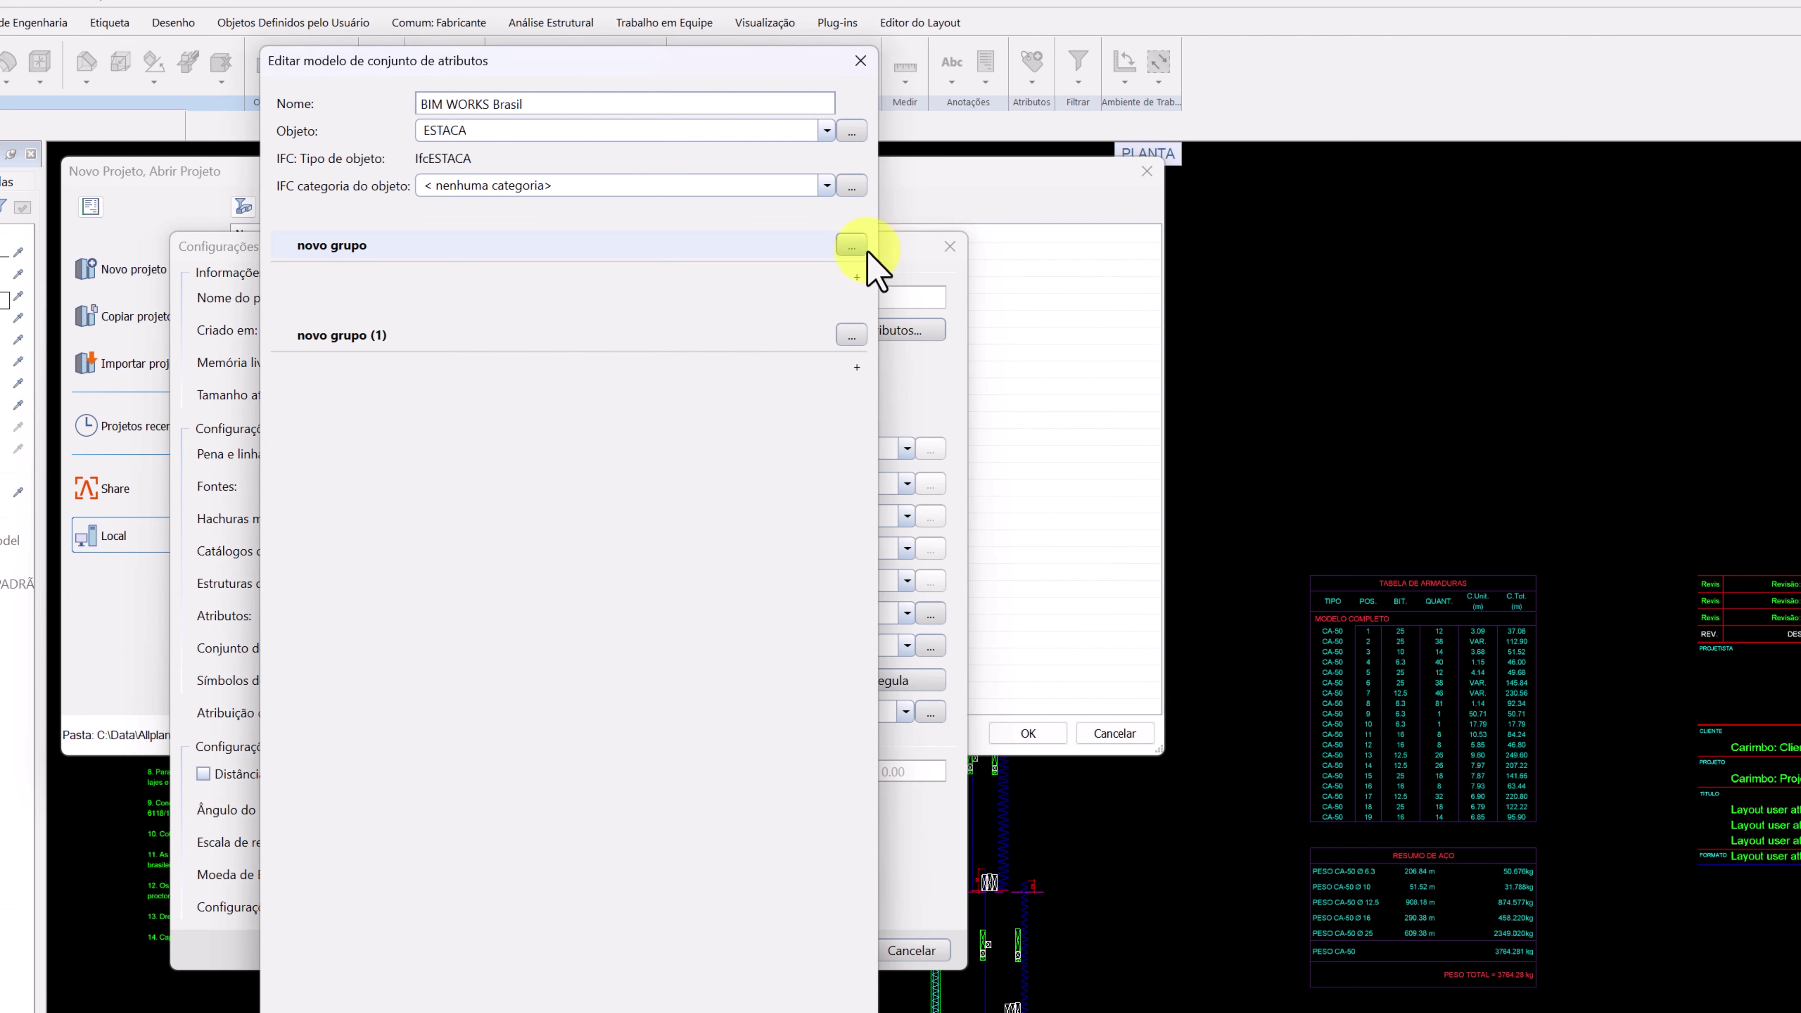
pyautogui.click(865, 248)
pyautogui.click(933, 282)
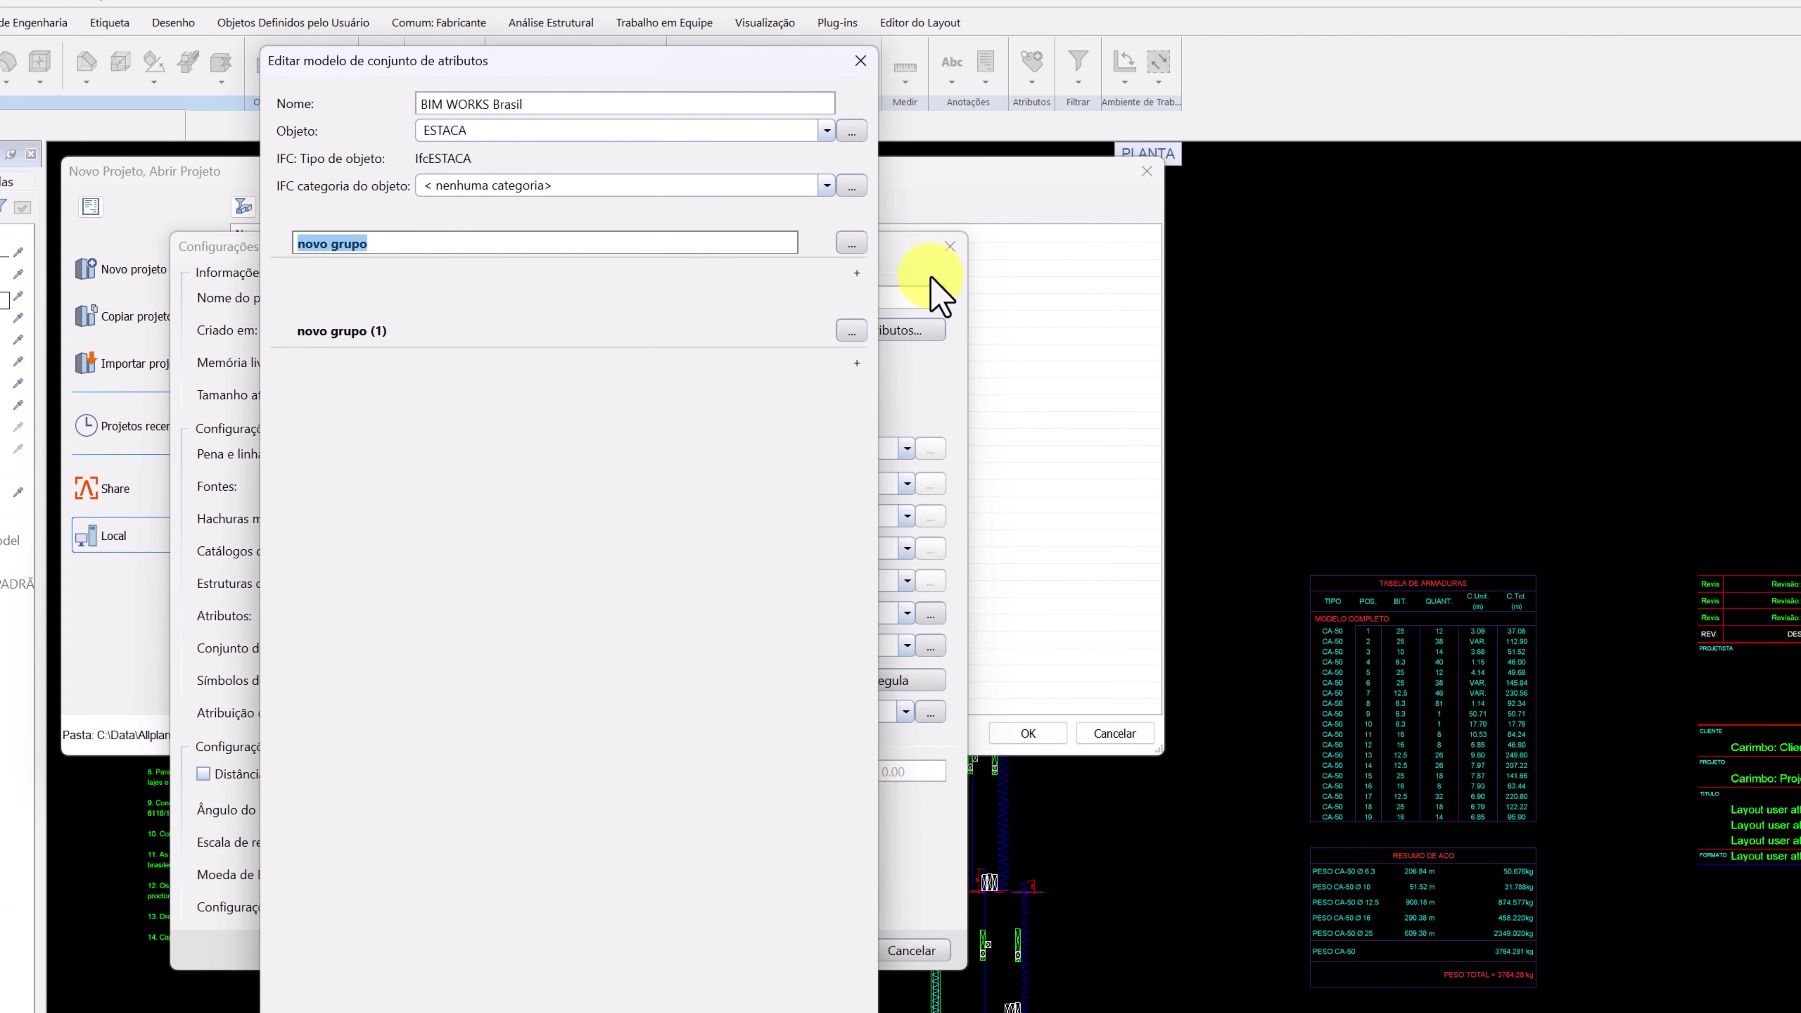
pyautogui.write('Qualidades')
pyautogui.press('Return')
pyautogui.click(854, 336)
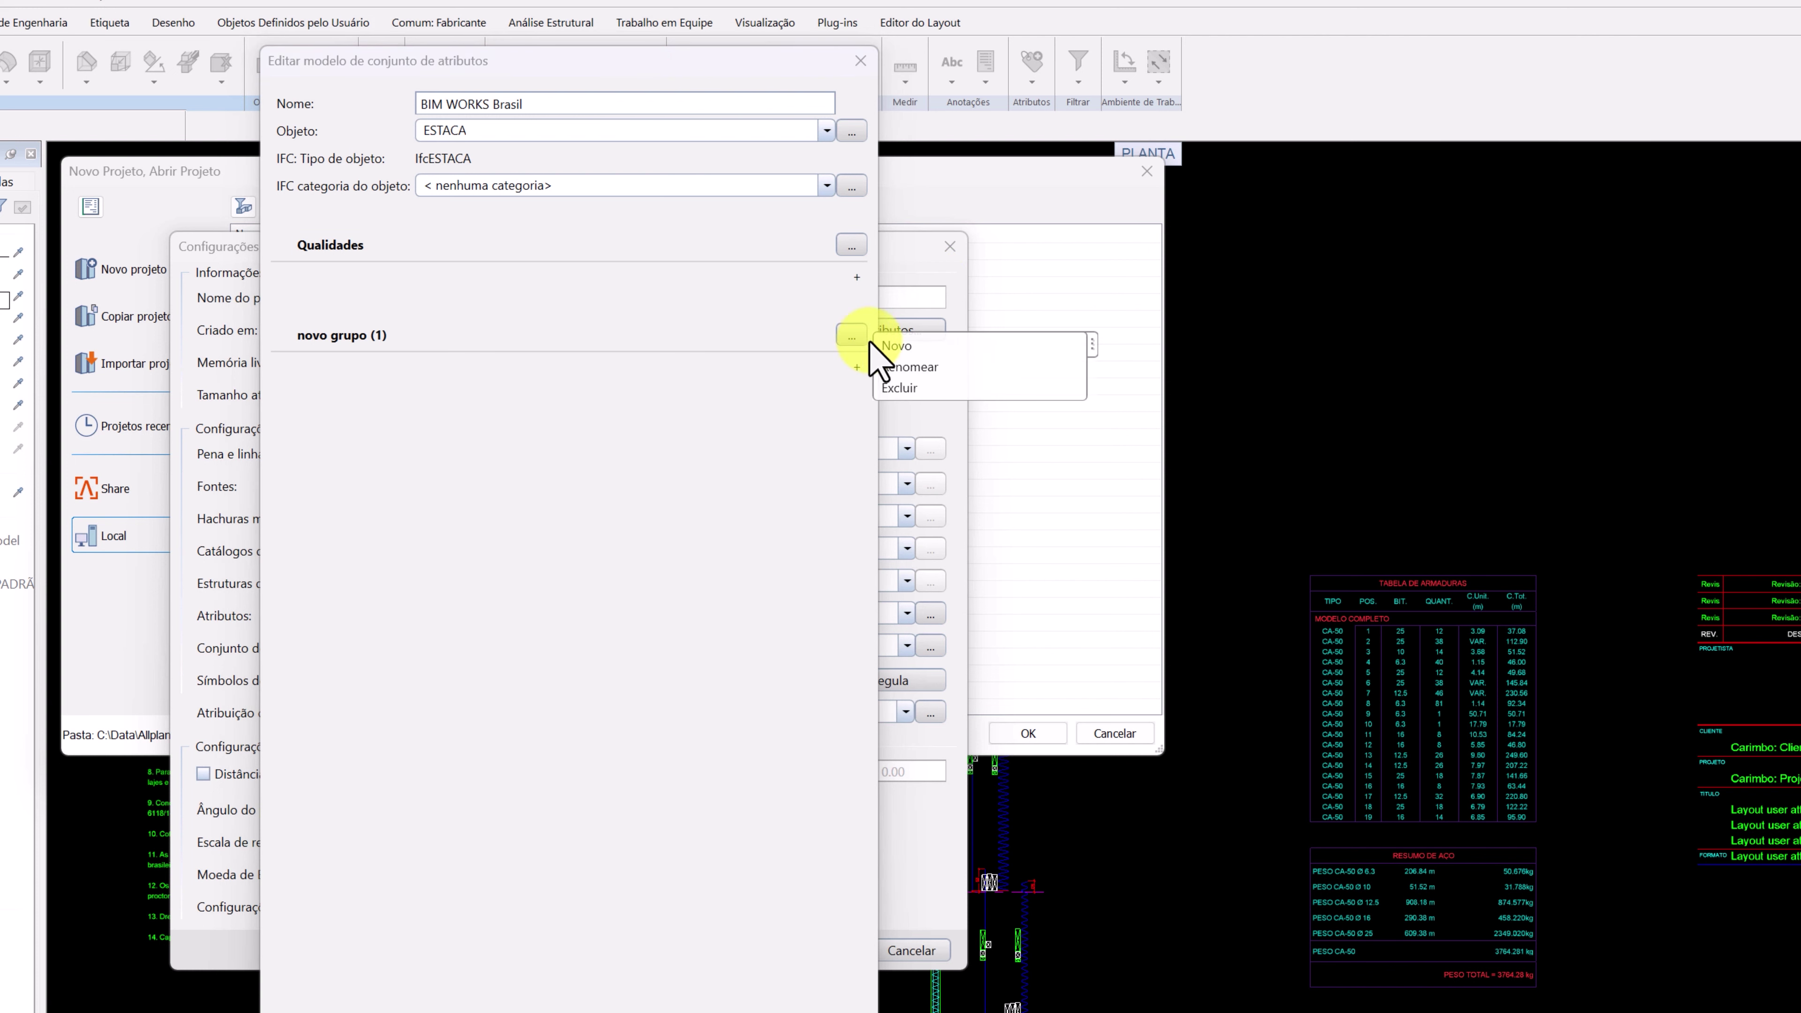
pyautogui.click(927, 368)
pyautogui.write('Quantidades')
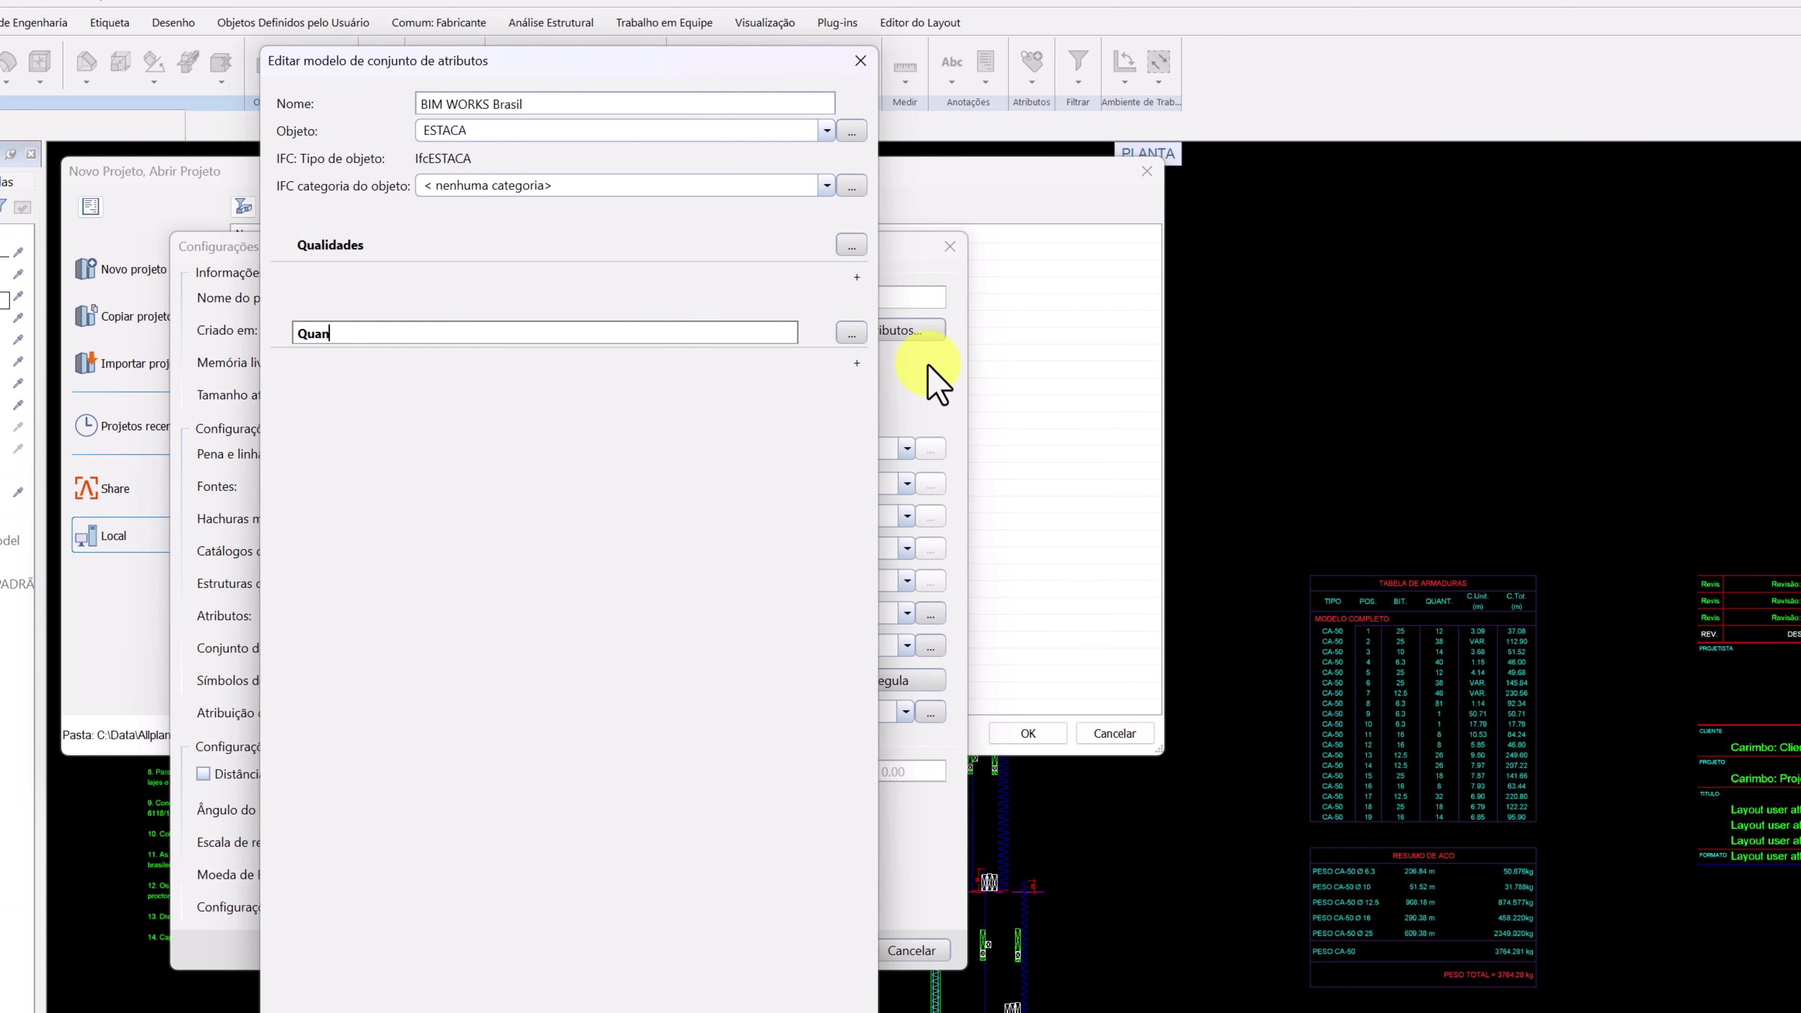
# Add the attributes Comum: Material, Fck (MPa) and Fator a/c to the Qualidades group of the ESTACA object
pyautogui.press('Return')
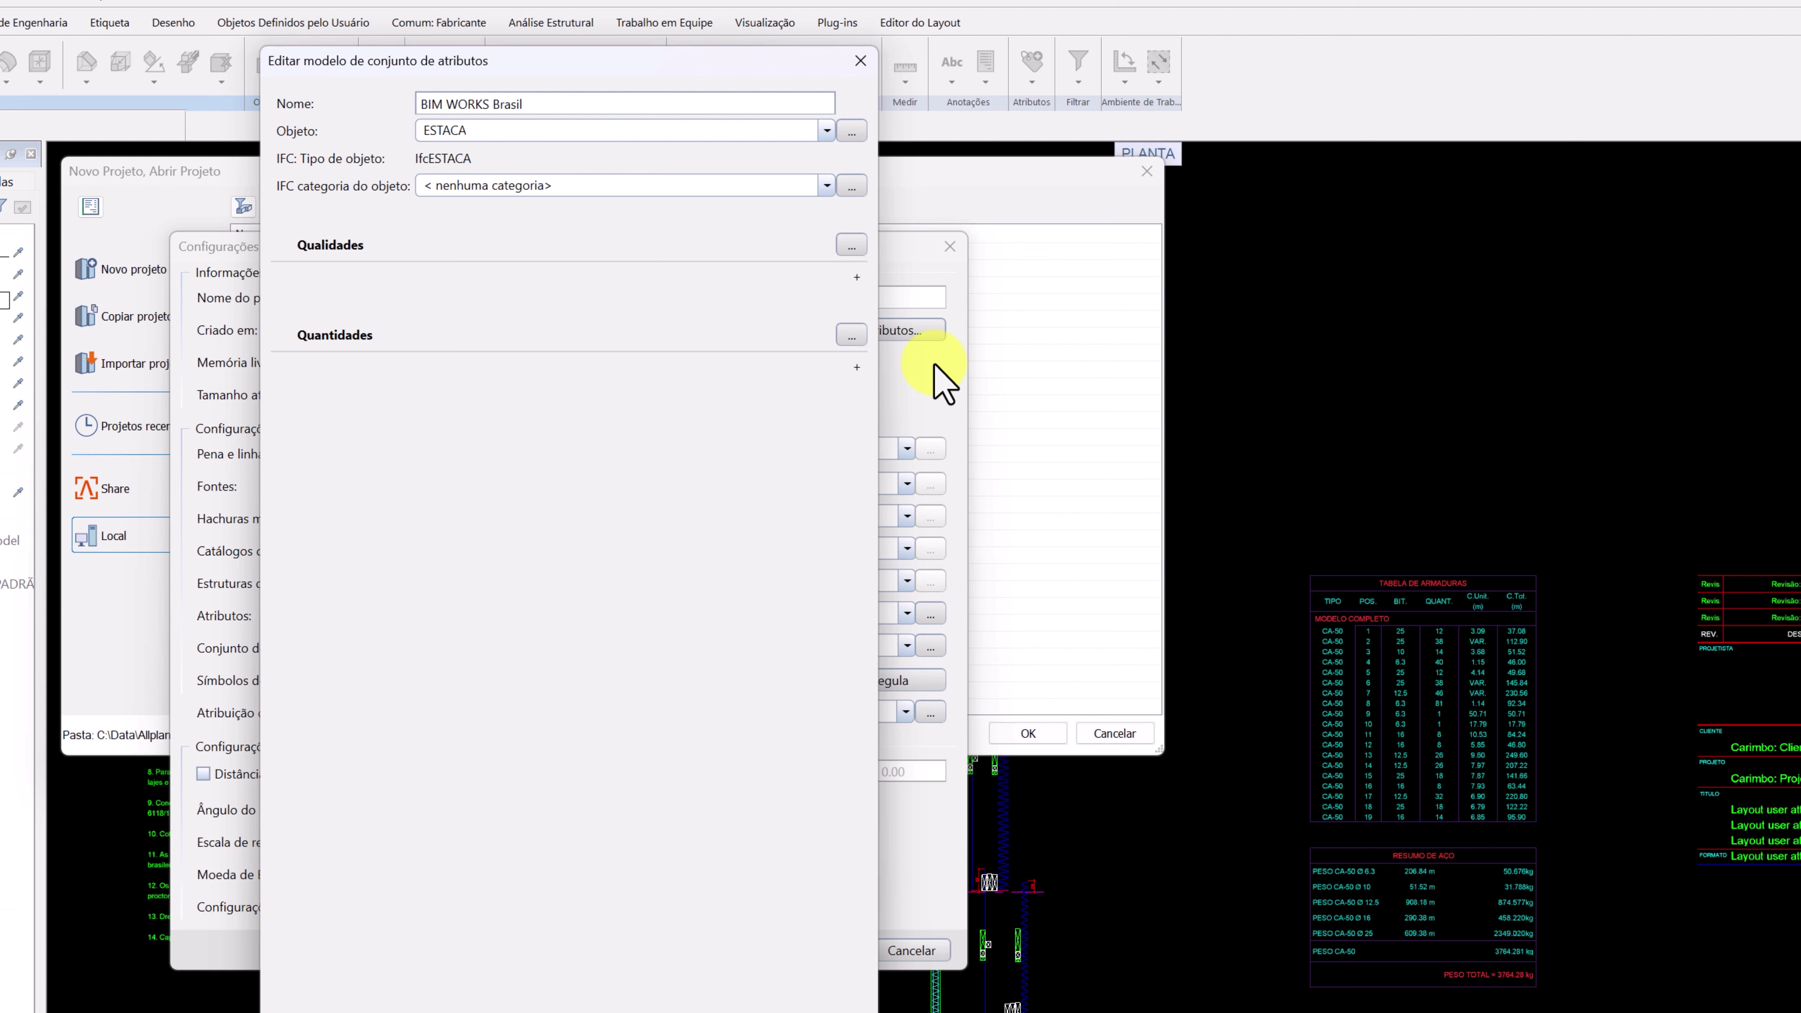
pyautogui.click(858, 280)
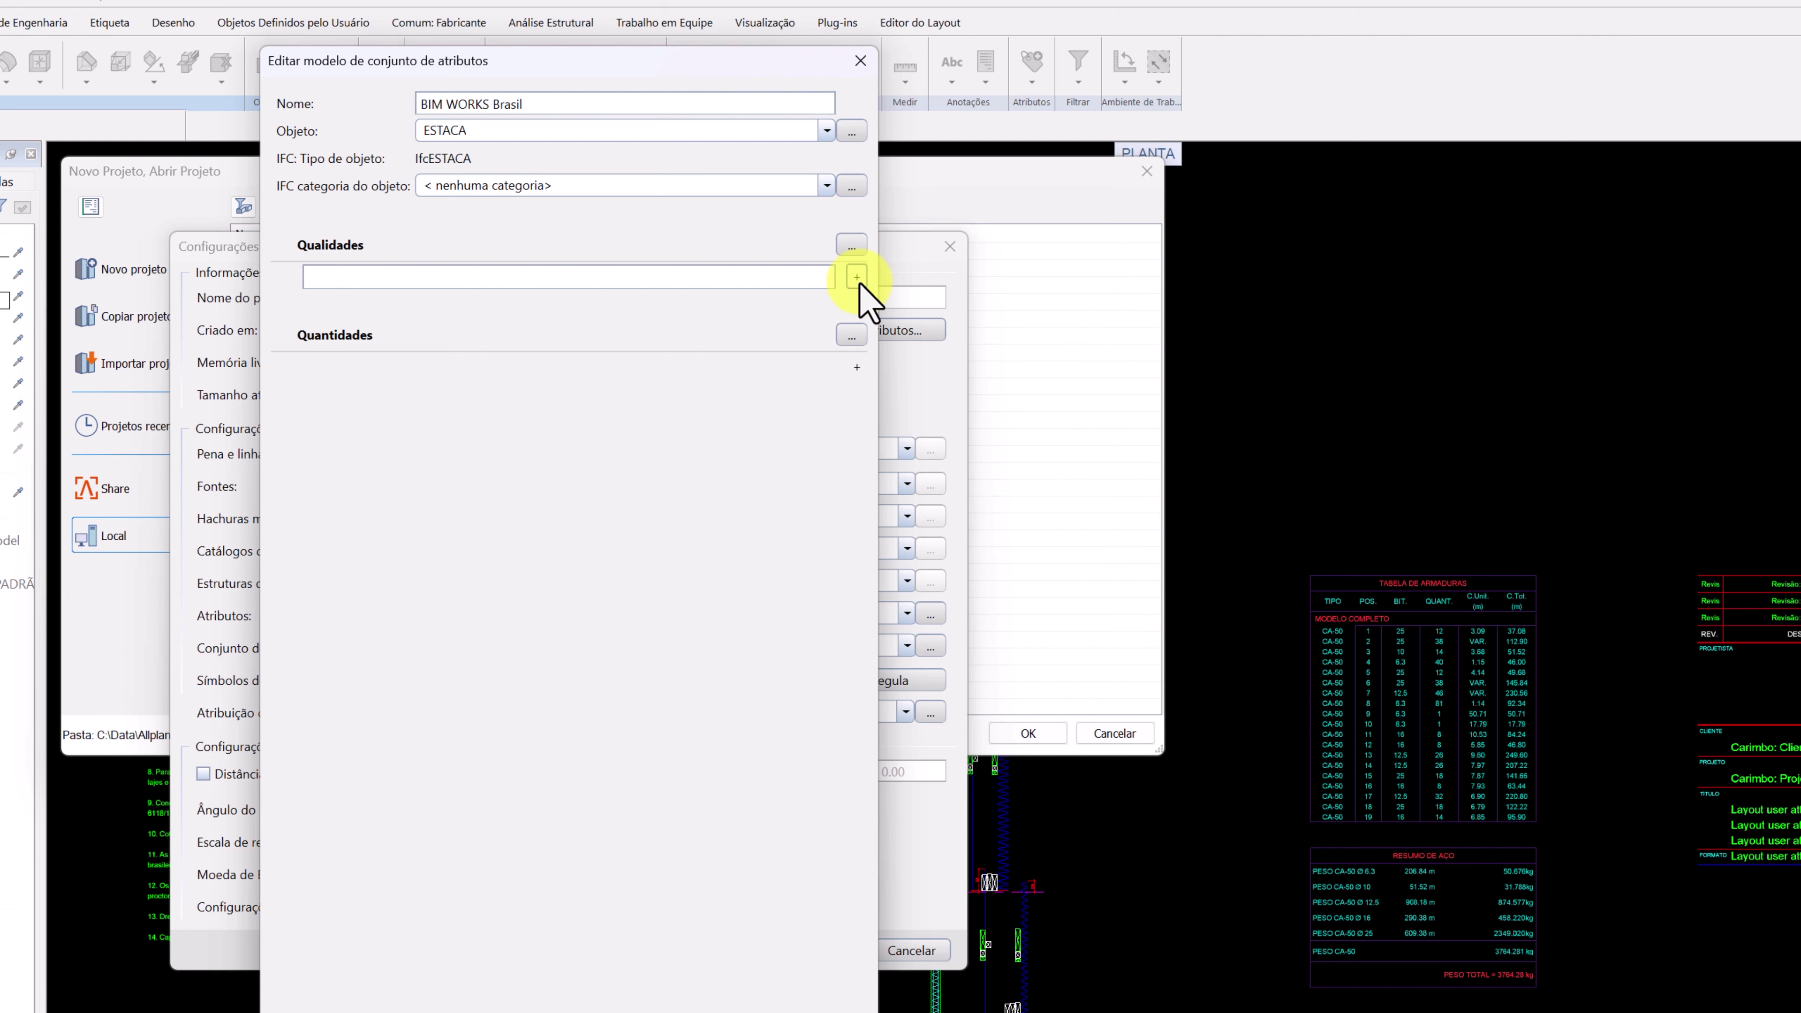
pyautogui.write('material')
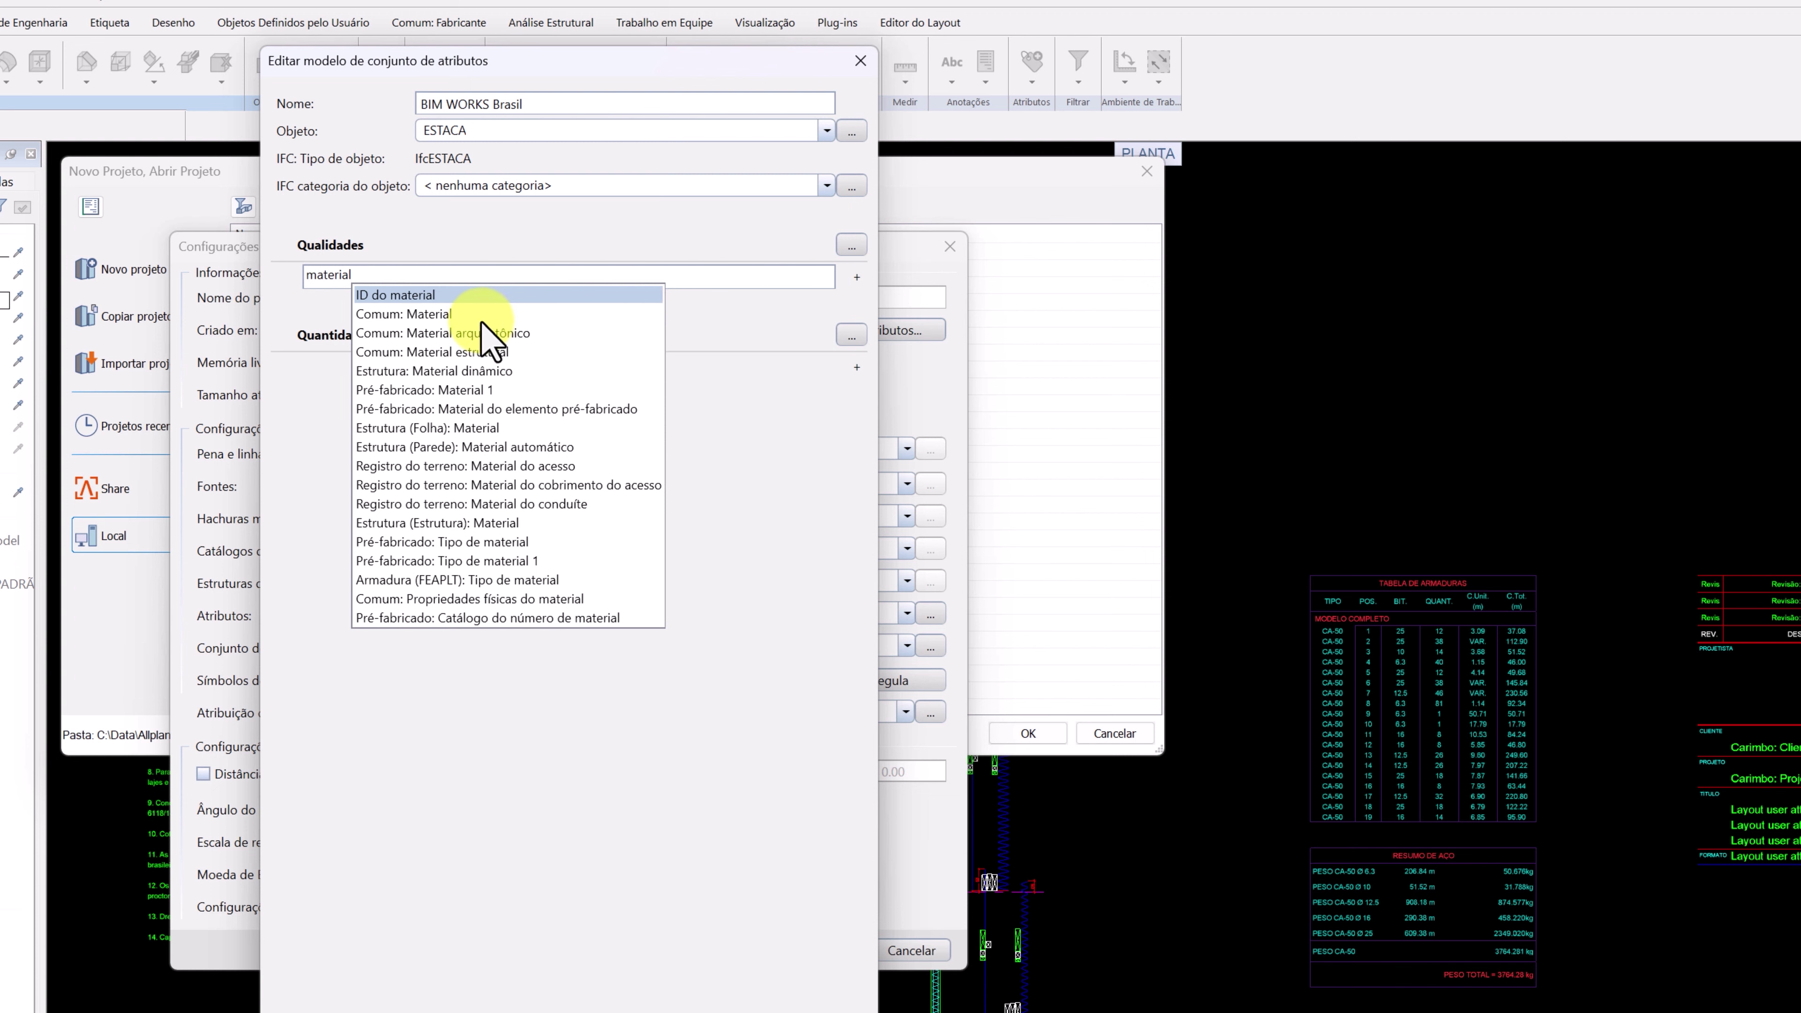
pyautogui.click(467, 314)
pyautogui.write('c')
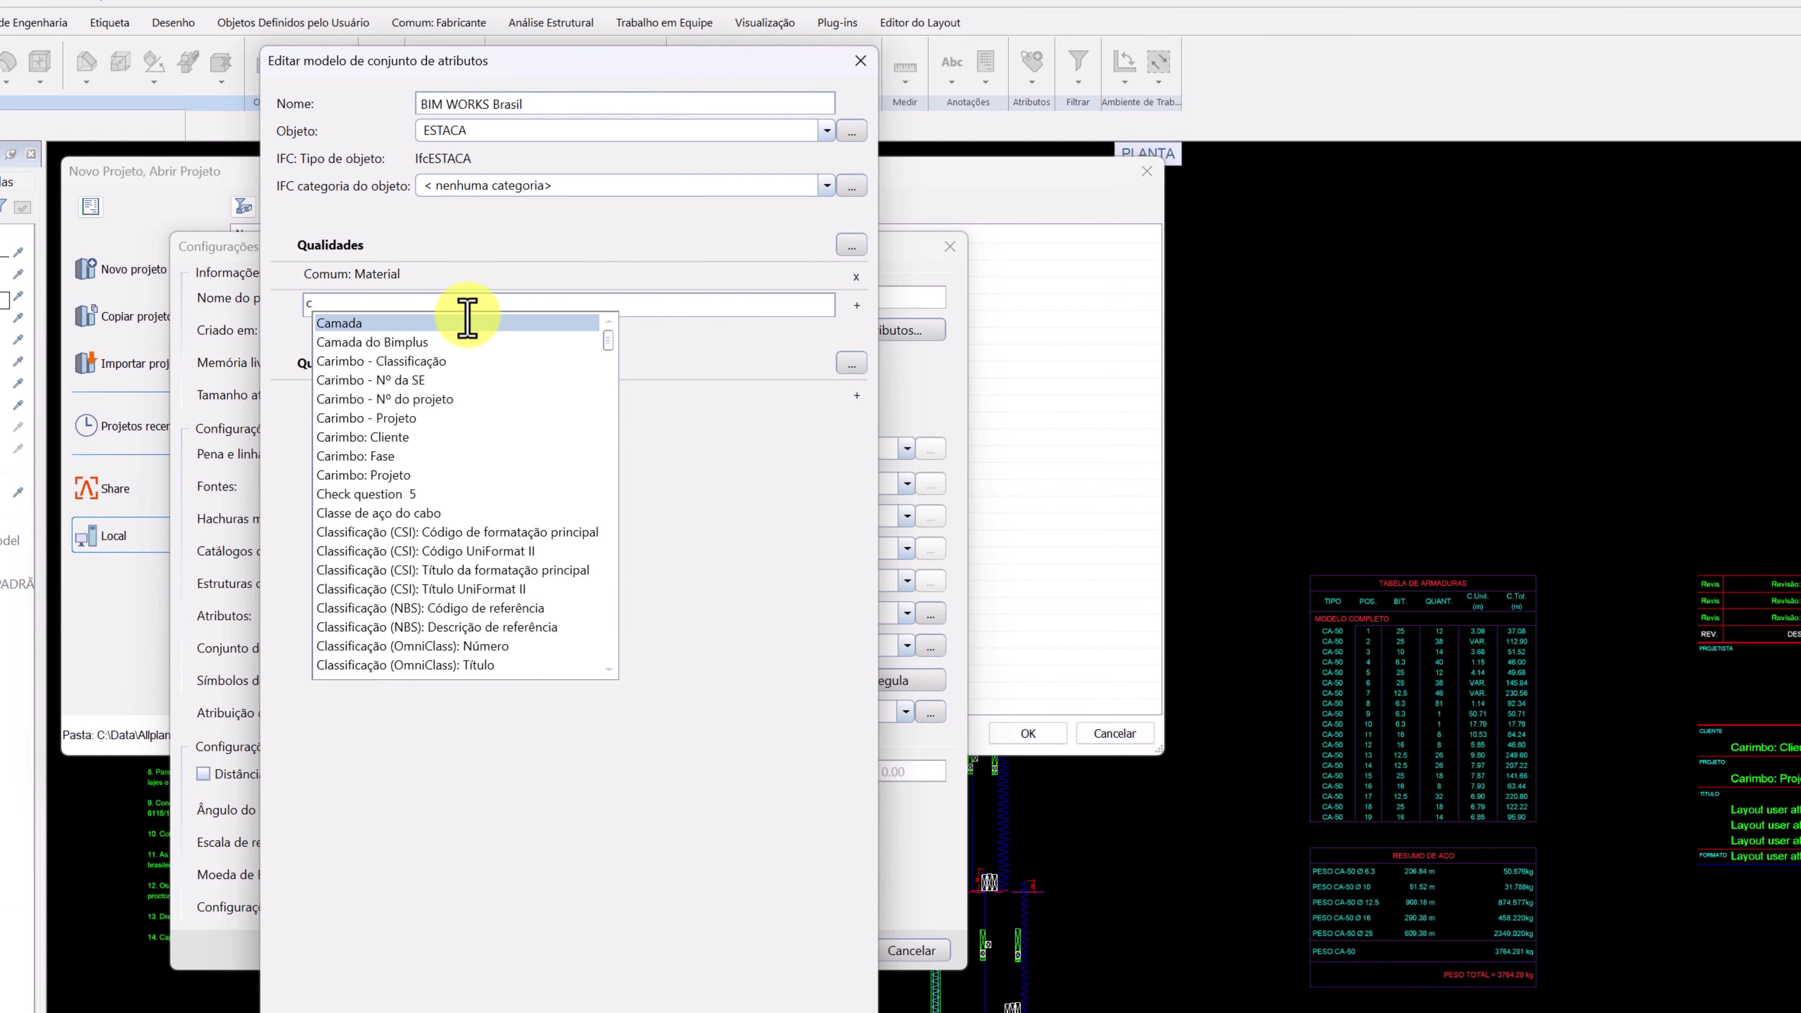
pyautogui.press('BackSpace')
pyautogui.write('fck')
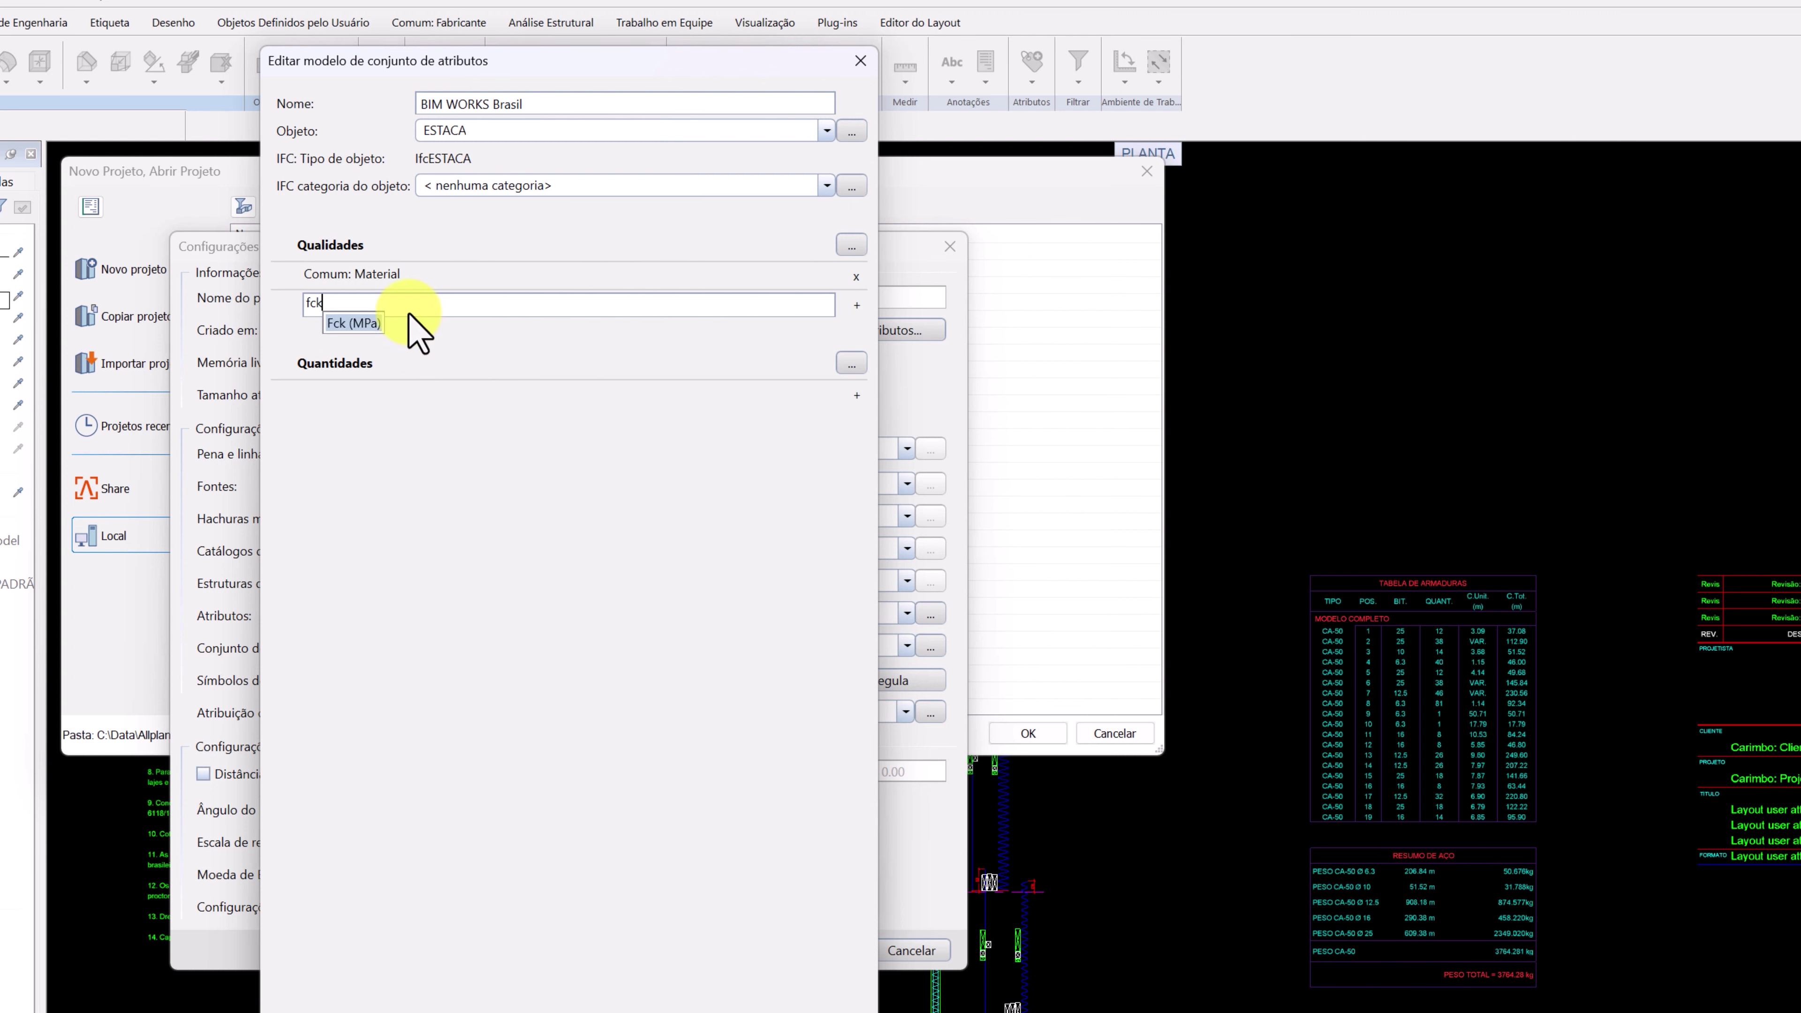
pyautogui.click(362, 323)
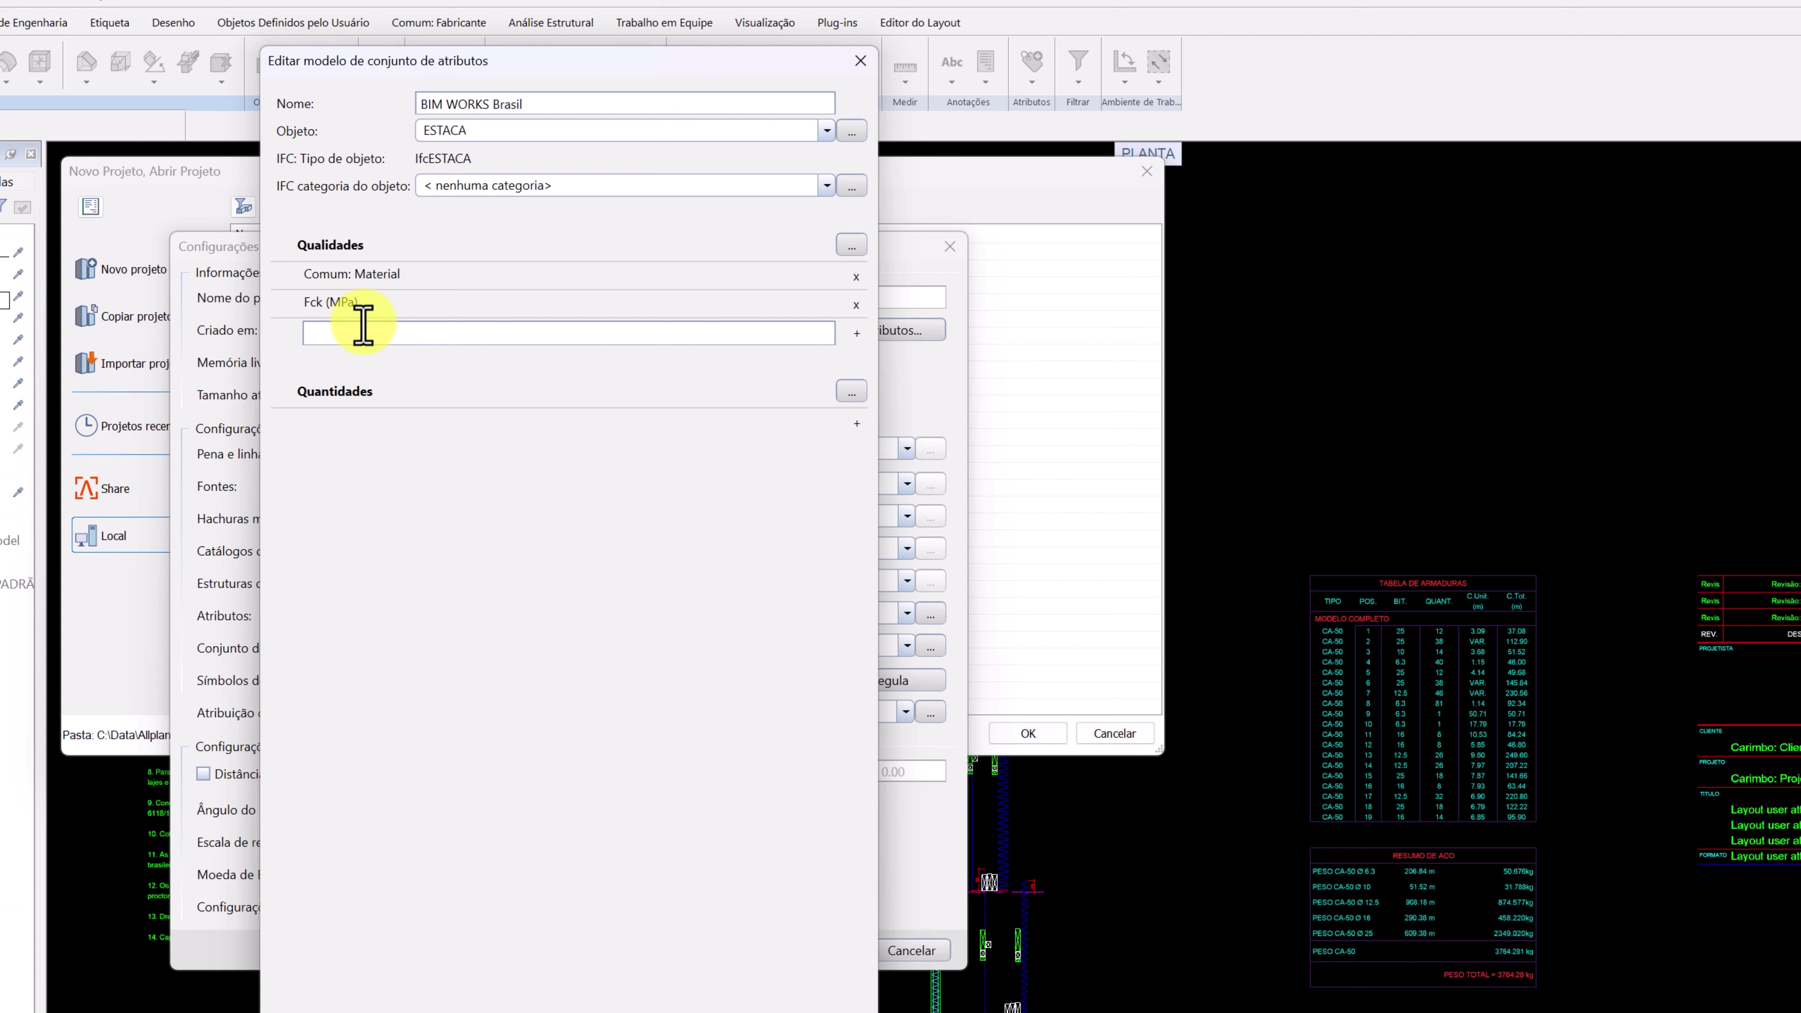
pyautogui.write('fator')
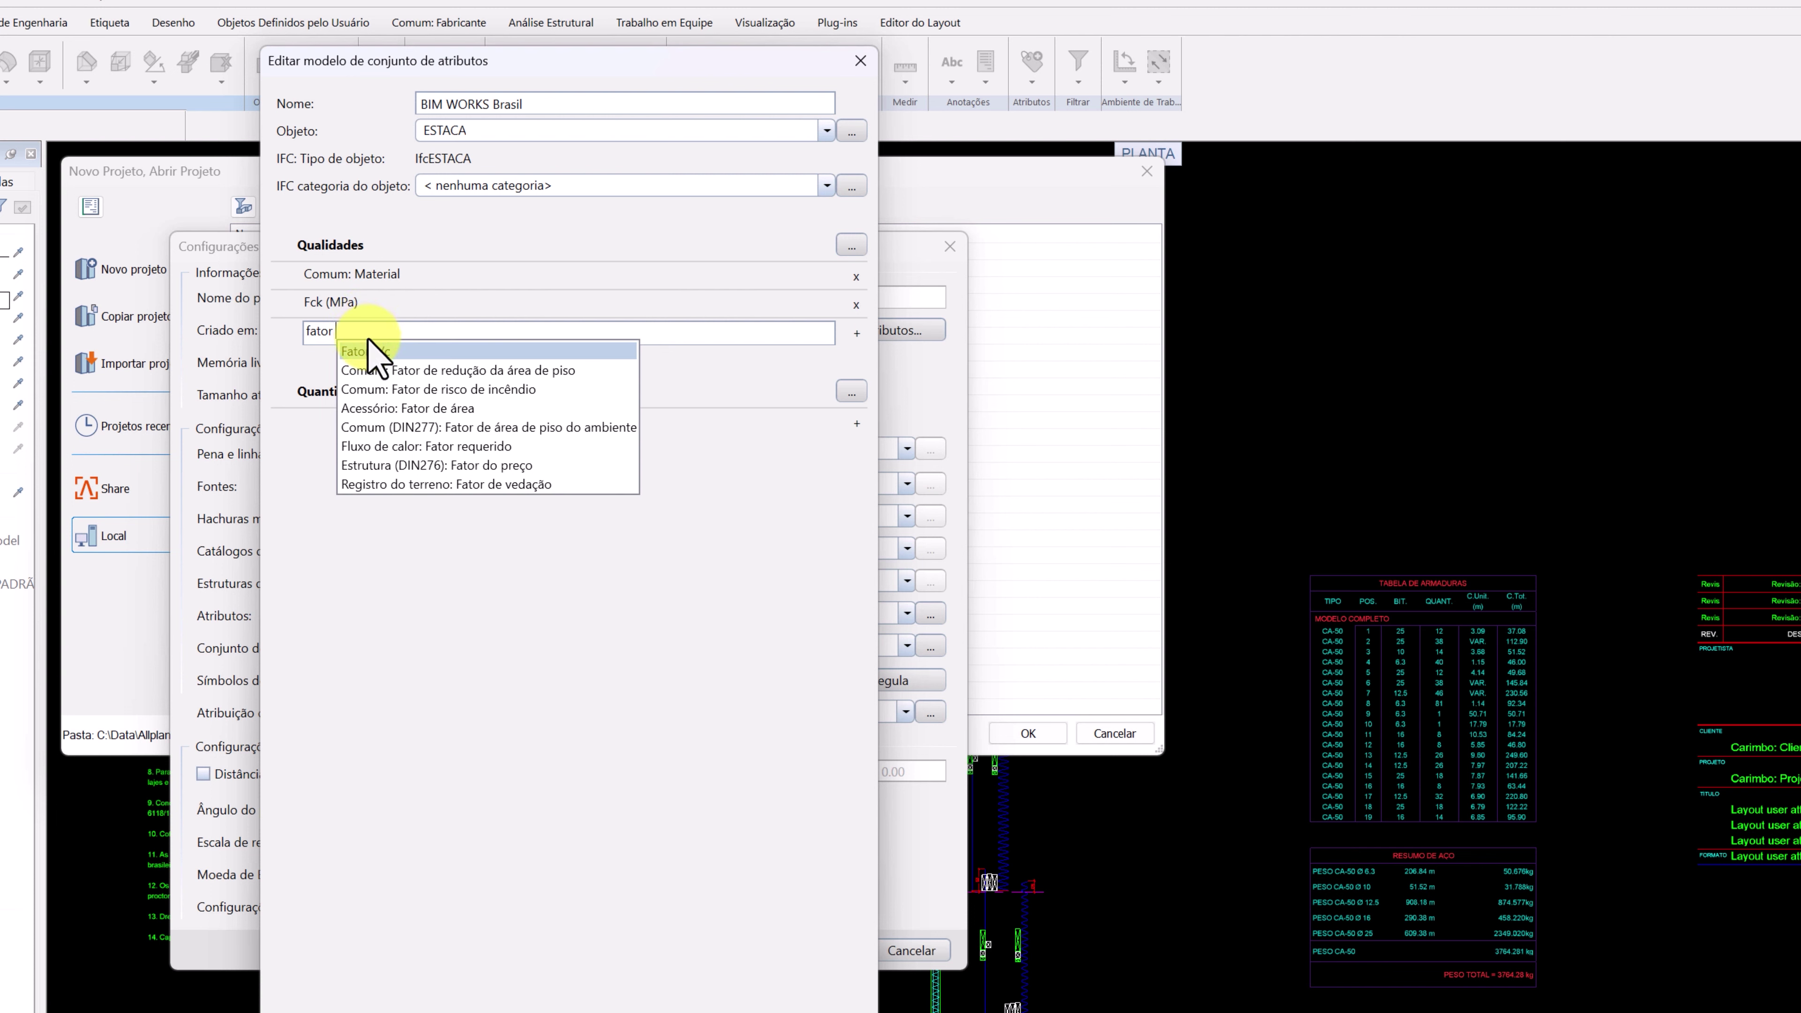
pyautogui.click(370, 350)
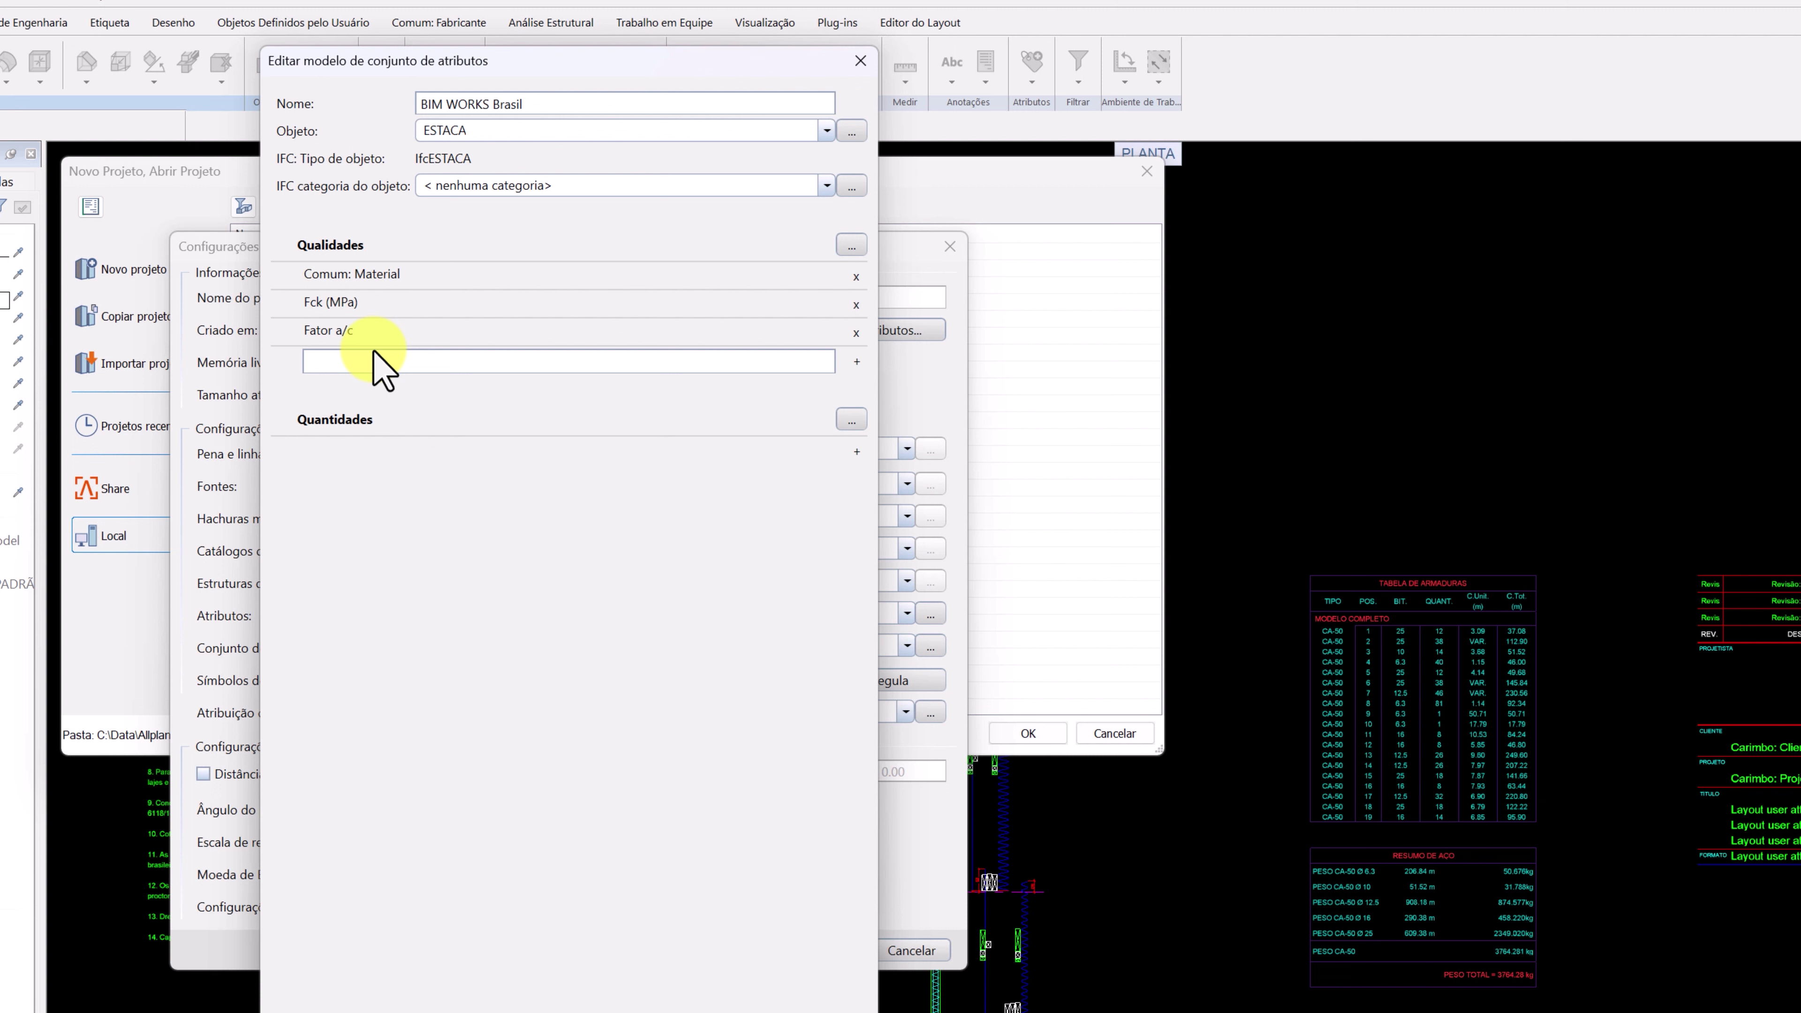
# Extend the Qualidades group with the attributes Descrição, Especificação, Identificação and Fabricante
pyautogui.write('desc')
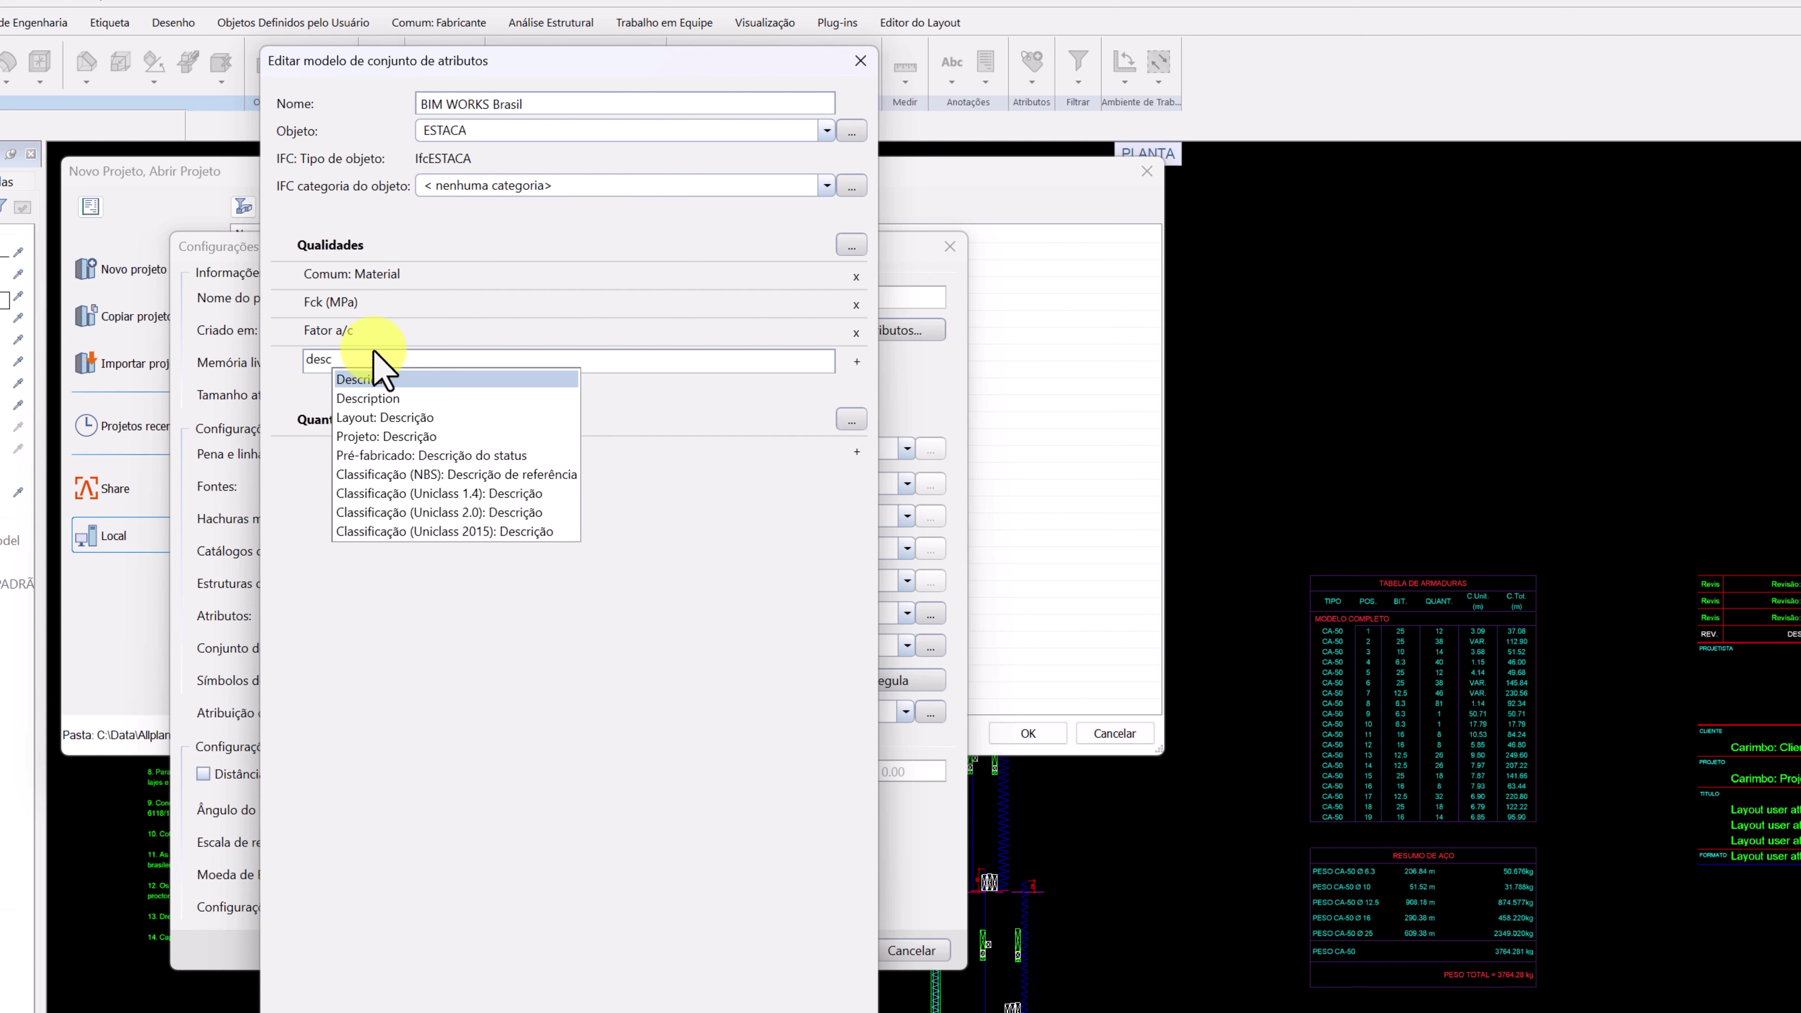
pyautogui.click(384, 379)
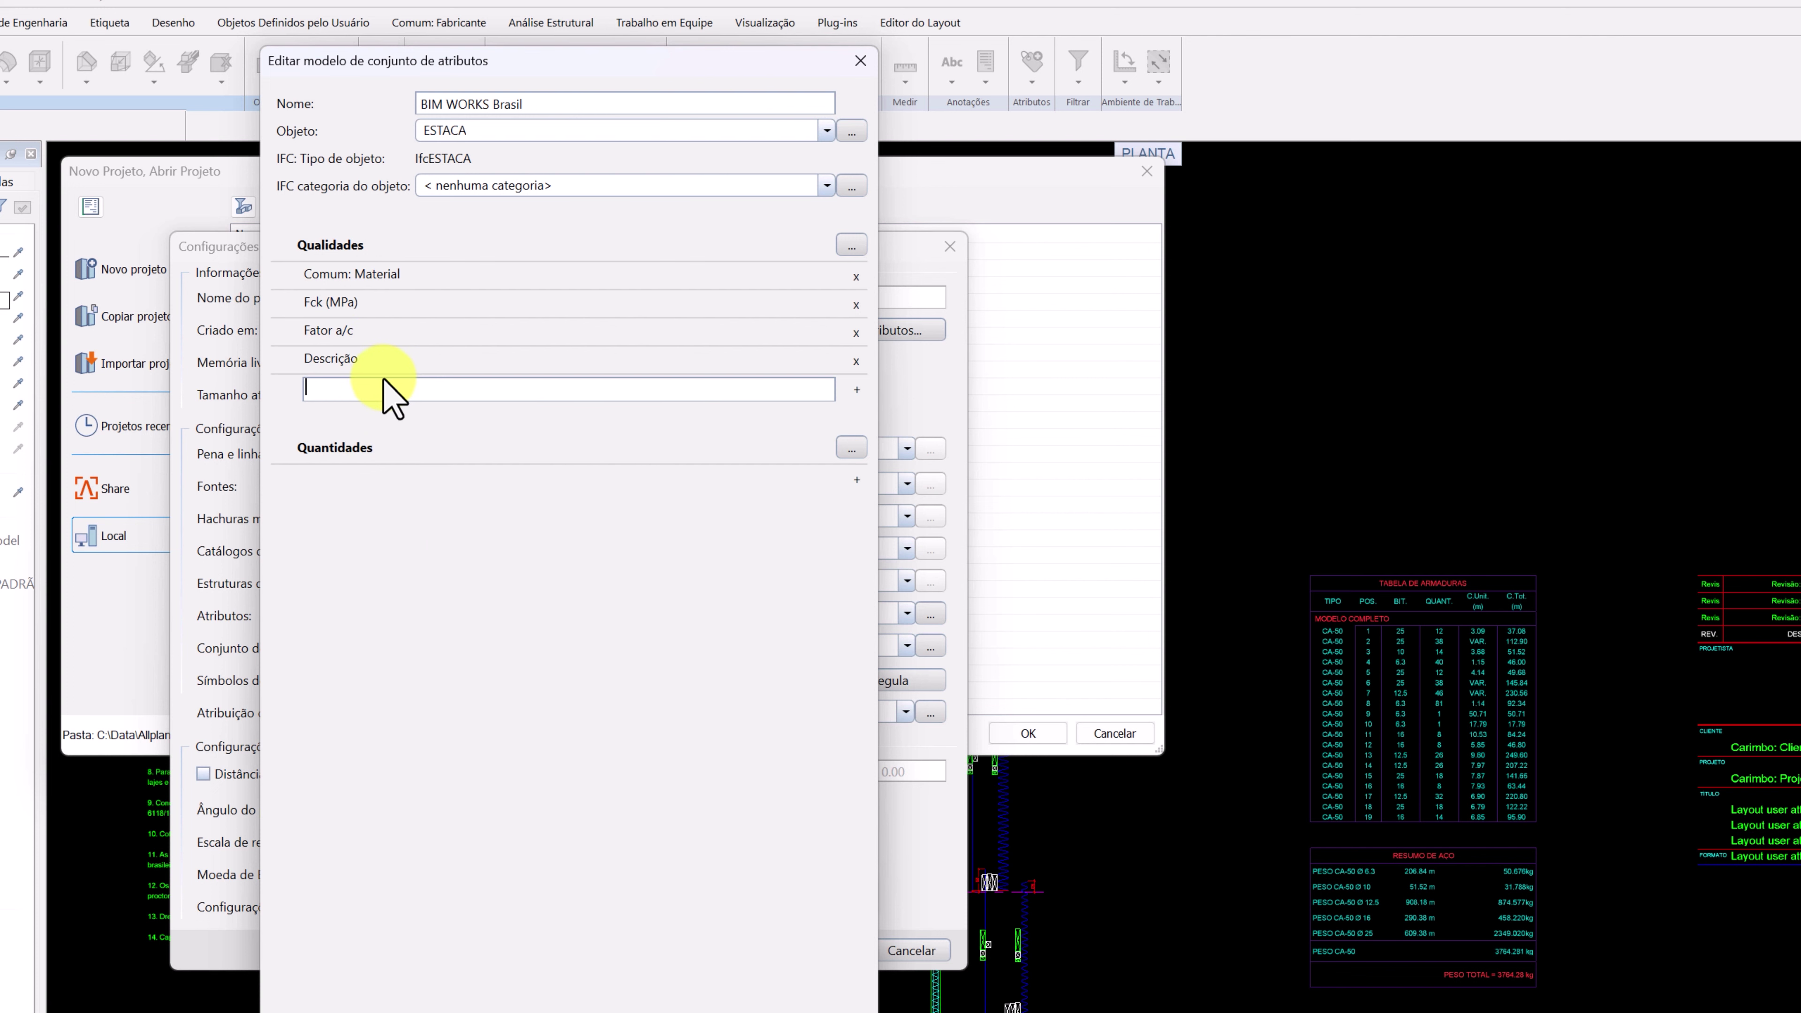
pyautogui.write('espe')
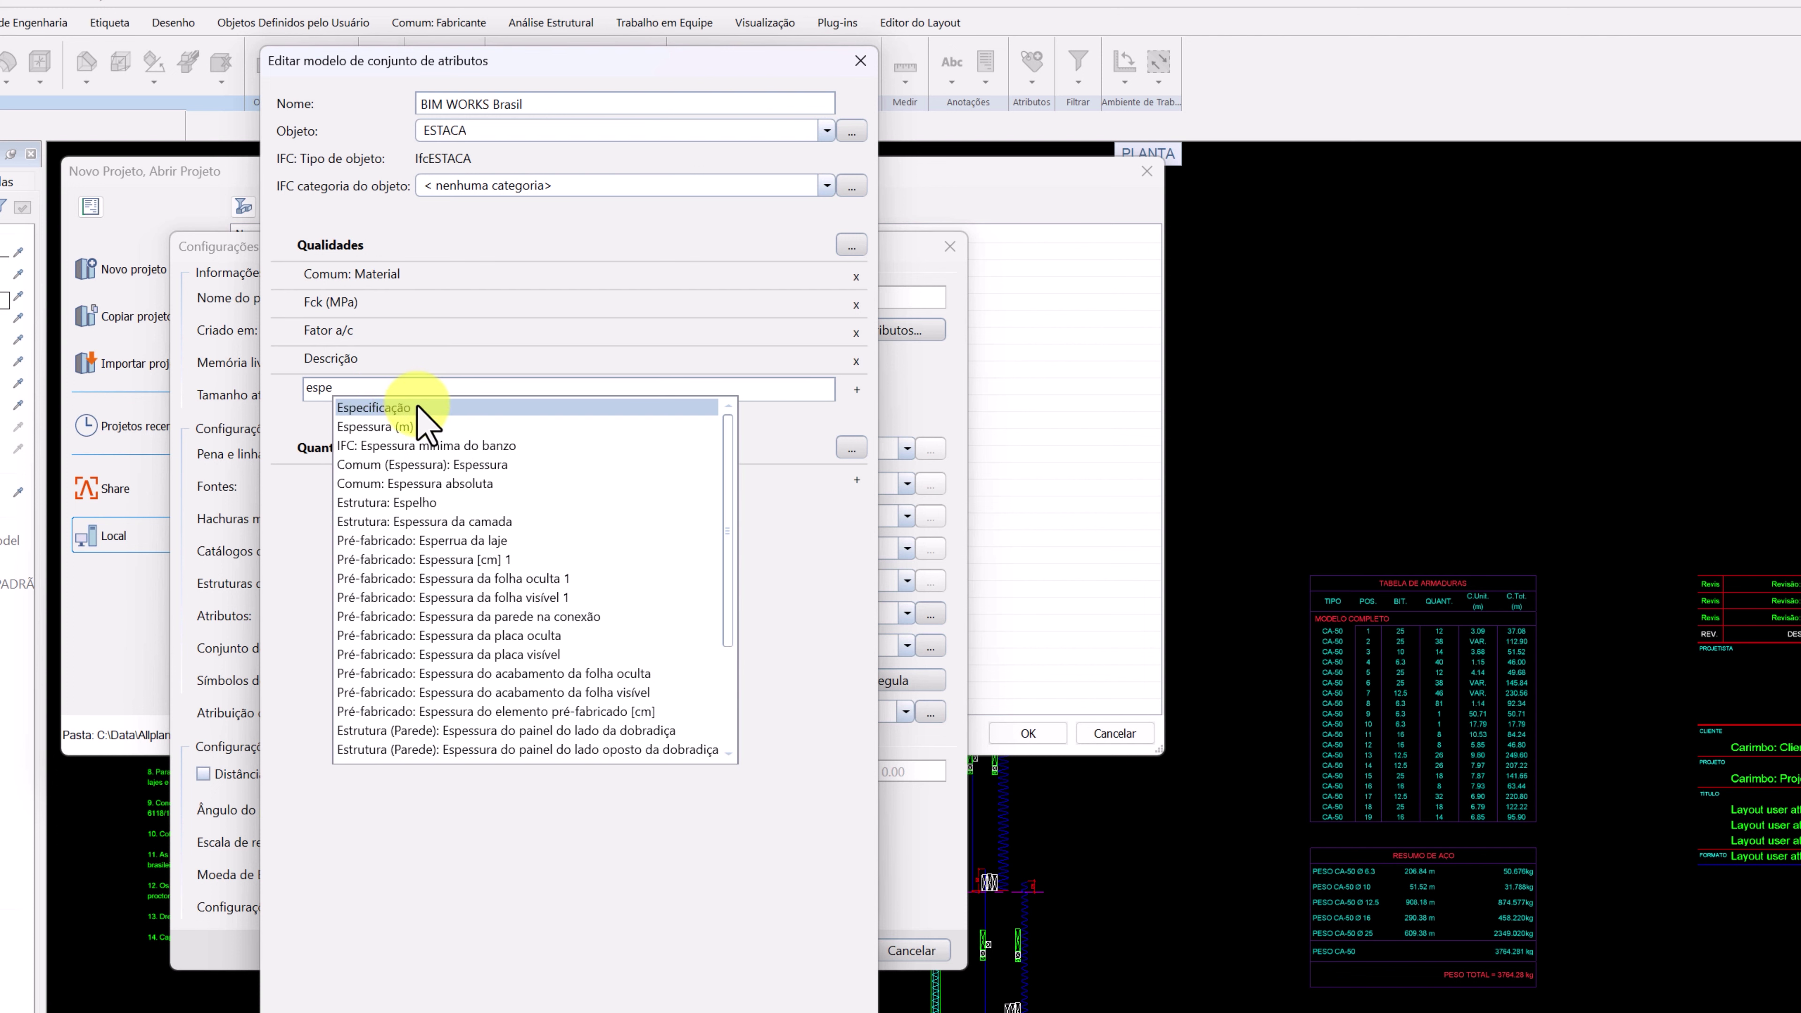
pyautogui.click(417, 408)
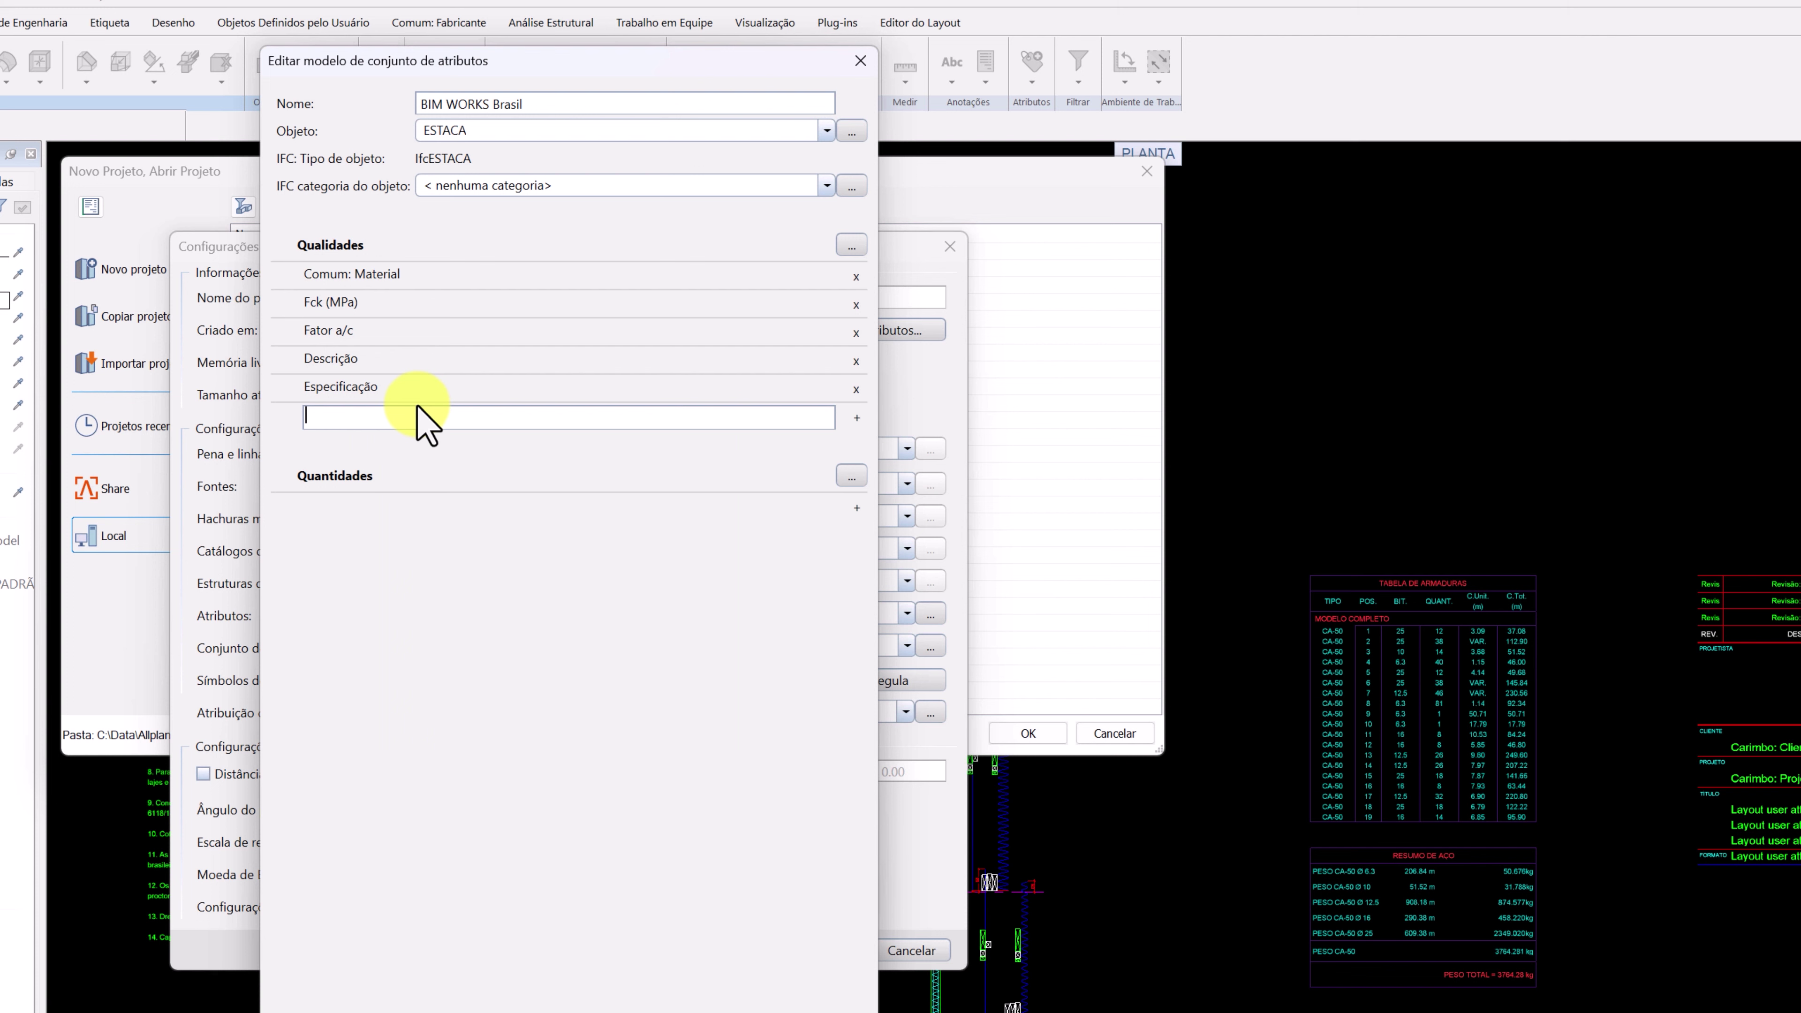
pyautogui.write('identi')
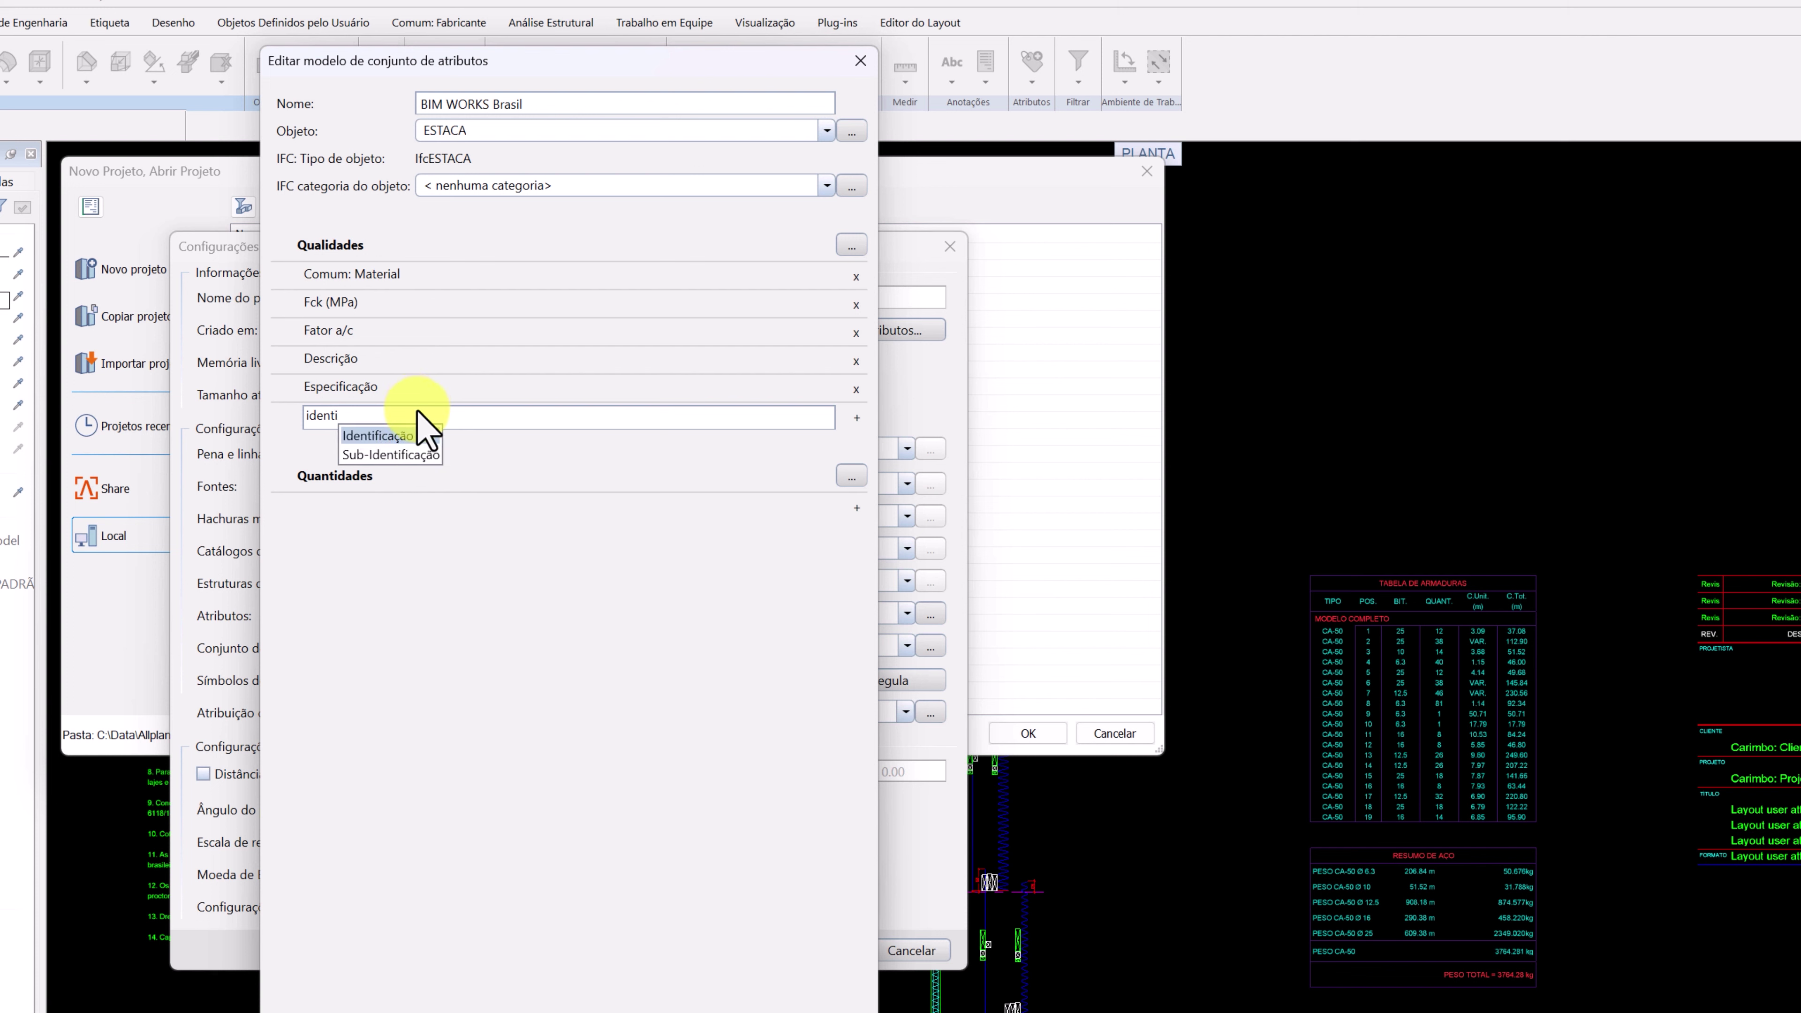
pyautogui.click(400, 435)
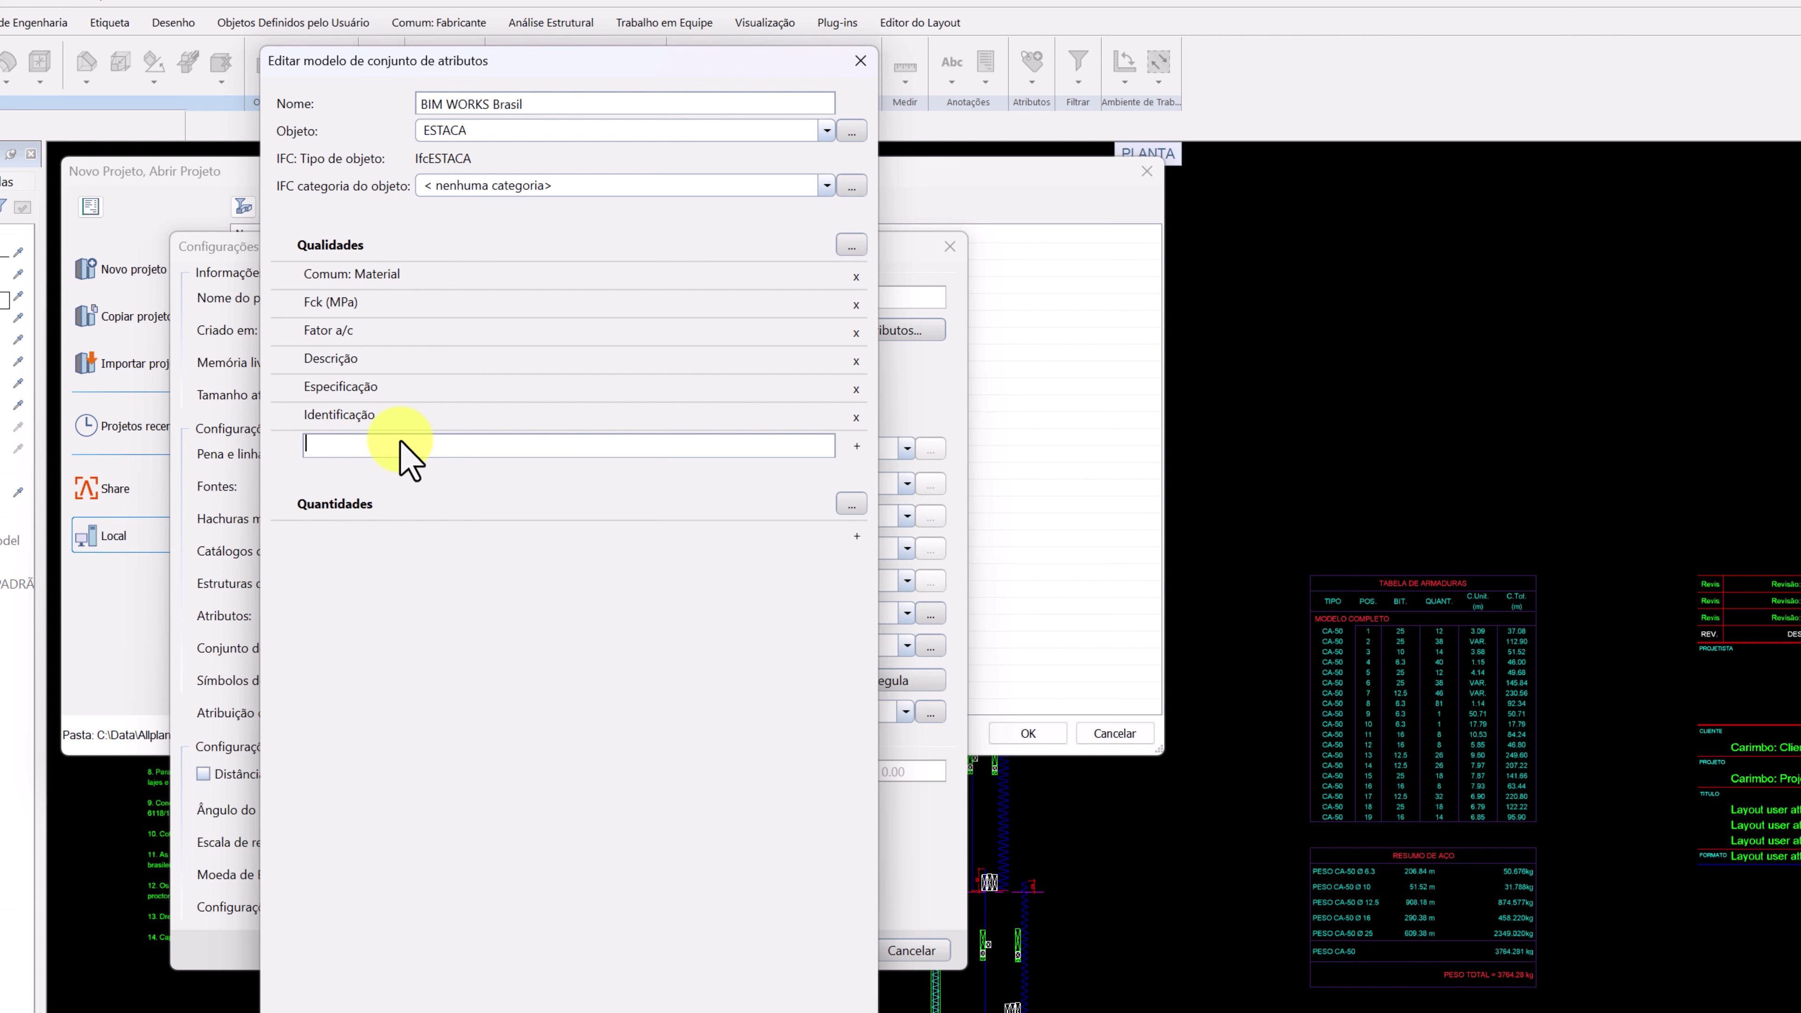
pyautogui.write('fabr')
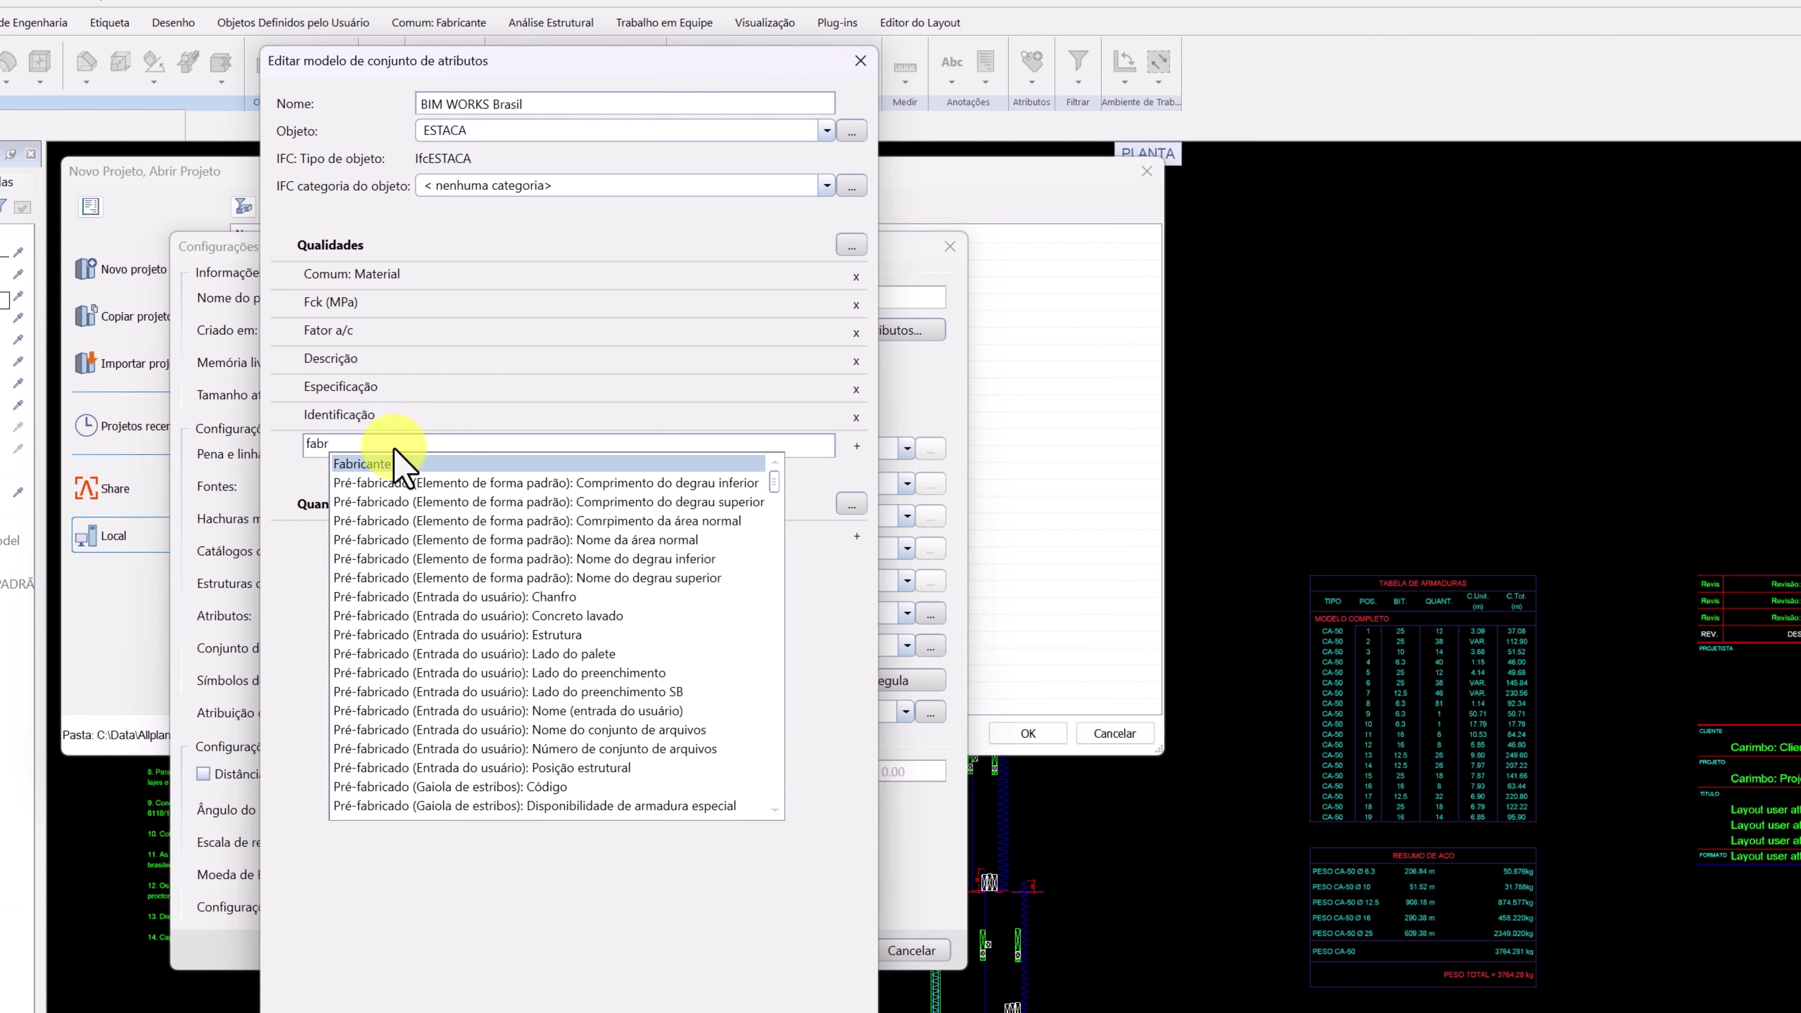
pyautogui.click(373, 465)
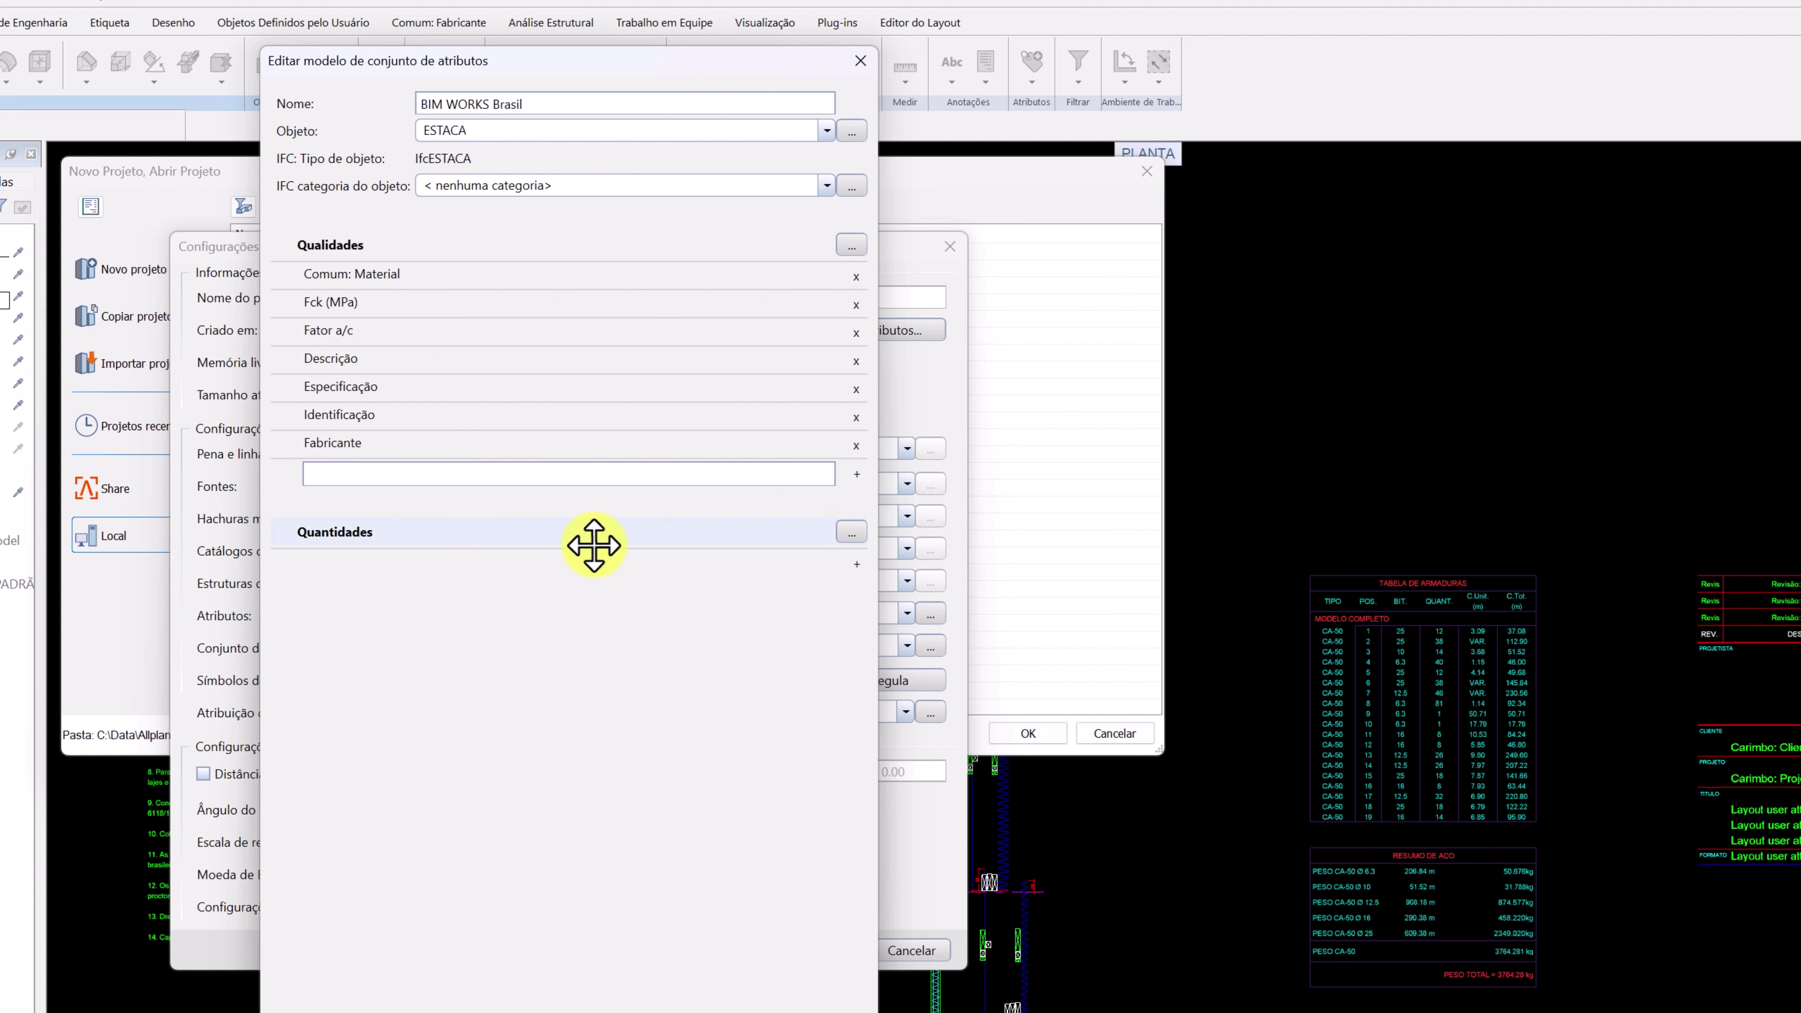
# Add the attributes Volume de concreto and Unidade to the Quantidades group
pyautogui.click(857, 564)
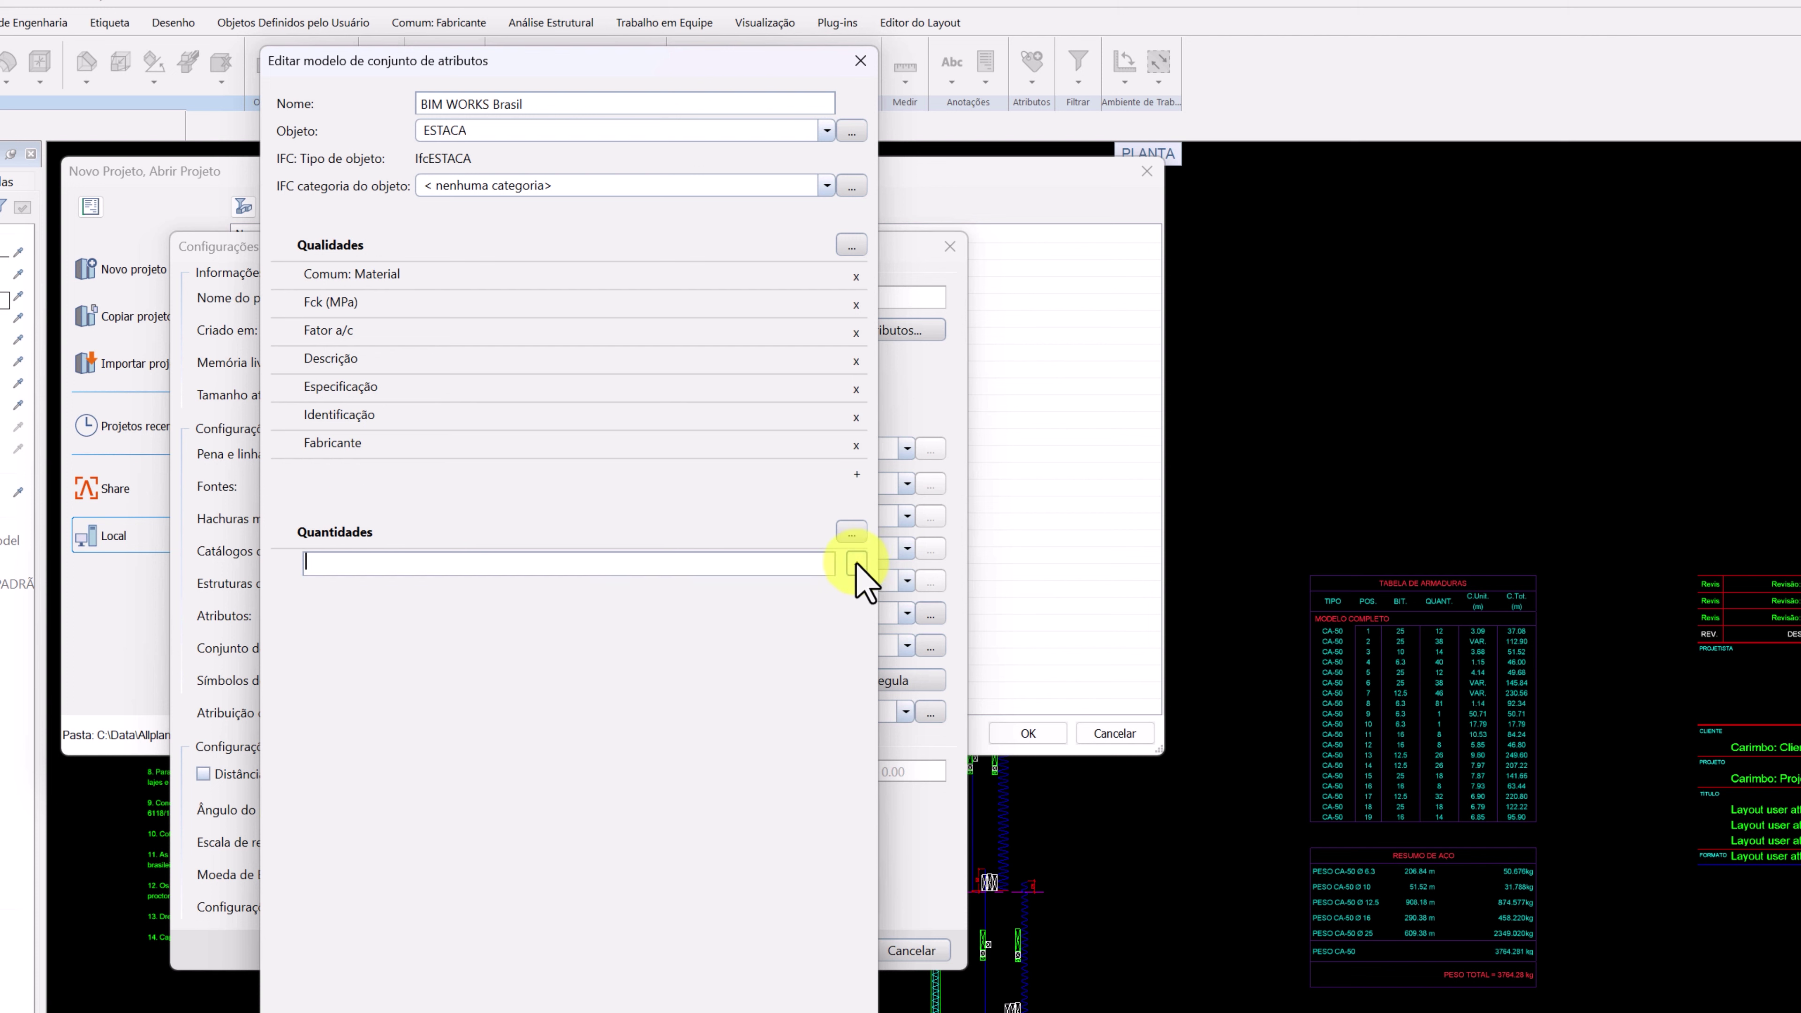
pyautogui.write('volu')
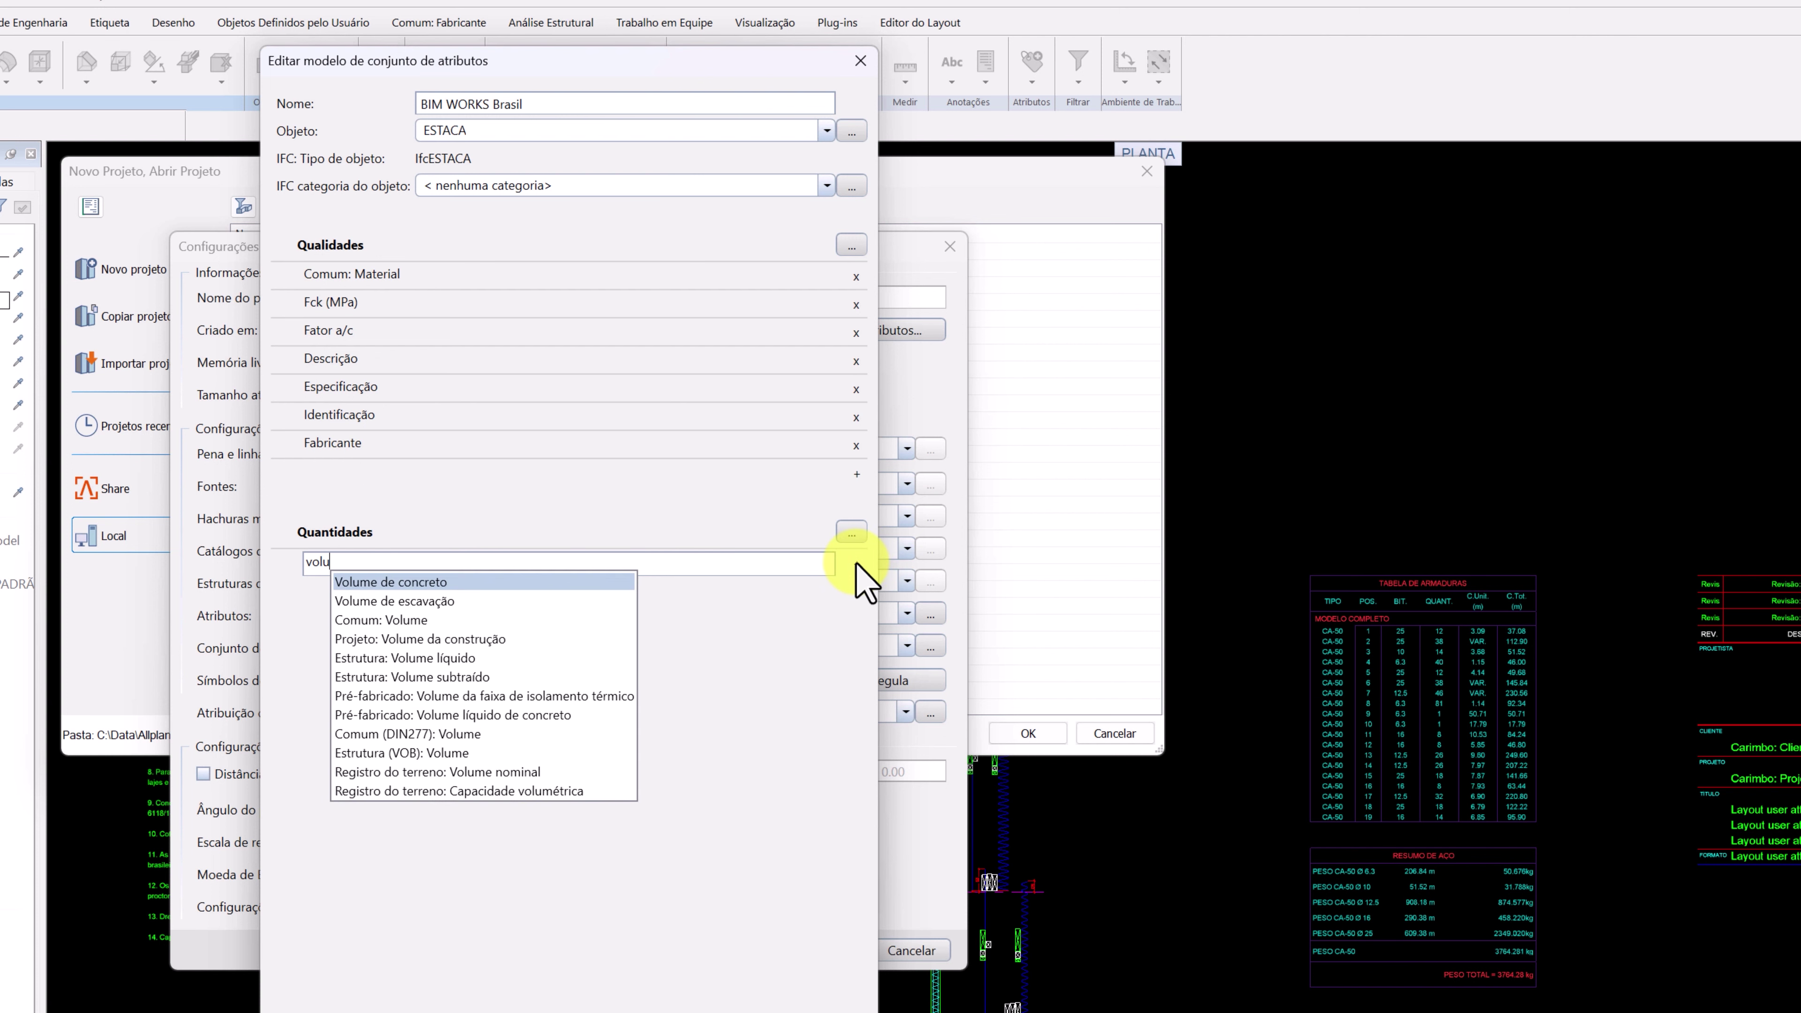
pyautogui.click(603, 583)
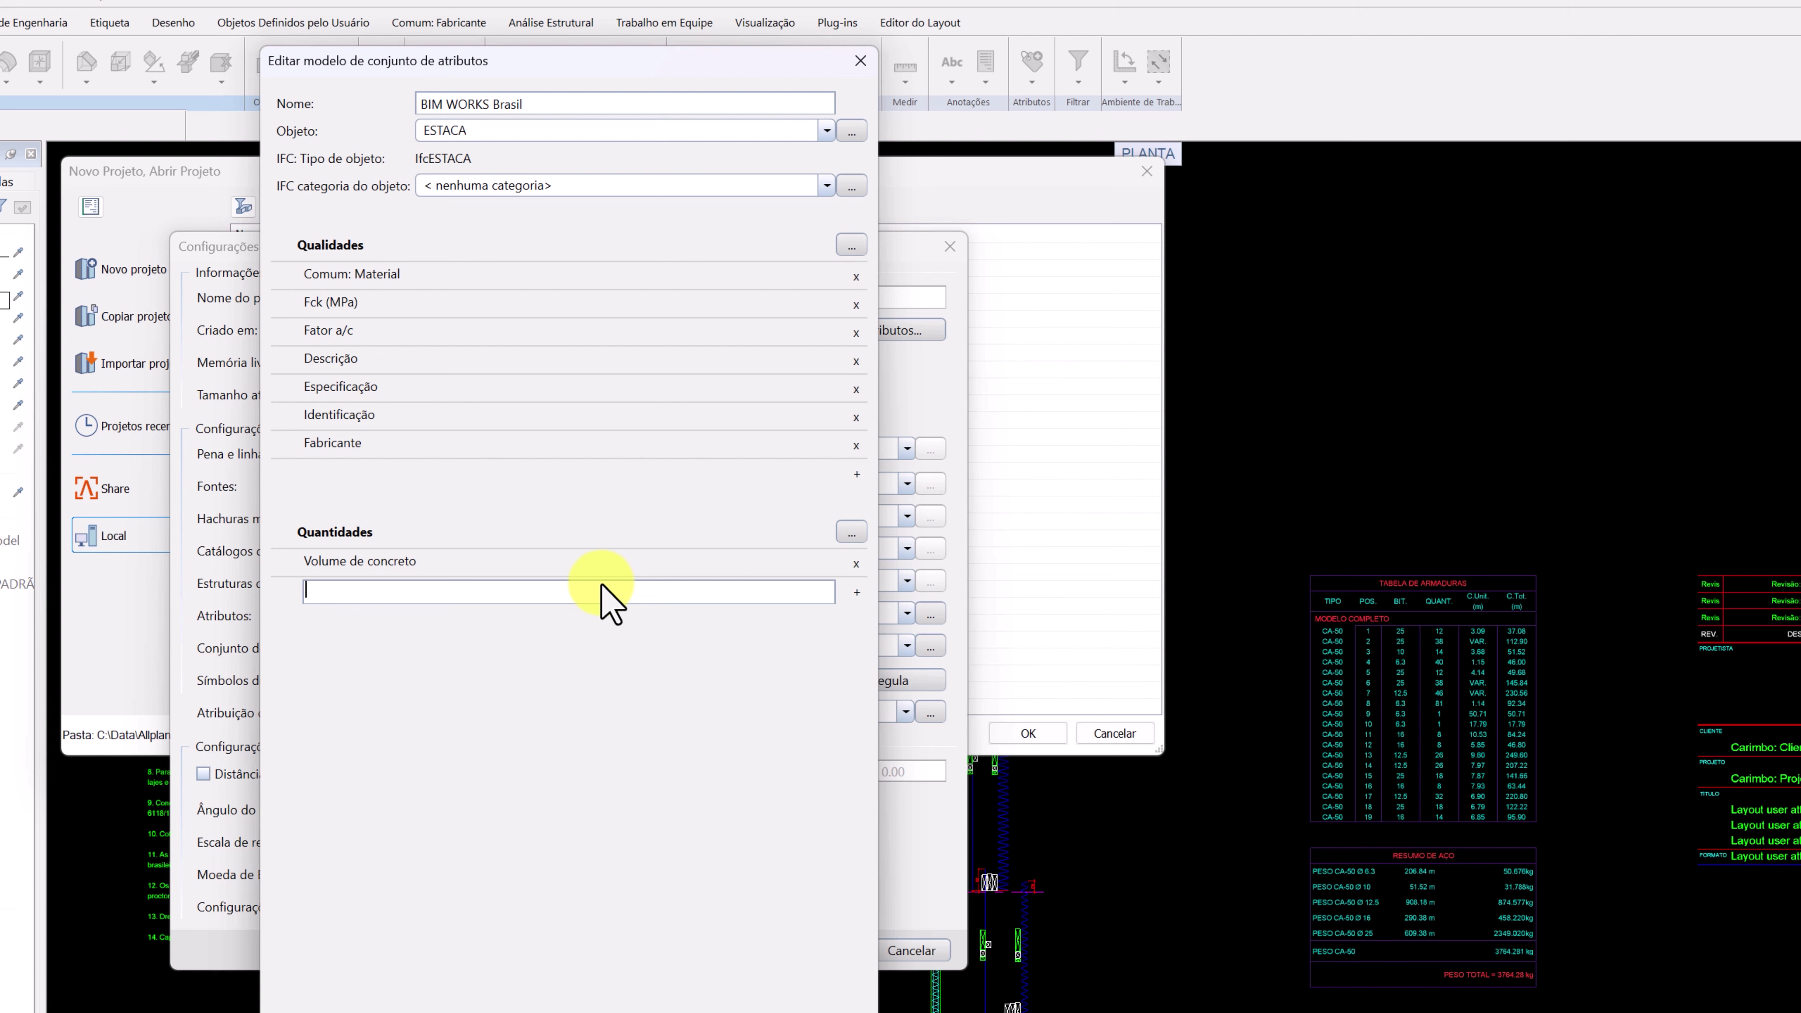
pyautogui.write('uni')
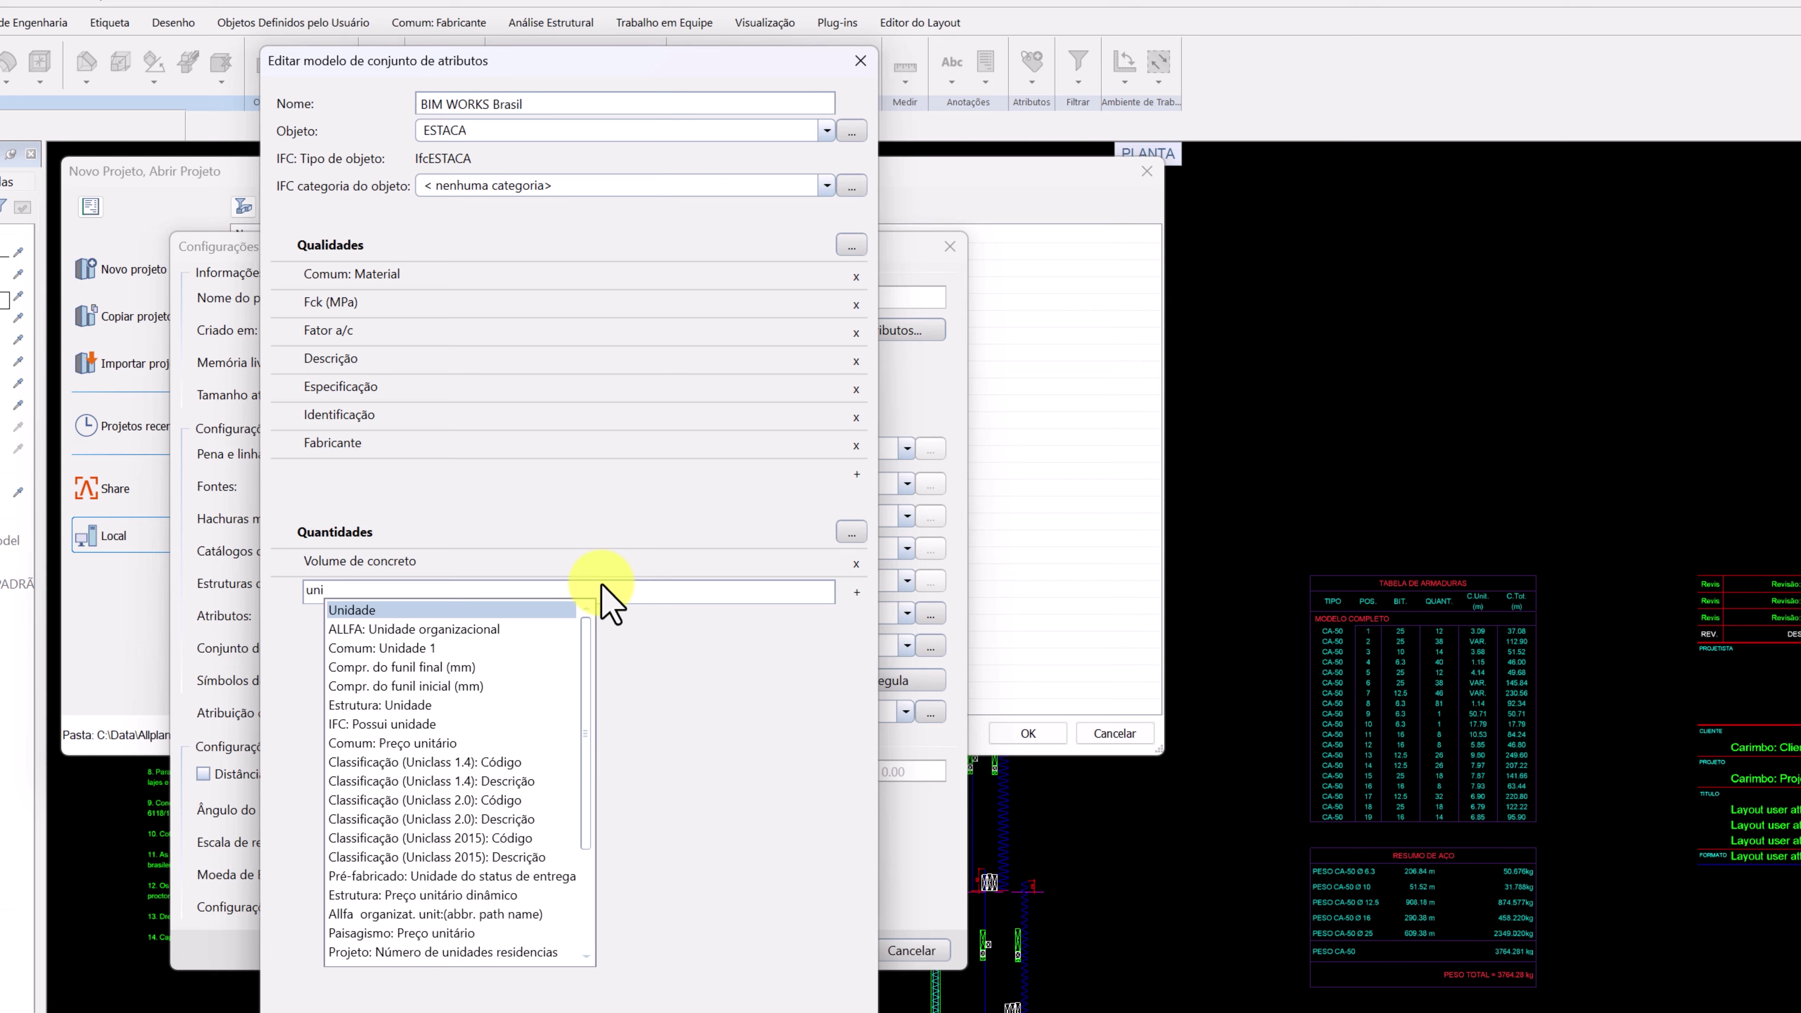
pyautogui.click(543, 610)
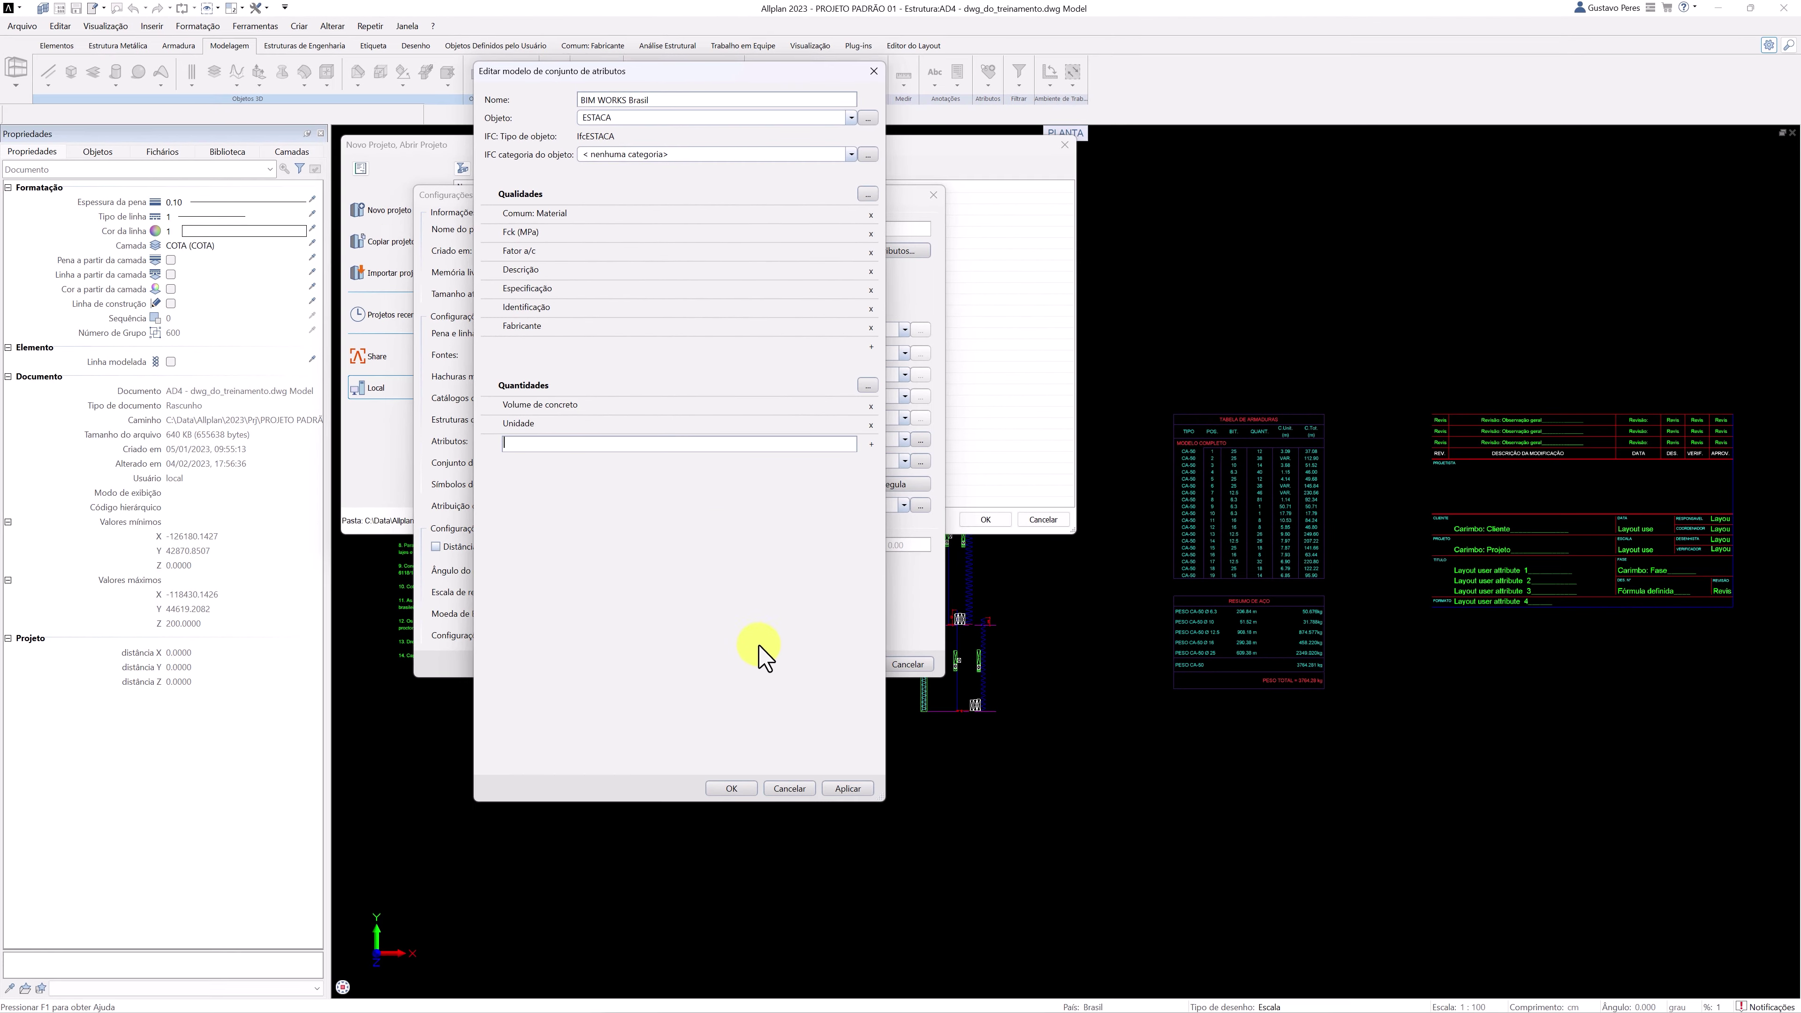
# Save the BIM WORKS Brasil attribute set, confirm the project settings and open PROJETO PADRÃO 01
pyautogui.click(737, 790)
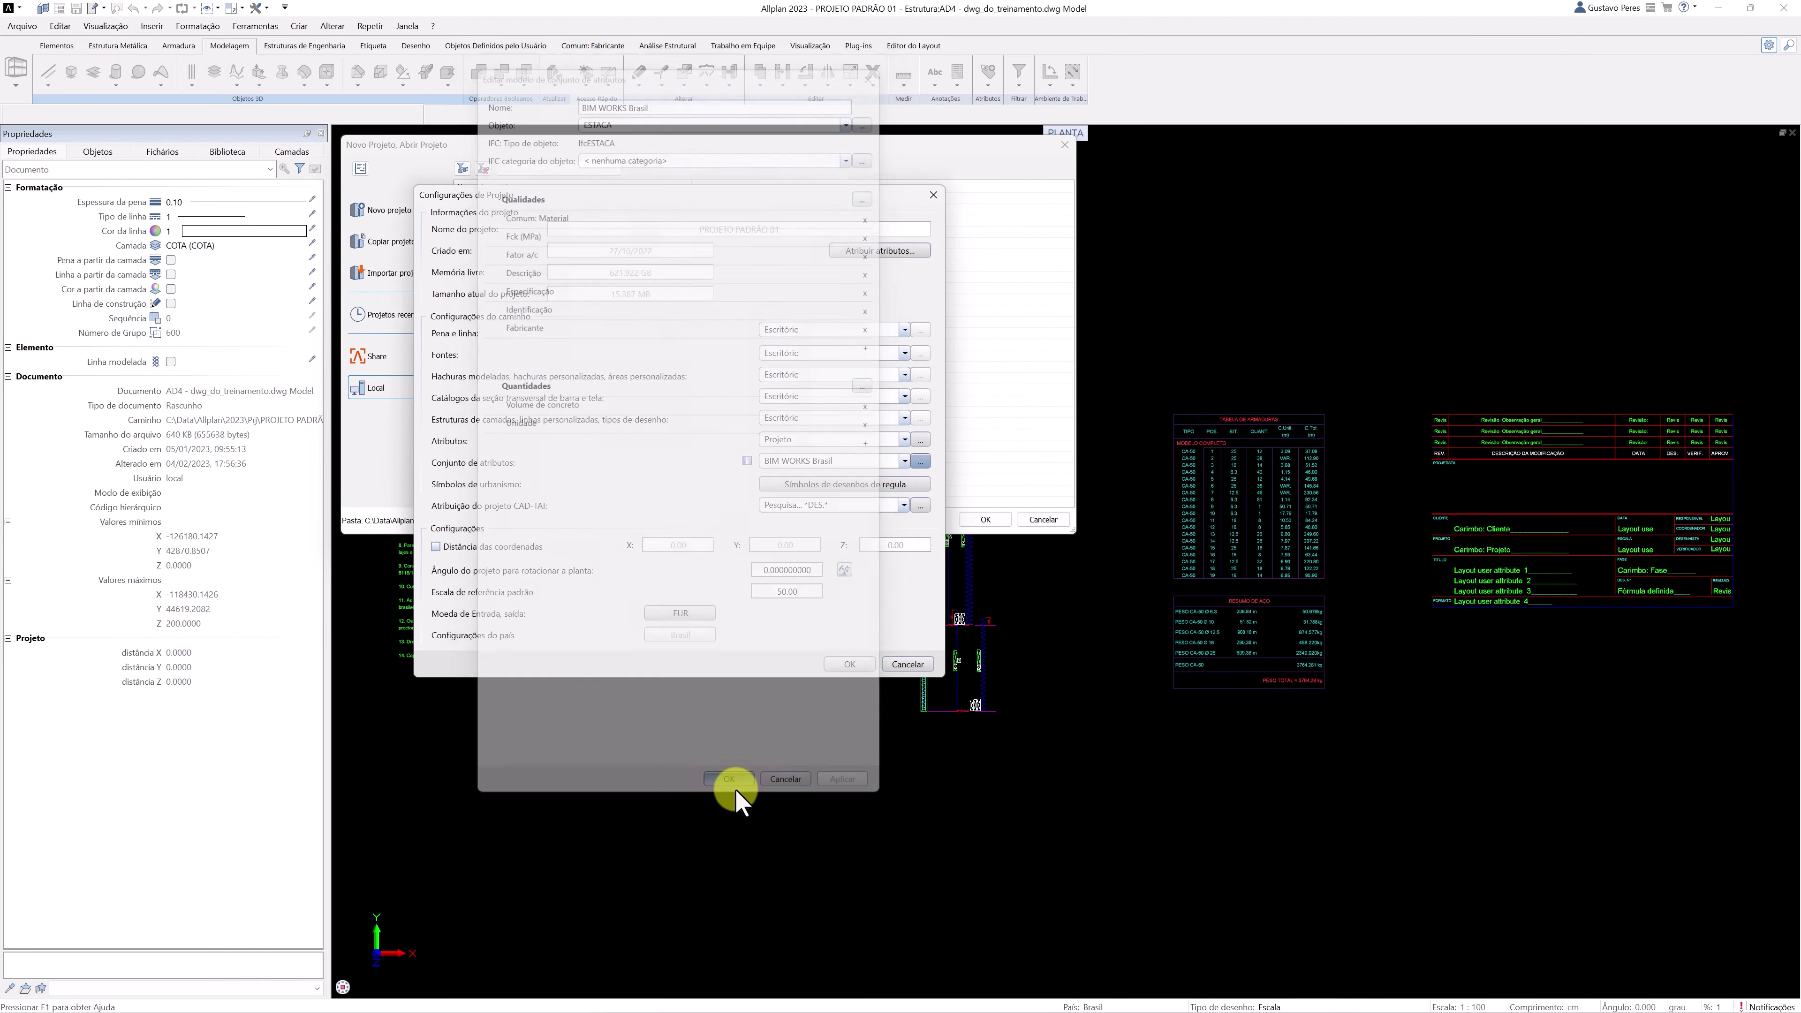
pyautogui.click(844, 666)
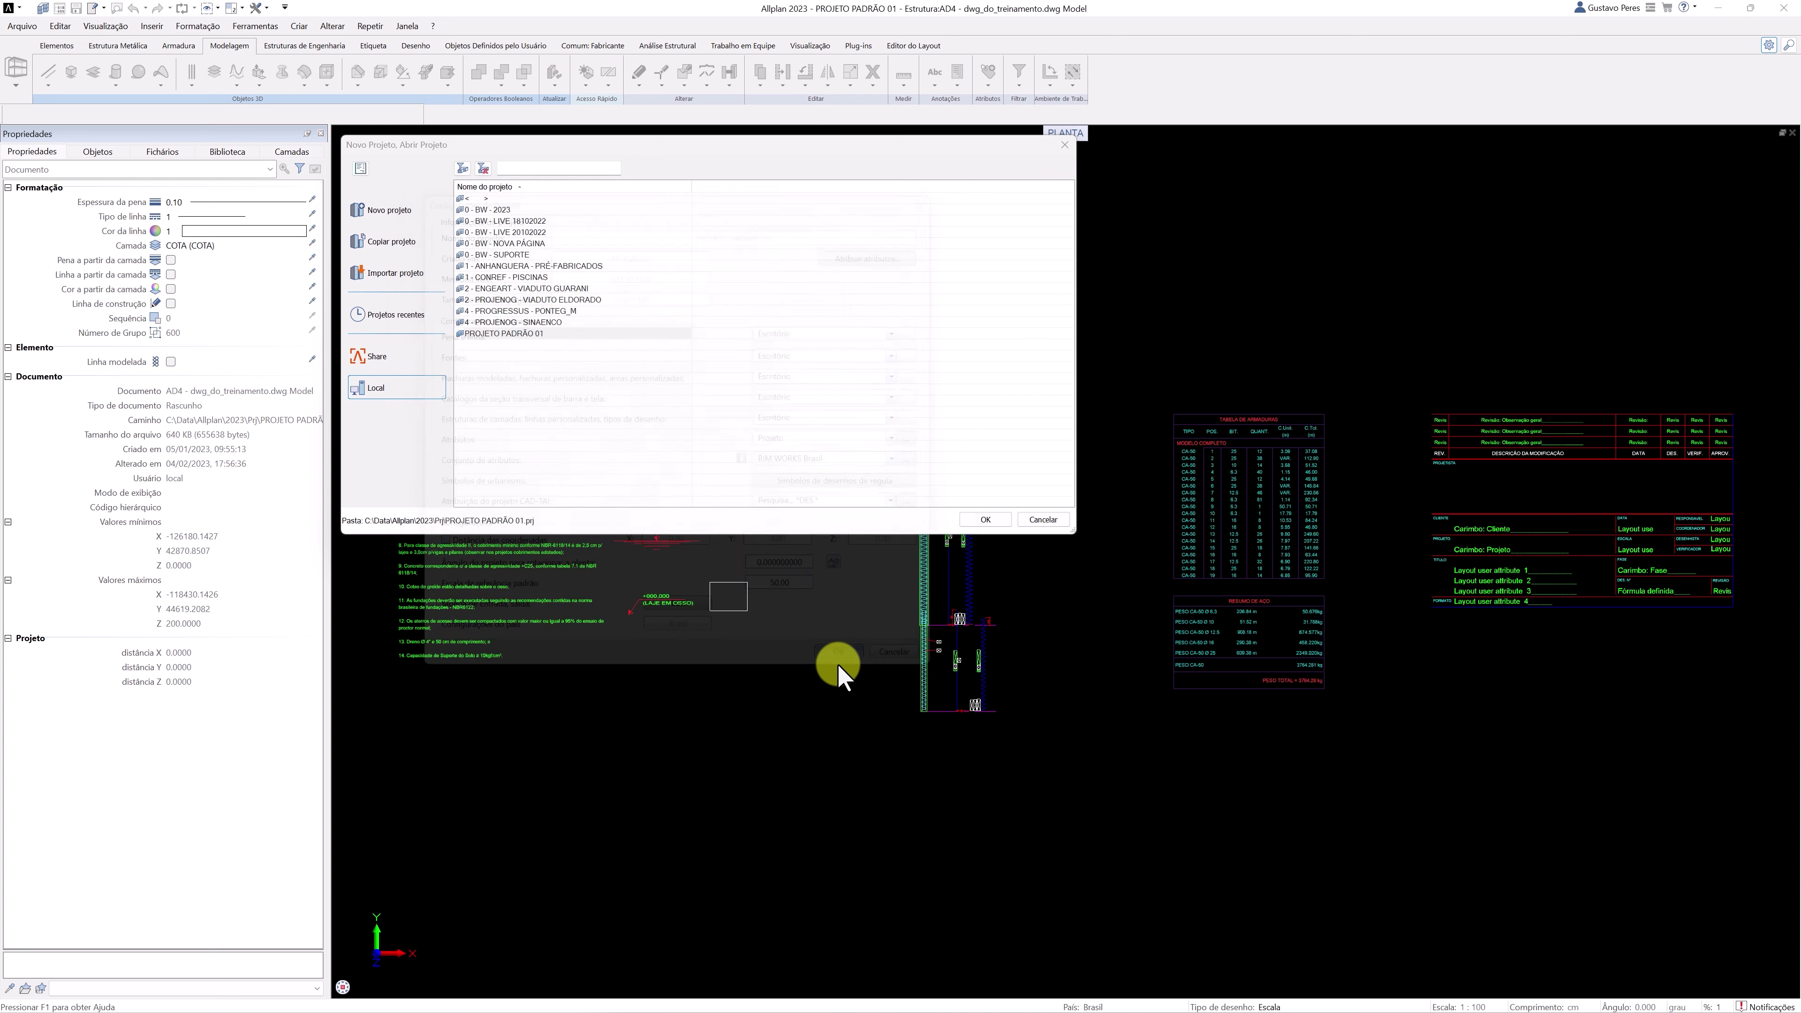
pyautogui.click(984, 520)
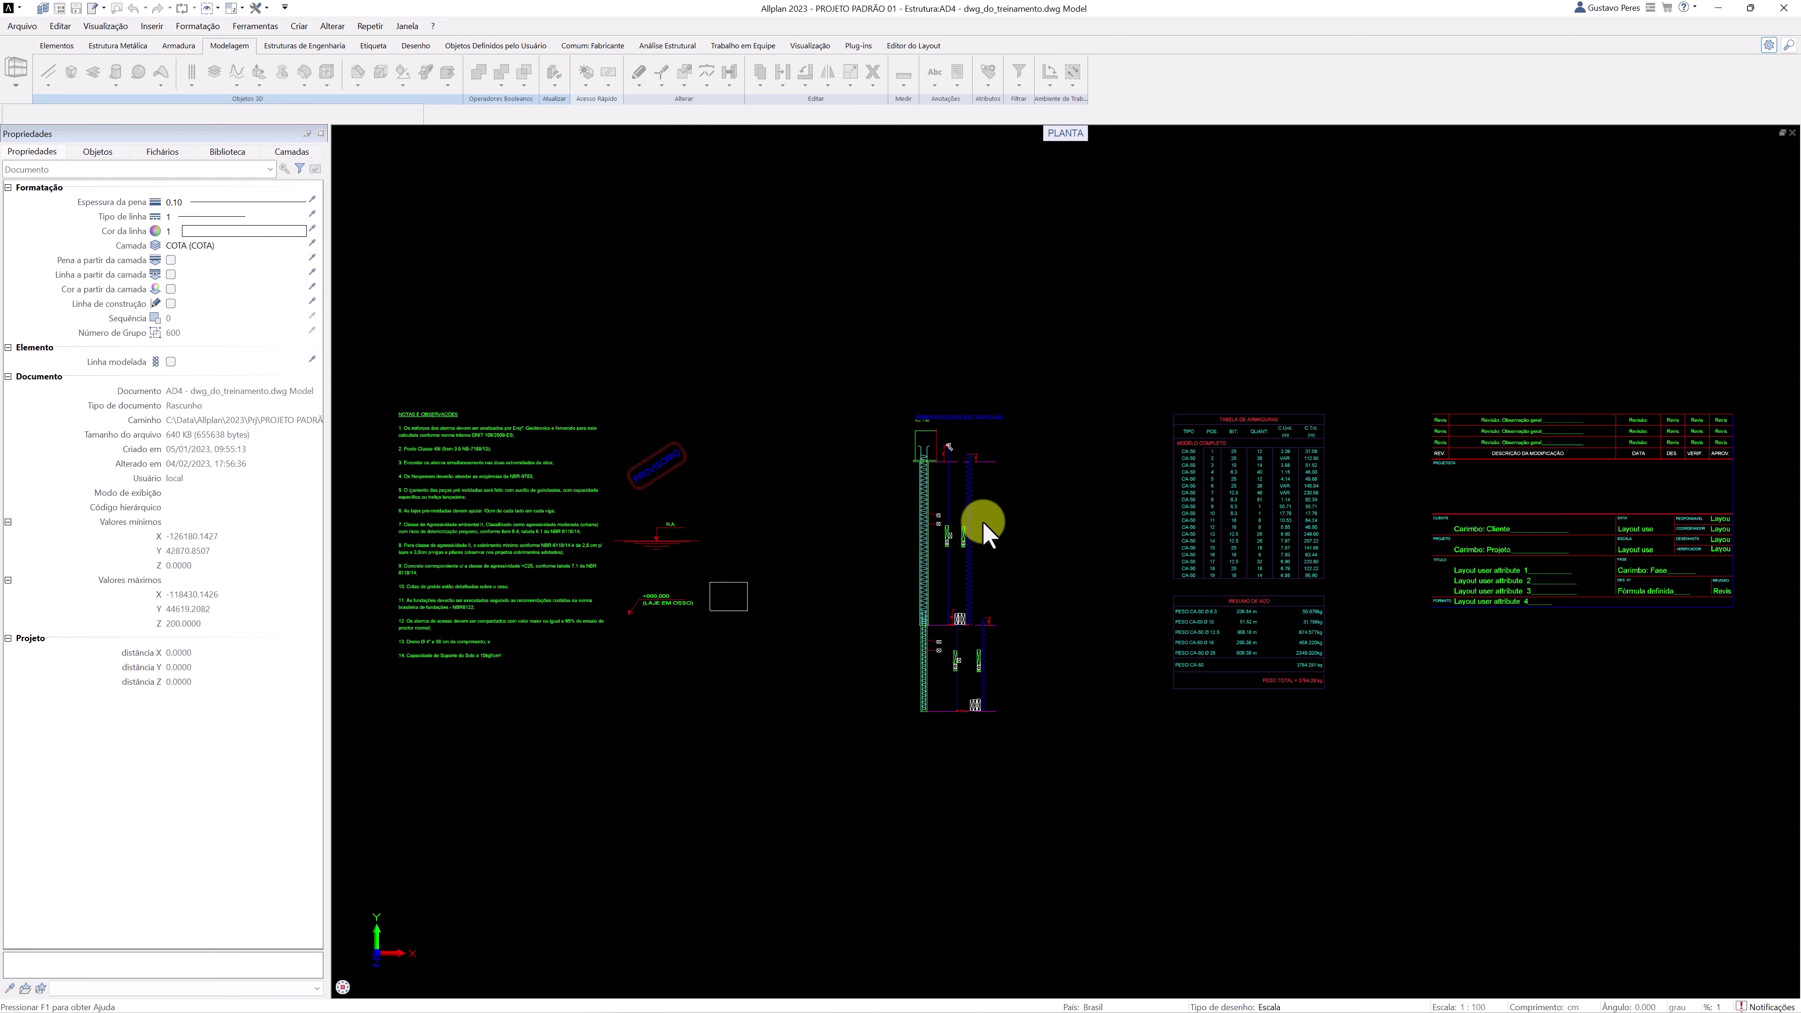
pyautogui.click(988, 84)
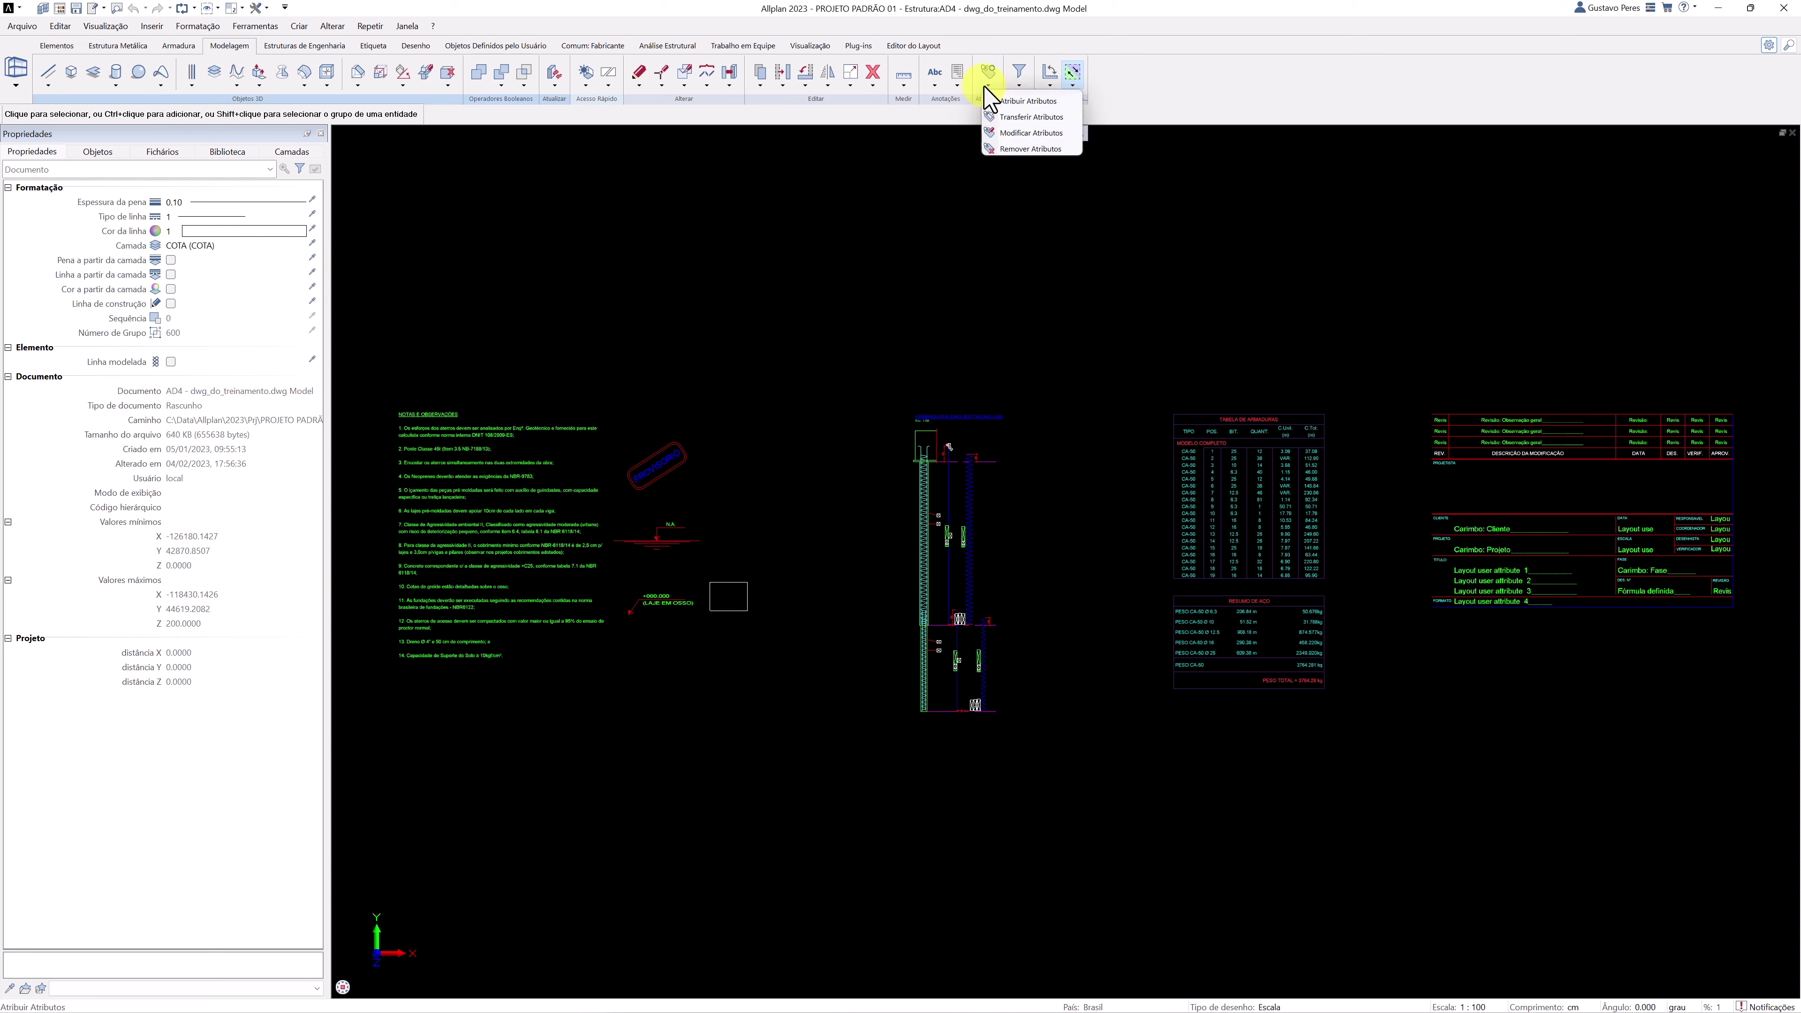
pyautogui.click(1006, 145)
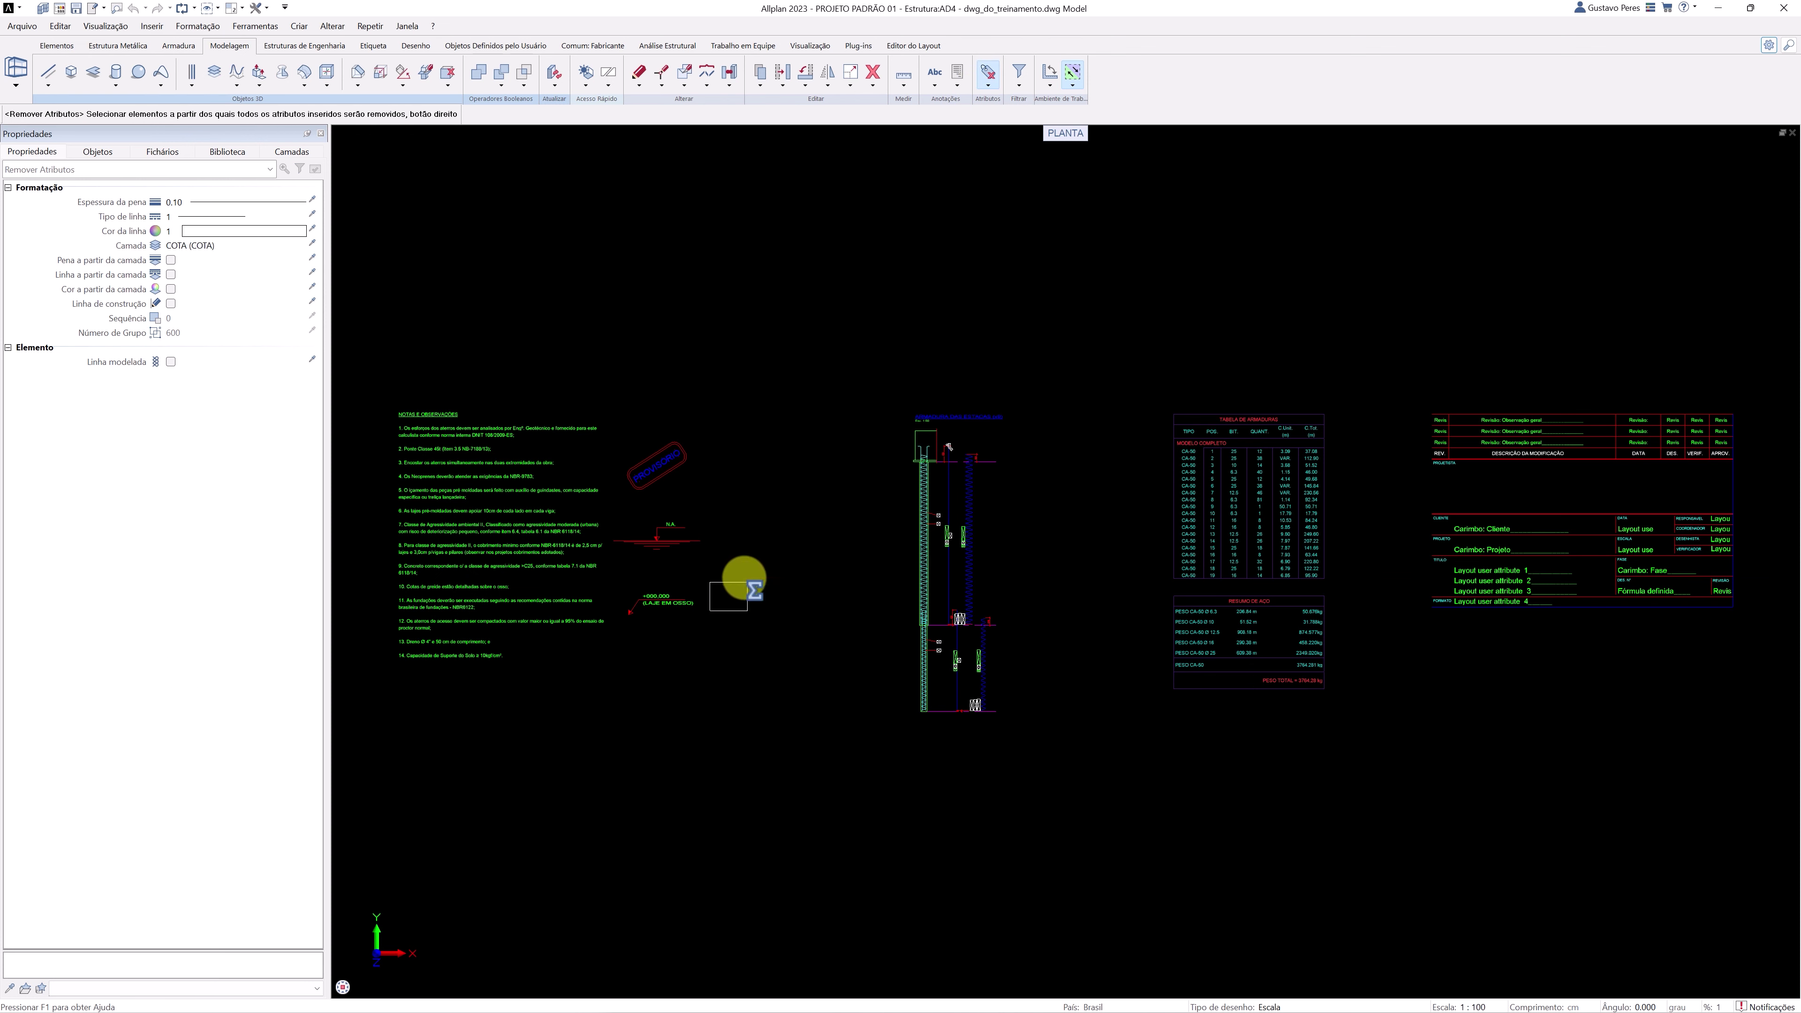
pyautogui.press('Escape')
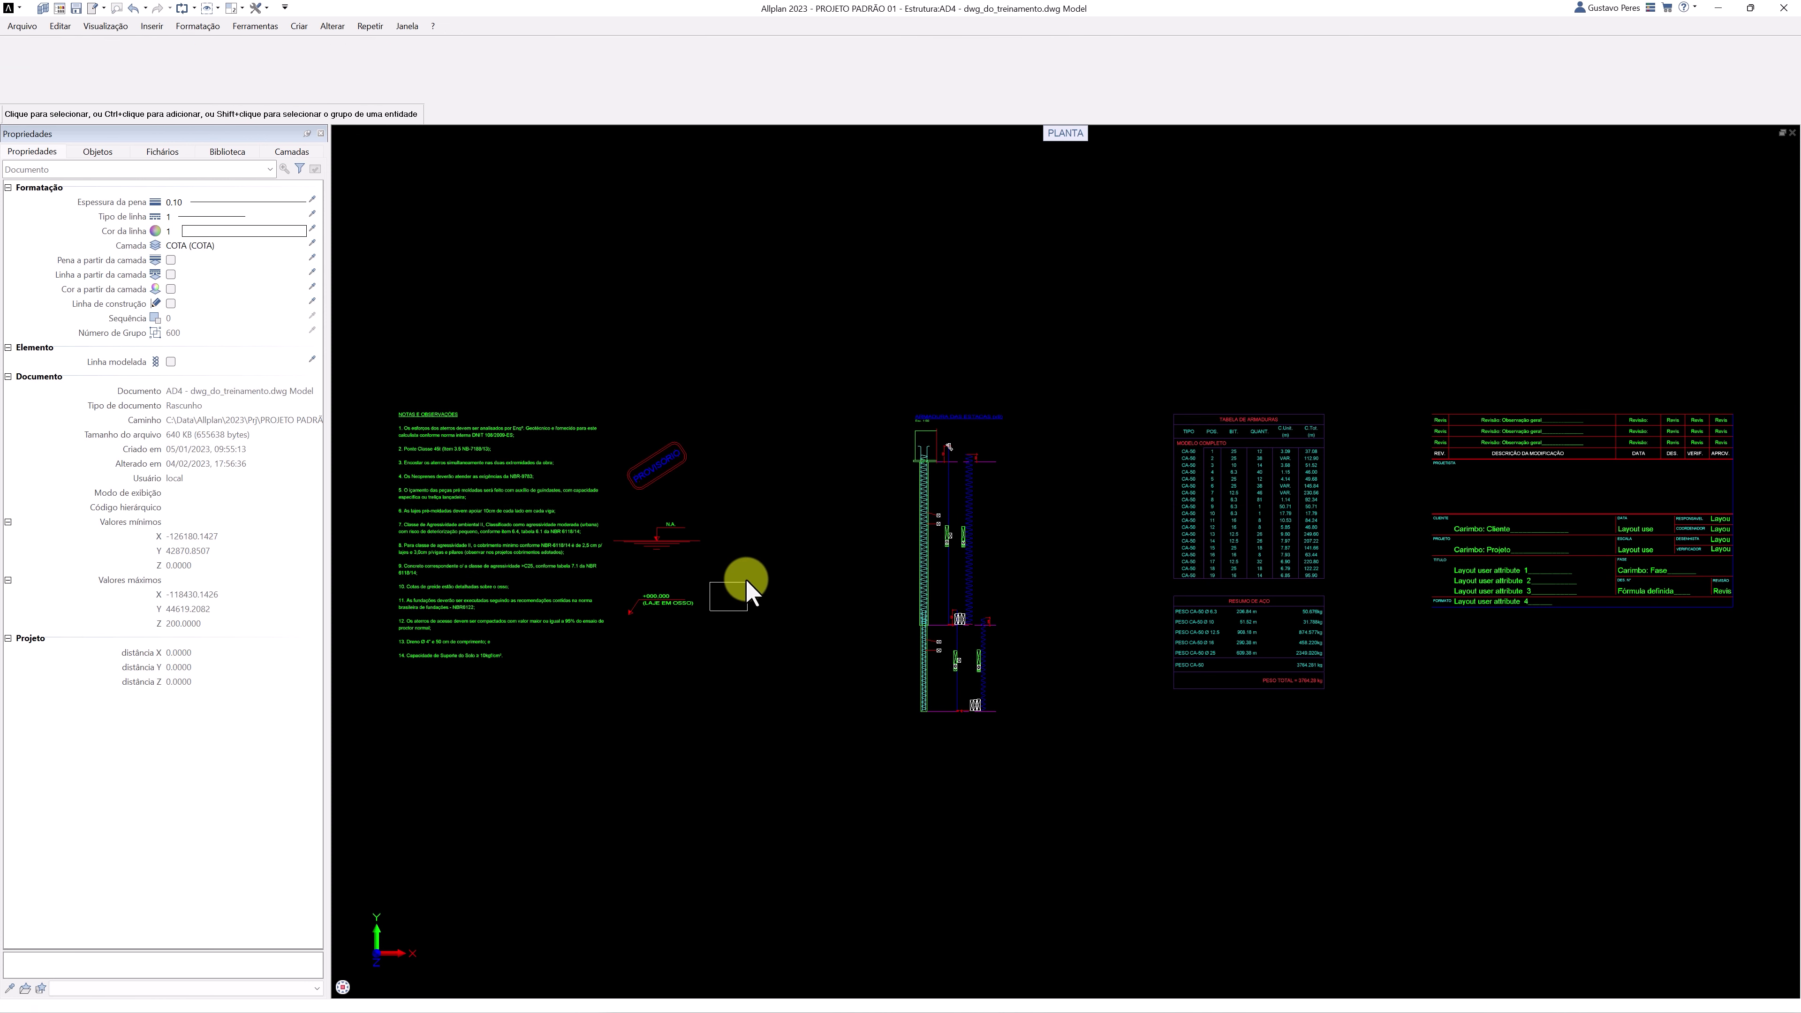
# Set the IFC object type of the 3D box beside the notes to ESTACA and deselect it
pyautogui.click(743, 598)
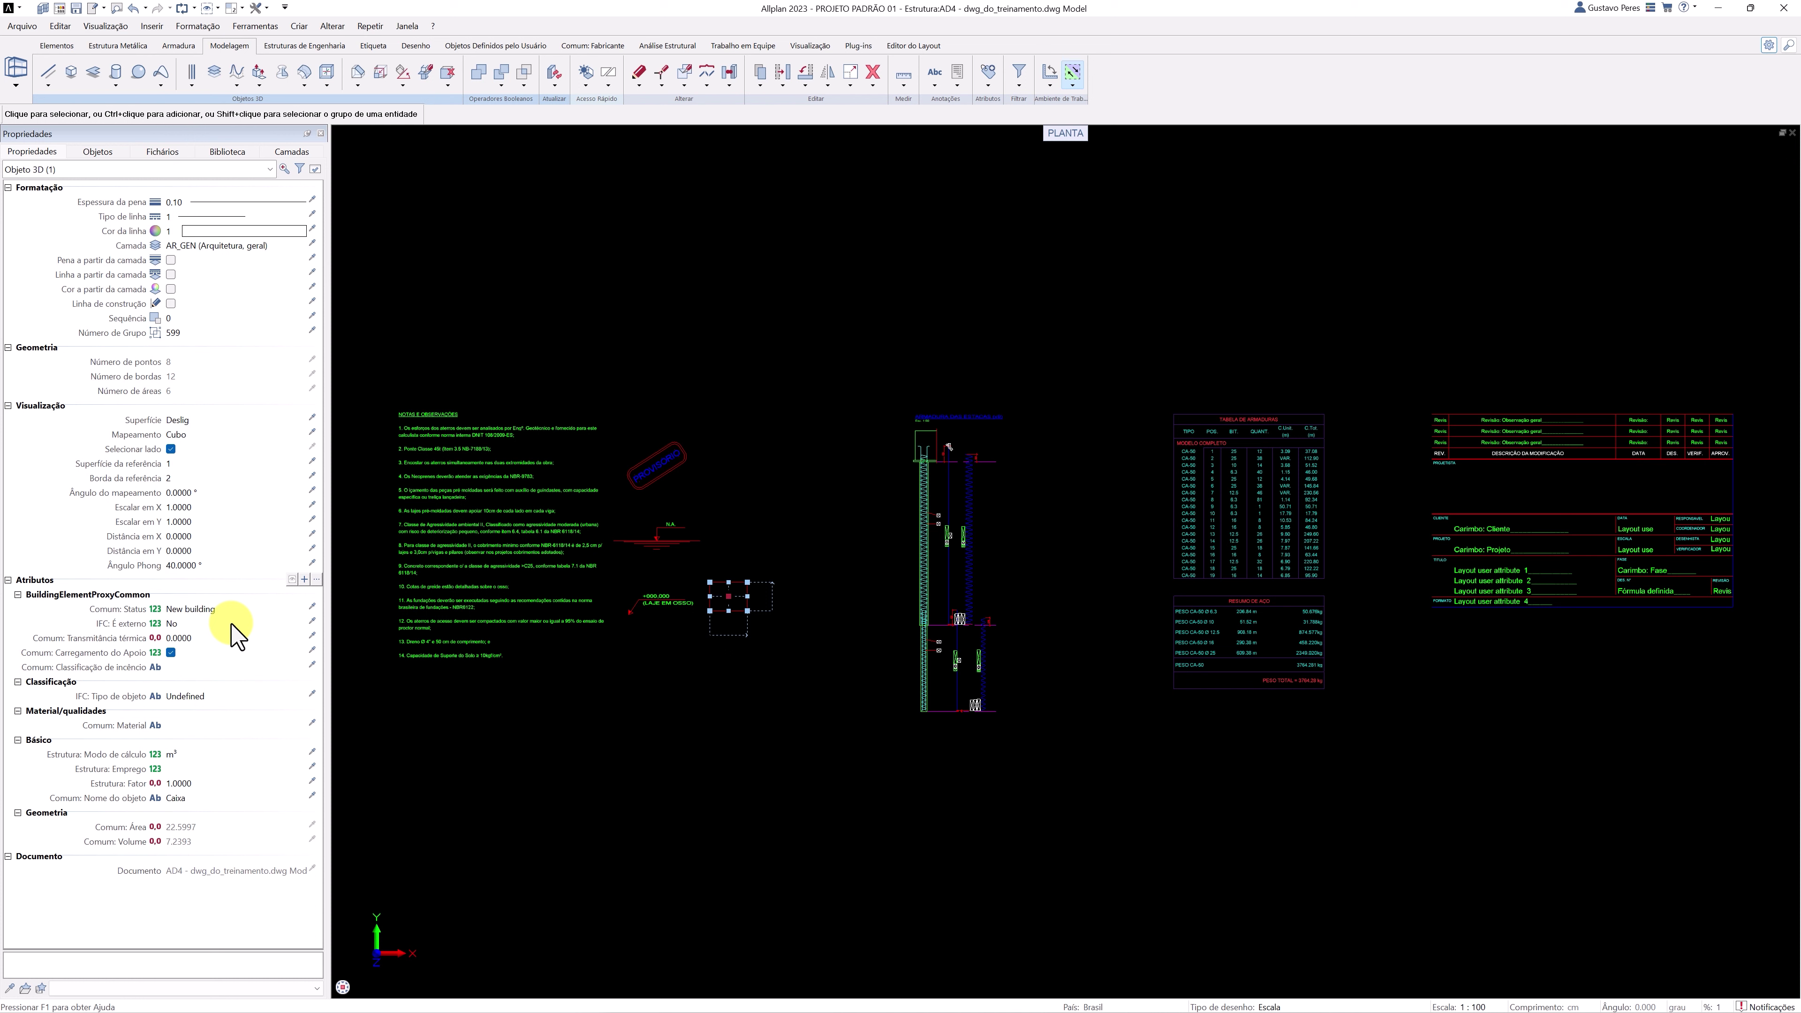
pyautogui.click(205, 696)
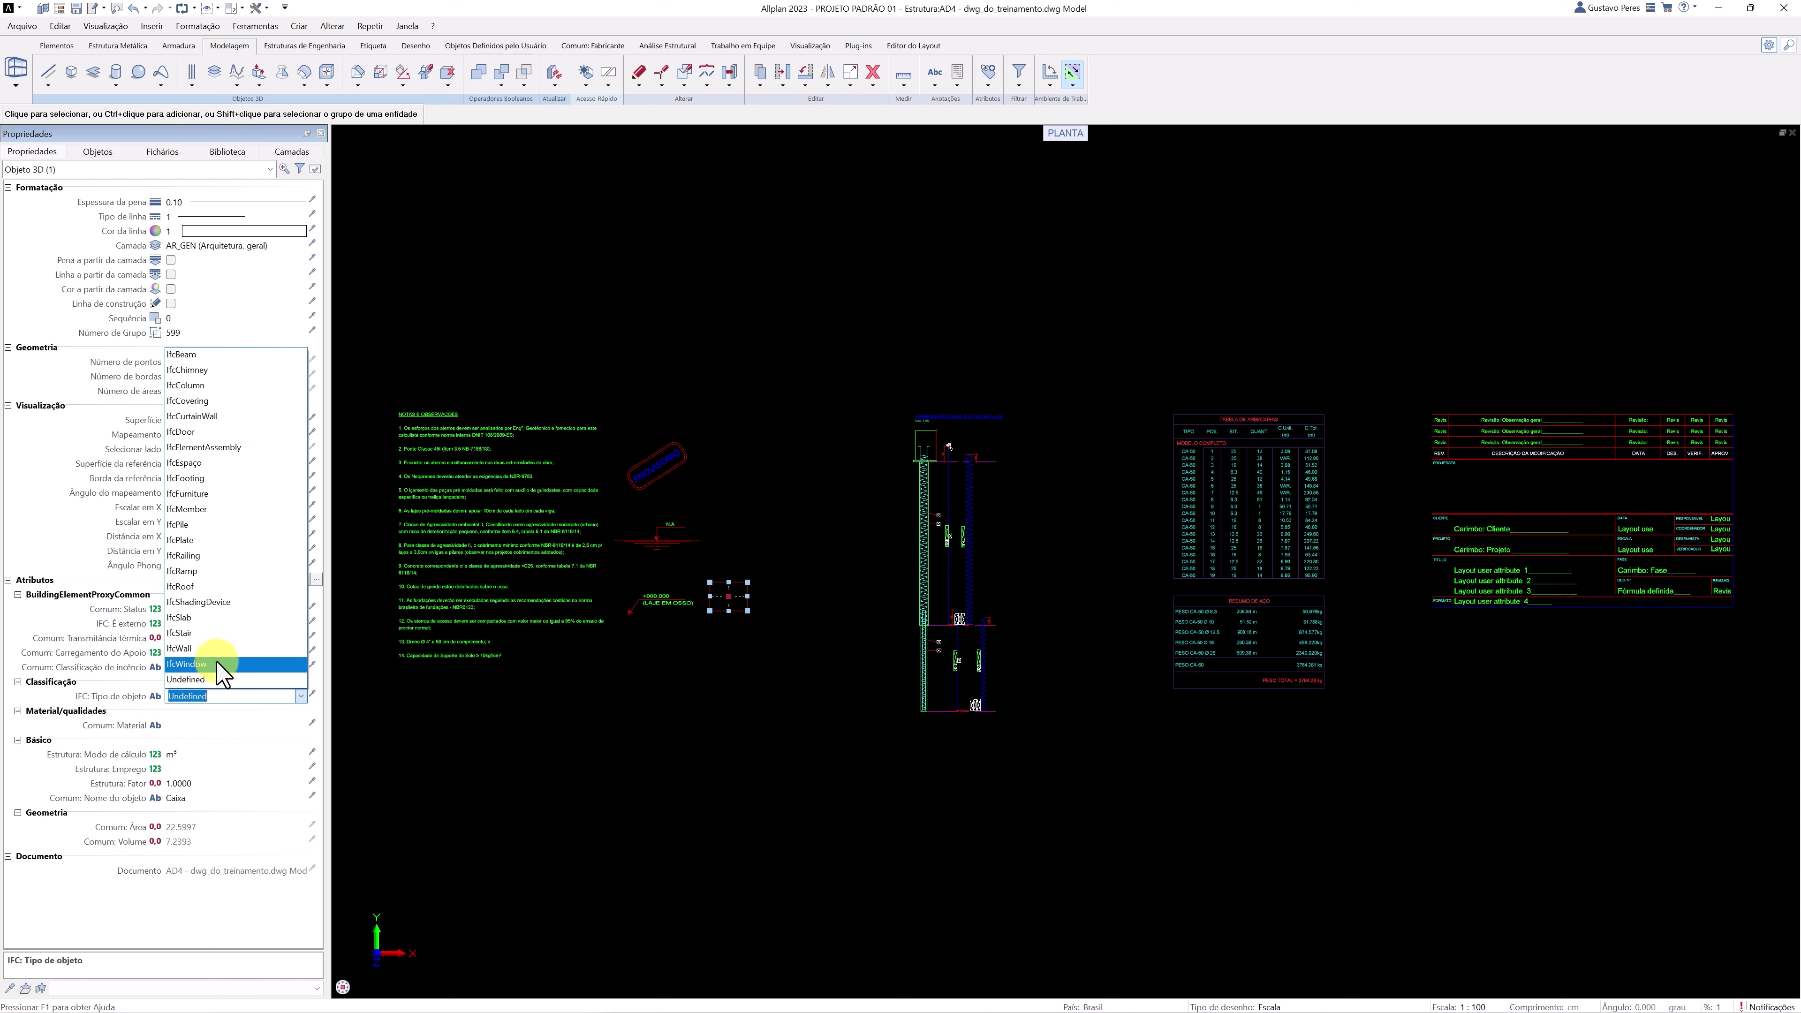
pyautogui.write('EST')
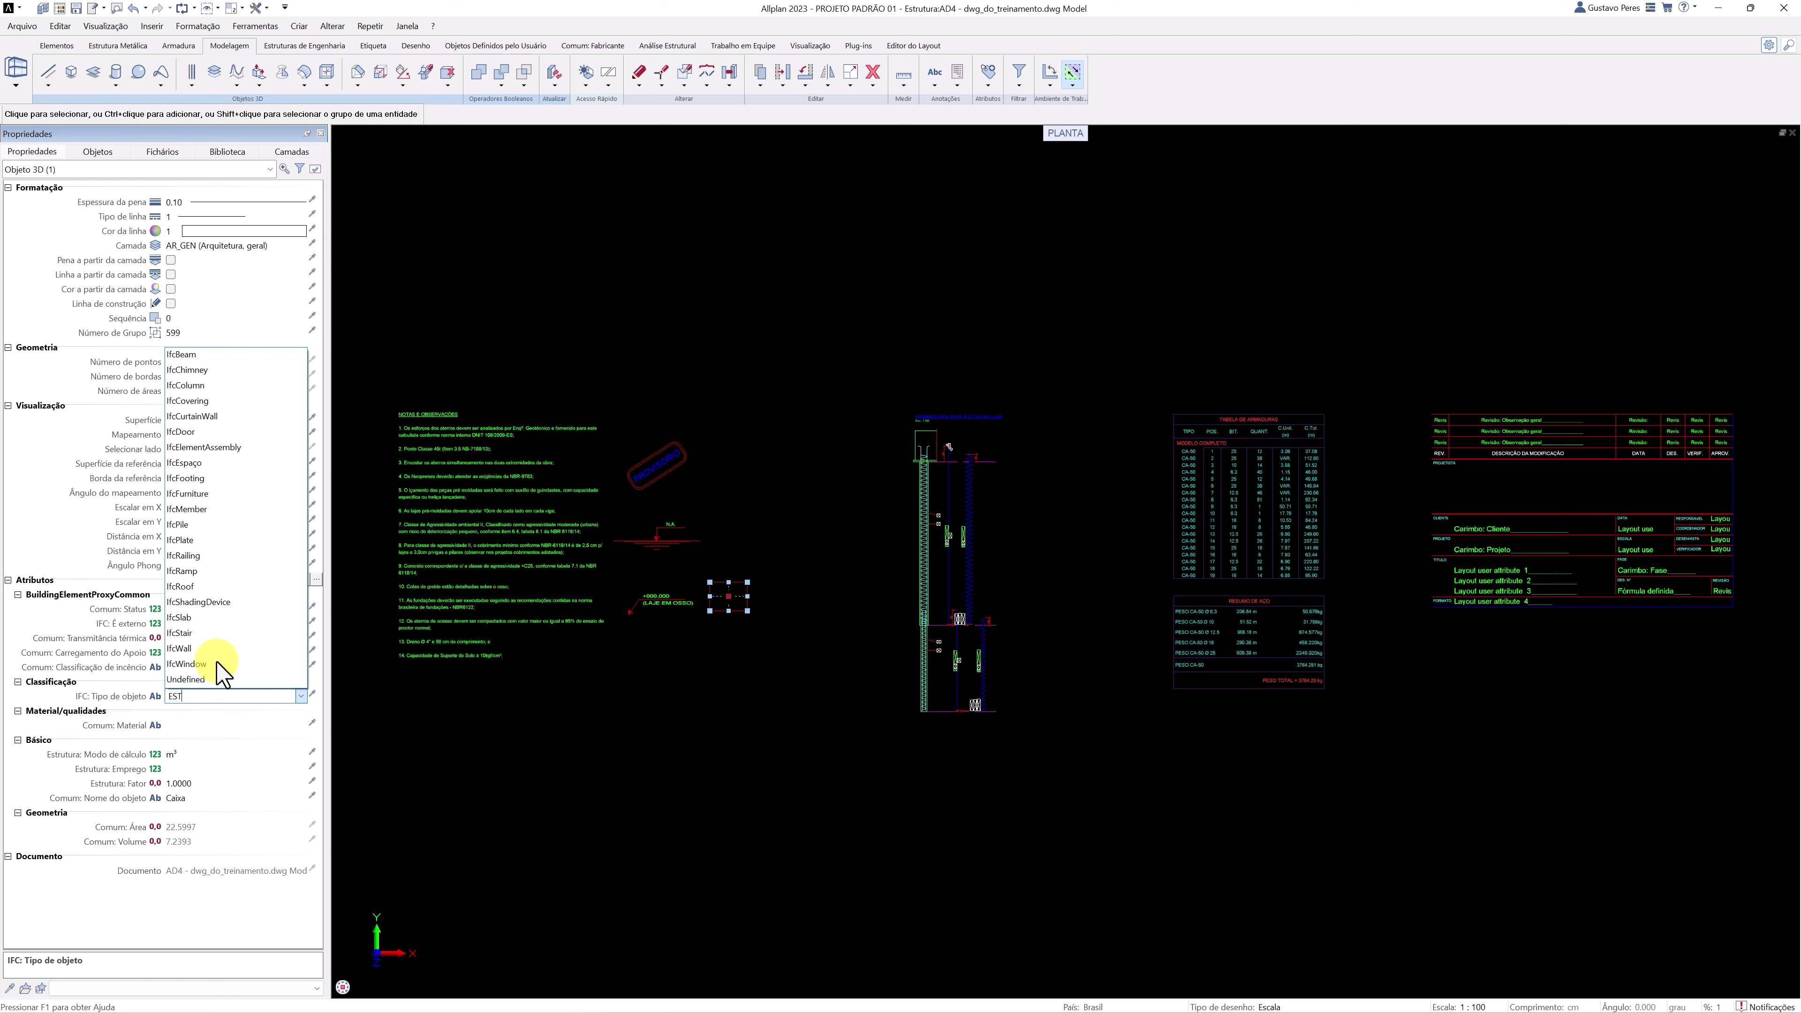
pyautogui.write('ACA')
pyautogui.press('Return')
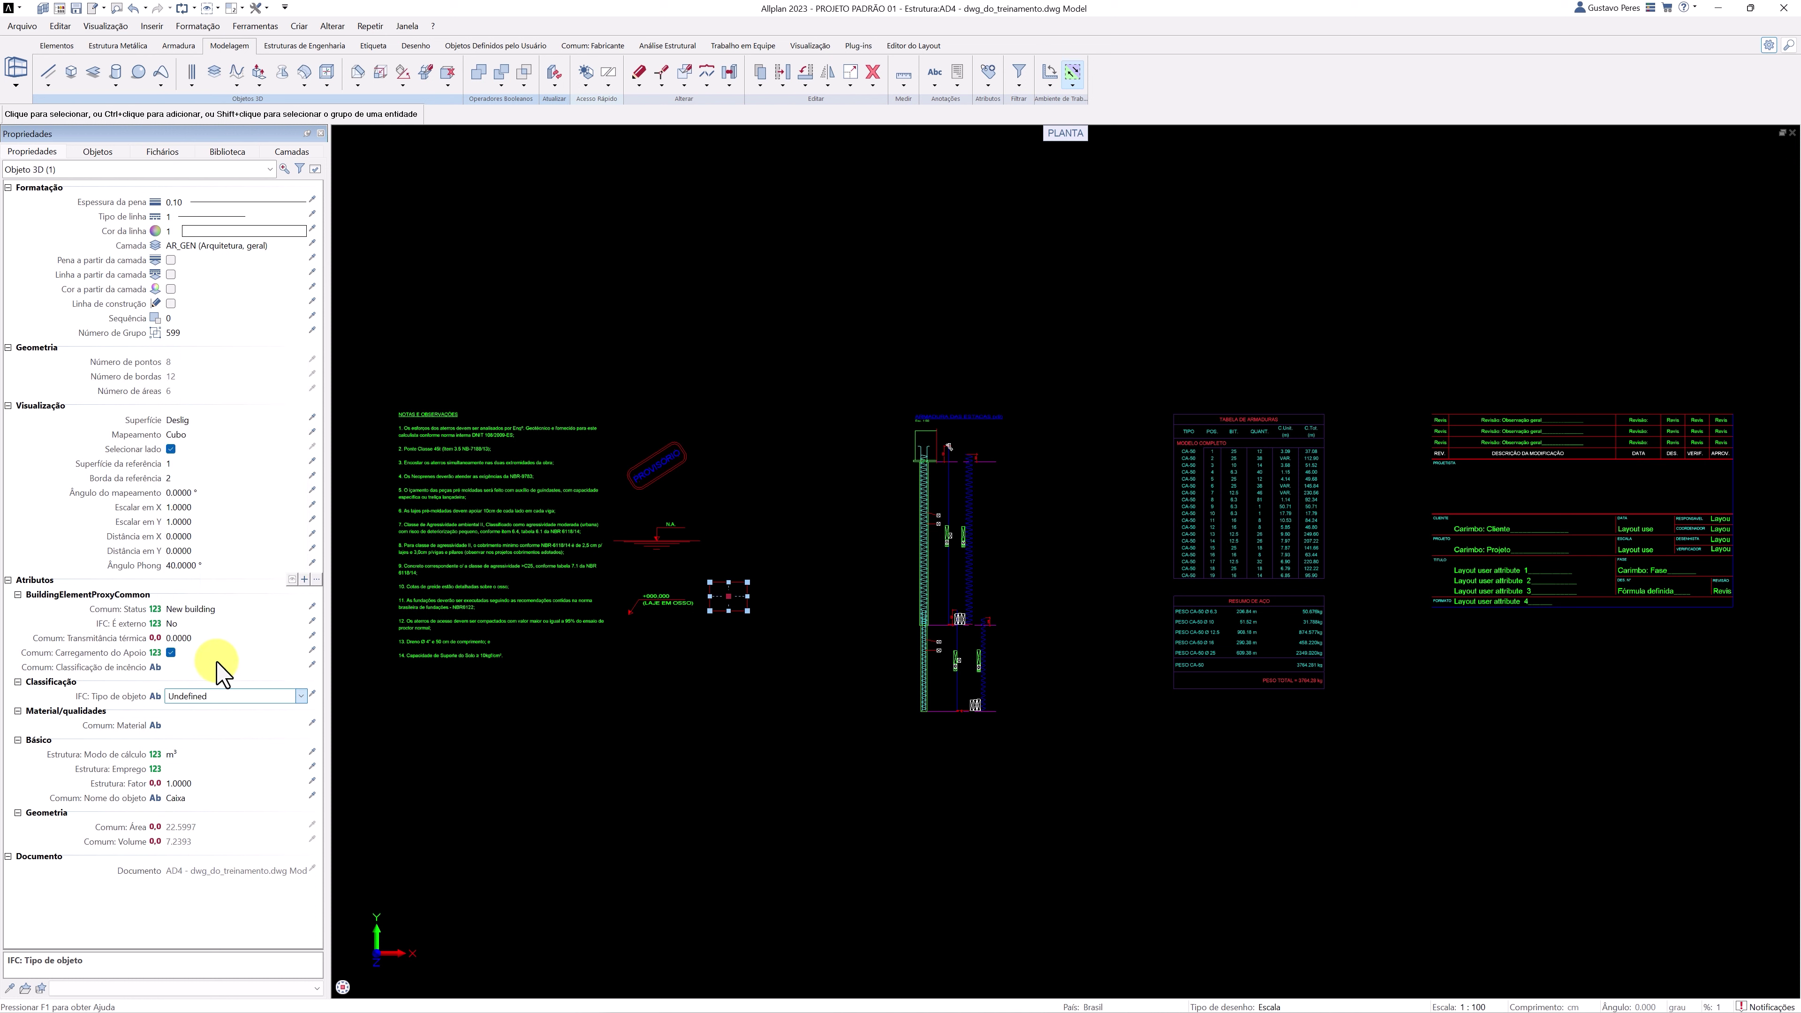
pyautogui.click(699, 731)
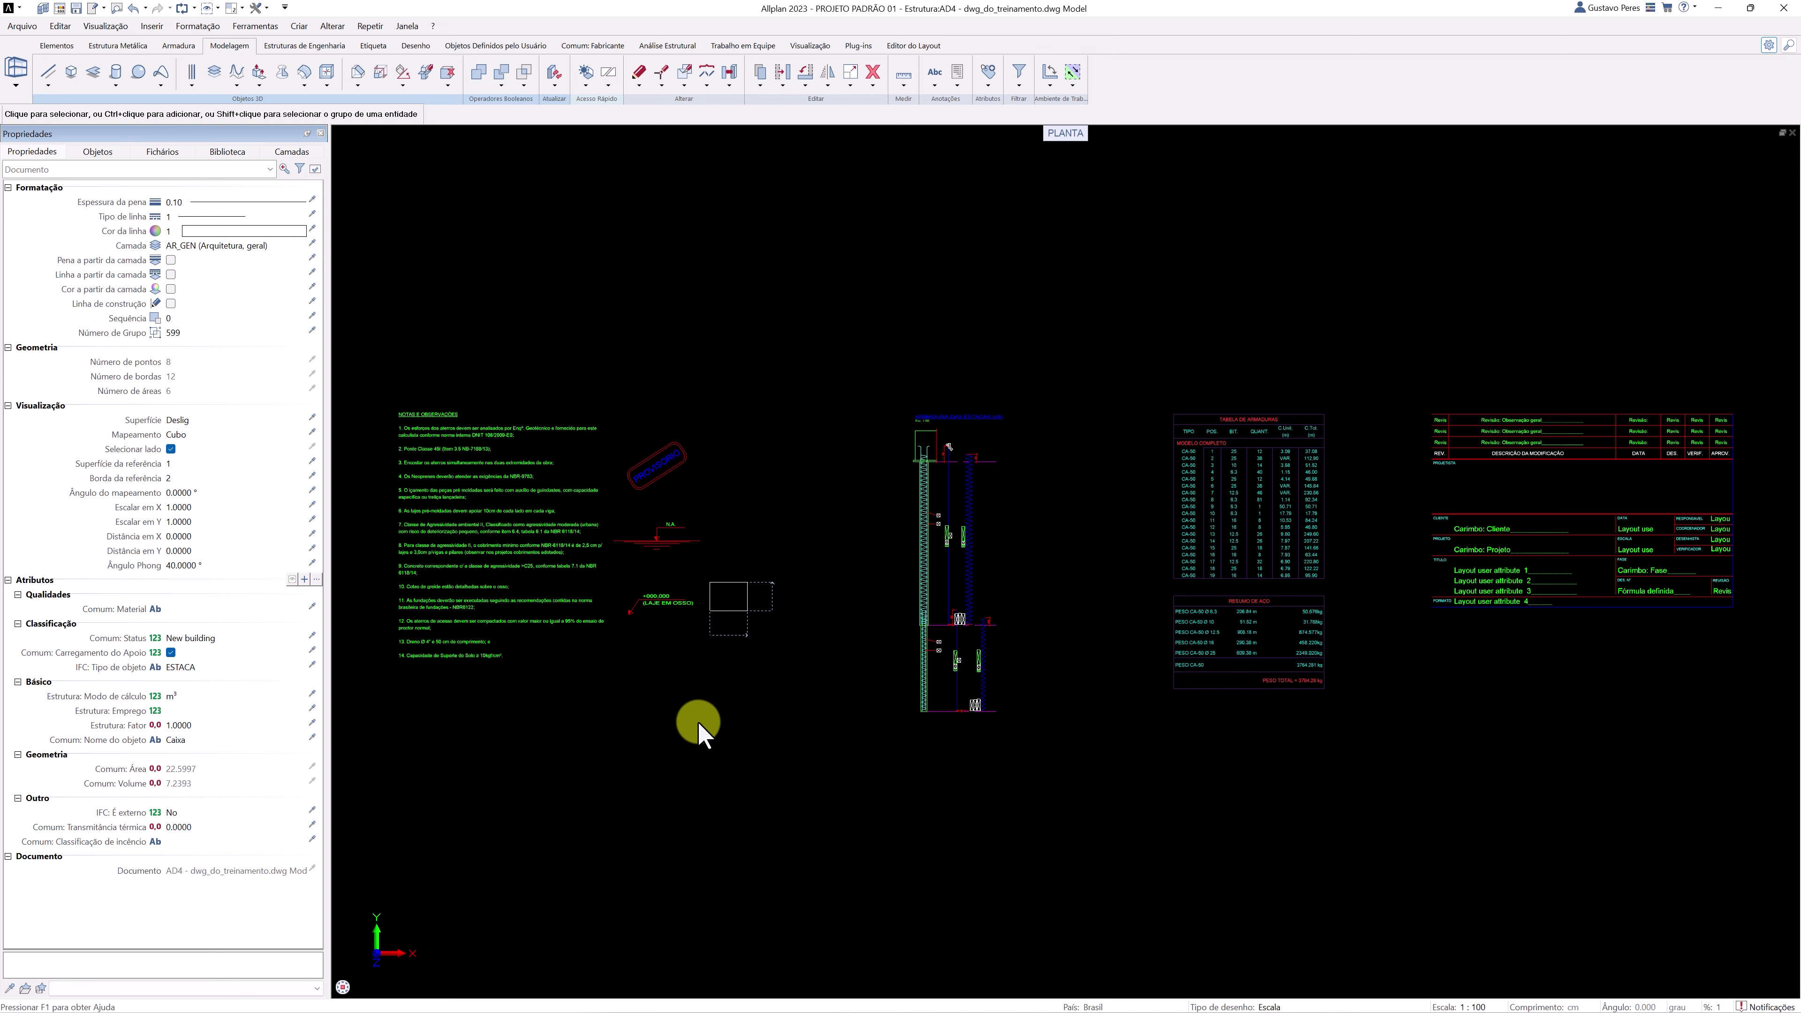
# Reselect the 3D box and set its Comum: Material attribute to CONCRETO
pyautogui.click(741, 595)
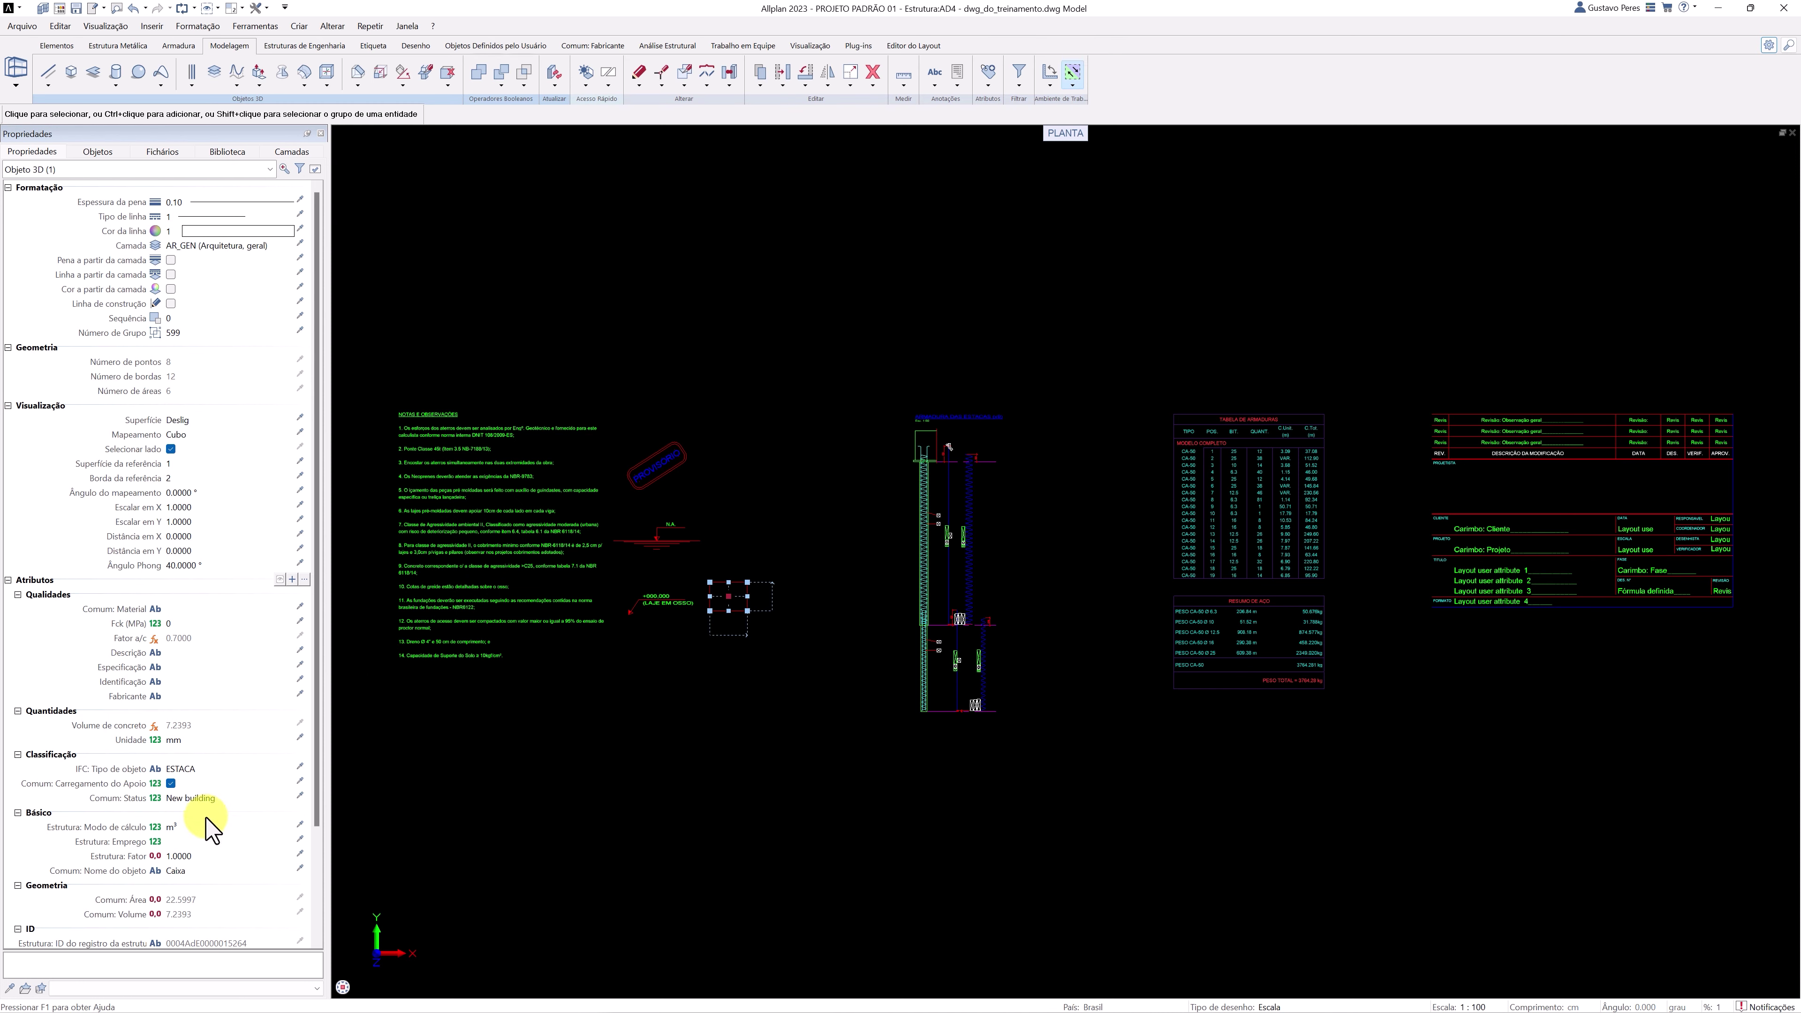
pyautogui.scroll(-2, 205, 808)
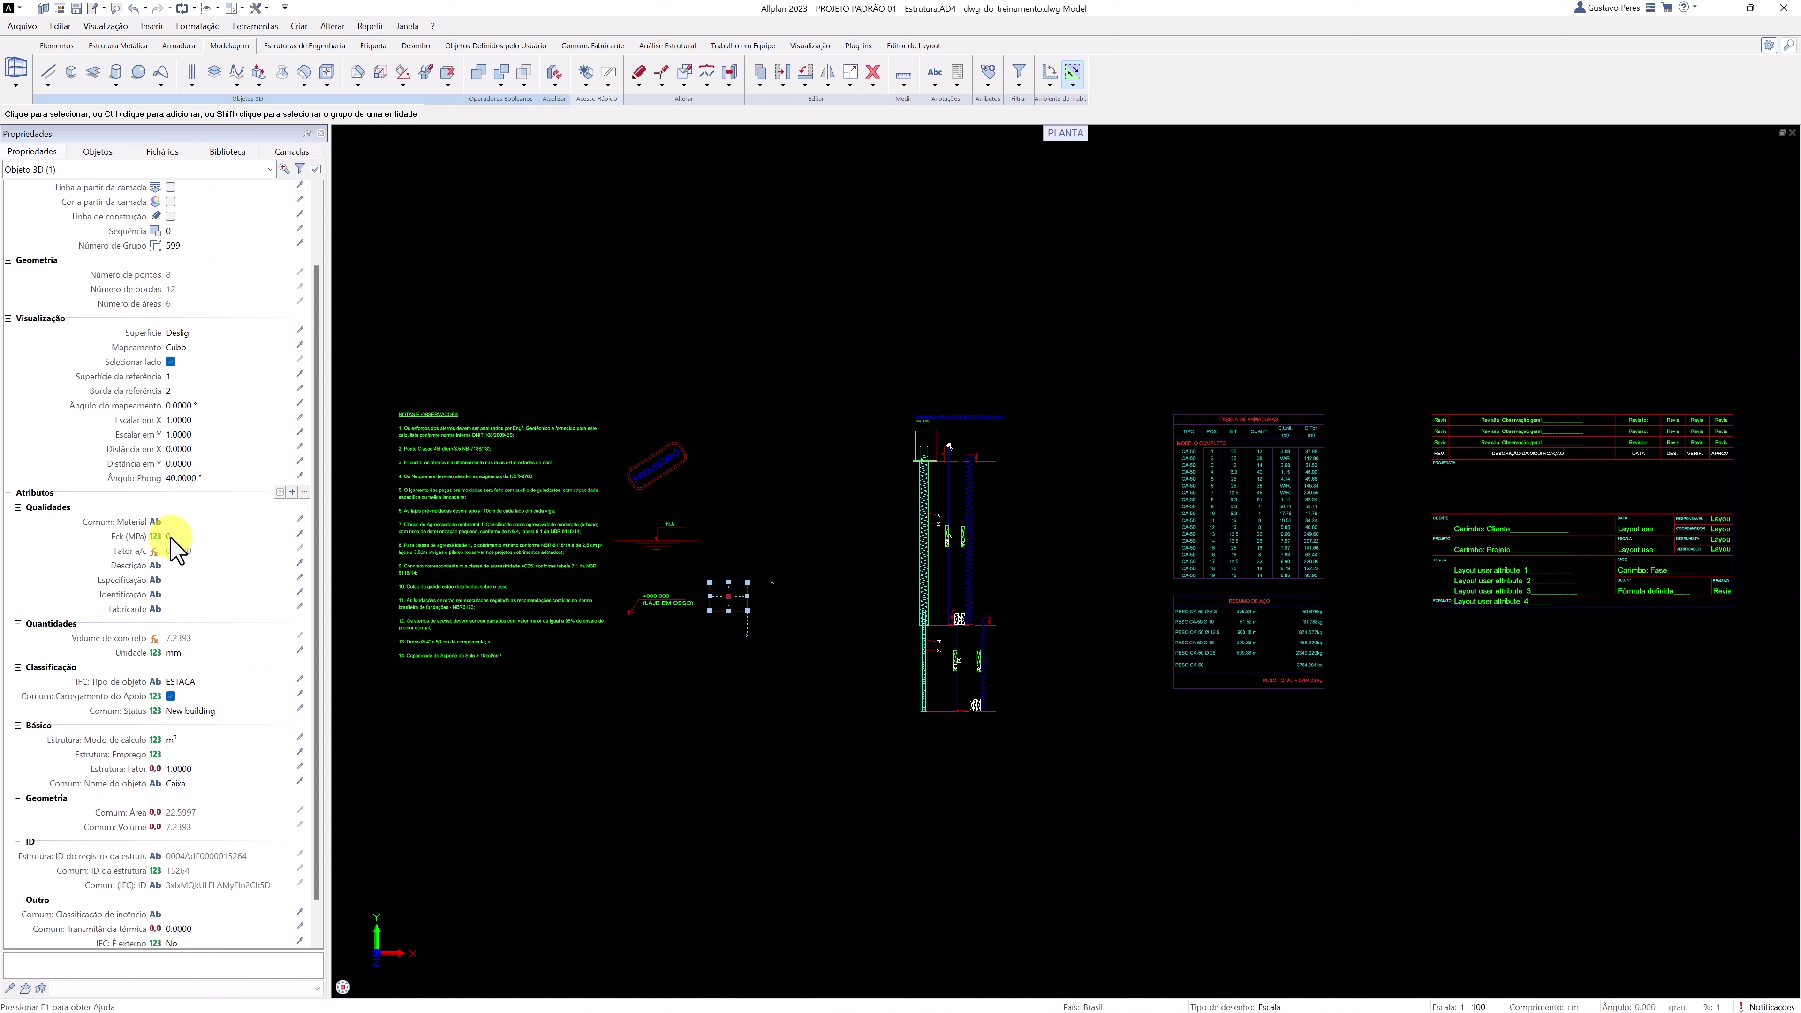
pyautogui.click(173, 536)
pyautogui.click(174, 522)
pyautogui.write('CONCRETO')
pyautogui.press('Return')
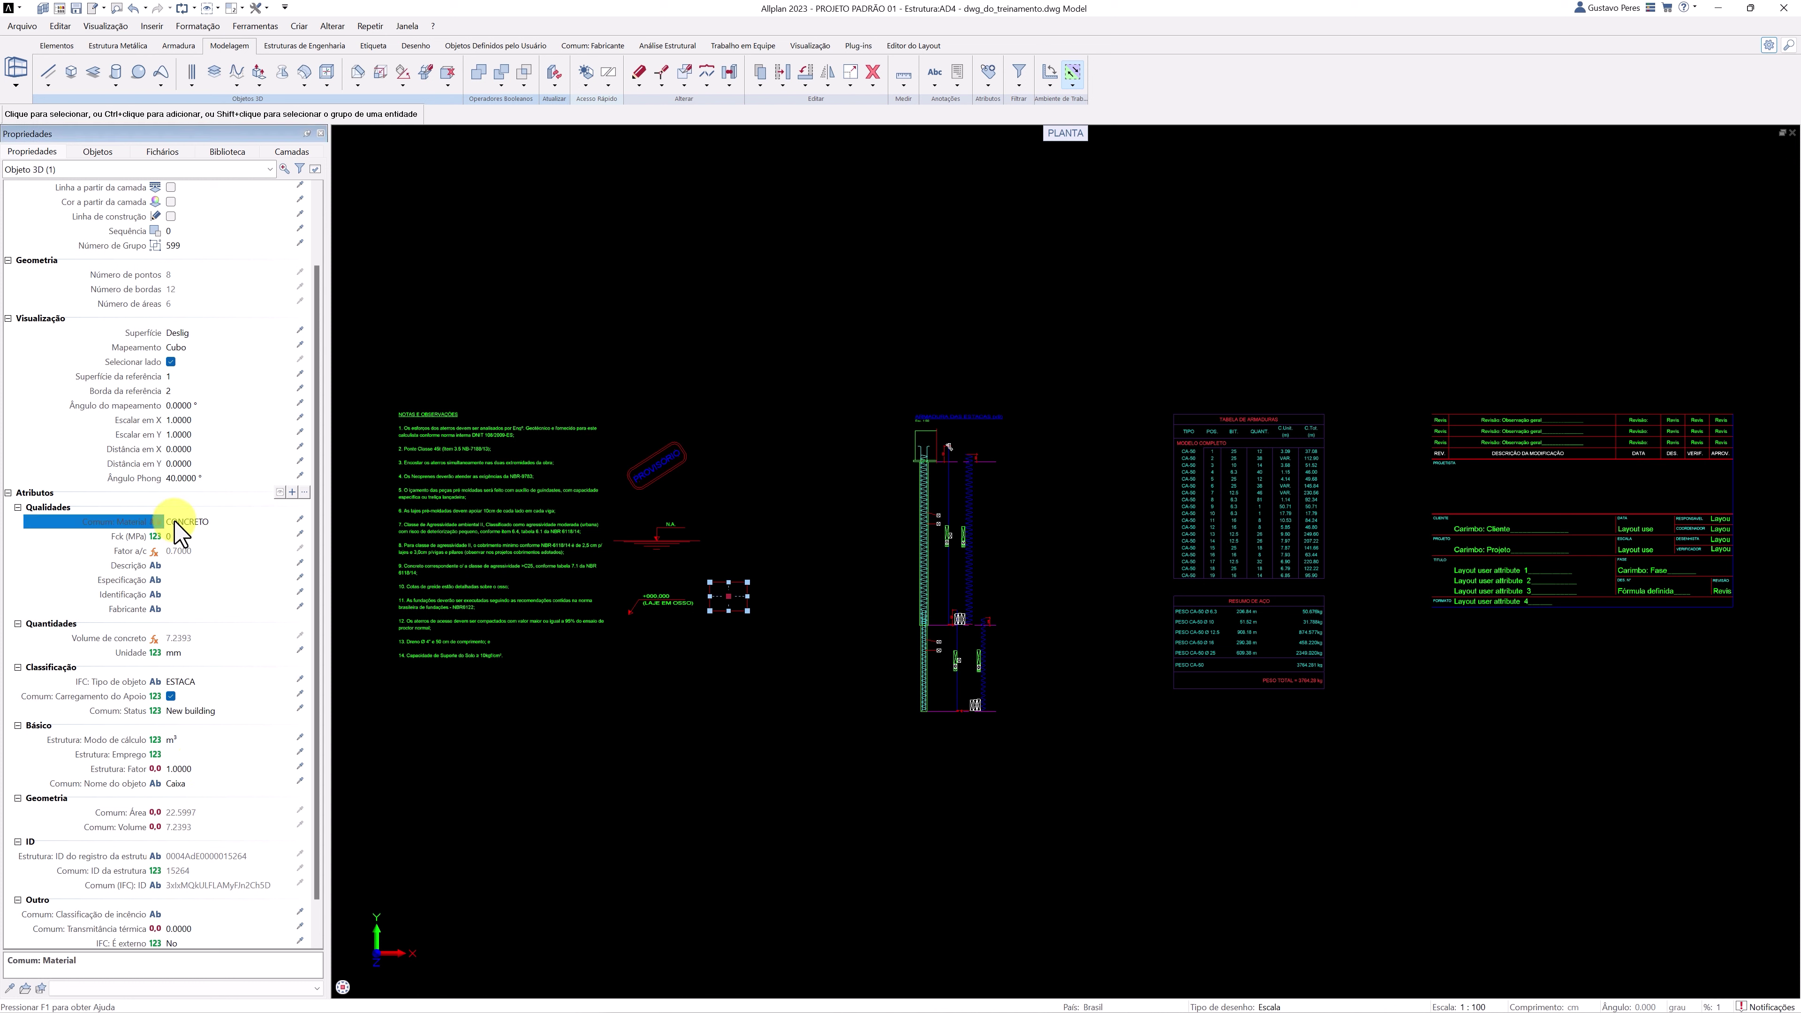
# Set the selected 3D box's Fck (MPa) attribute to 25 and its Descrição to CIRCULAR
pyautogui.click(174, 536)
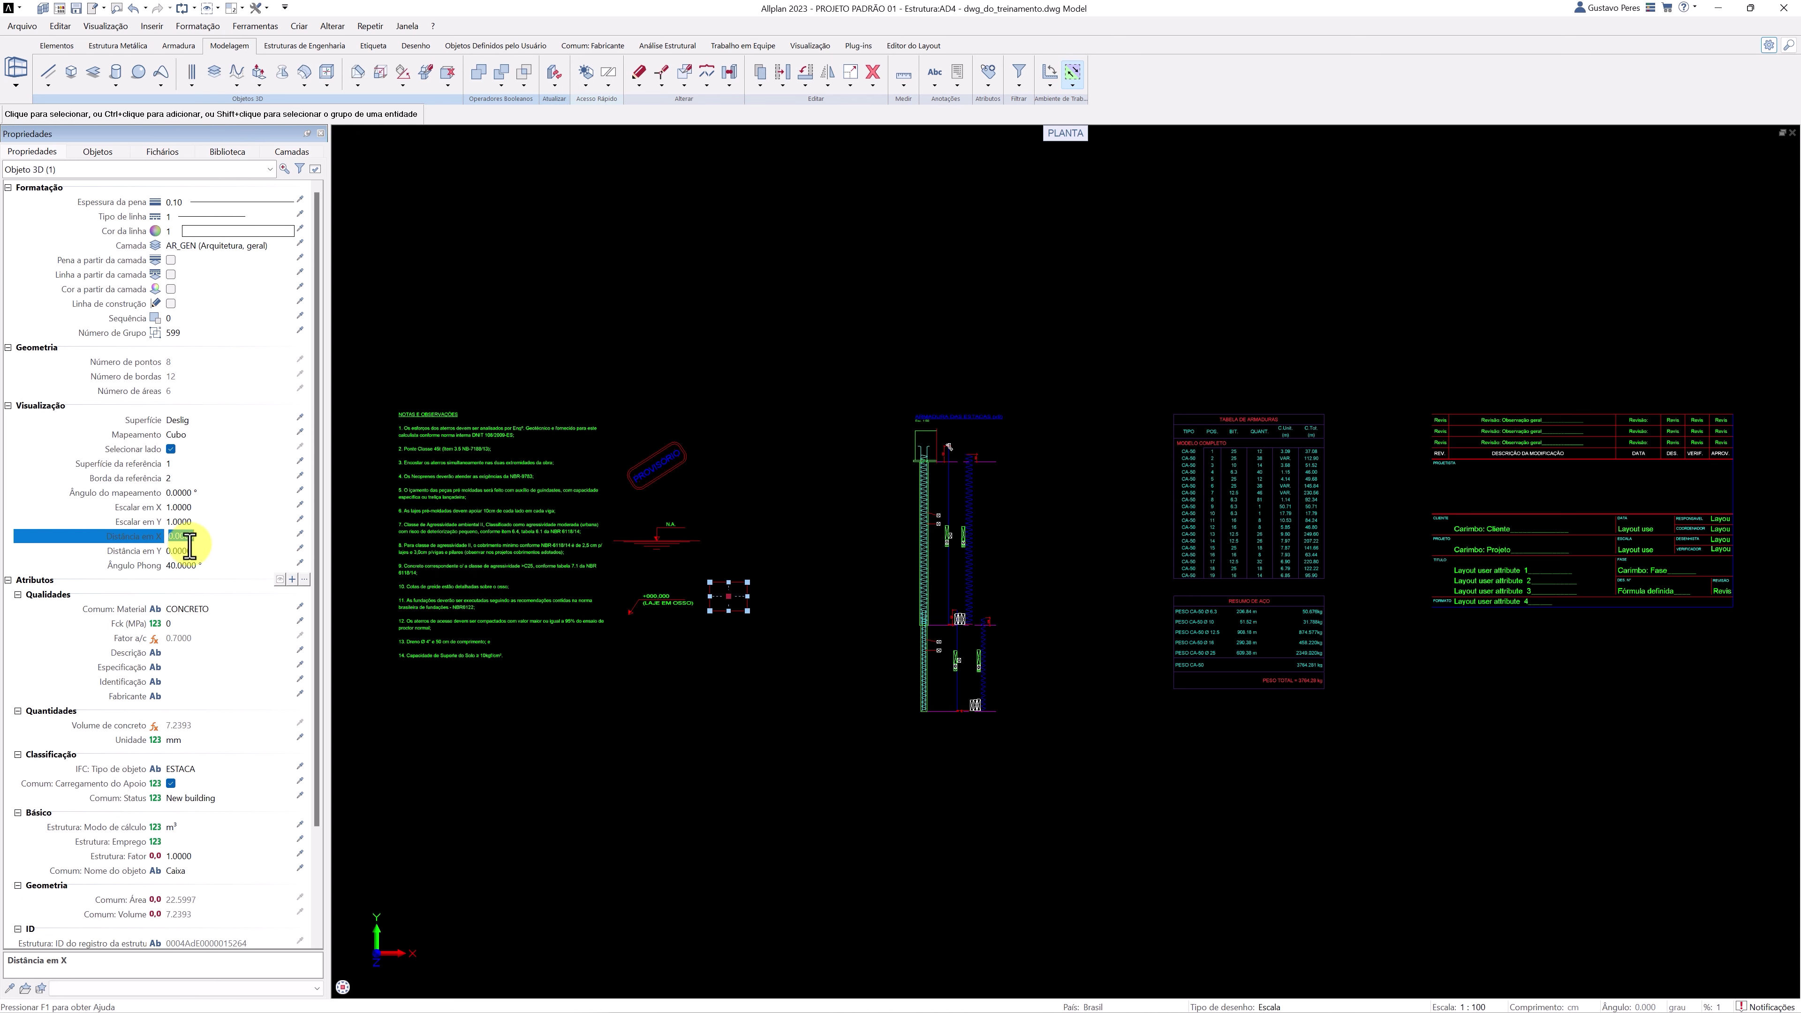
pyautogui.scroll(-1, 187, 546)
pyautogui.click(177, 581)
pyautogui.write('25')
pyautogui.press('Return')
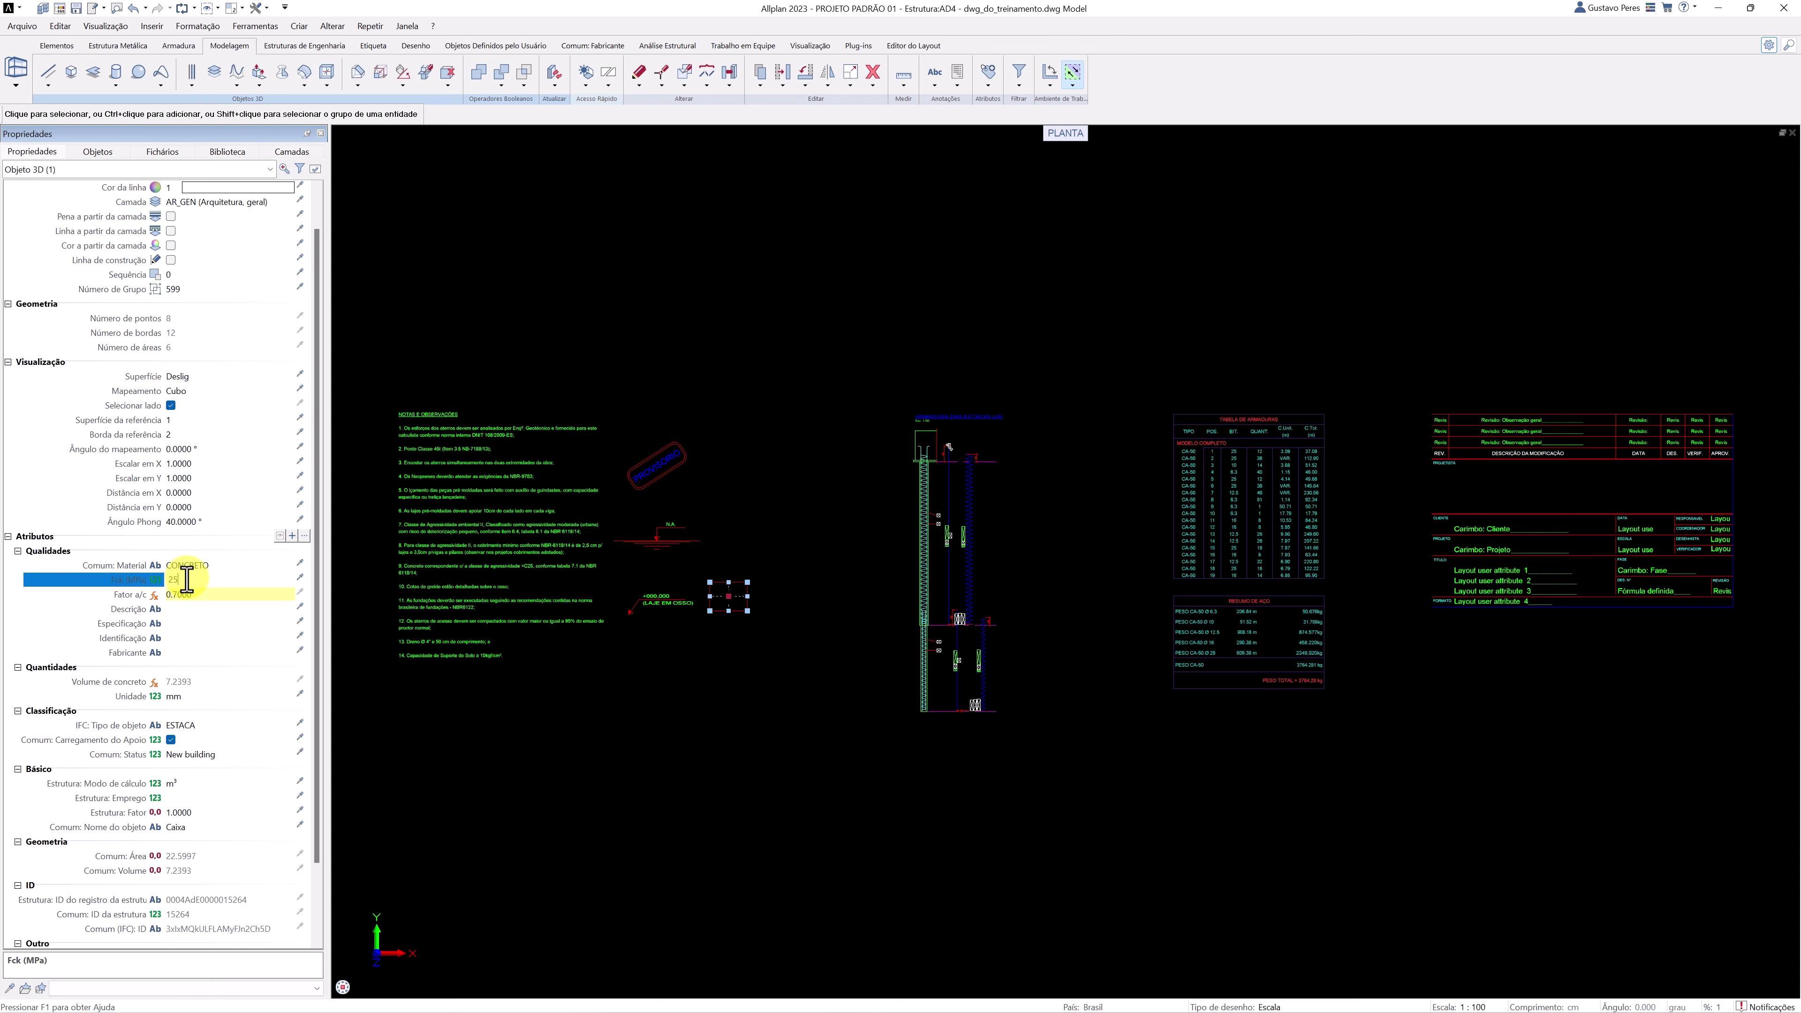
pyautogui.click(174, 609)
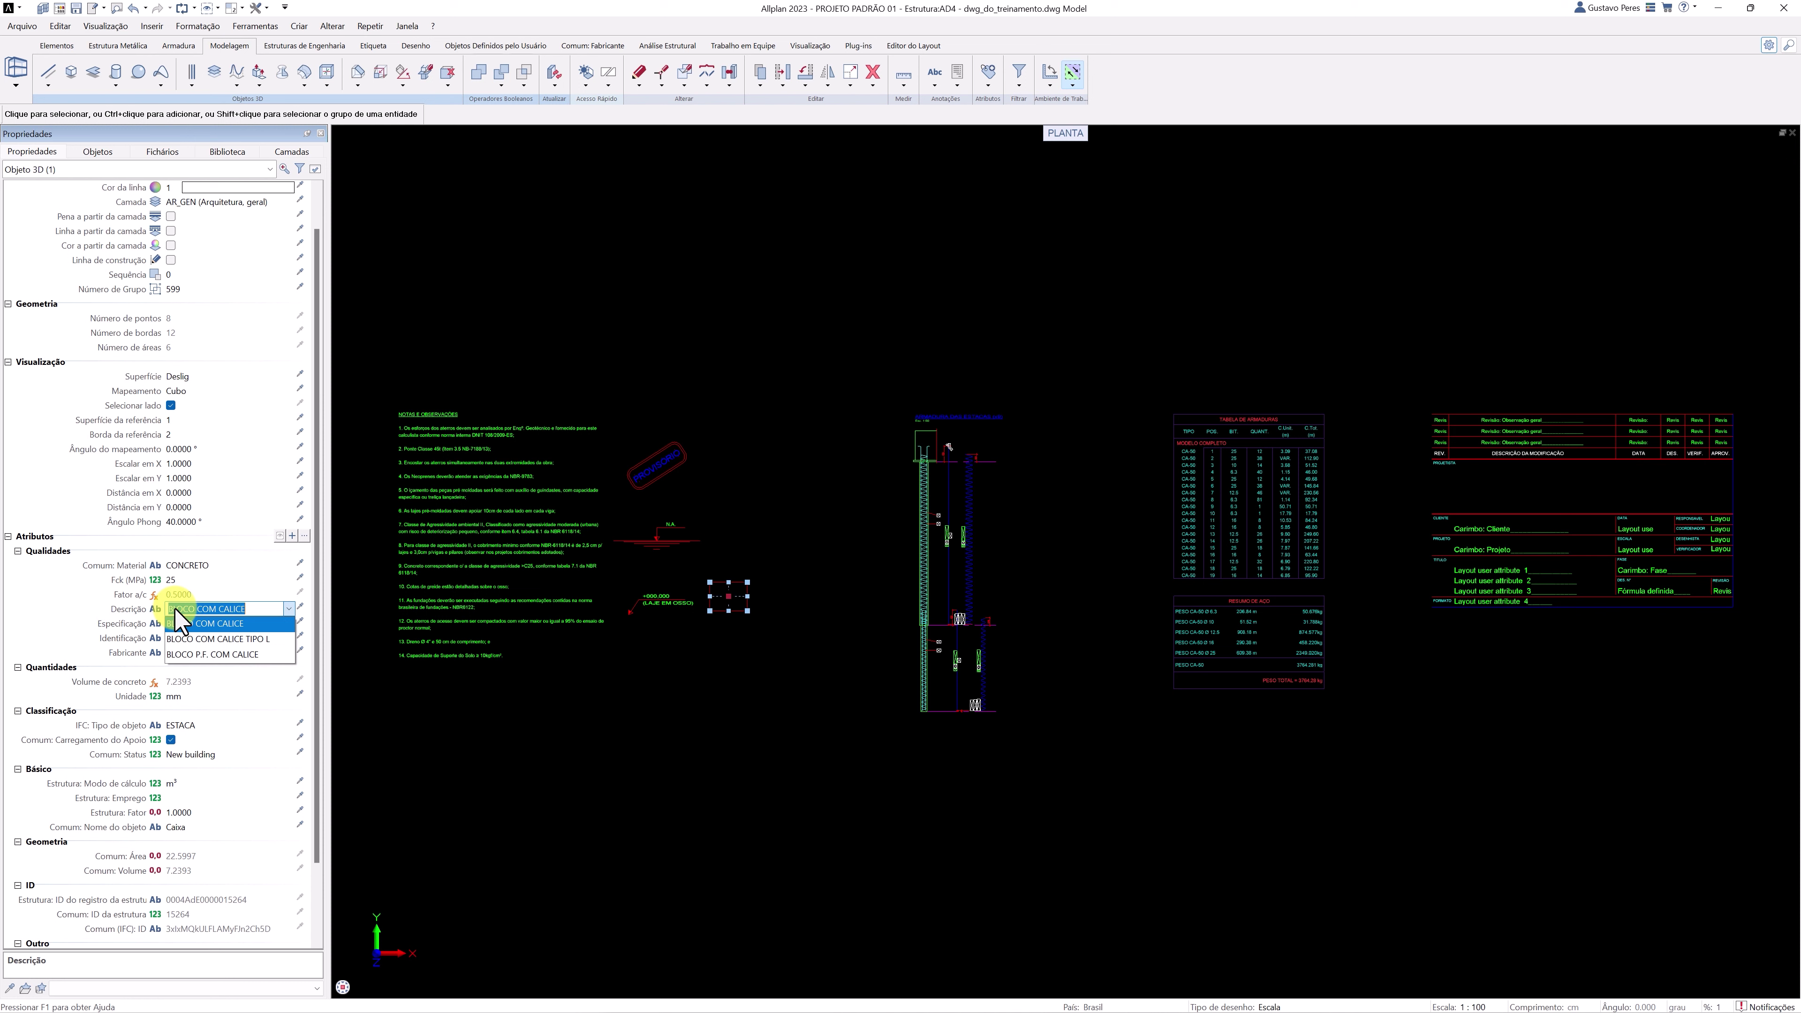
pyautogui.write('CIRCULAR')
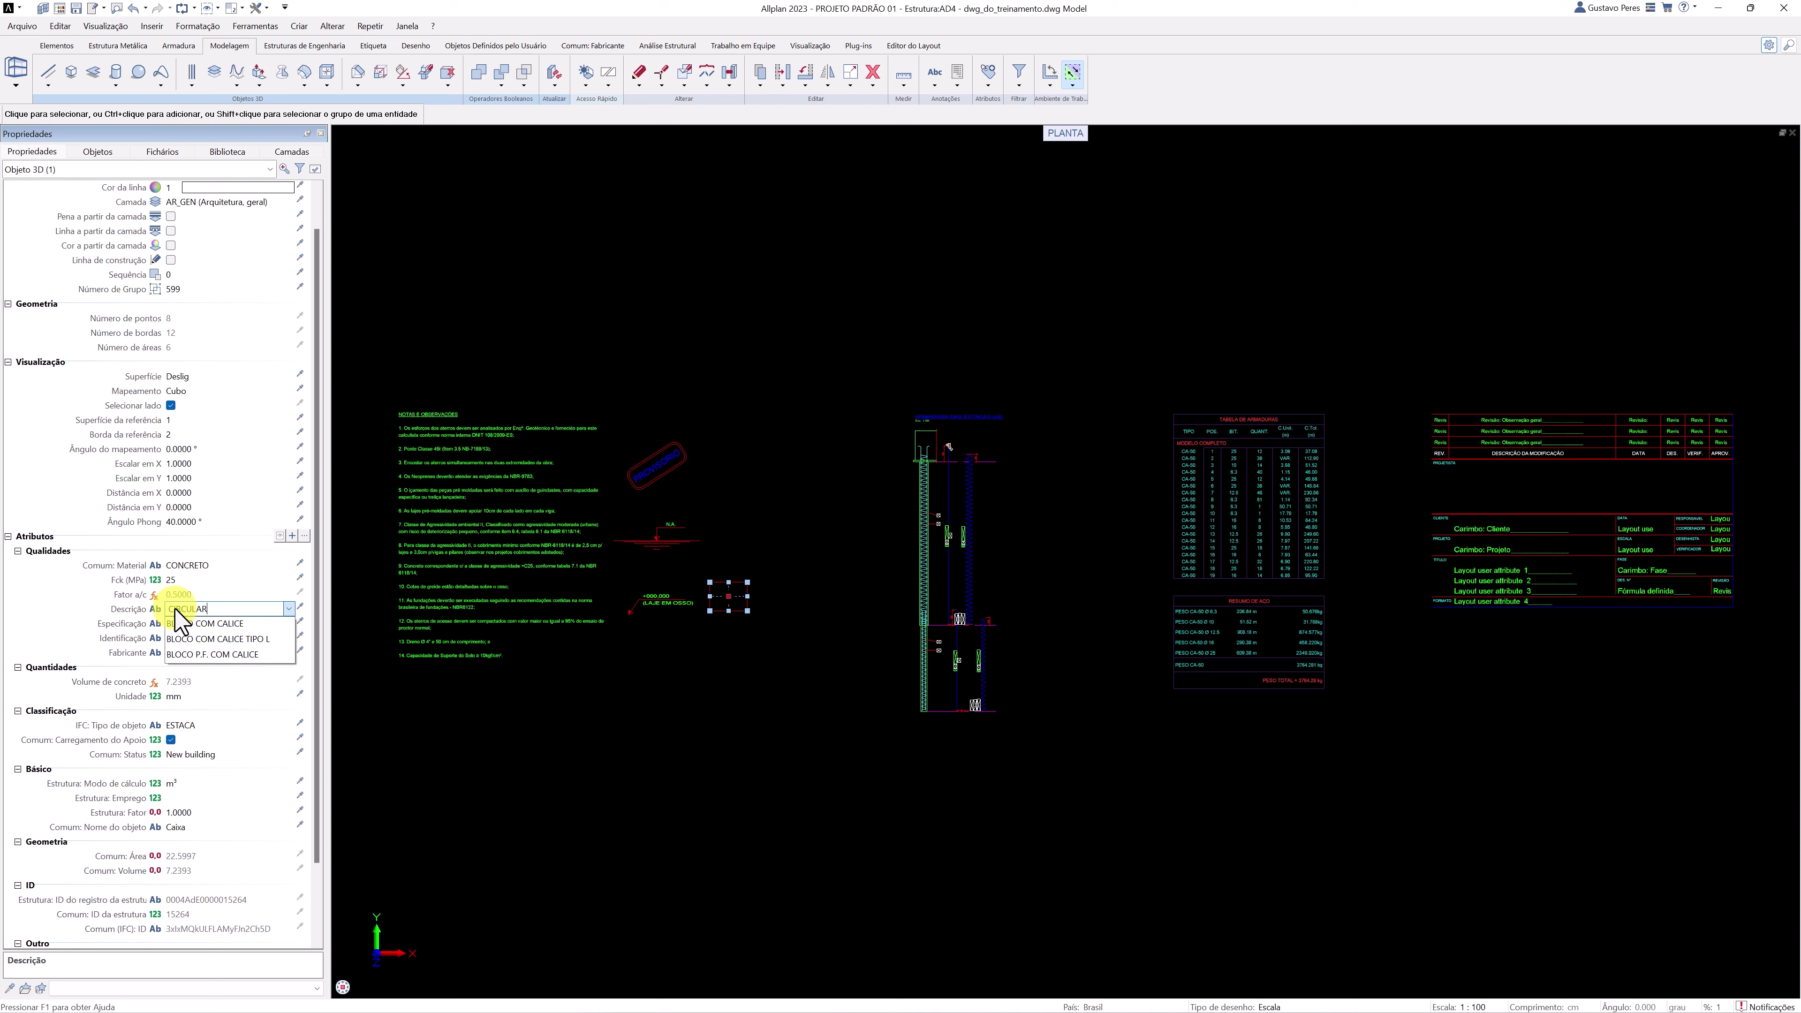
pyautogui.press('Return')
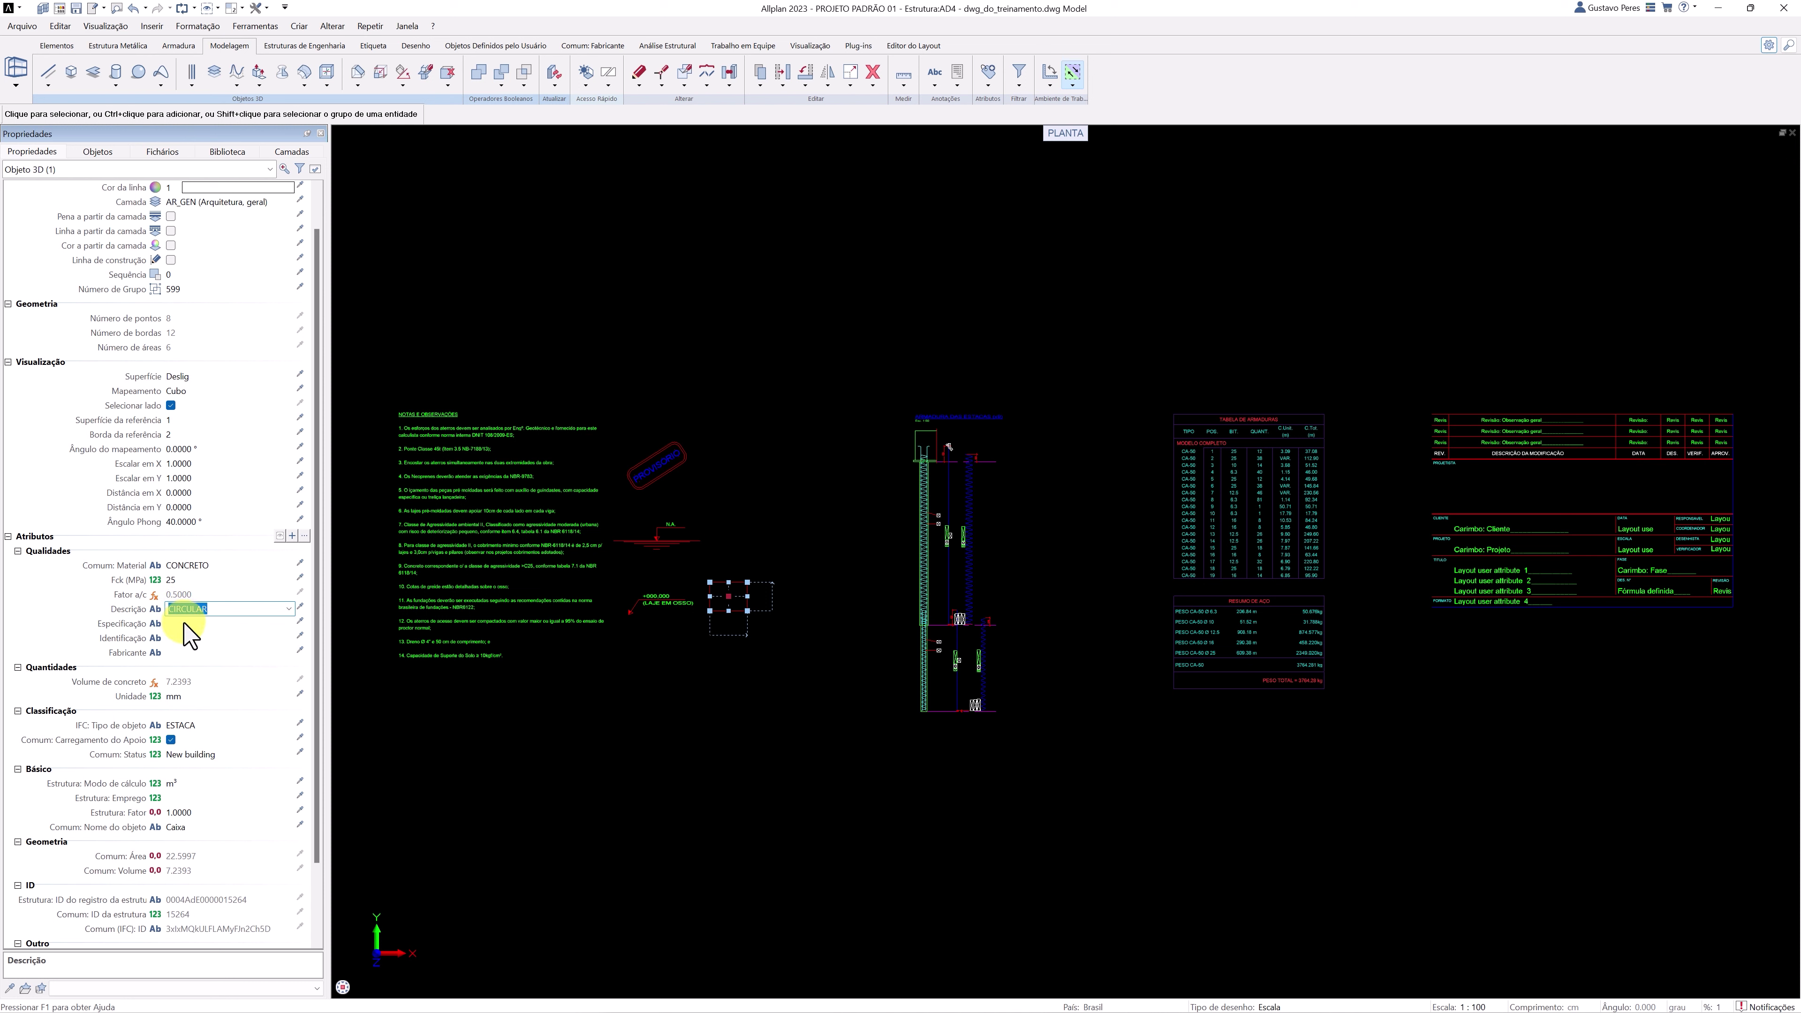
# Fill in the box's Especificação attribute as RAIZ and its Identificação as E.01
pyautogui.click(186, 624)
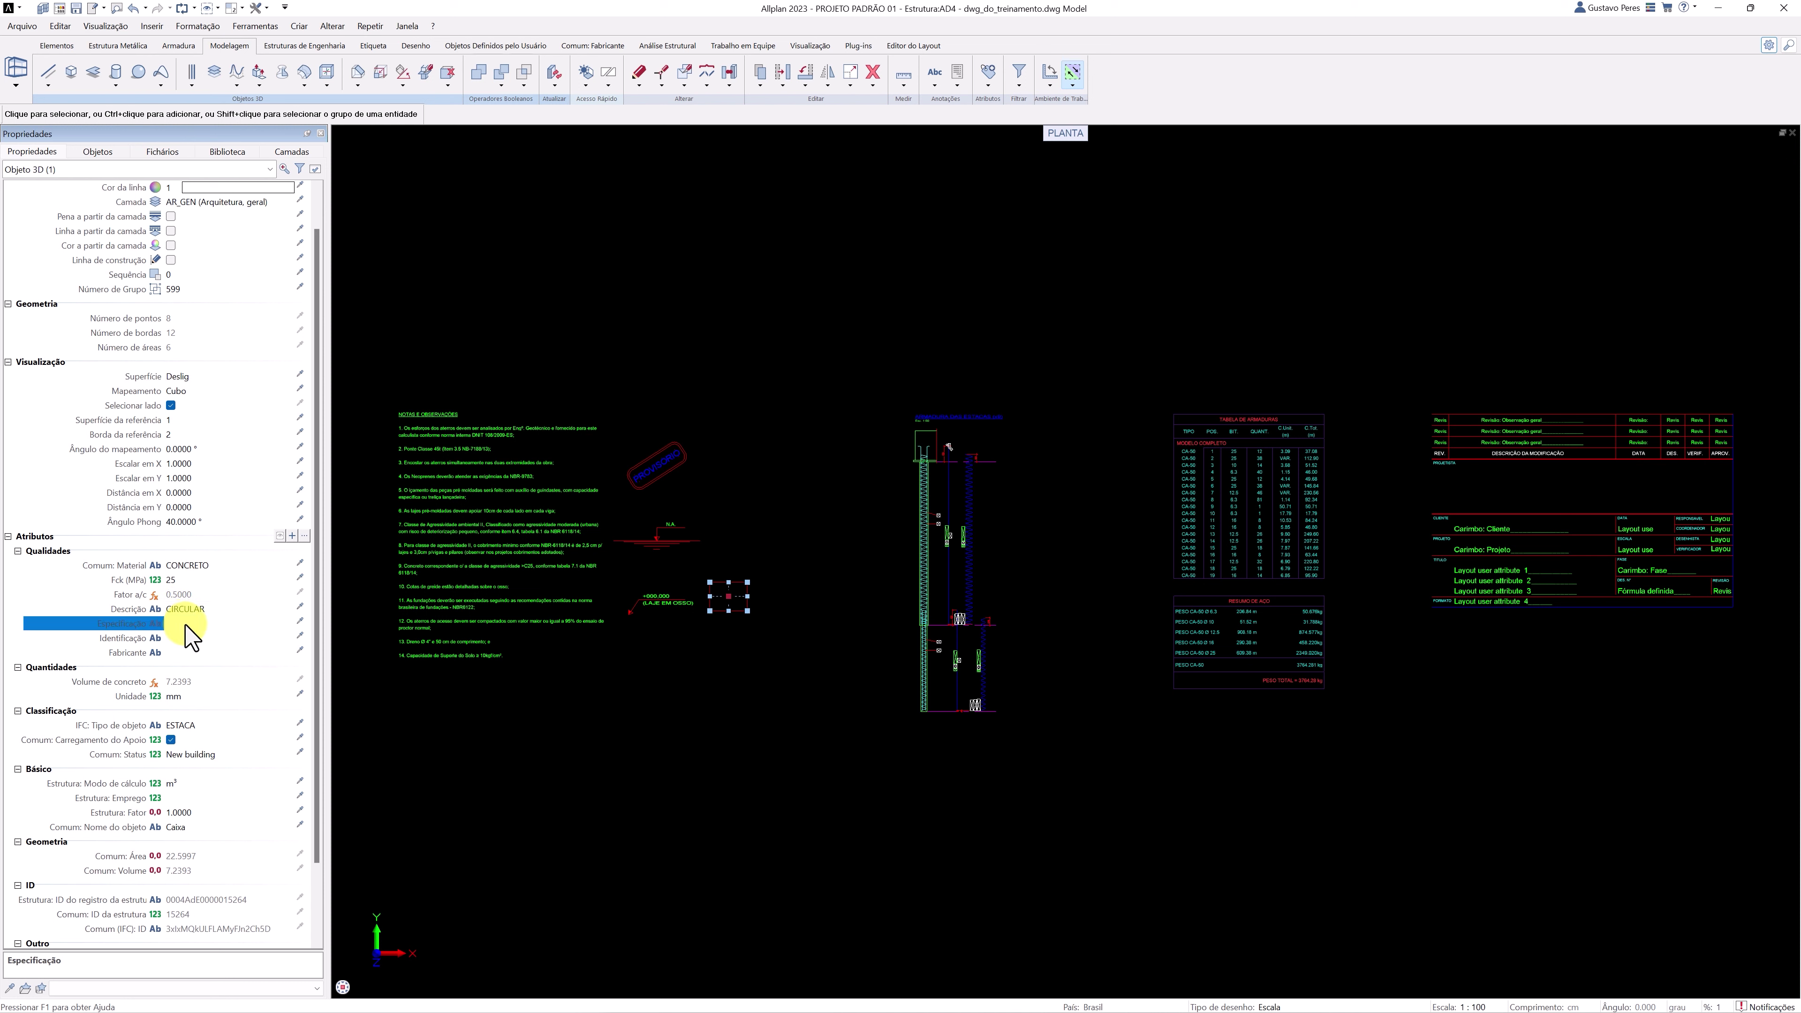
pyautogui.write('RAIZ')
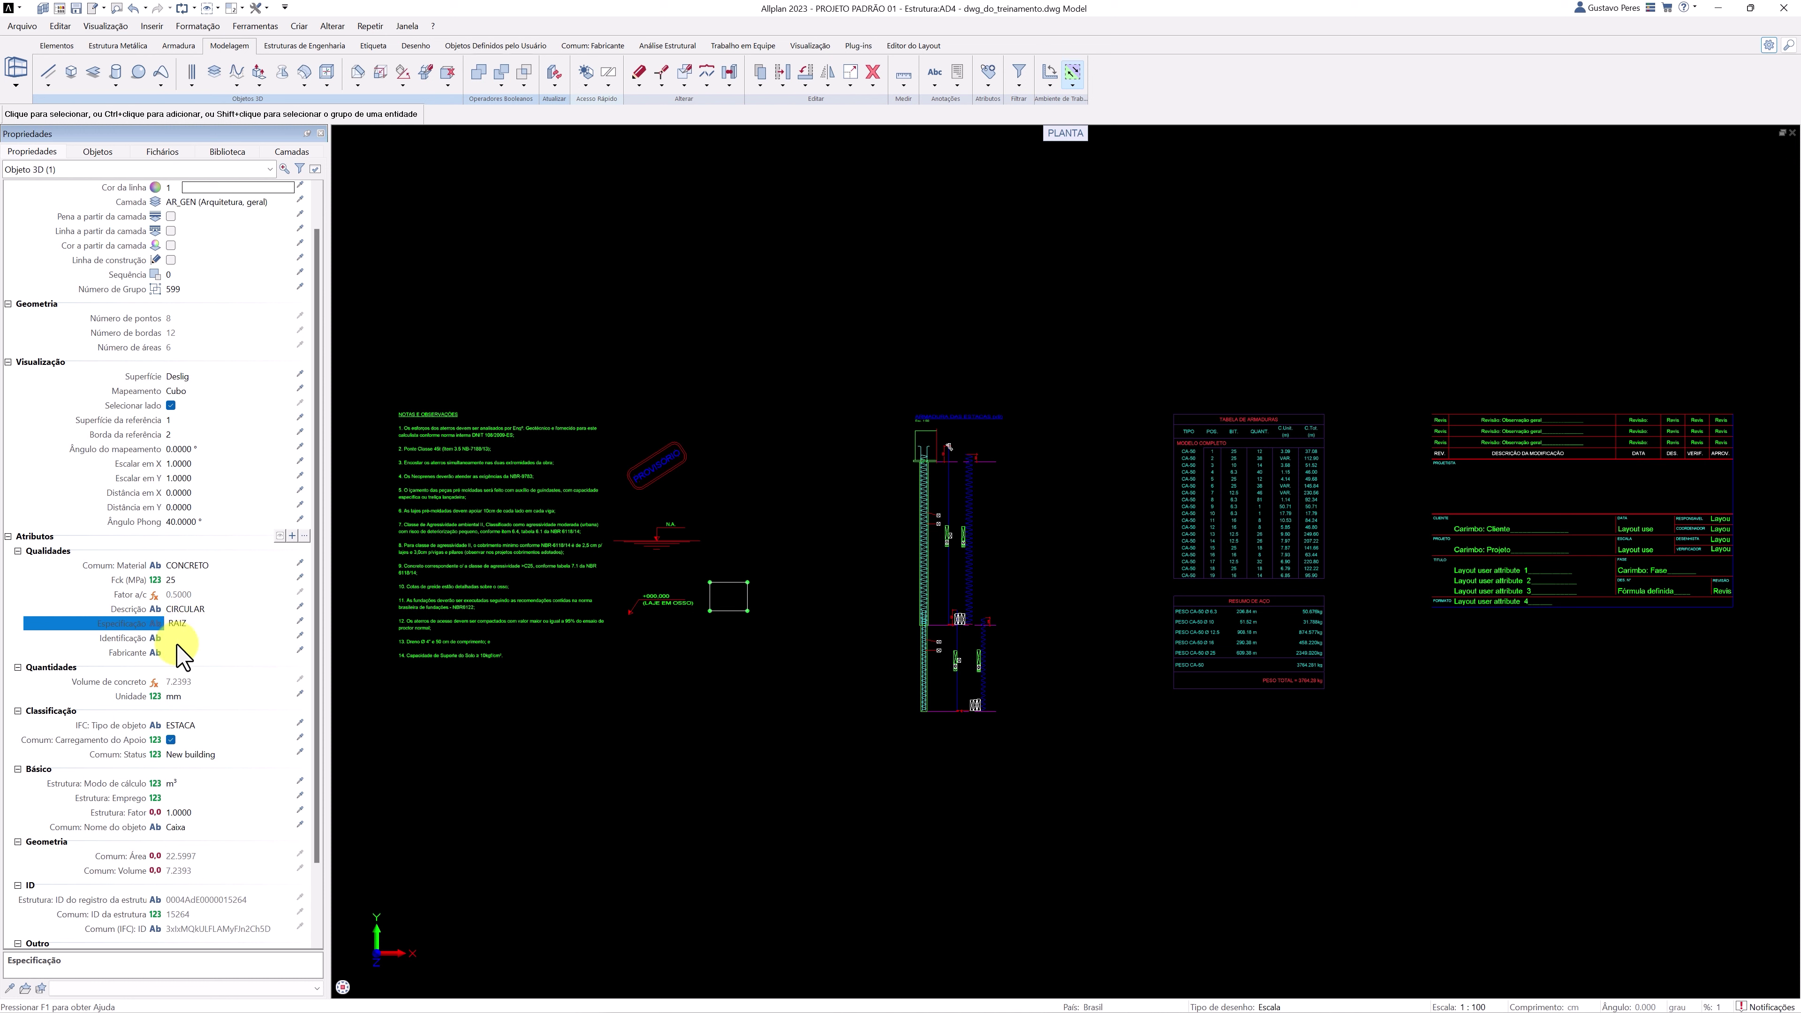
pyautogui.click(178, 638)
pyautogui.write('E01')
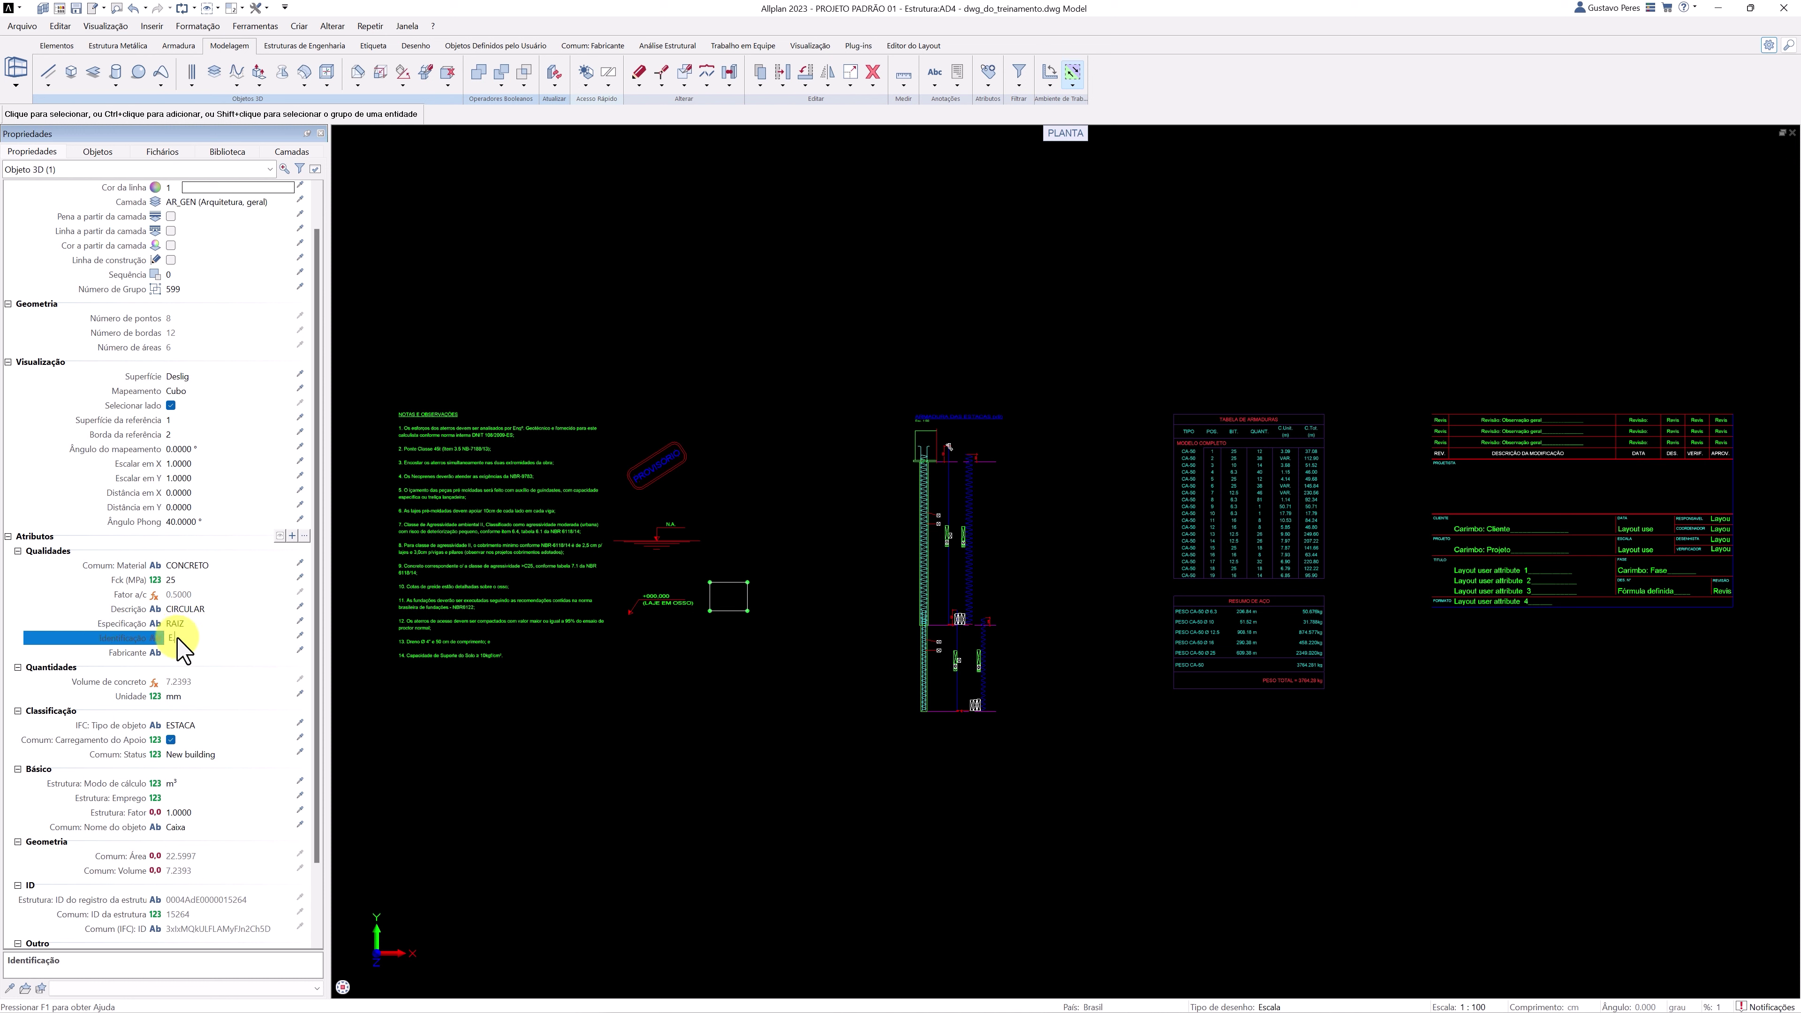
pyautogui.press('Return')
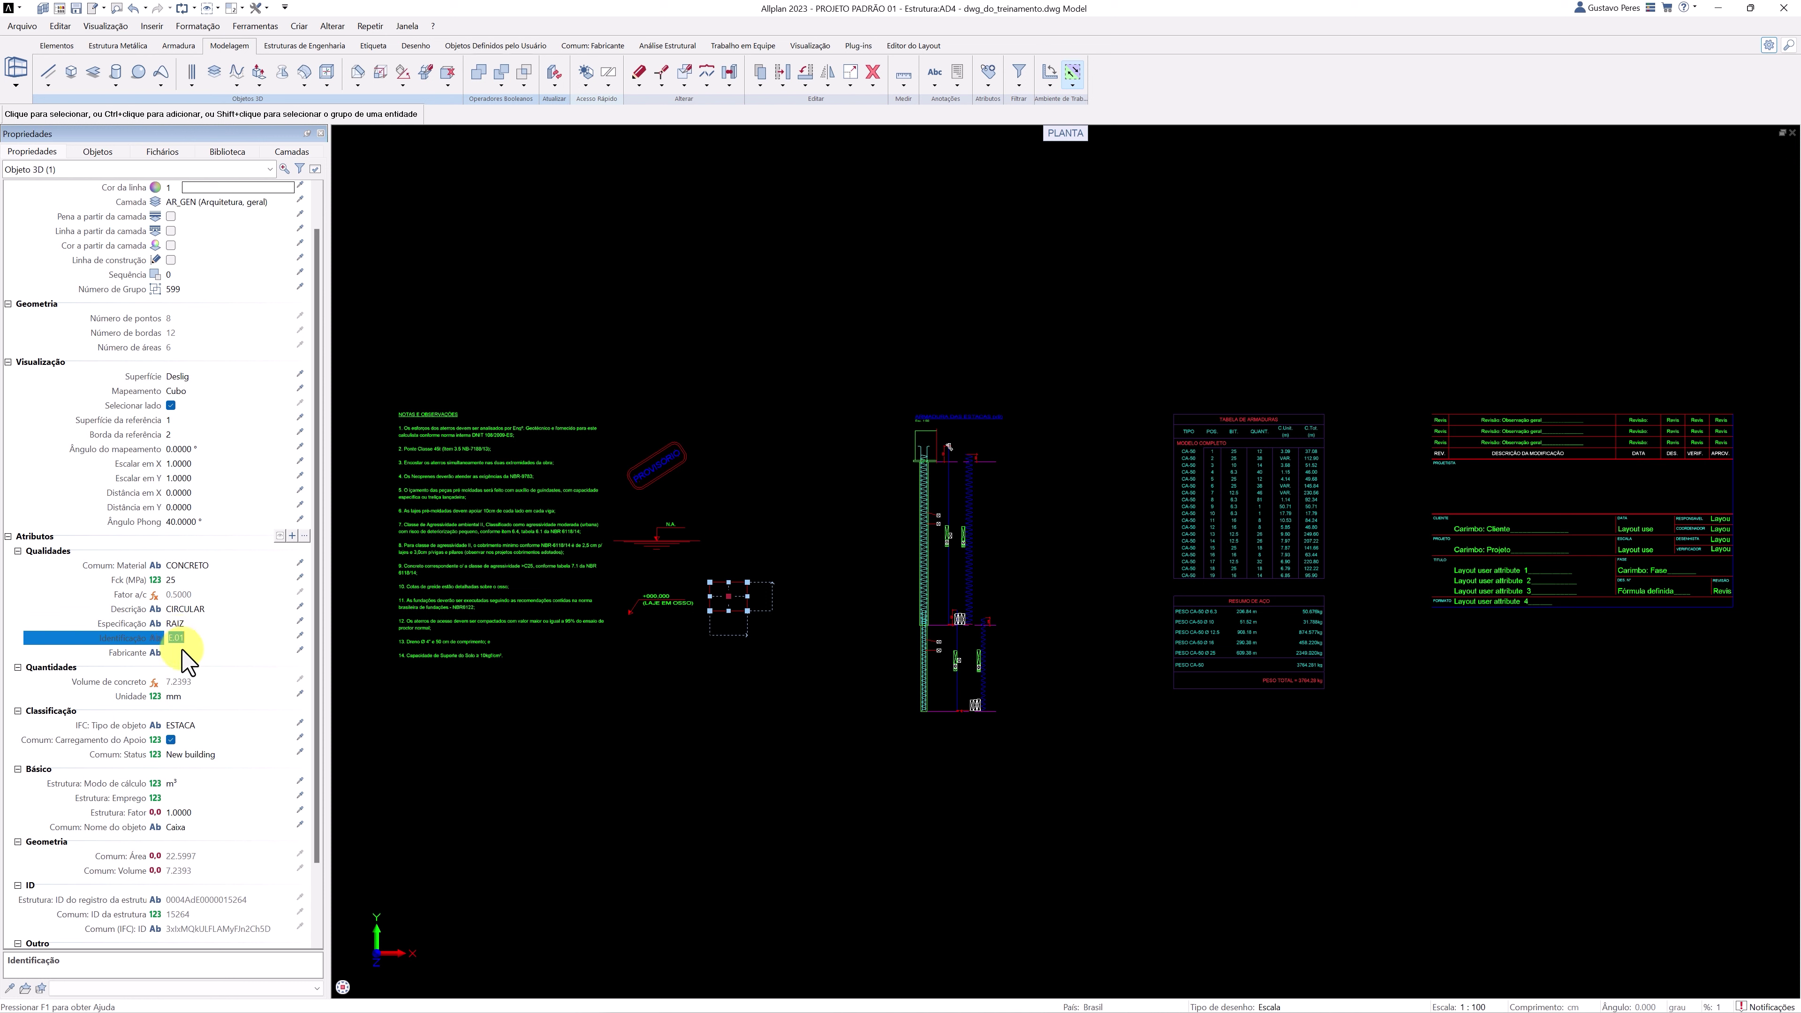
# Enter "-" as the box's Fabricante and set its Unidade in the Quantidades group to m³
pyautogui.click(182, 651)
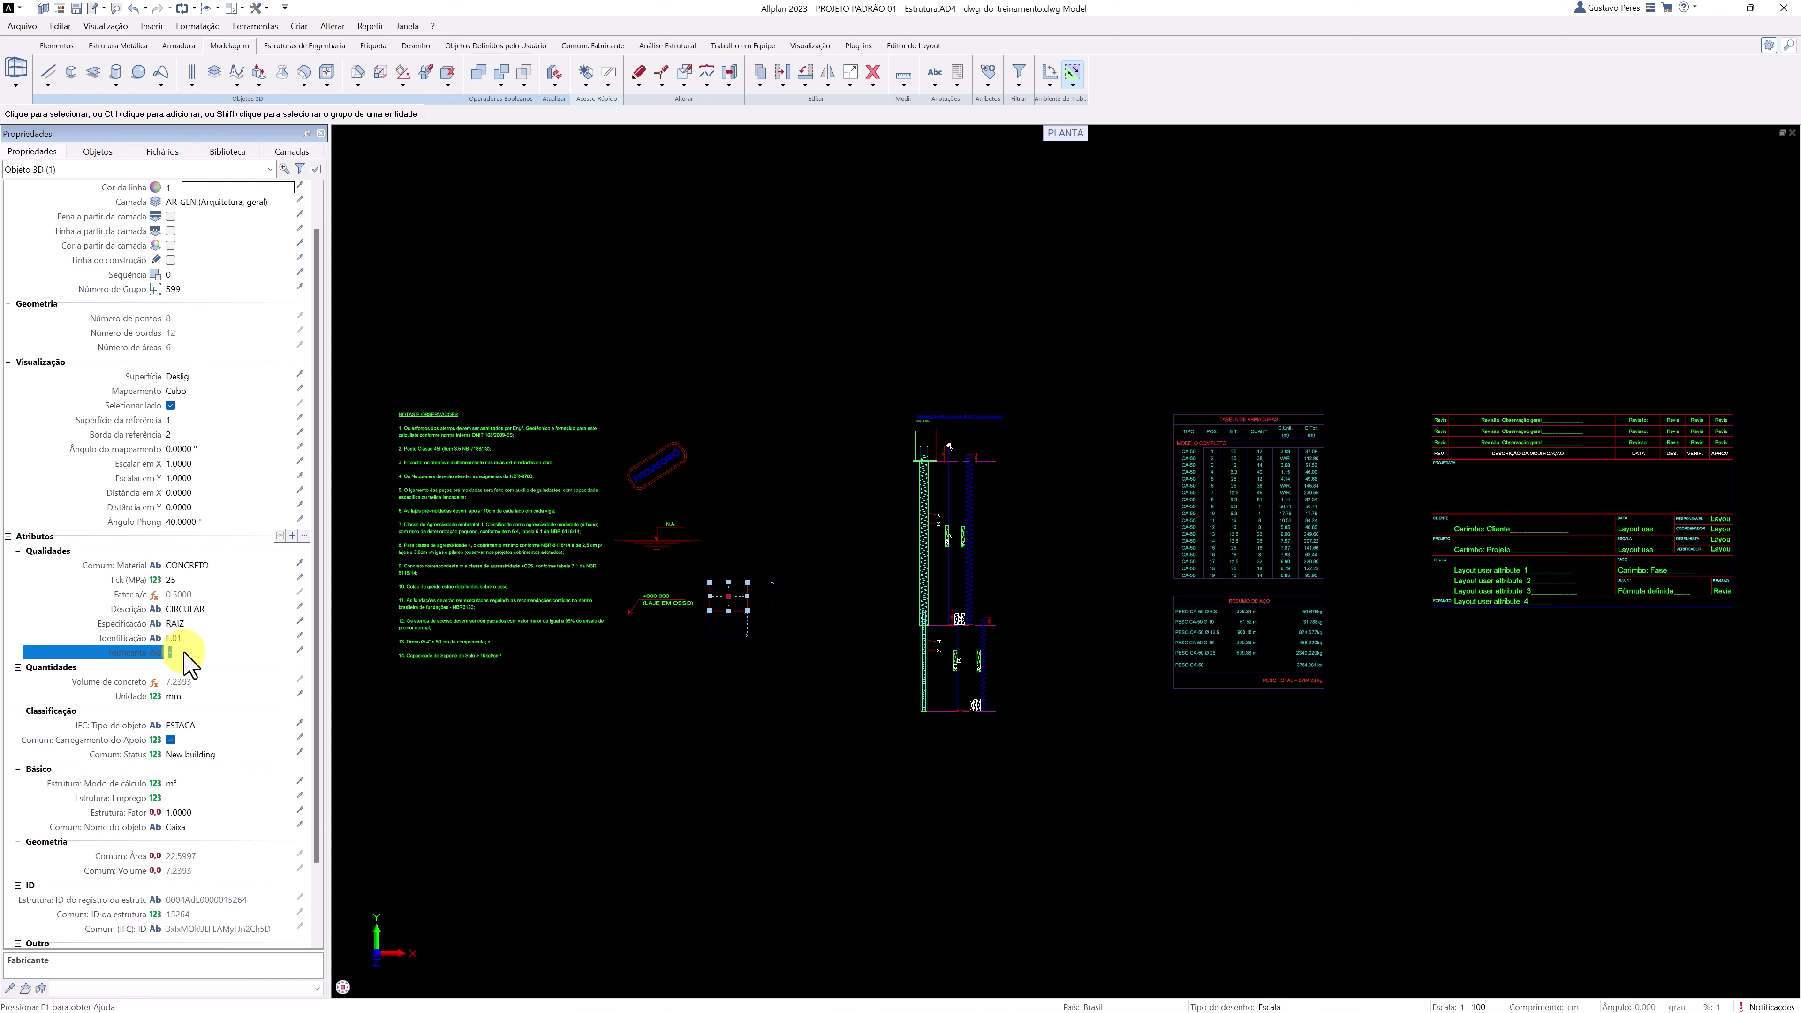
pyautogui.click(188, 696)
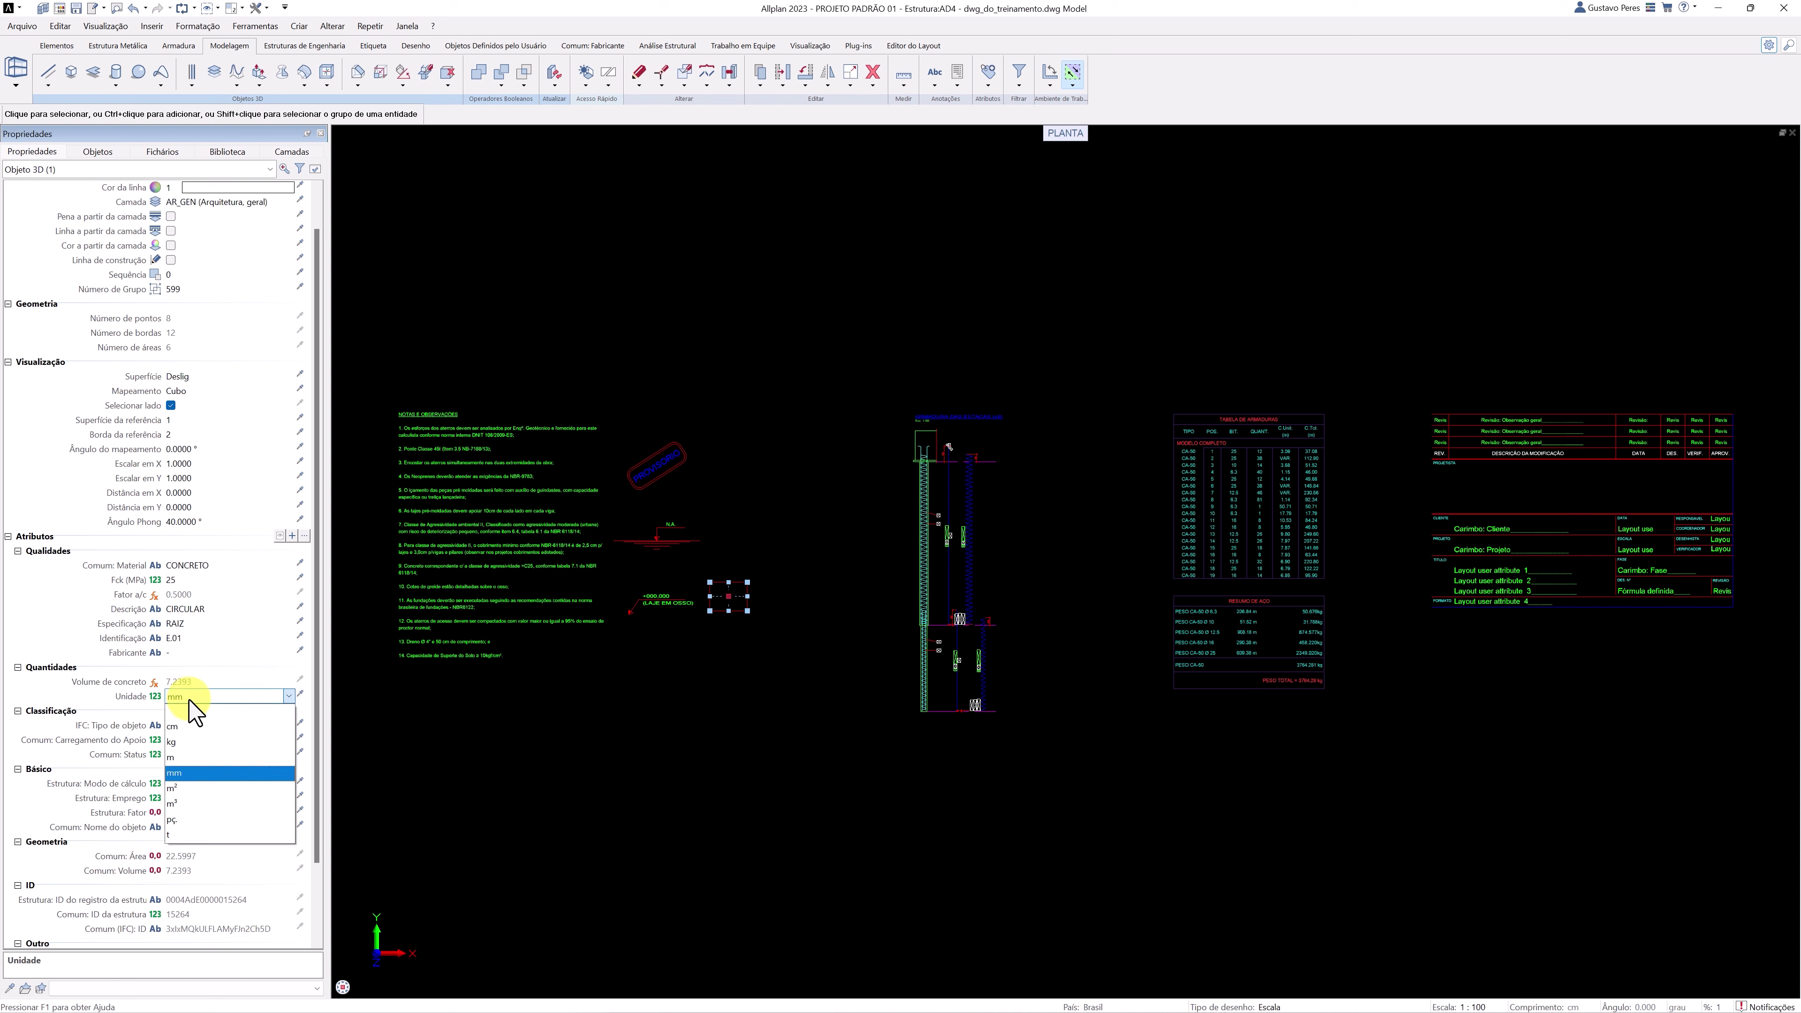
pyautogui.click(187, 804)
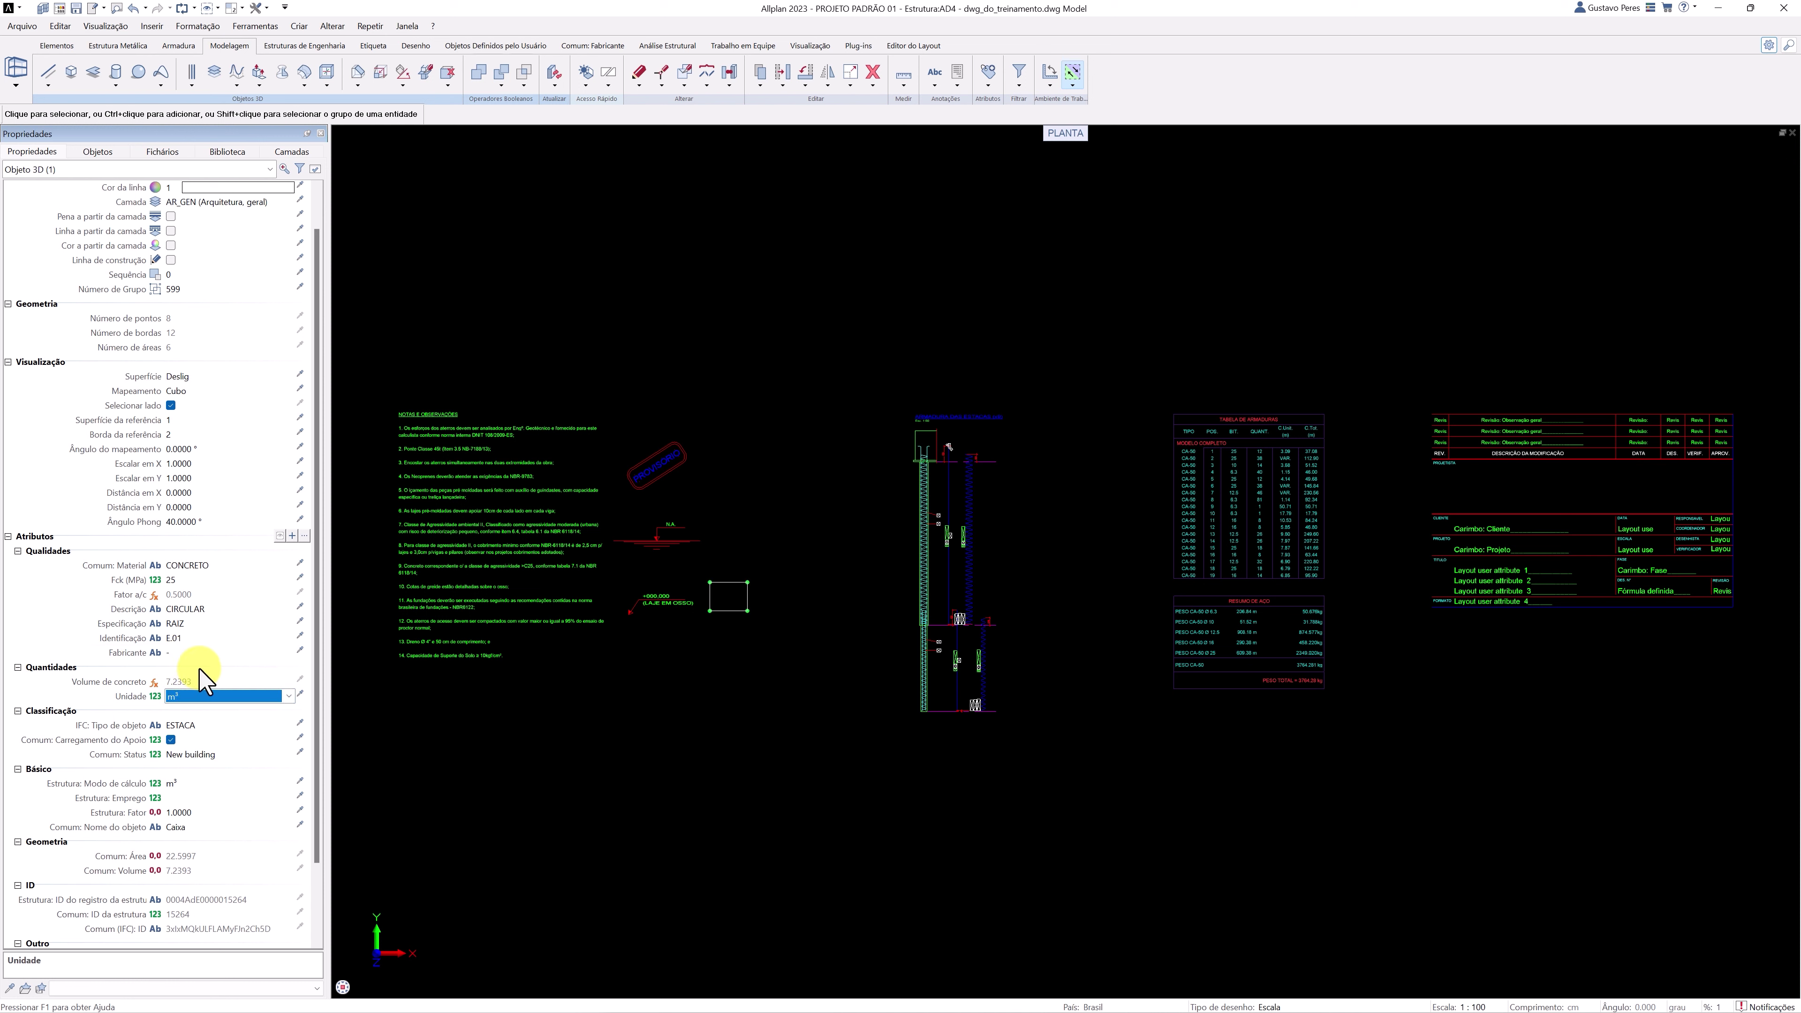